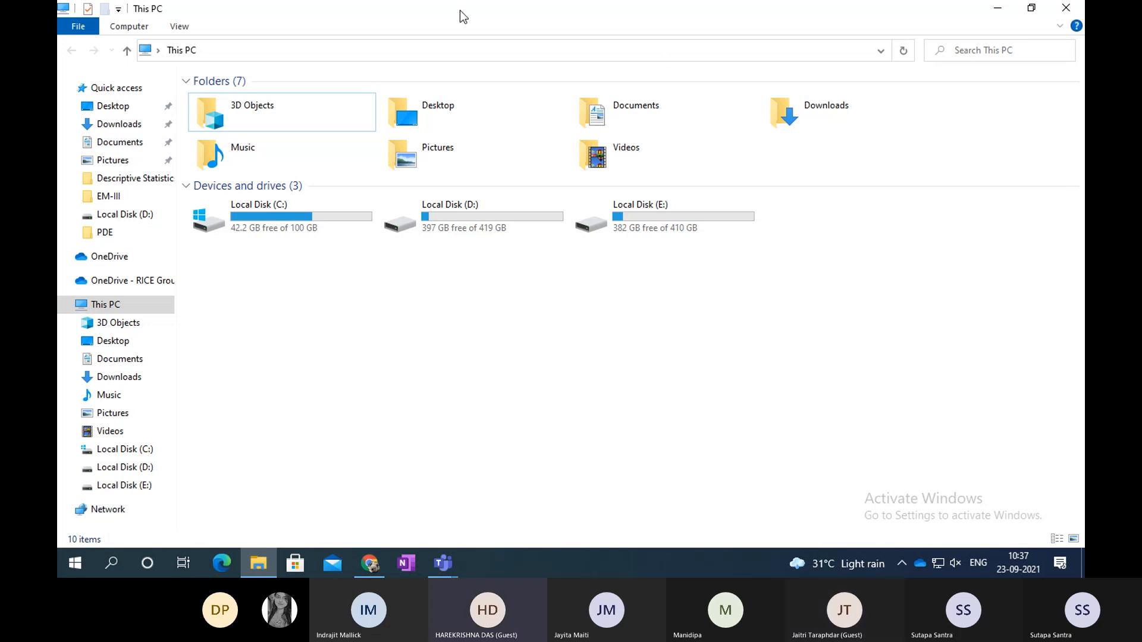
Create a new Microsoft Excel worksheet on the desktop, name it "bridge course", and open it.
left_click(994, 12)
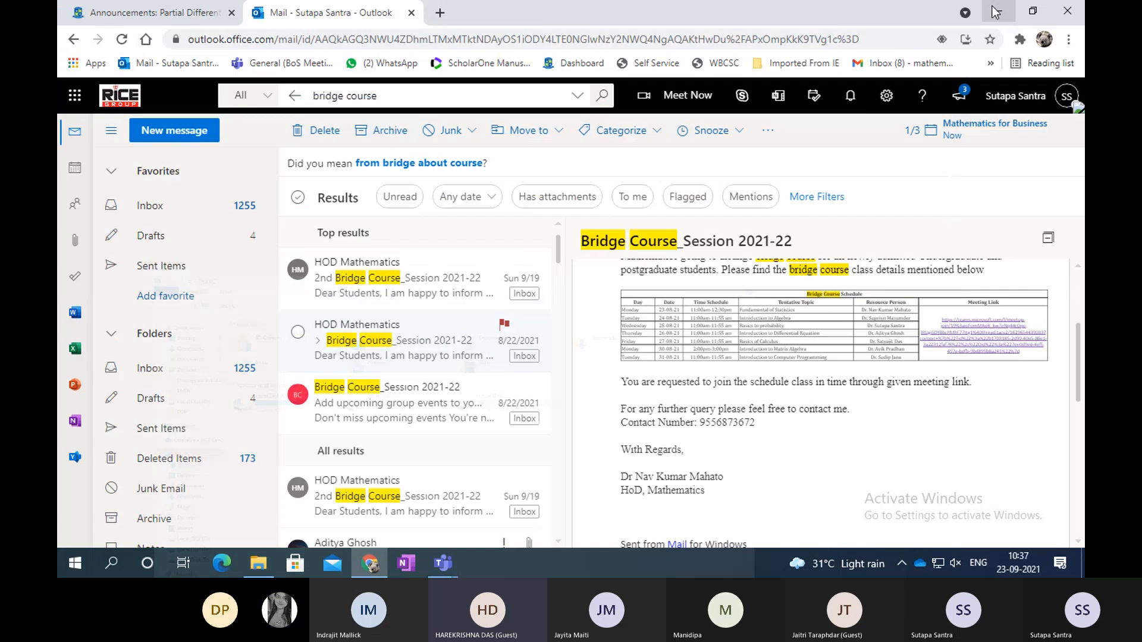
left_click(999, 11)
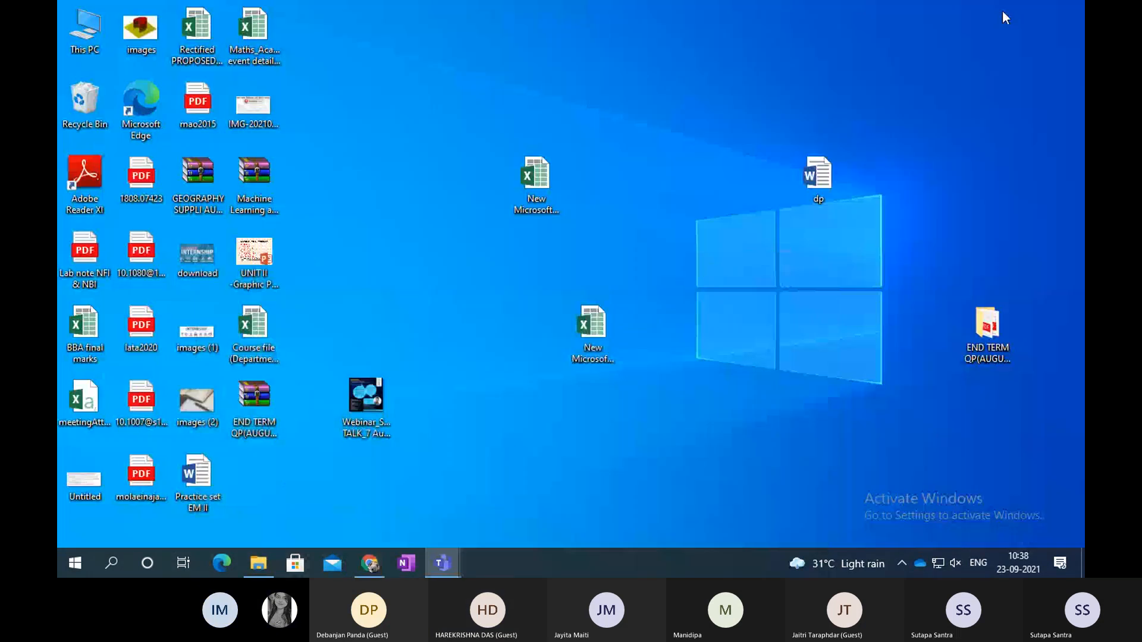
right_click(405, 107)
mouse_move(515, 249)
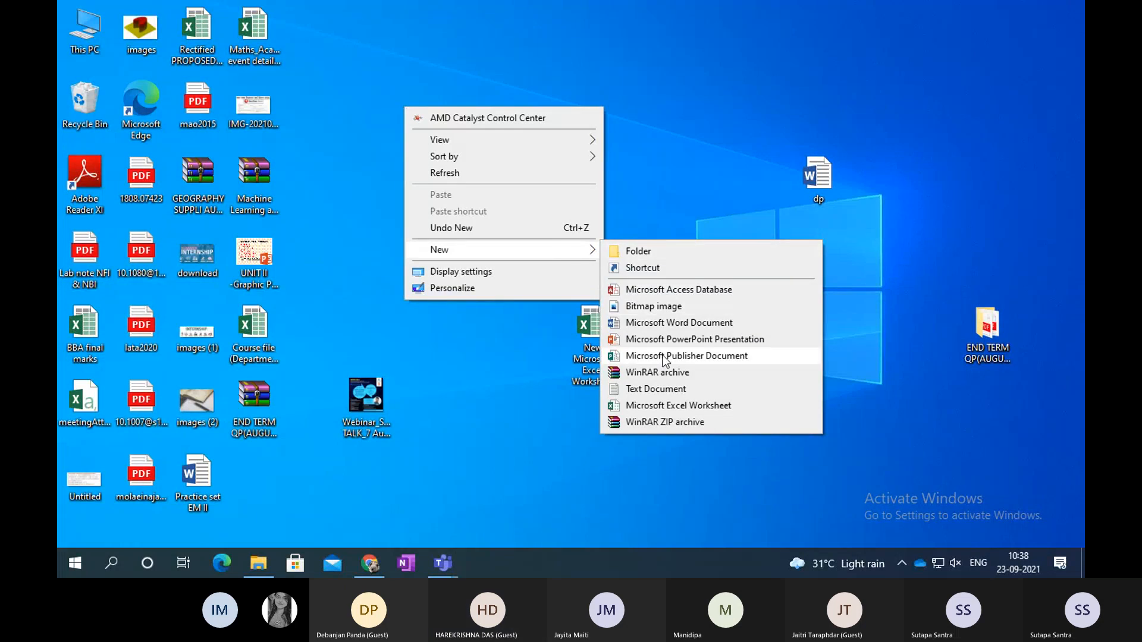
left_click(656, 408)
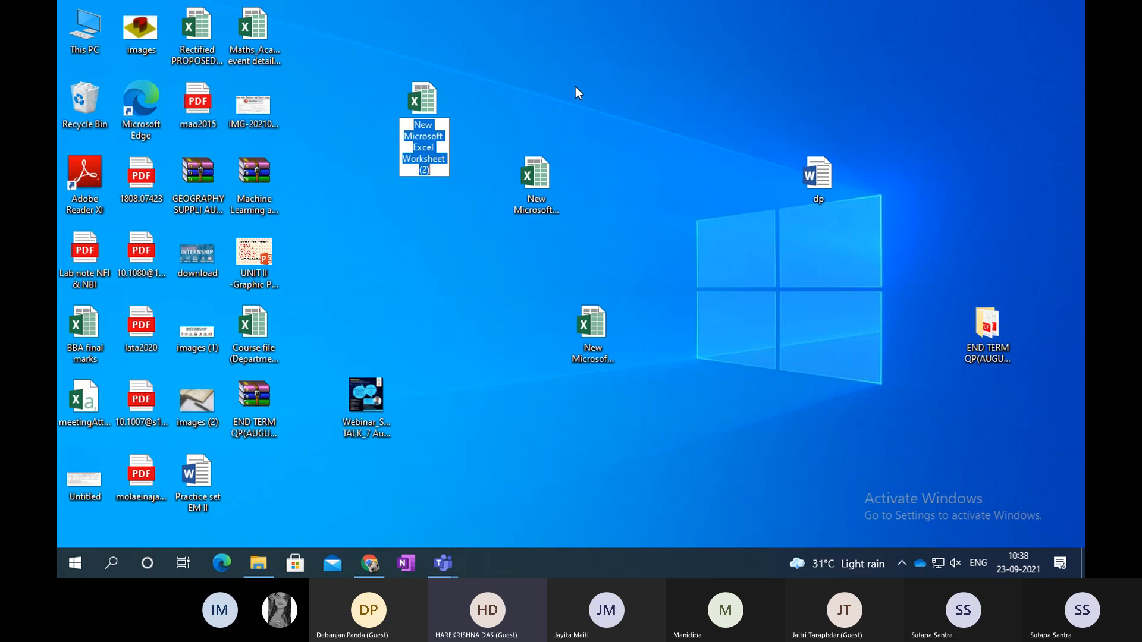
type("b")
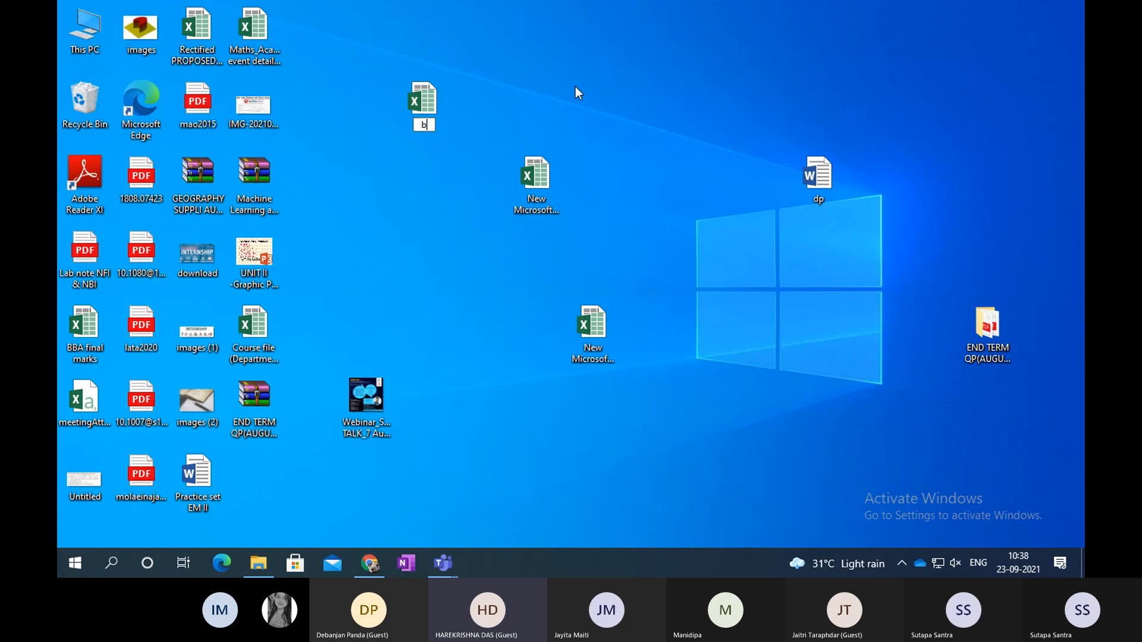
type("ridge")
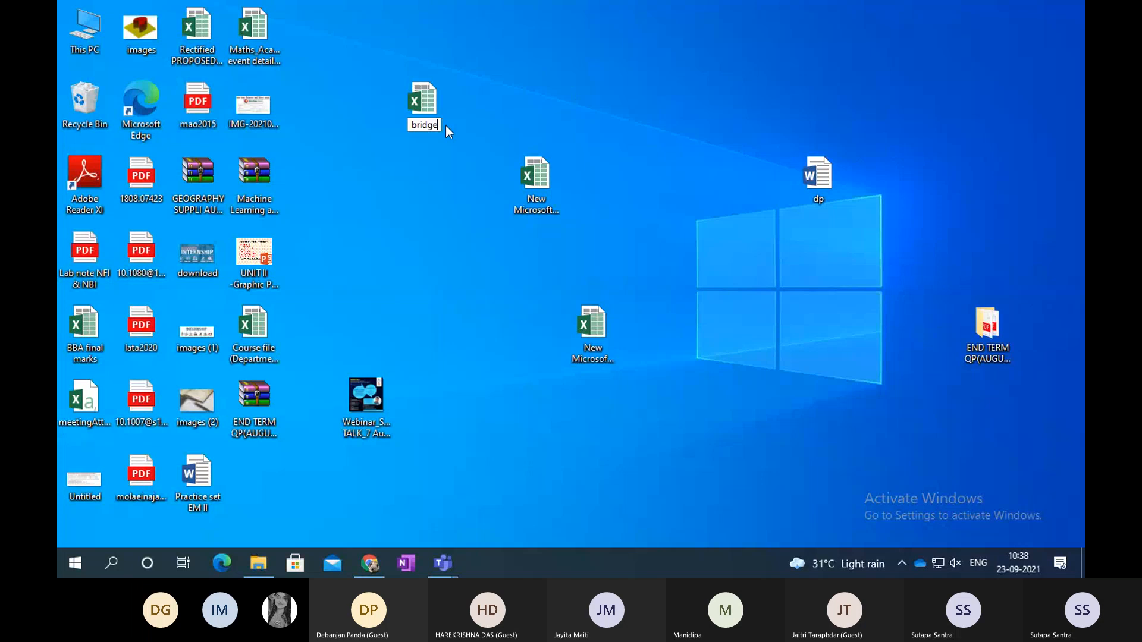
type("course")
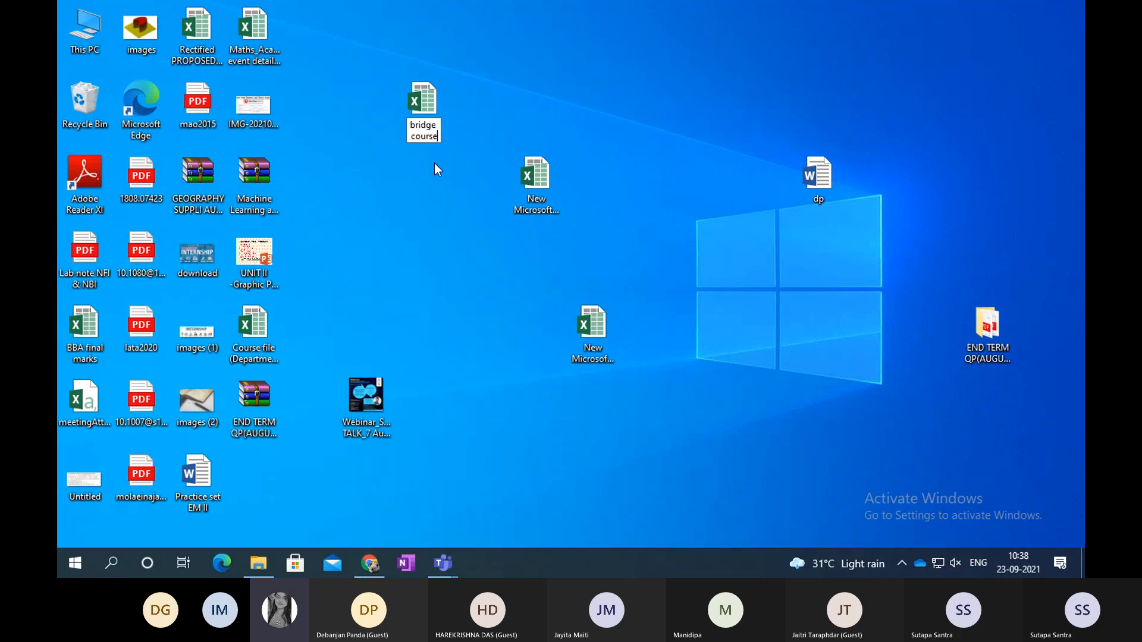
key("Return")
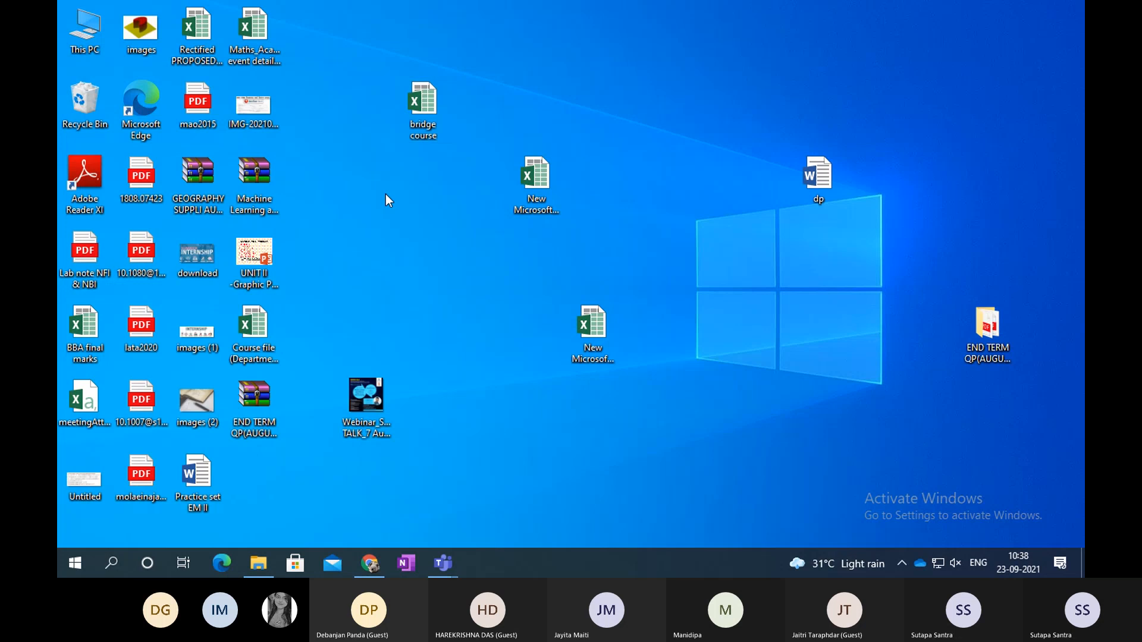
double_click(429, 98)
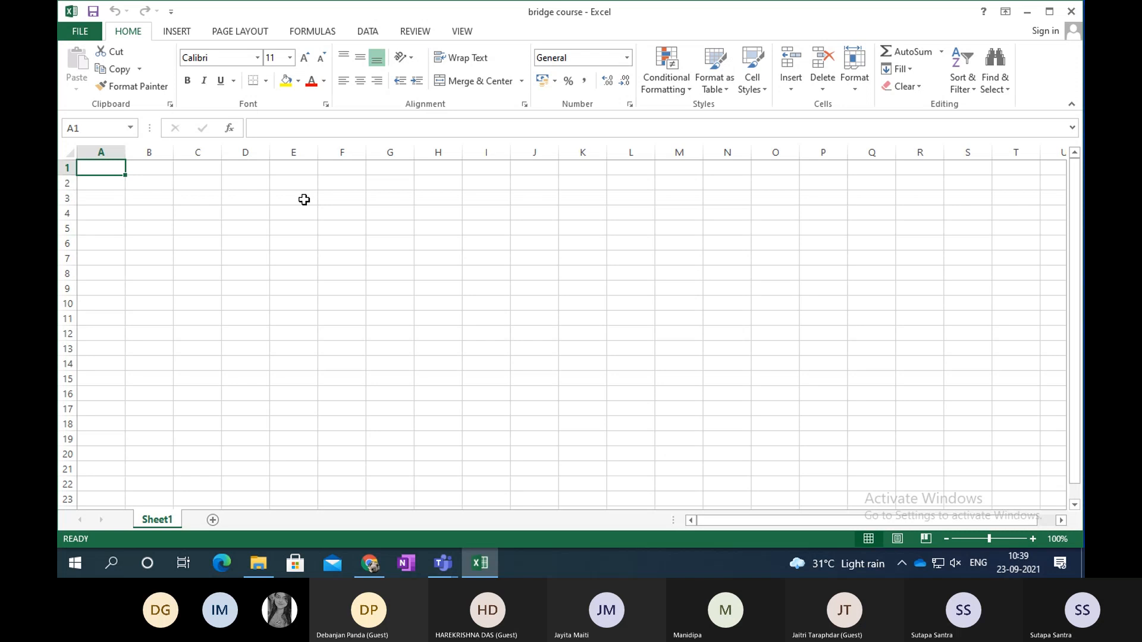
Look through the available chart types for insertion, including column, line, combo, pie and scatter charts.
left_click(179, 34)
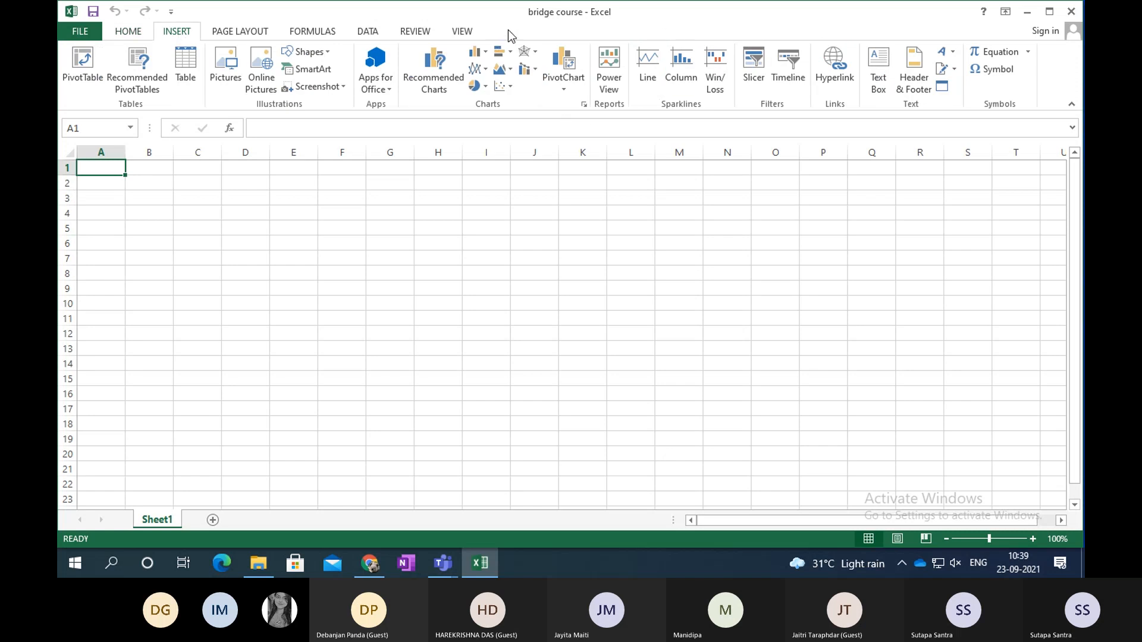
left_click(476, 53)
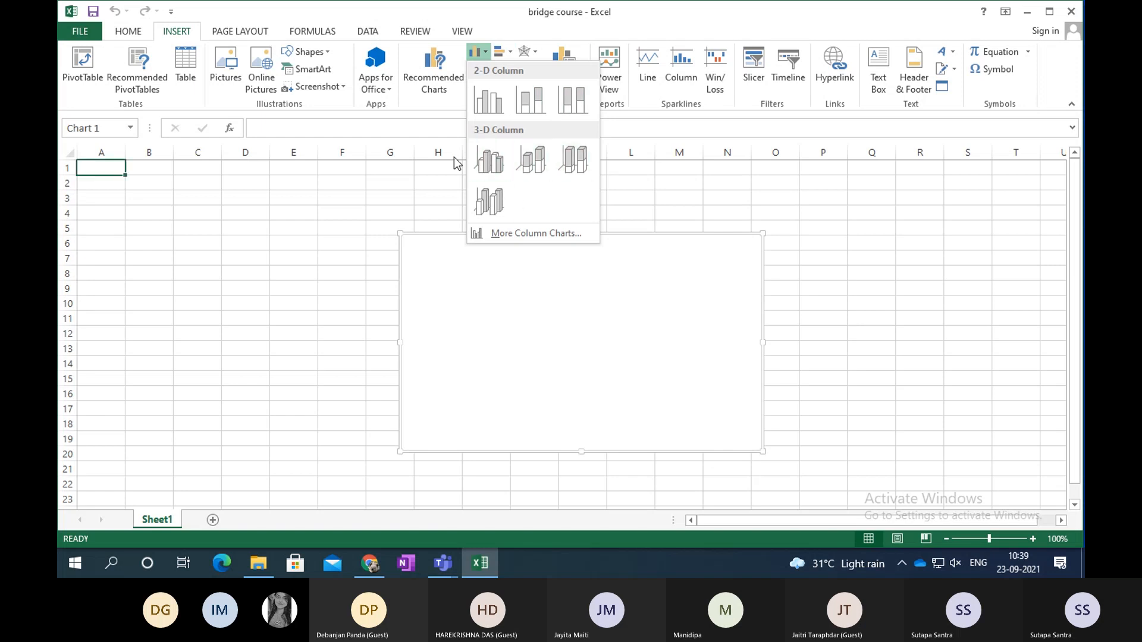
left_click(511, 55)
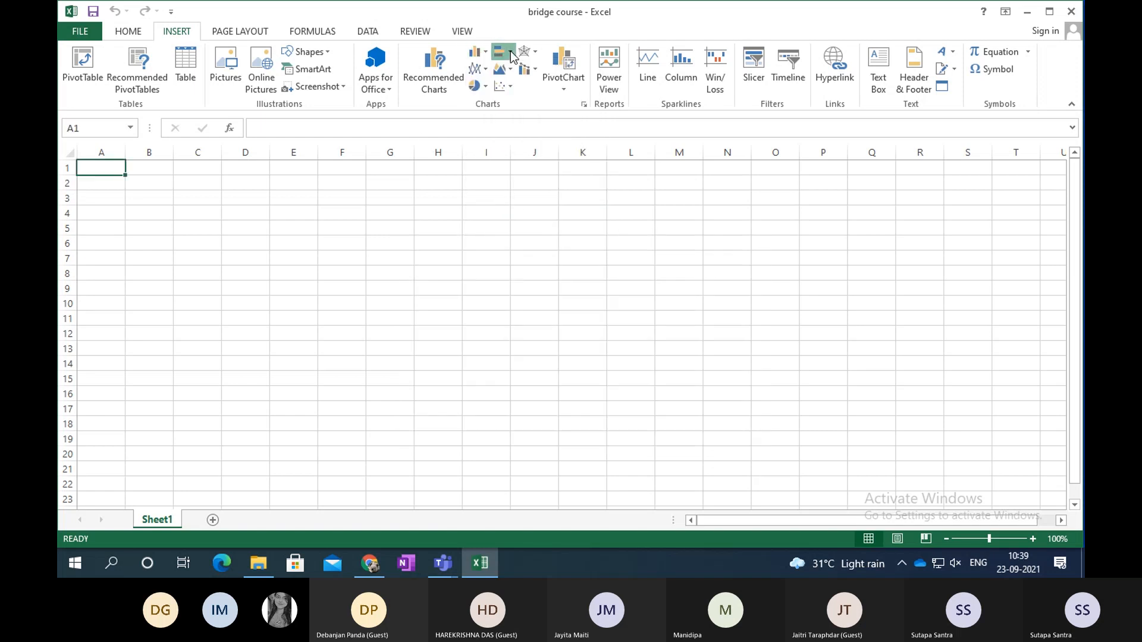
left_click(478, 69)
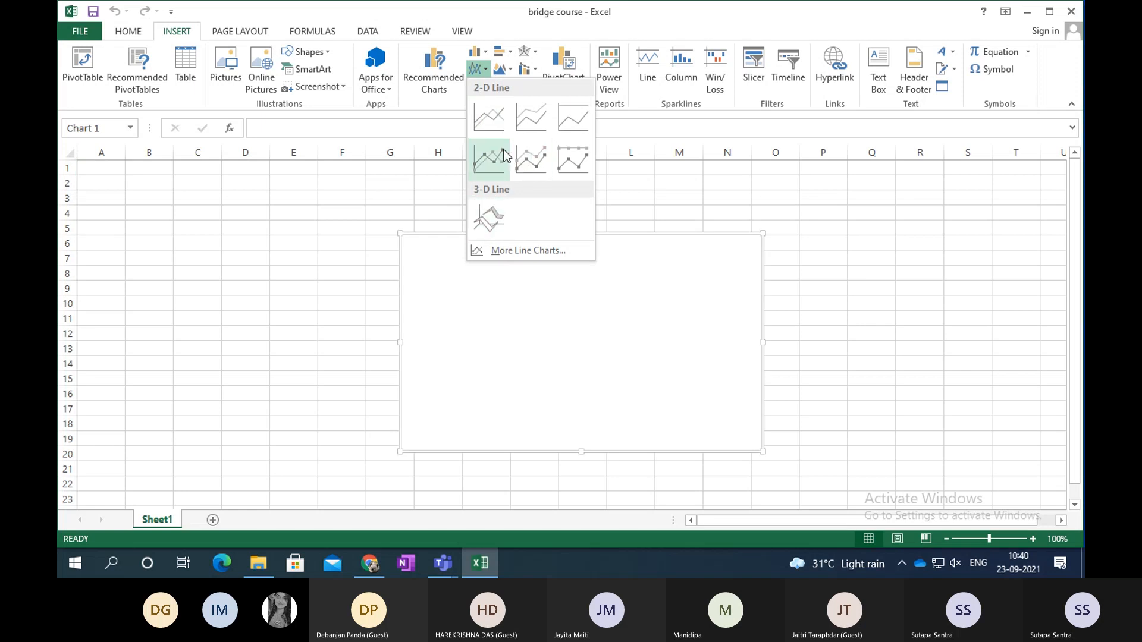
left_click(533, 71)
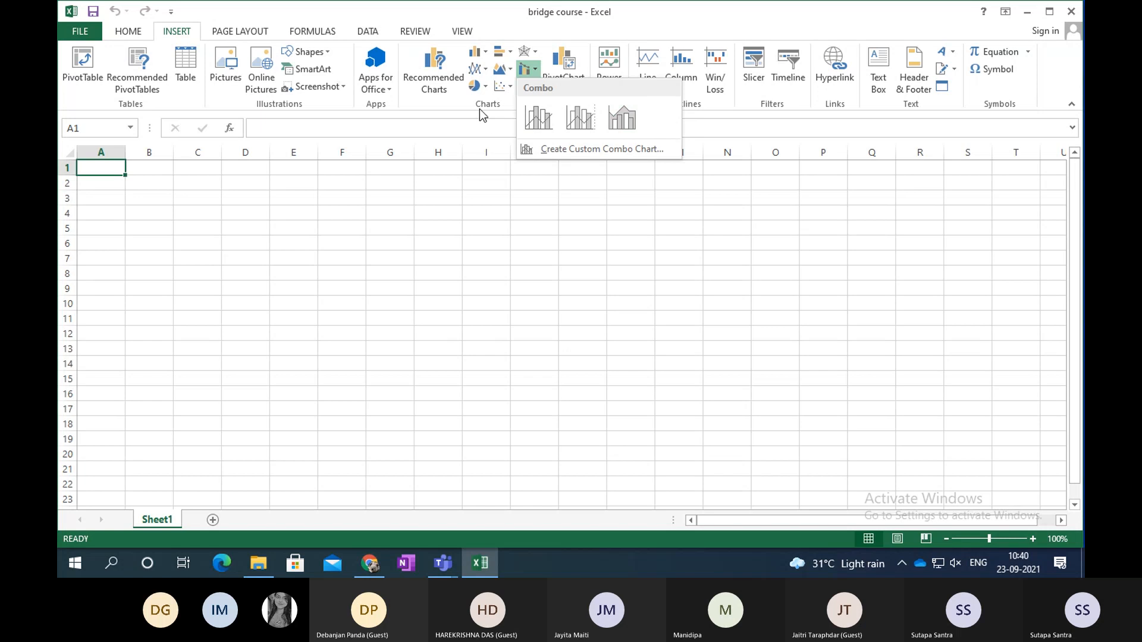
left_click(478, 85)
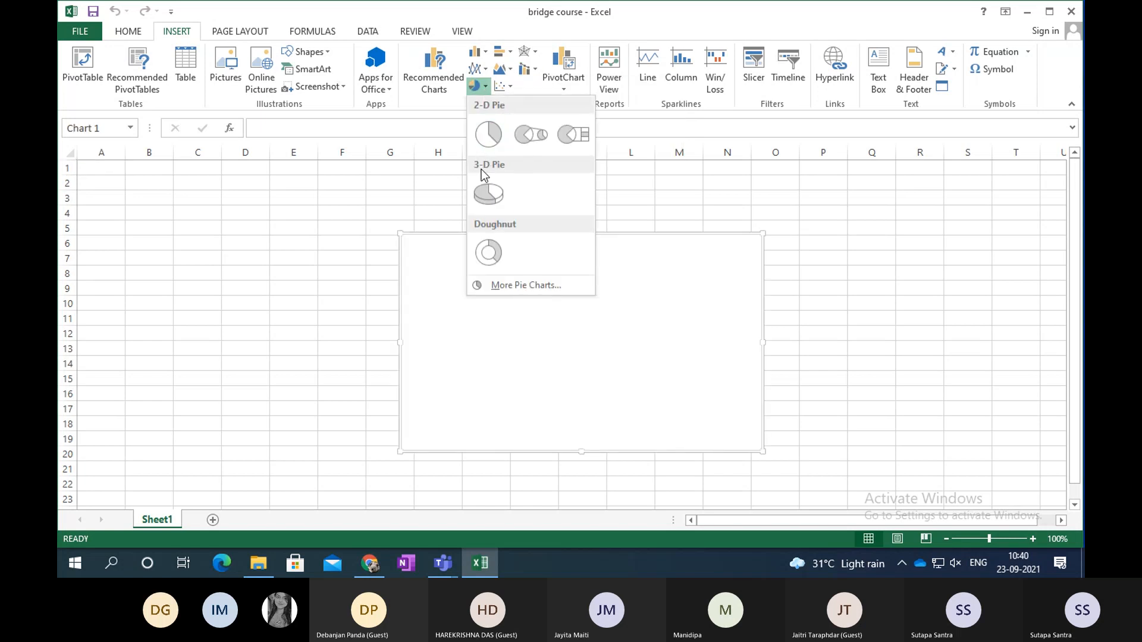
left_click(511, 87)
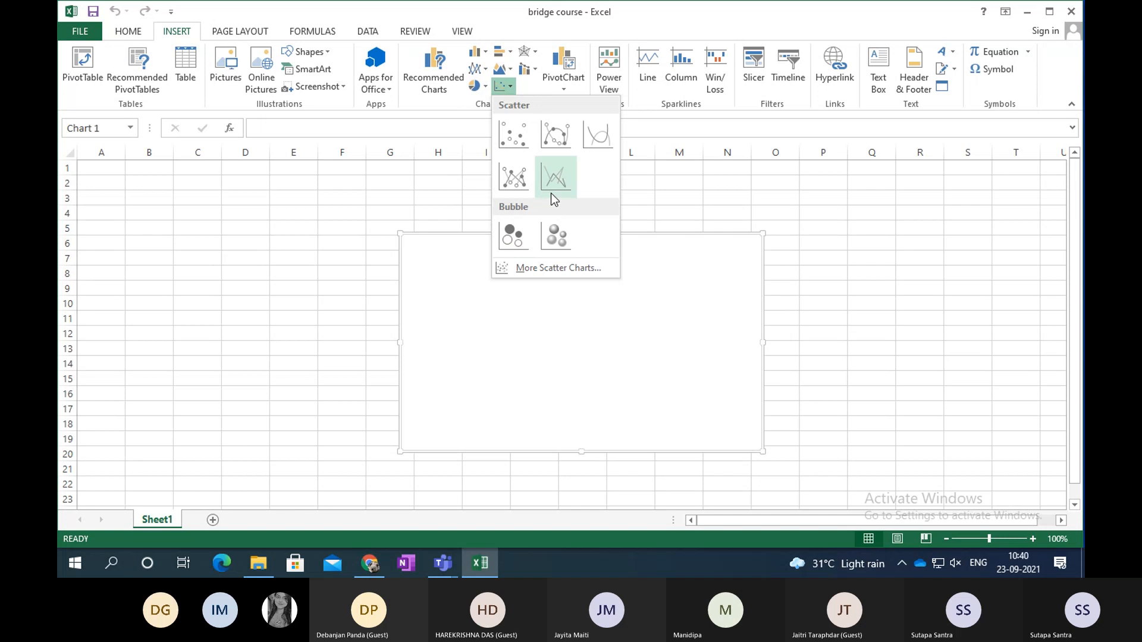
left_click(681, 200)
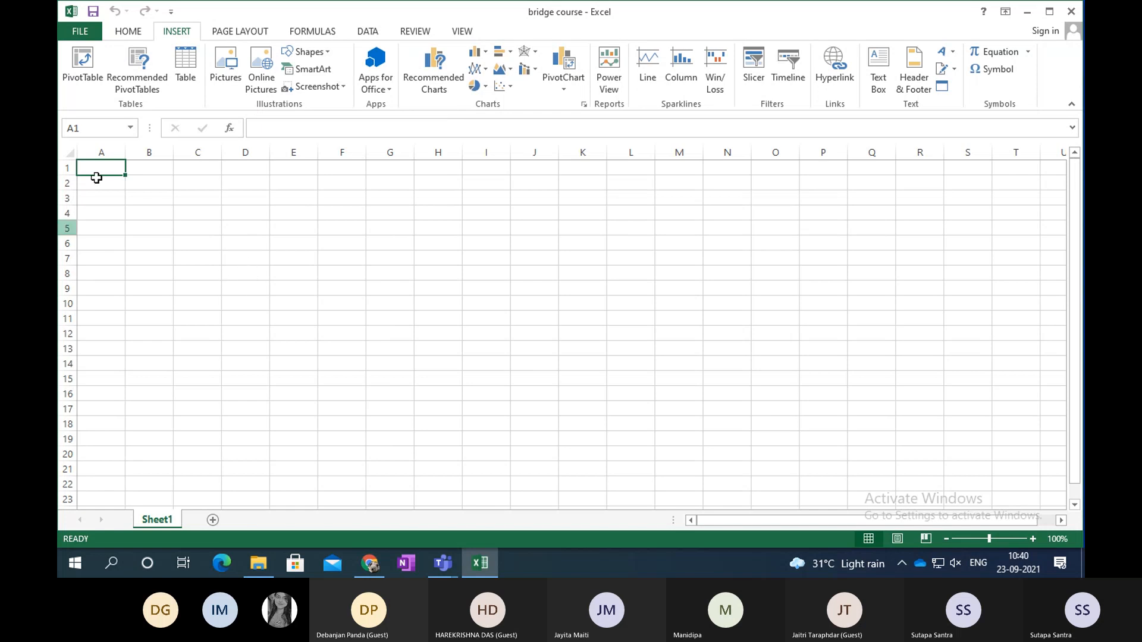
Enter the column heading "sl no." in cell B3.
left_click(154, 199)
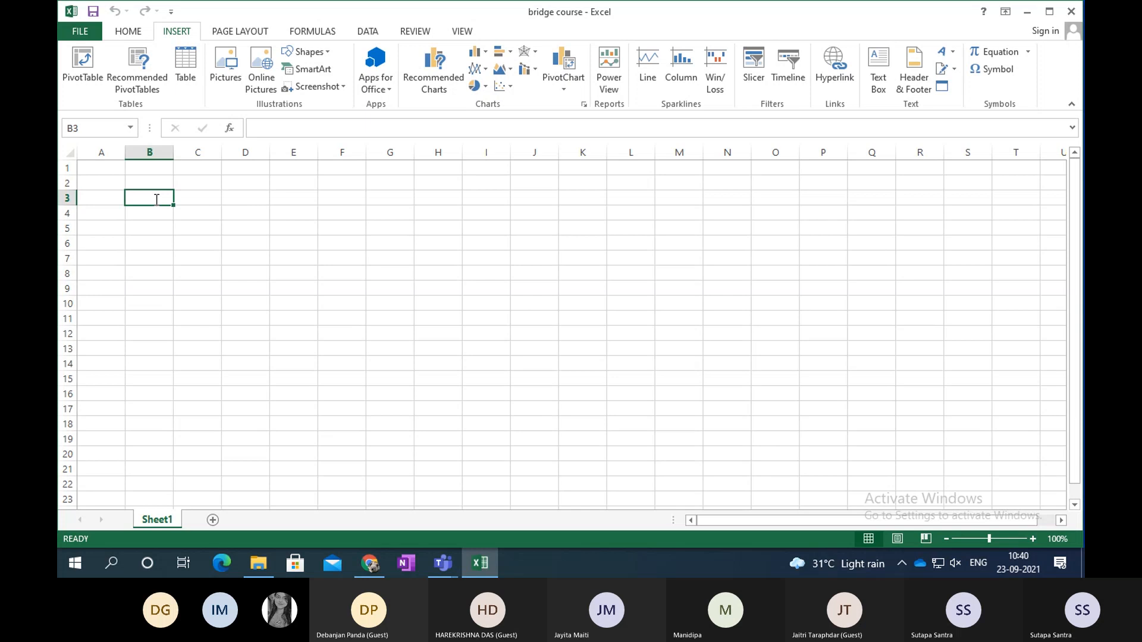
type("sl no")
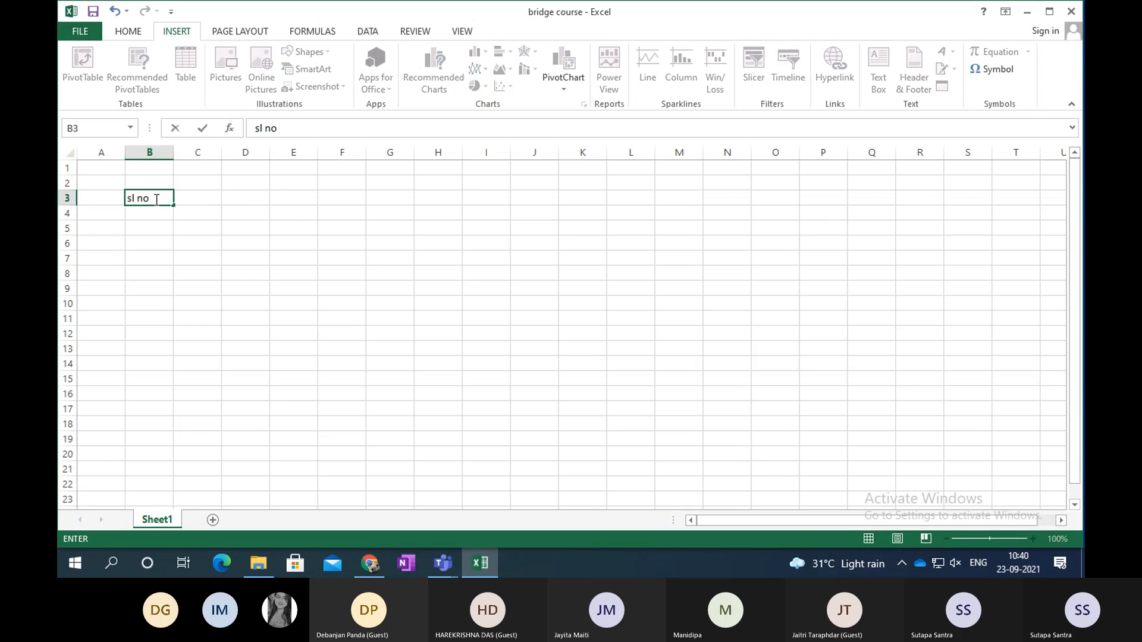
key("BackSpace")
type("o.")
key("Return")
Enter the serial numbers 1, 2, 3 and 4 individually in cells B4 to B7.
type("1")
key("Return")
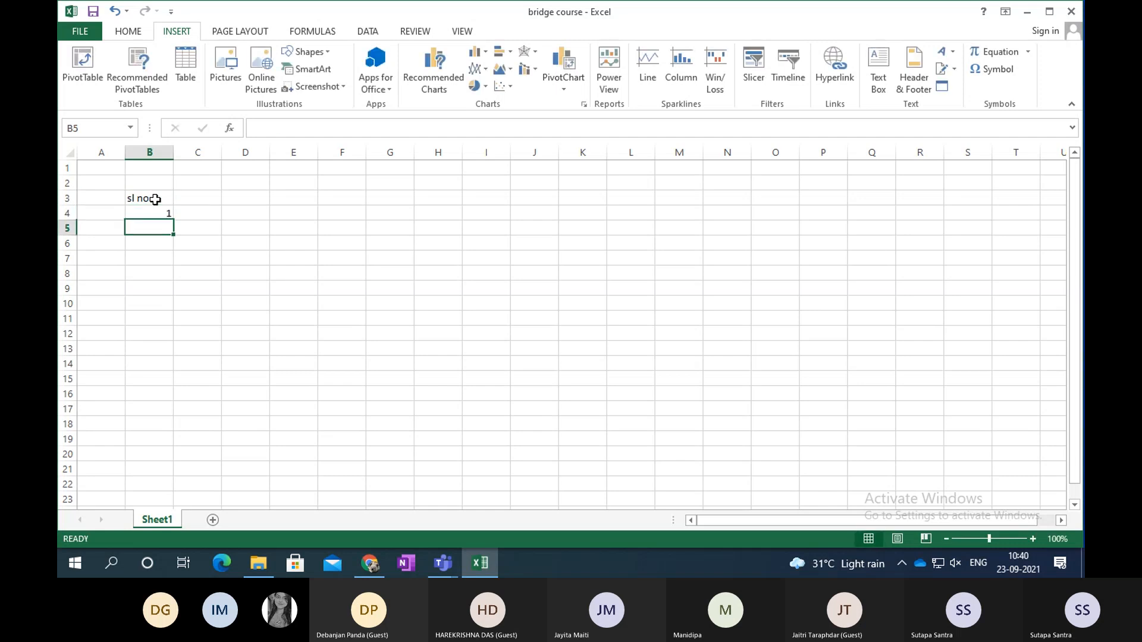
type("2")
key("Return")
type("3")
key("Return")
type("4")
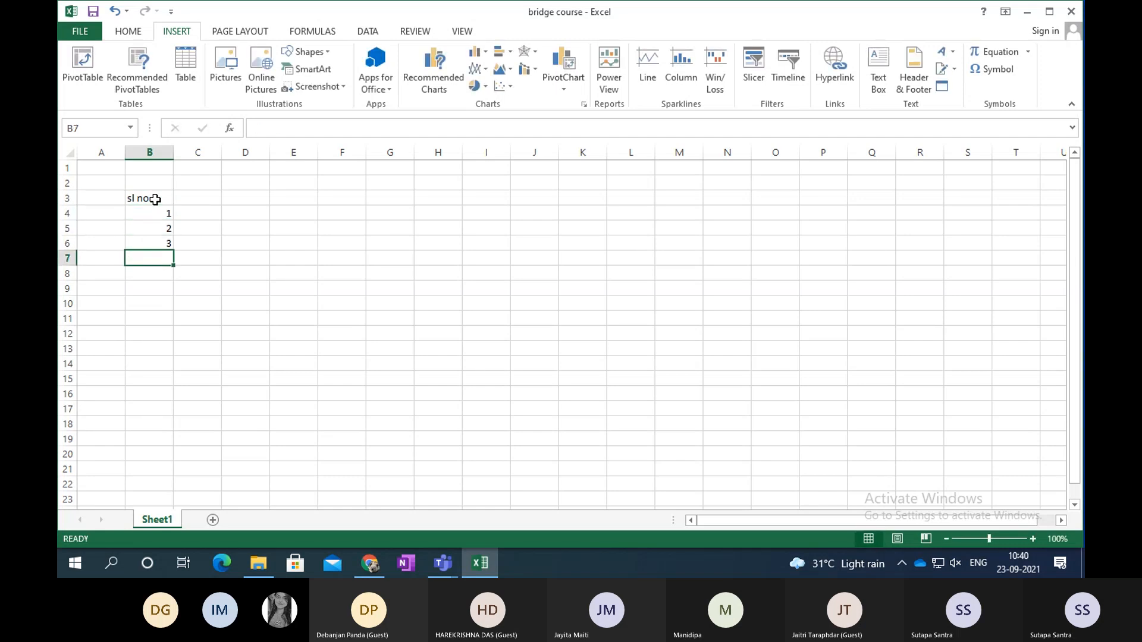
left_click(273, 198)
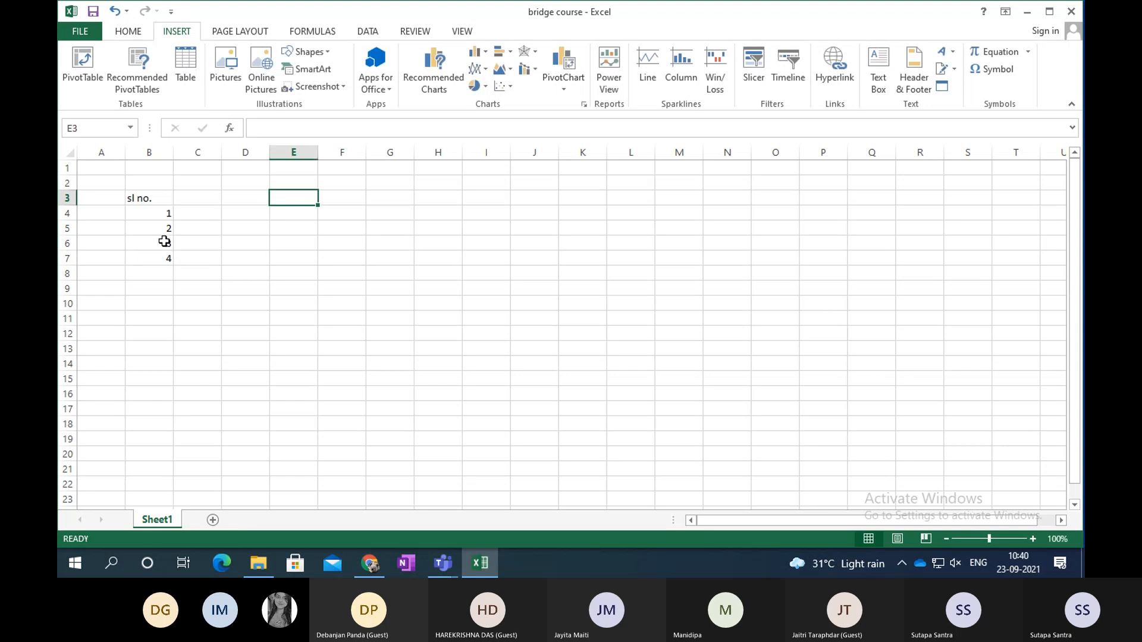
Clear the serial numbers from cells B4 to B7.
left_click(167, 218)
left_click_drag(168, 221, 161, 255)
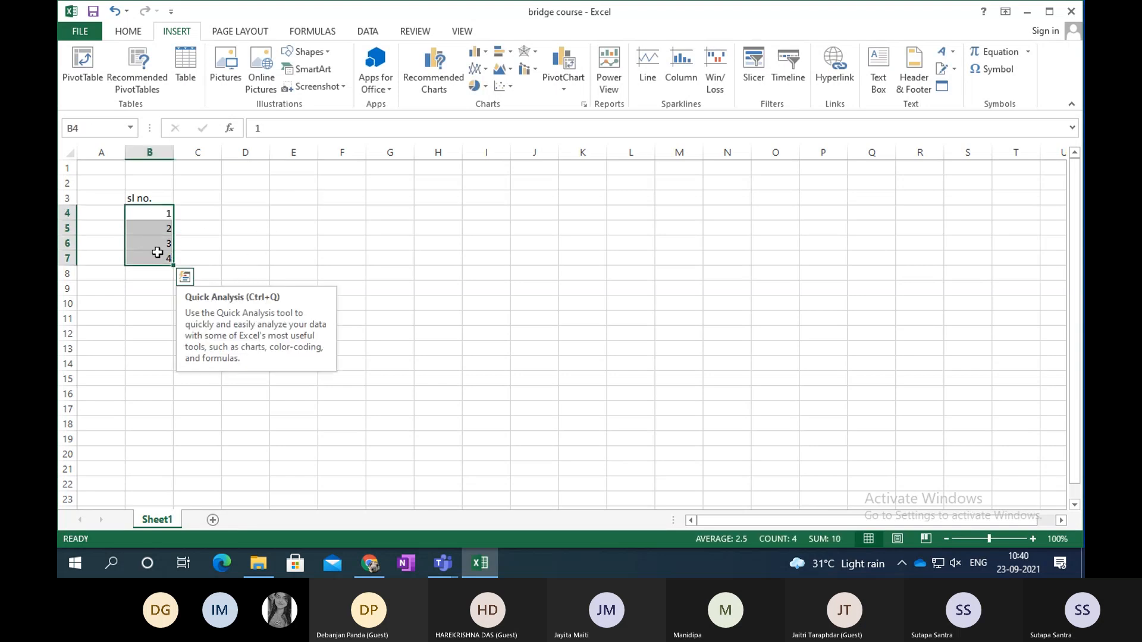
key("Delete")
Enter 1 and 2 in cells B4 and B5 and extend the series with the fill handle down to B22.
left_click(145, 214)
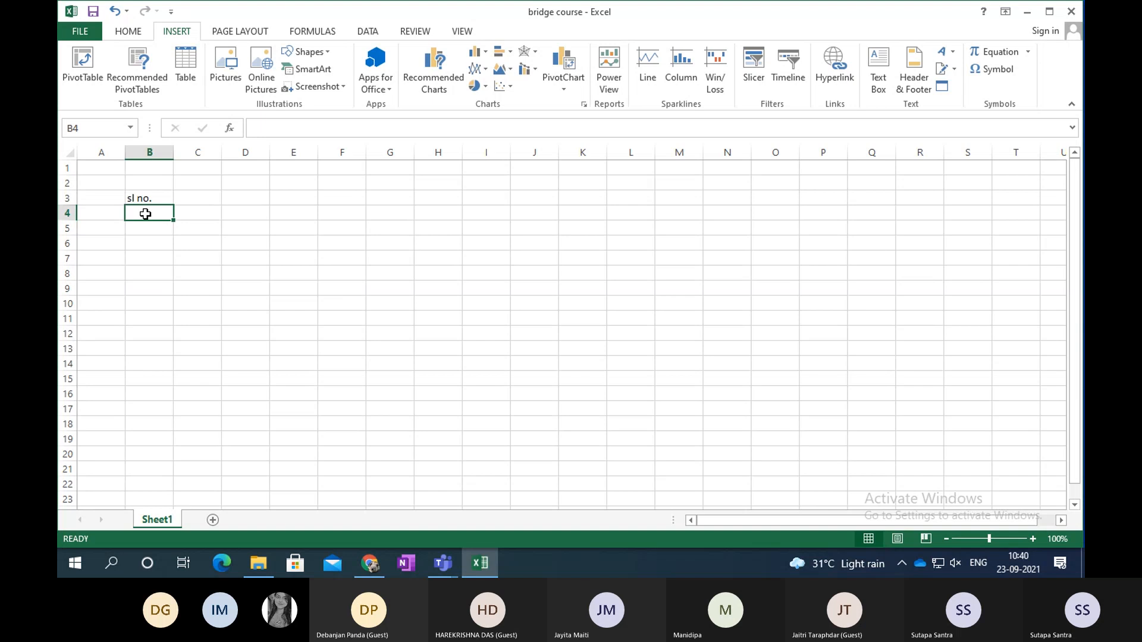
type("1")
key("Return")
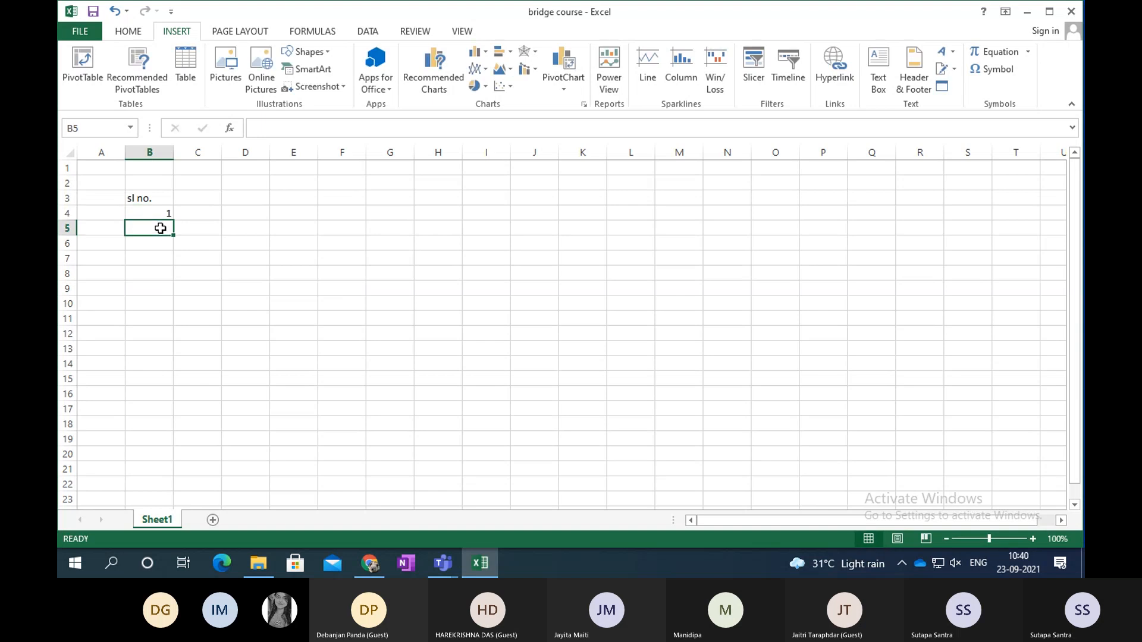
type("2")
left_click(159, 253)
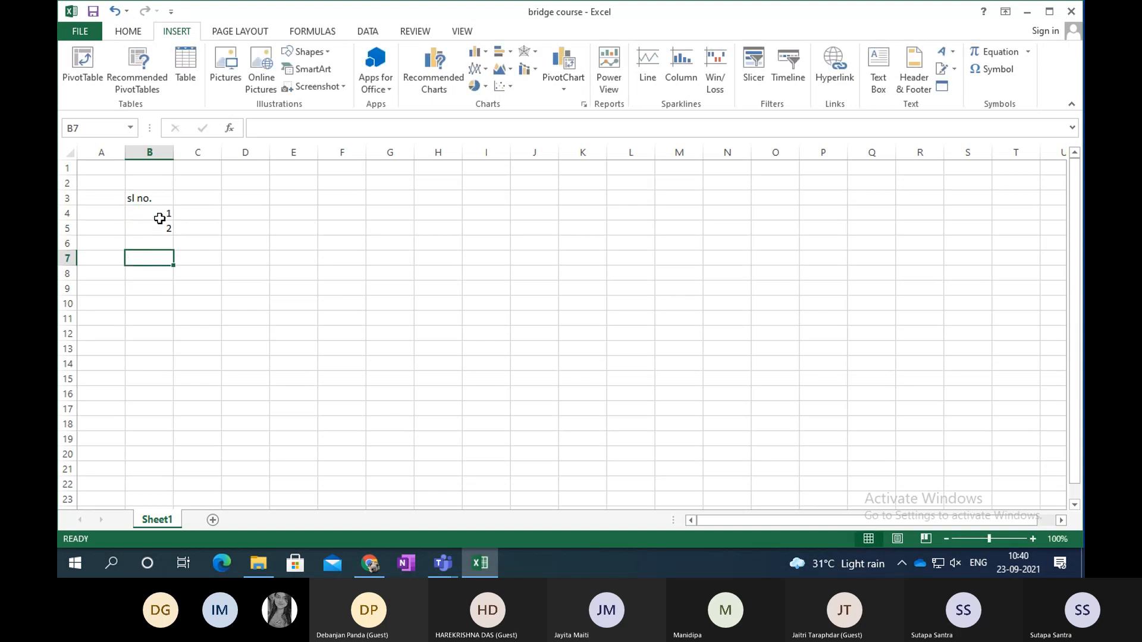
left_click_drag(159, 219, 159, 227)
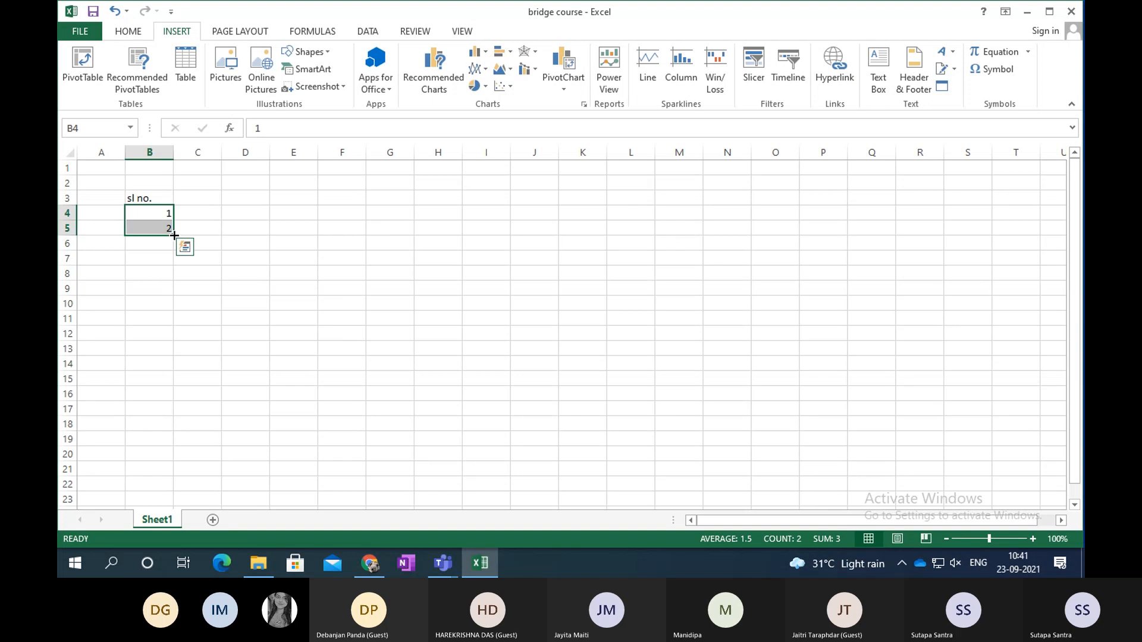
left_click_drag(174, 236, 170, 485)
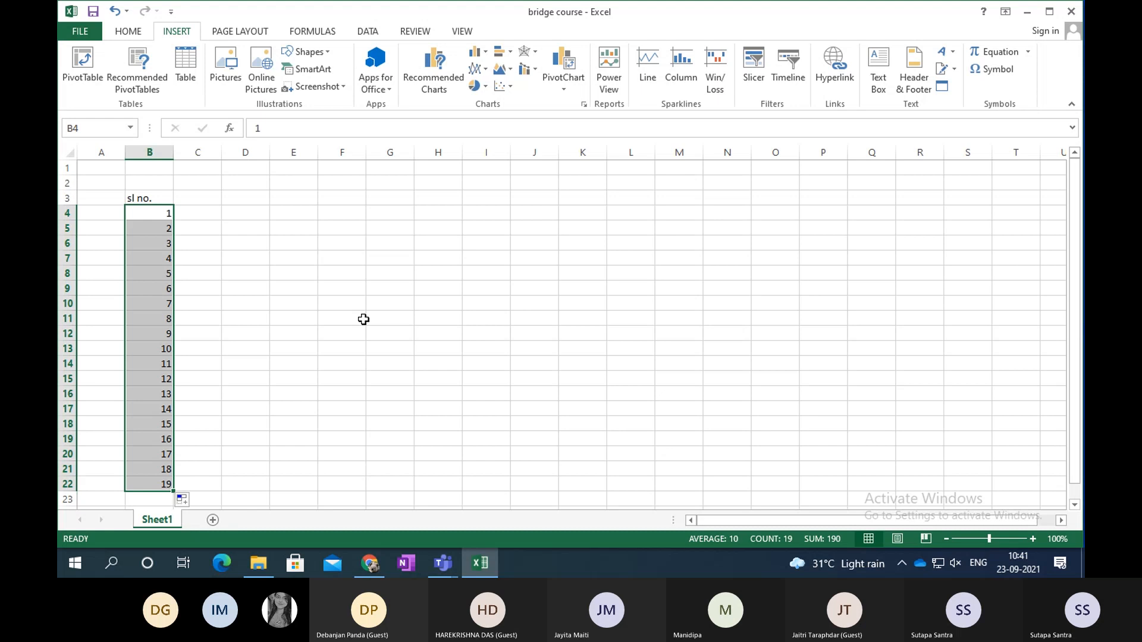
Enter the heading "students name" in cell D3 and widen column D to fit it.
left_click(205, 196)
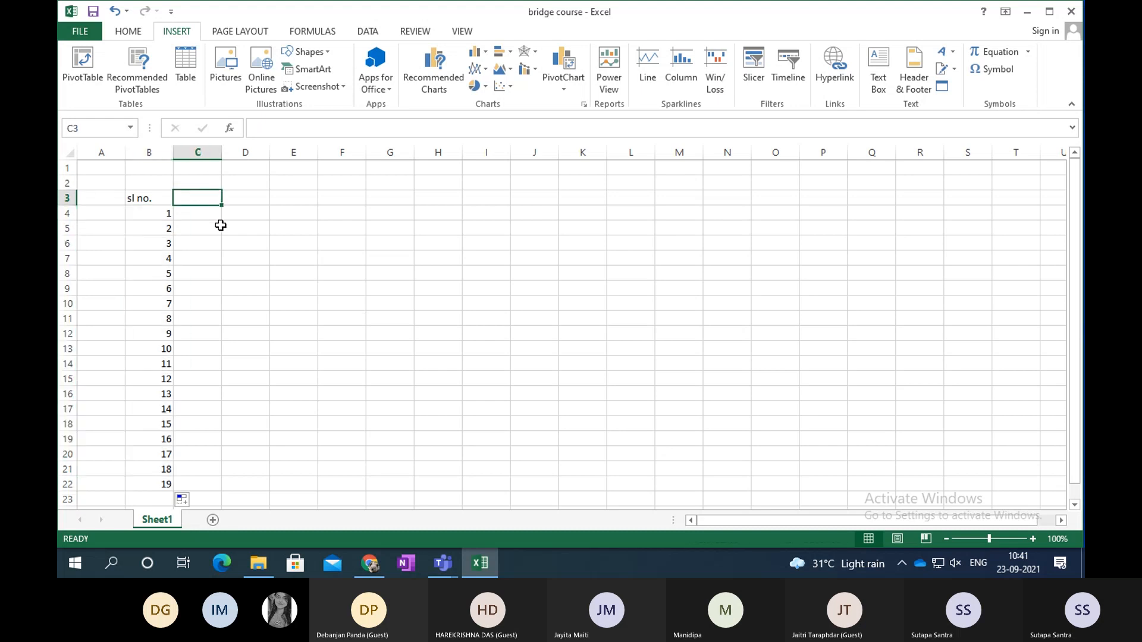
left_click(253, 197)
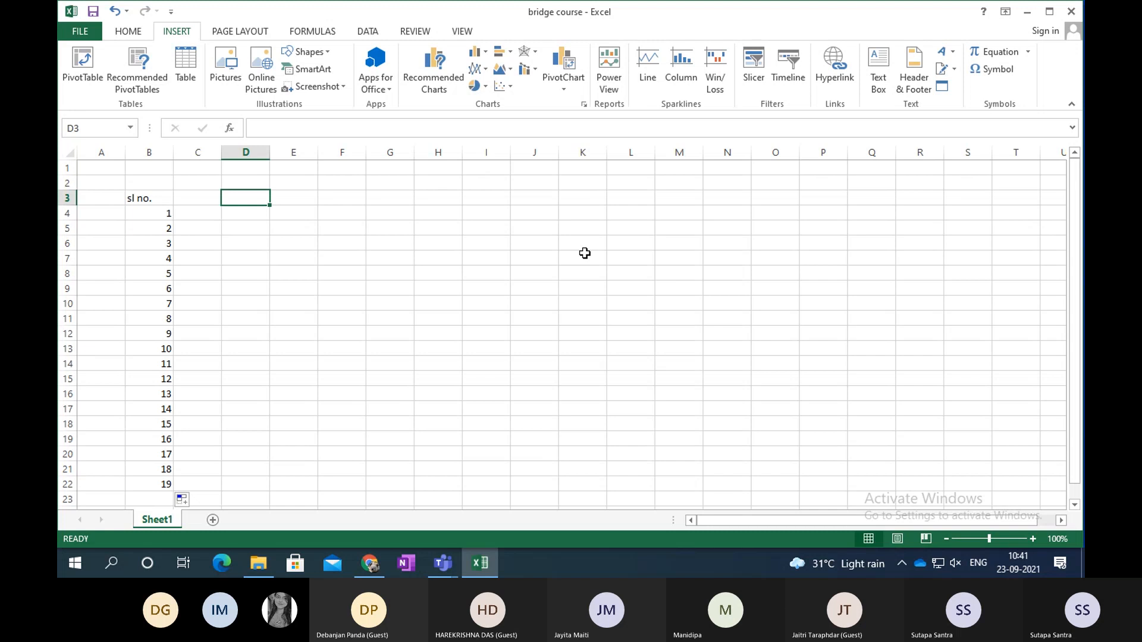
type("students")
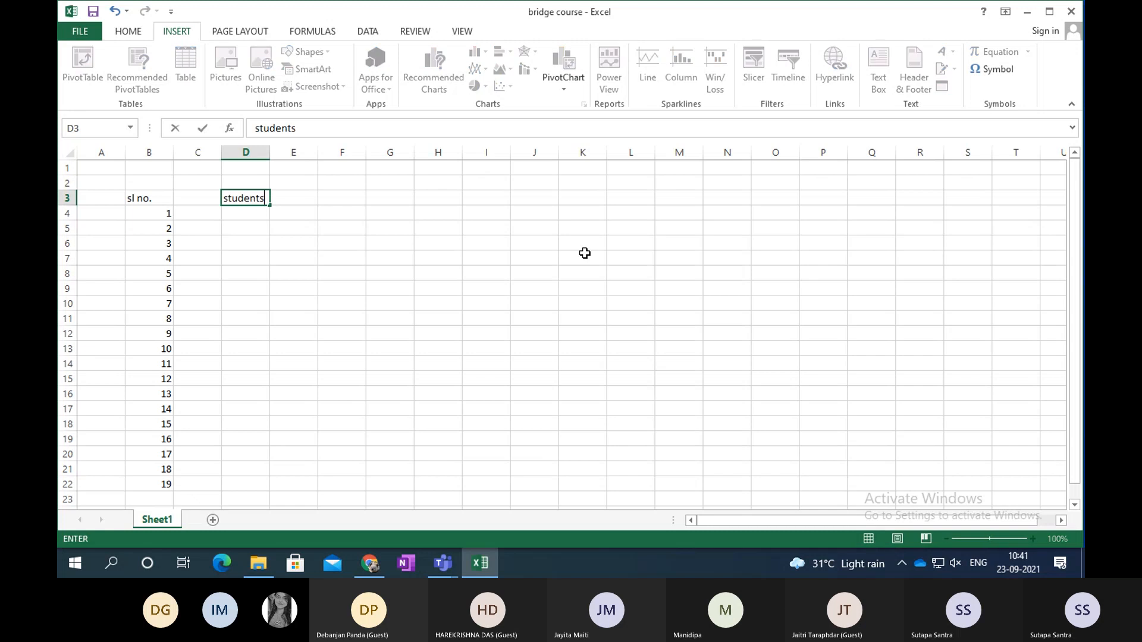
type(" name")
left_click(360, 273)
left_click_drag(270, 158, 315, 159)
Enter the first three students' names in cells D4 to D6, one per row.
left_click(270, 216)
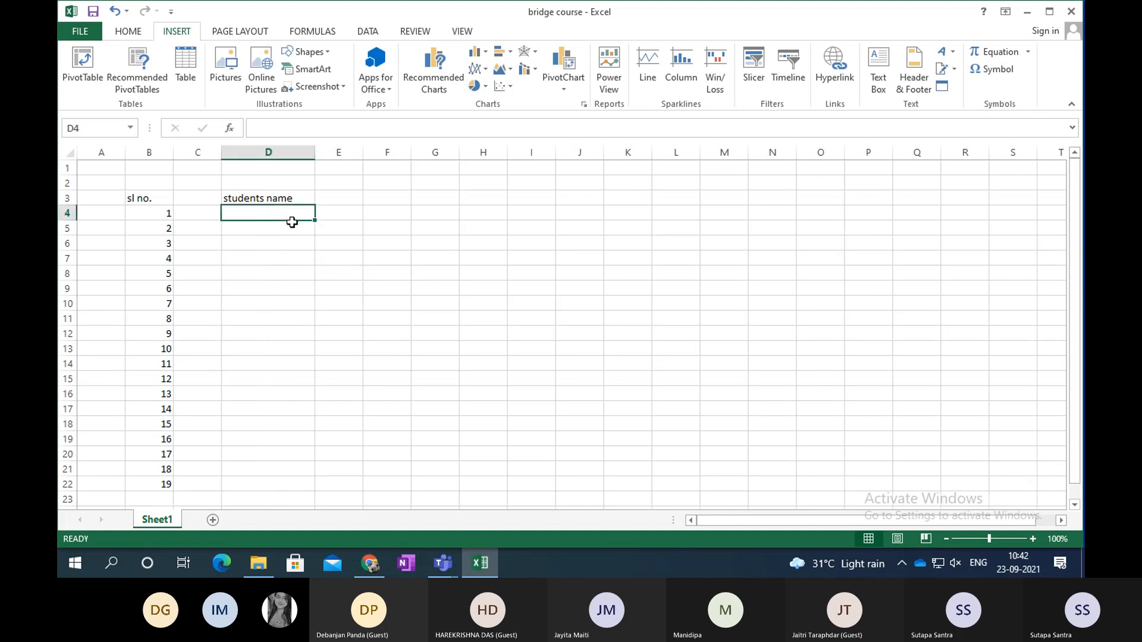
type("debanjan")
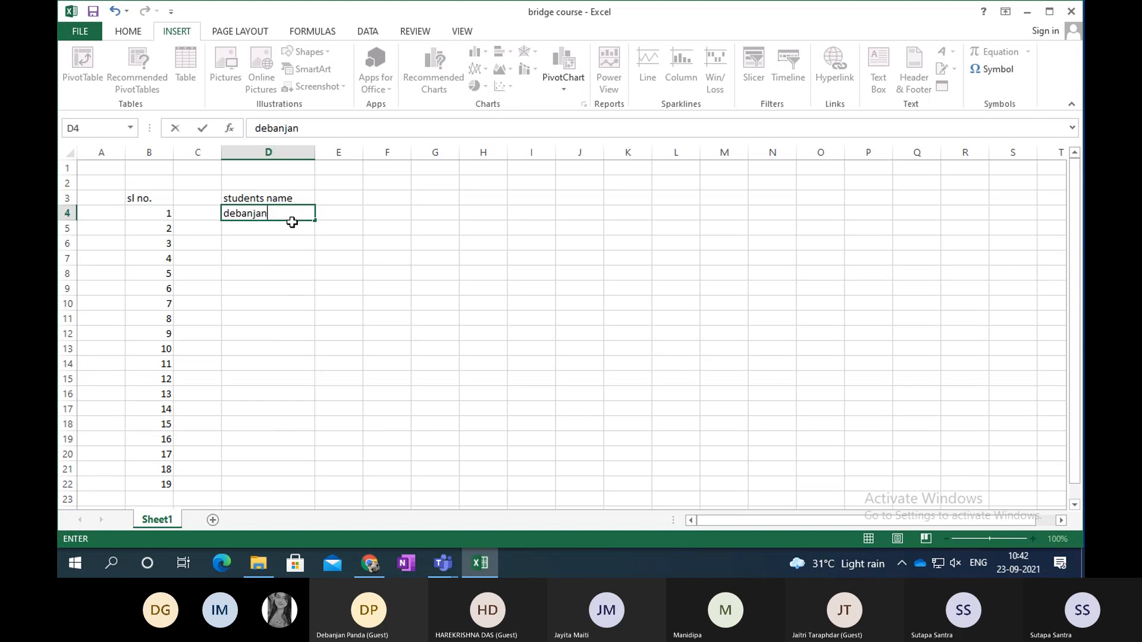
key("Return")
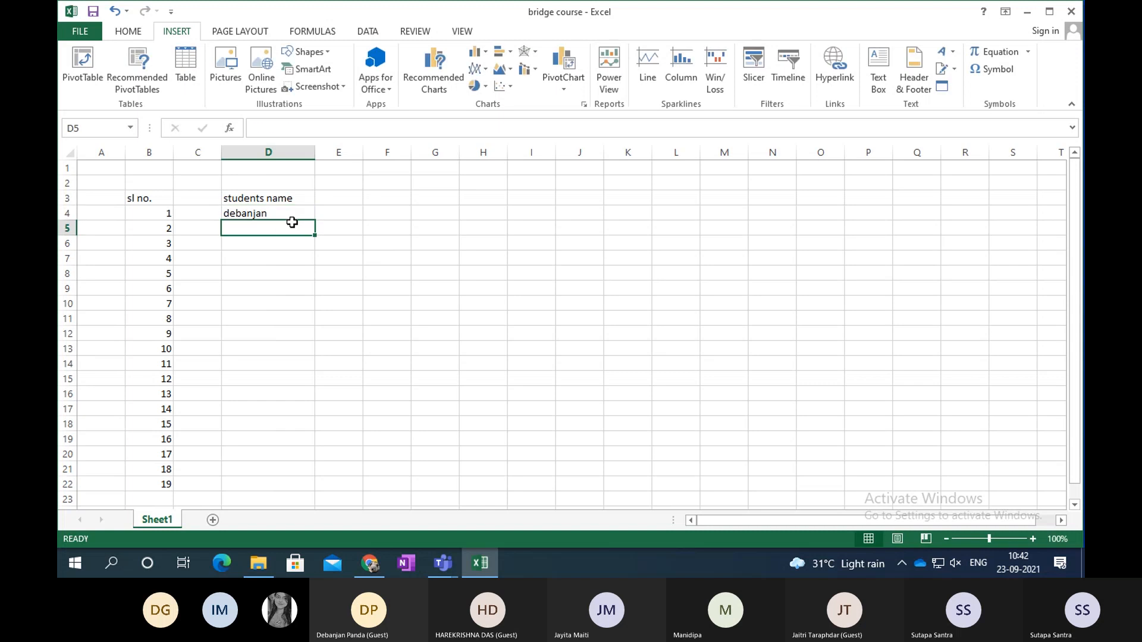
type("de")
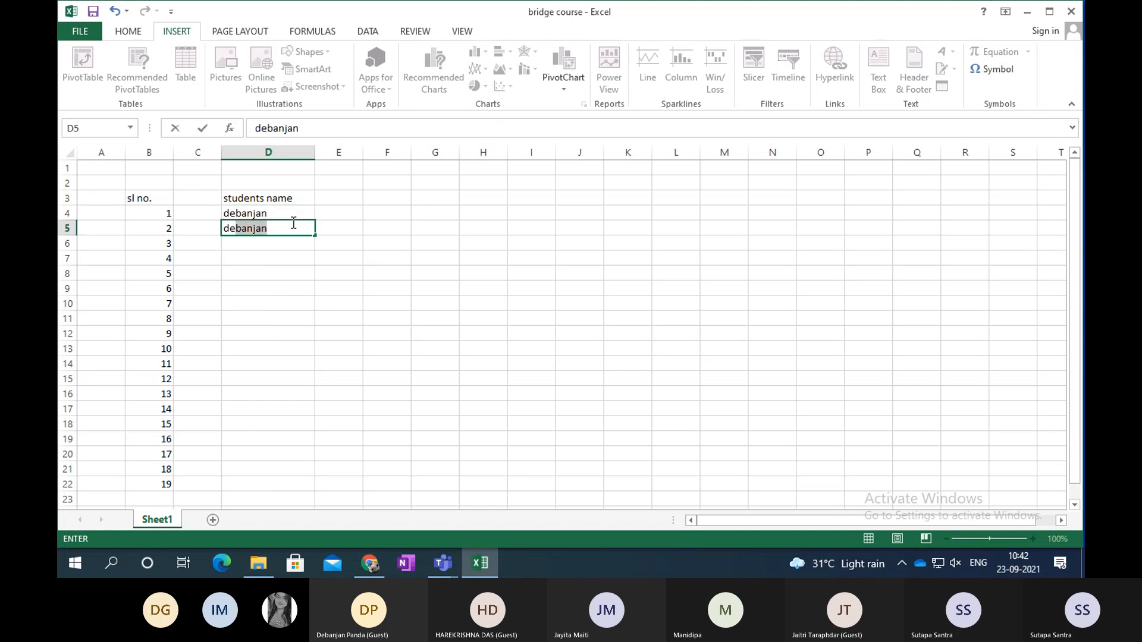
type("by")
key("BackSpace")
type("jyoti")
key("Return")
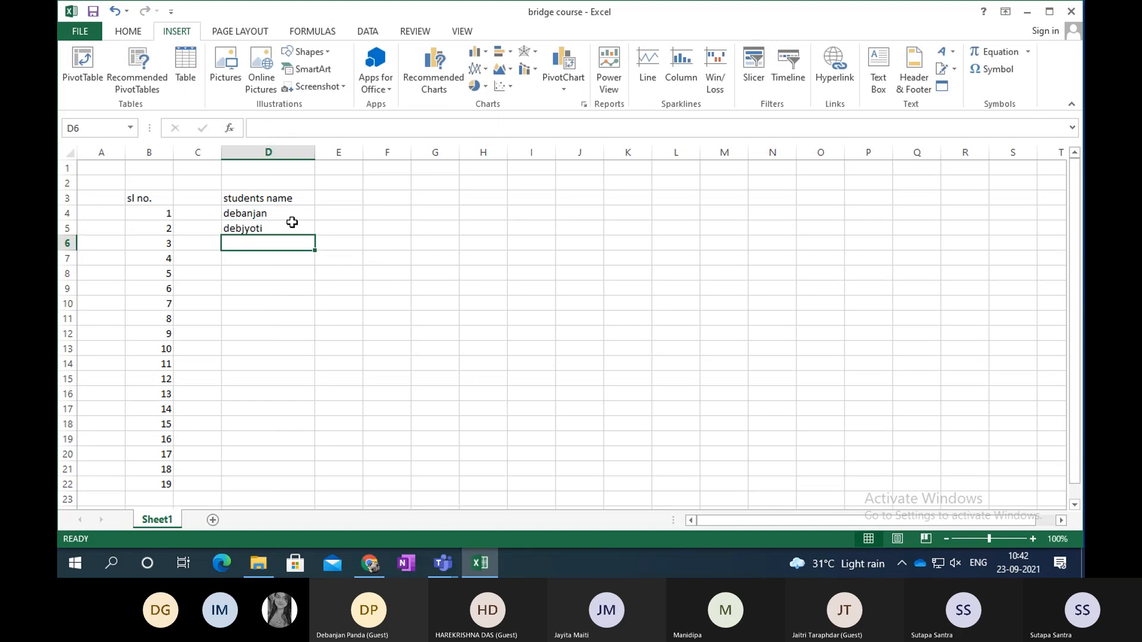
type("harekr")
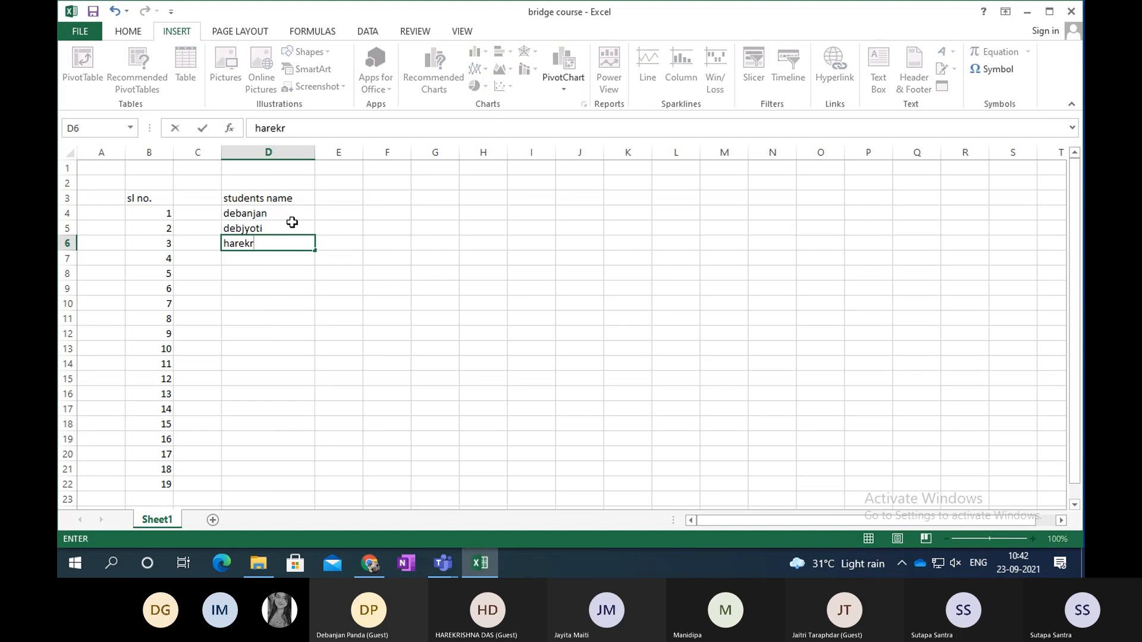
type("ishna")
key("Return")
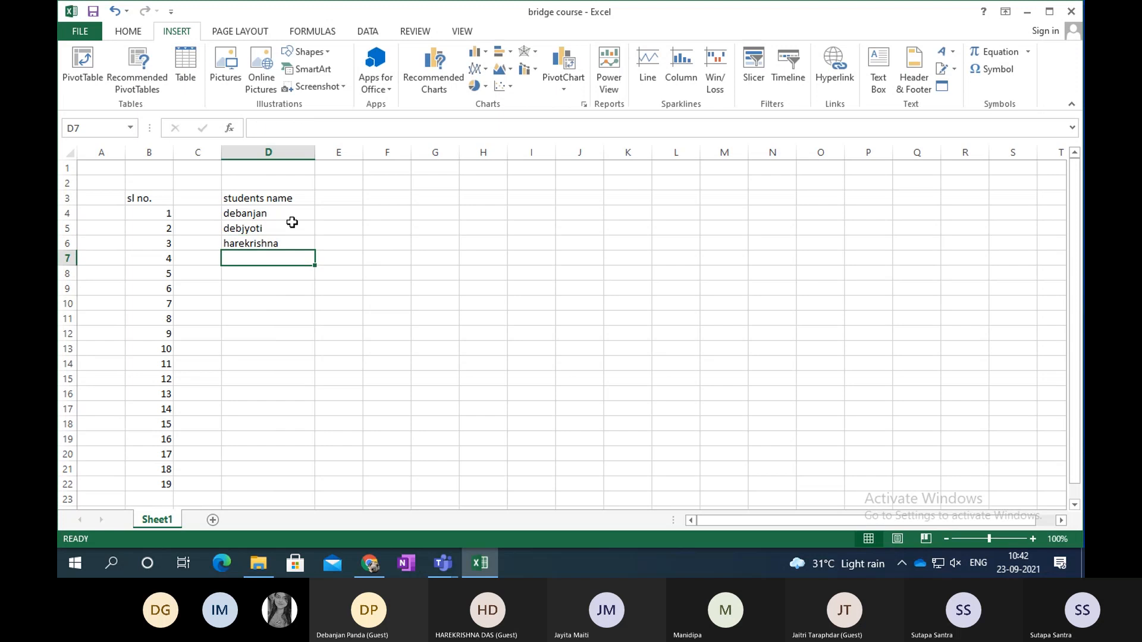
Enter the next four students' names in cells D7 to D10 beside serial numbers 4 to 7.
type("i")
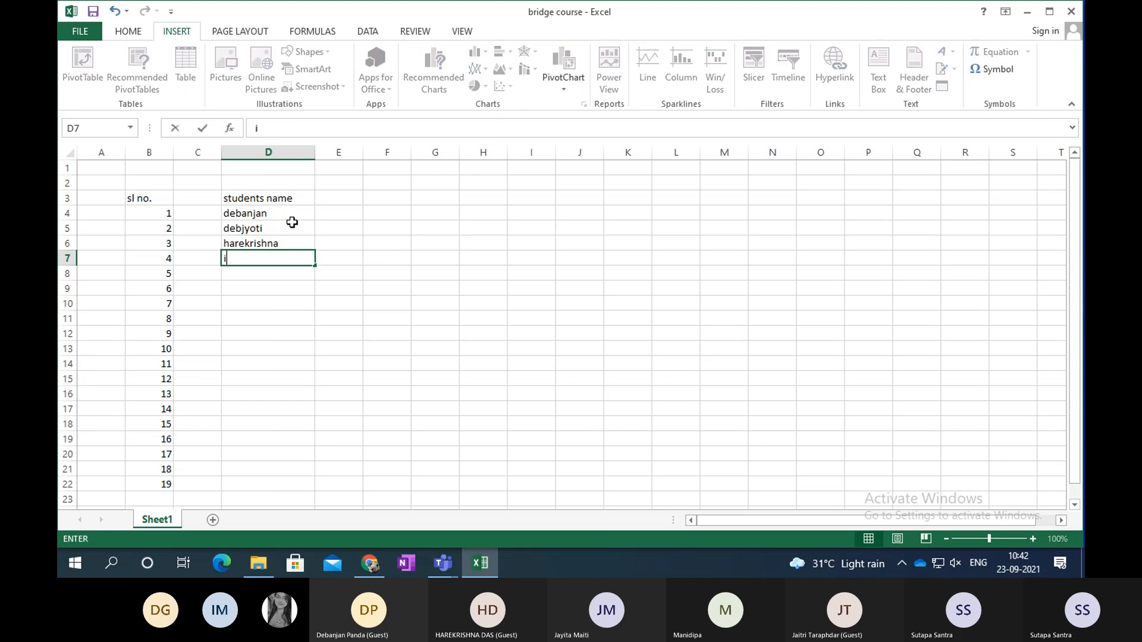
type("ndrajit")
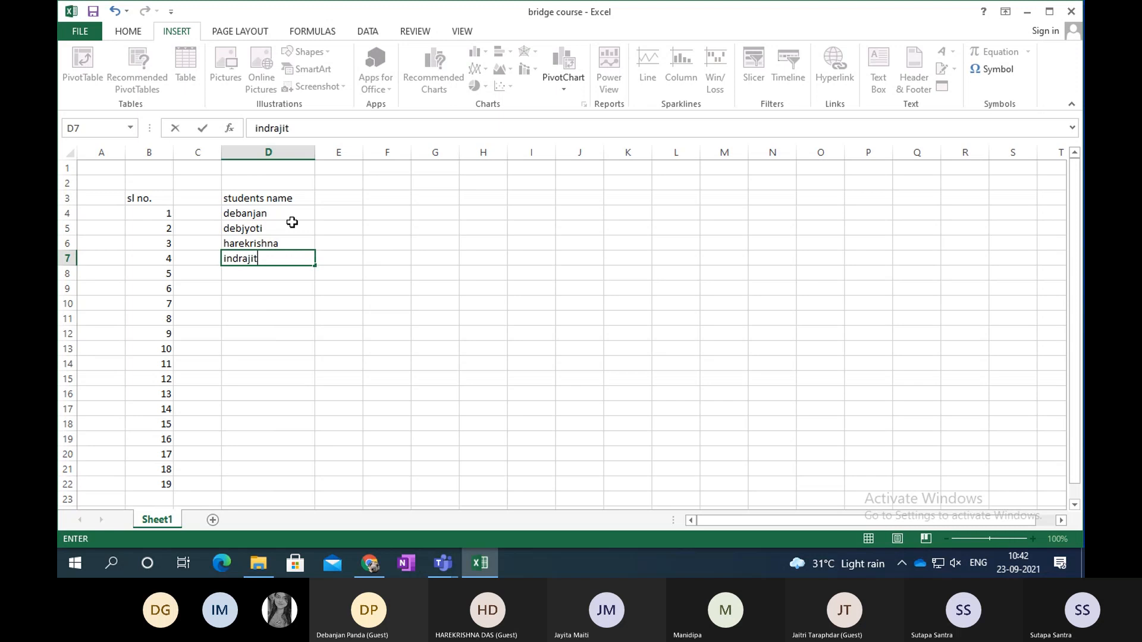
key("Return")
type("ishika")
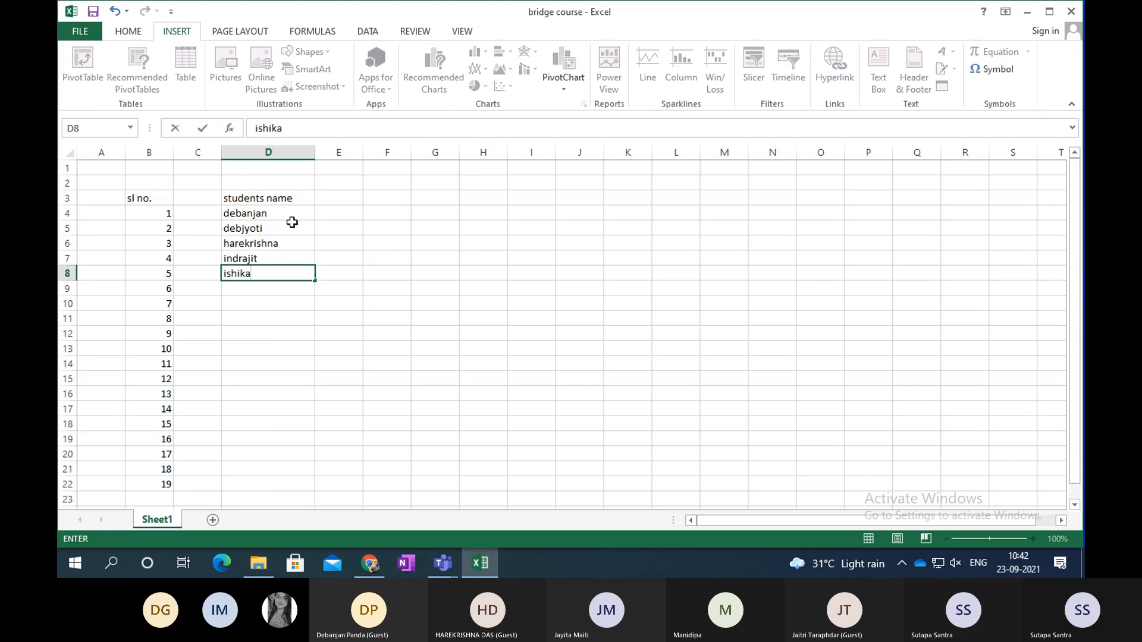
key("Return")
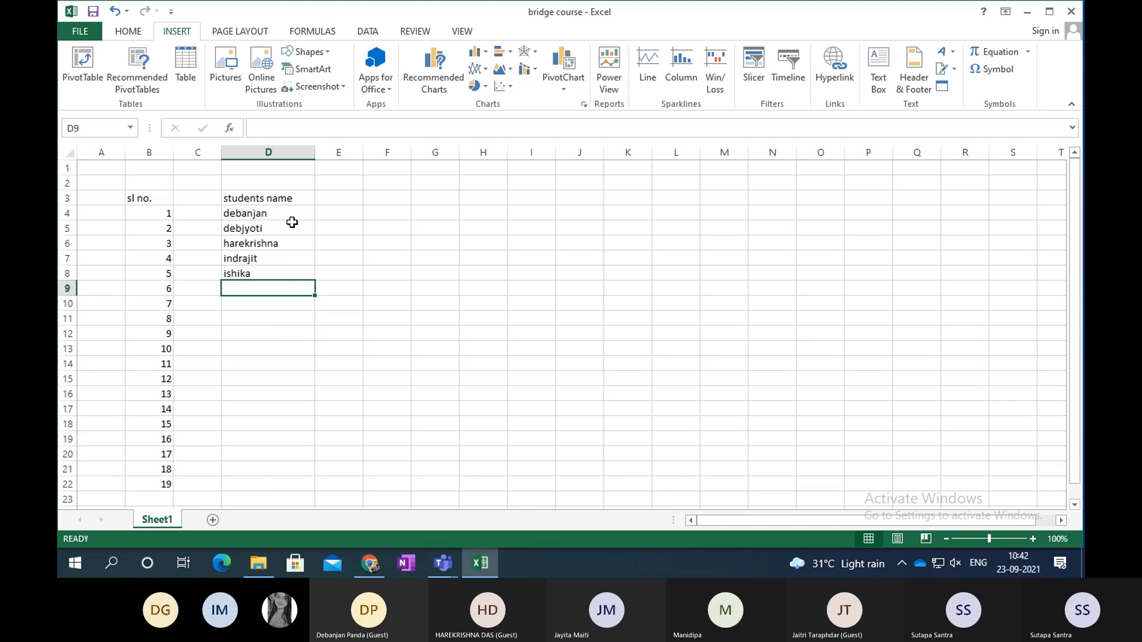
type("jaitri")
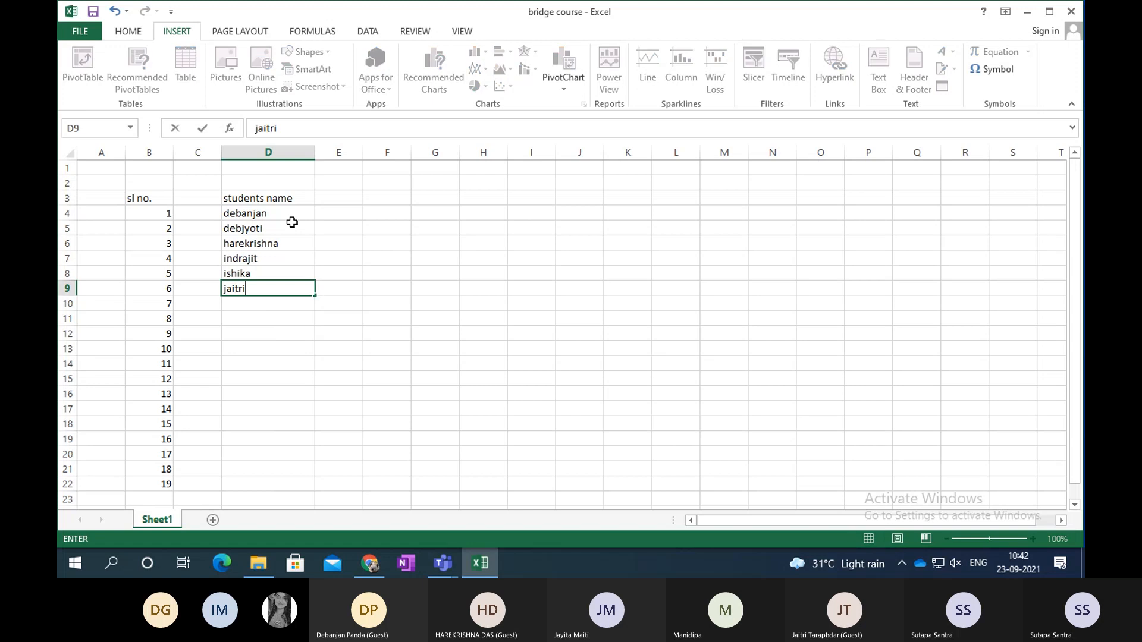
key("Return")
type("jayita")
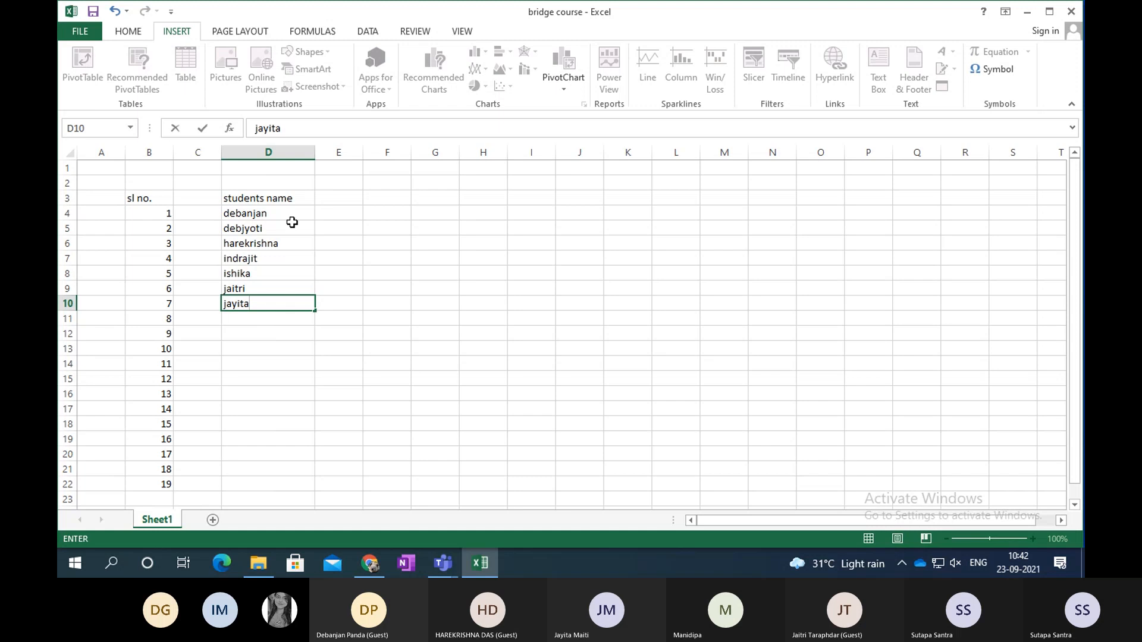
key("Return")
Enter the students' names for serial numbers 8 and 9 in cells D11 and D12.
type("manidia")
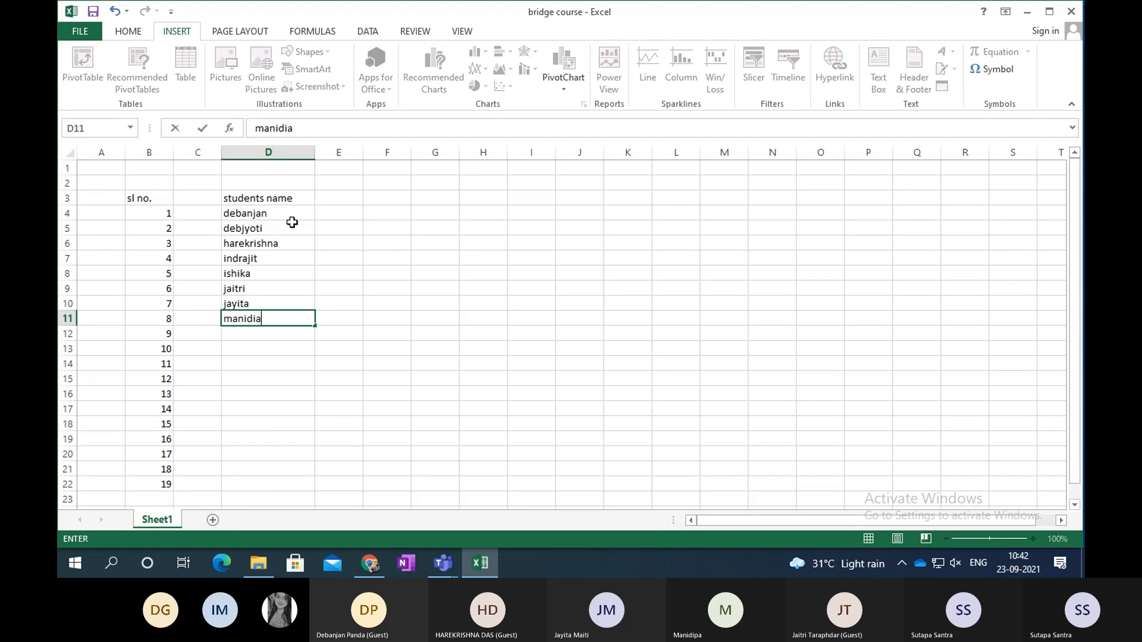
type("pa")
key("BackSpace")
key("BackSpace")
key("BackSpace")
type("pa")
key("Return")
type("sutapa")
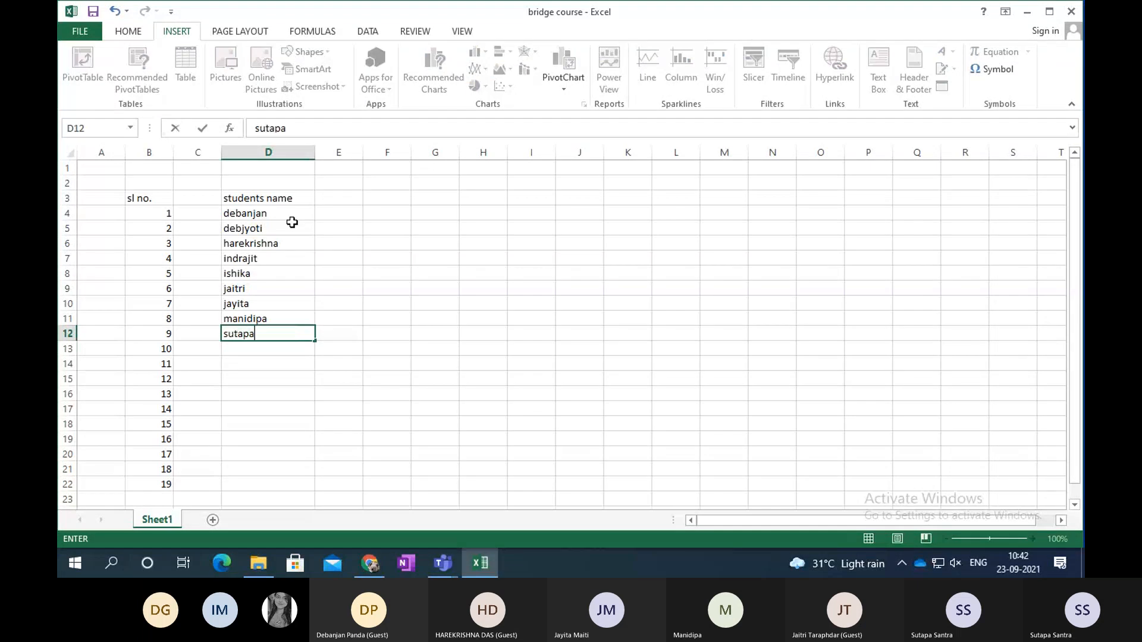
key("Return")
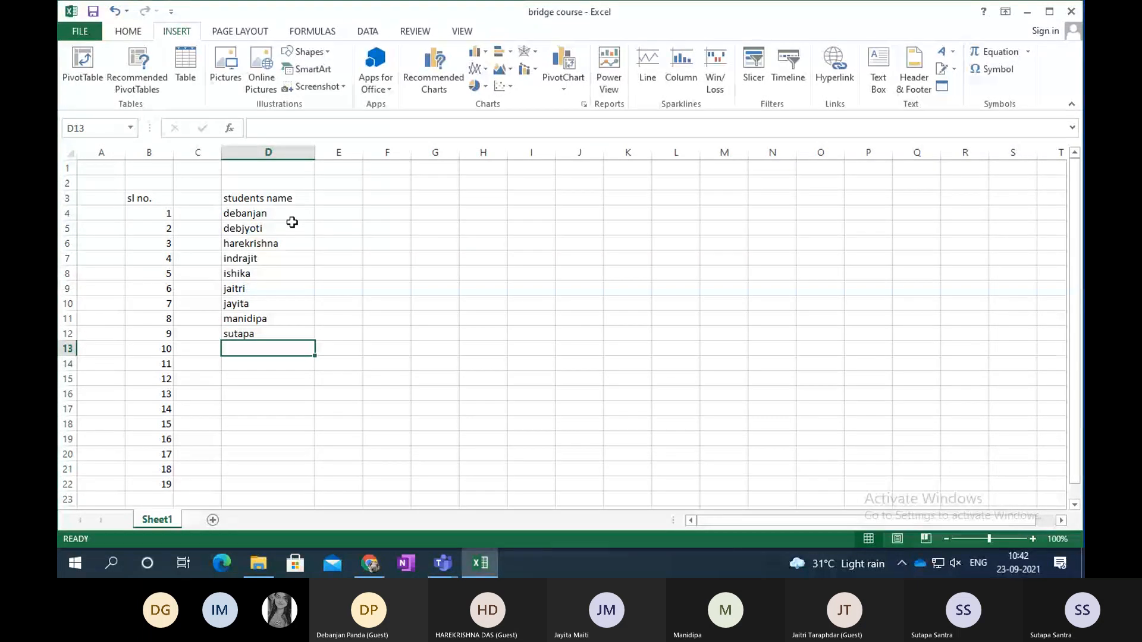
Enter four more names in cells D13 to D16, adding "sir" after those in D15 and D16.
type("arin")
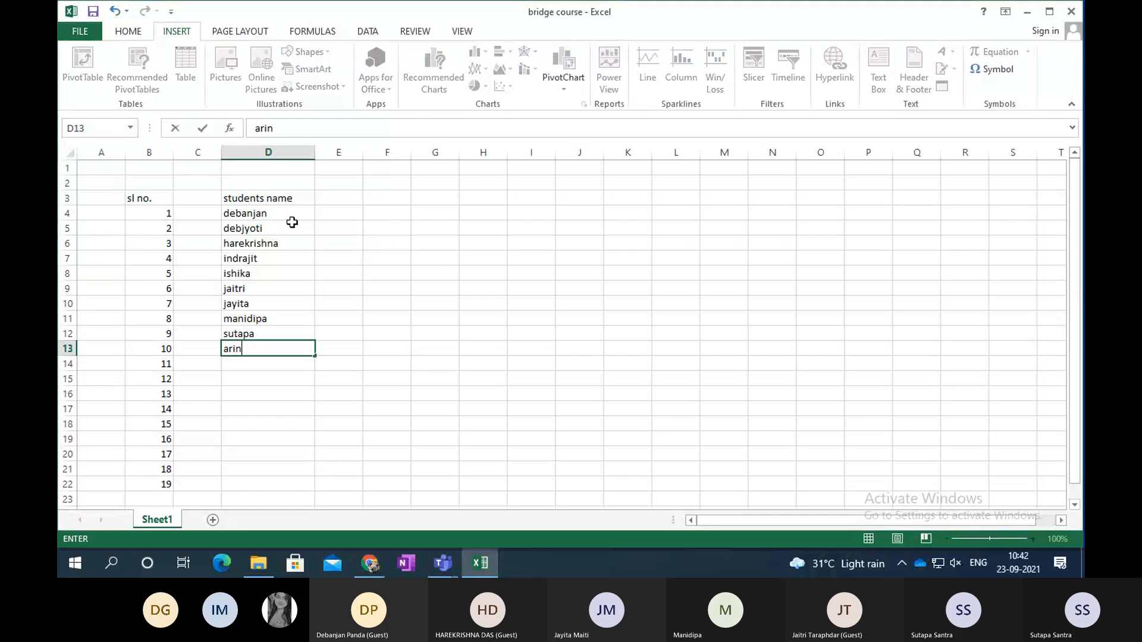
type("dam")
key("Return")
type("sumit")
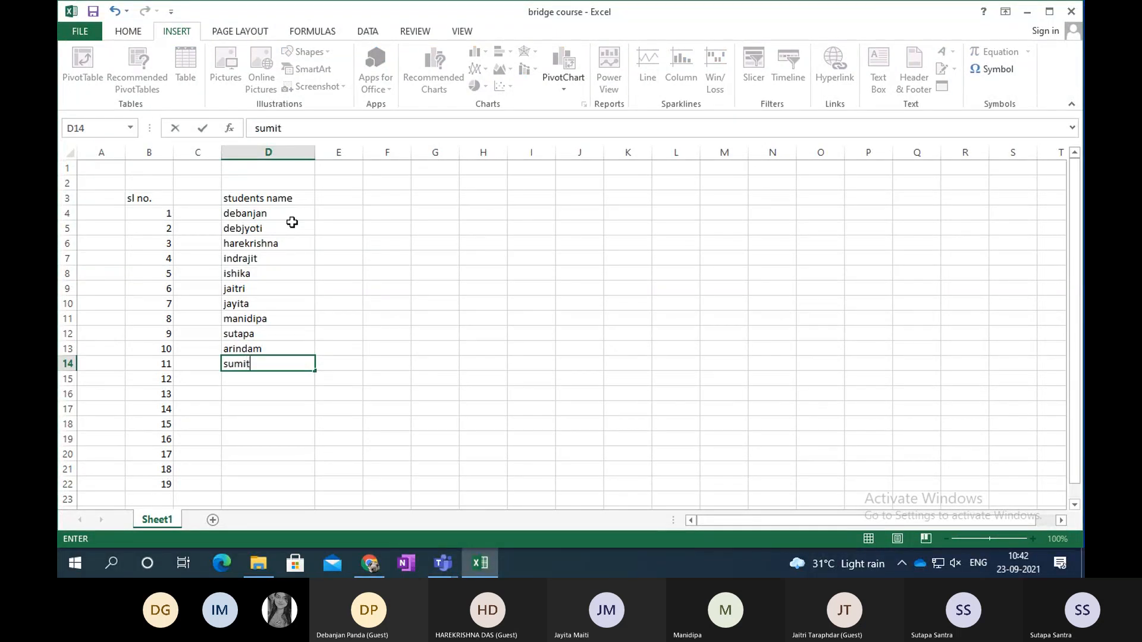
key("Return")
type("nav ")
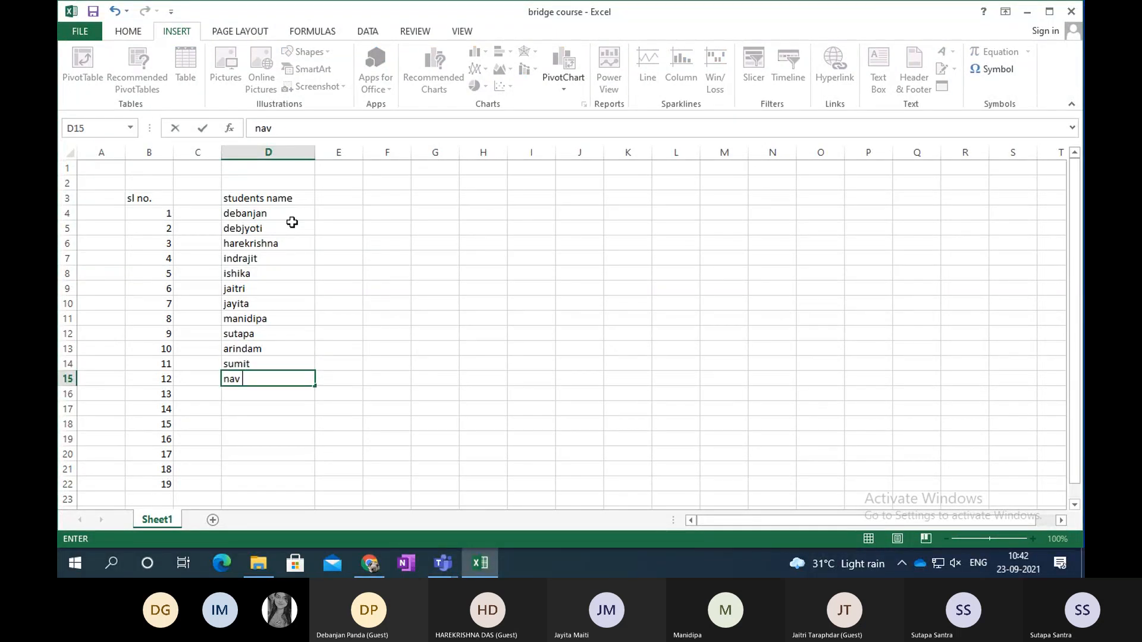
type("sir")
key("Return")
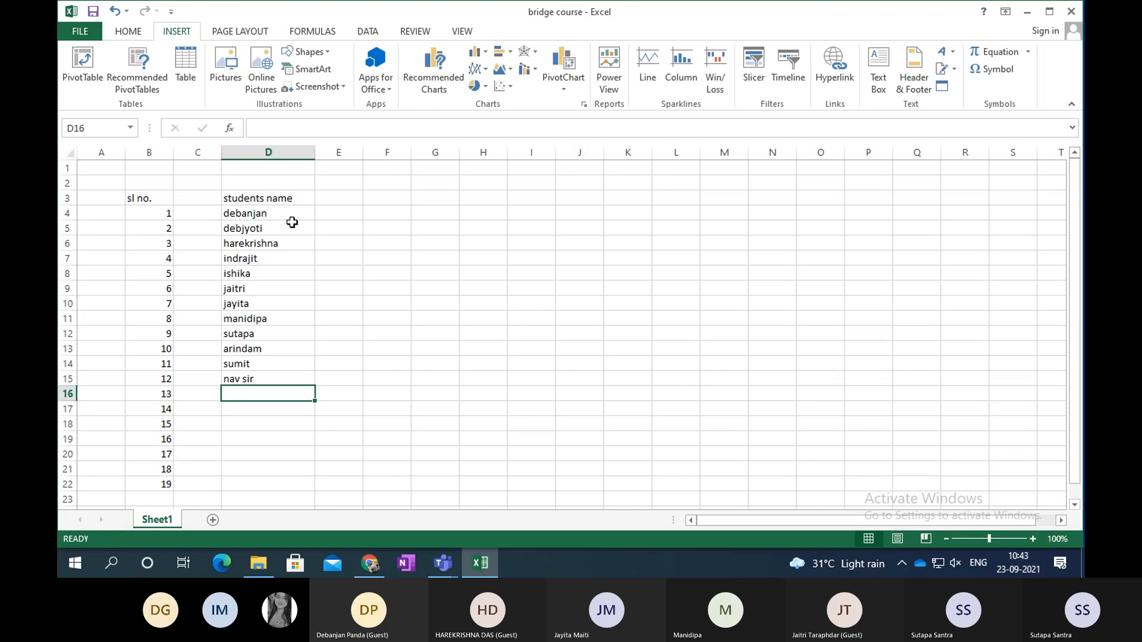
type("su")
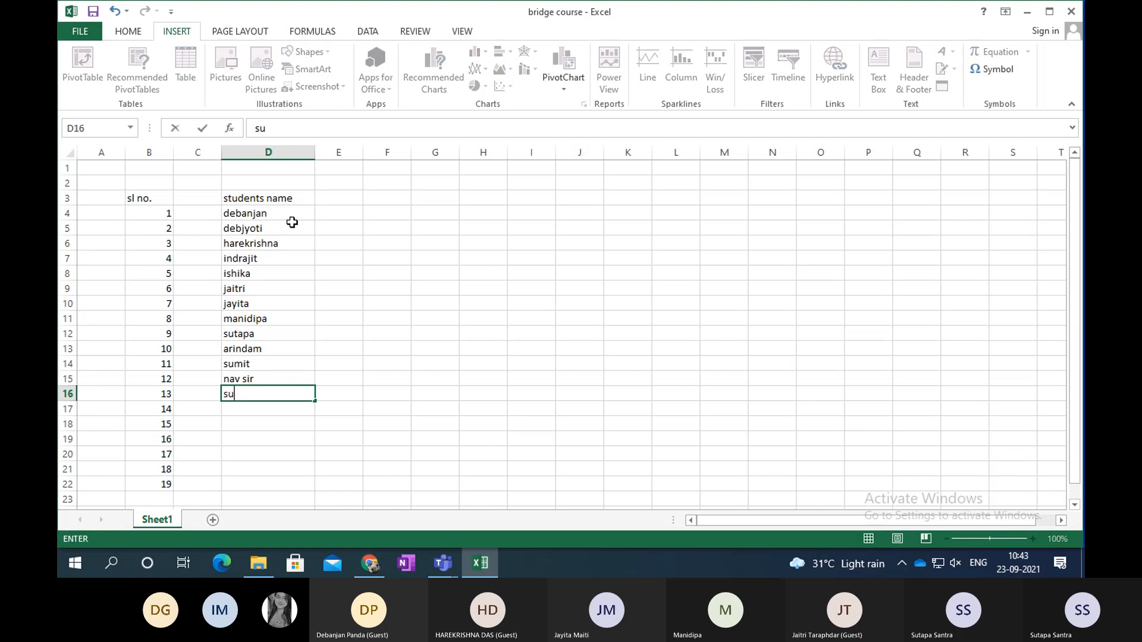
type("dip sir")
key("Return")
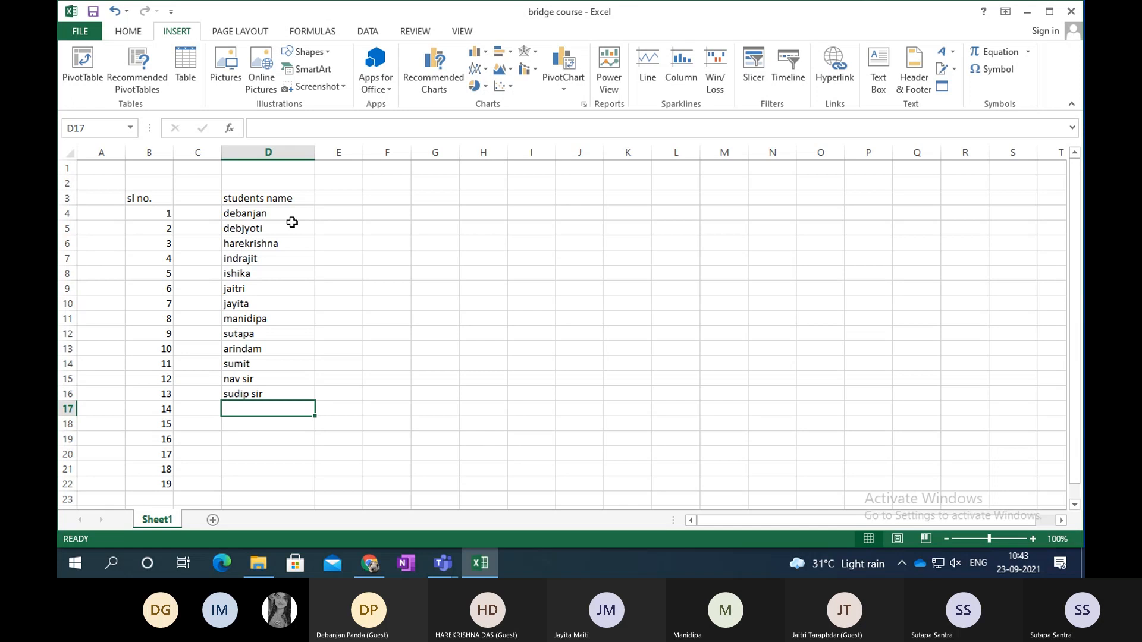
Enter the names for serial numbers 14 and 15 in cells D17 and D18, each ending in "sir".
type("rajeent")
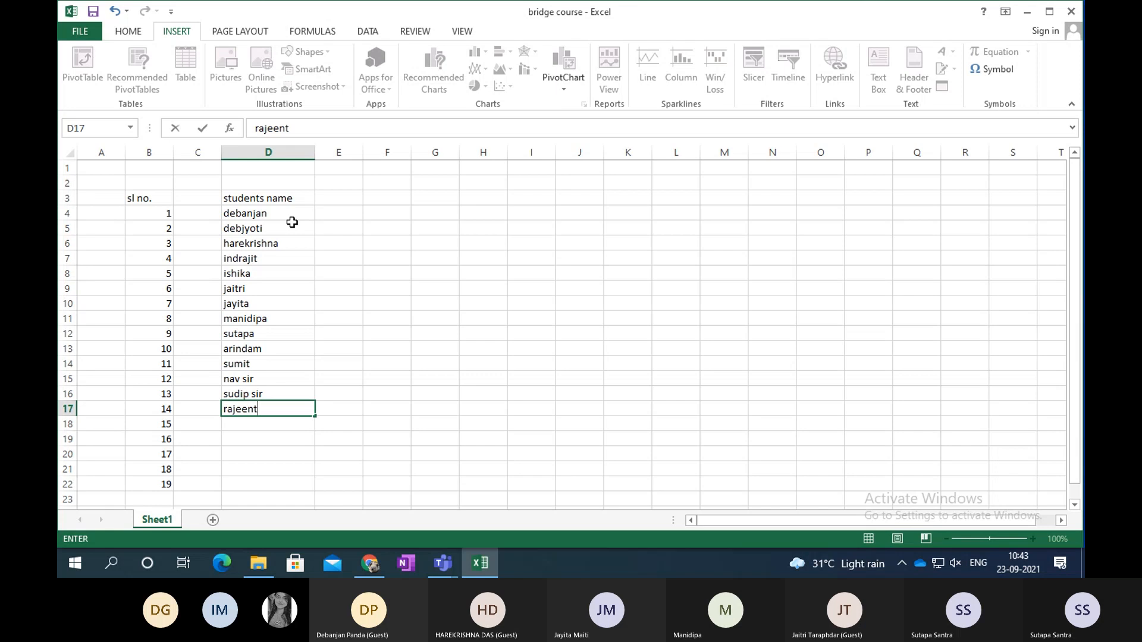
key("BackSpace")
type("tsir")
key("Return")
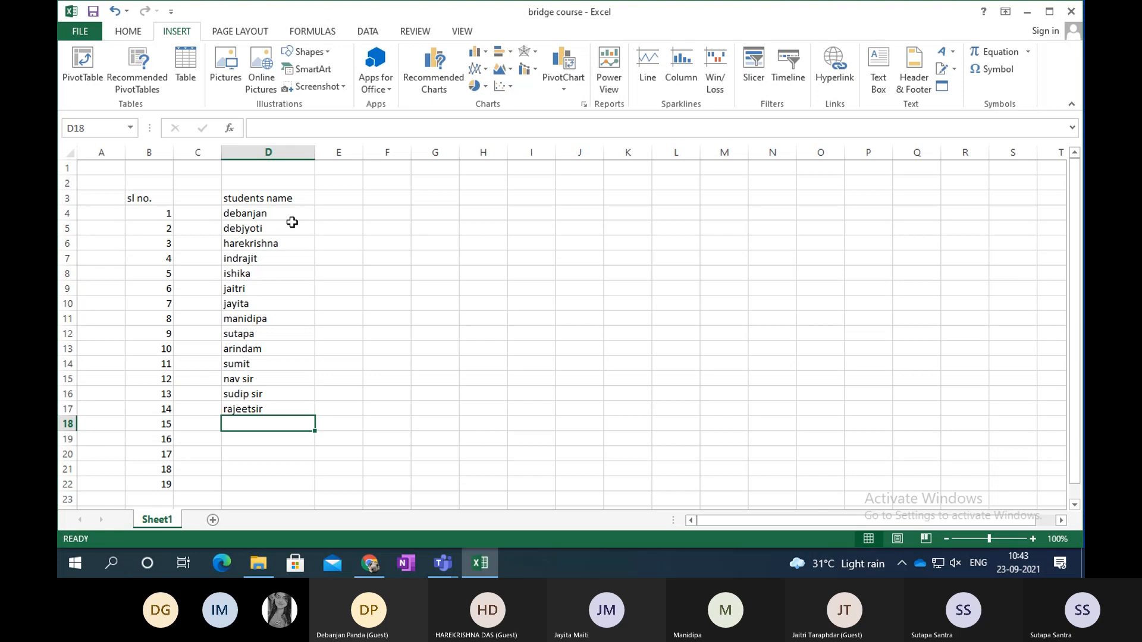
type("aditya")
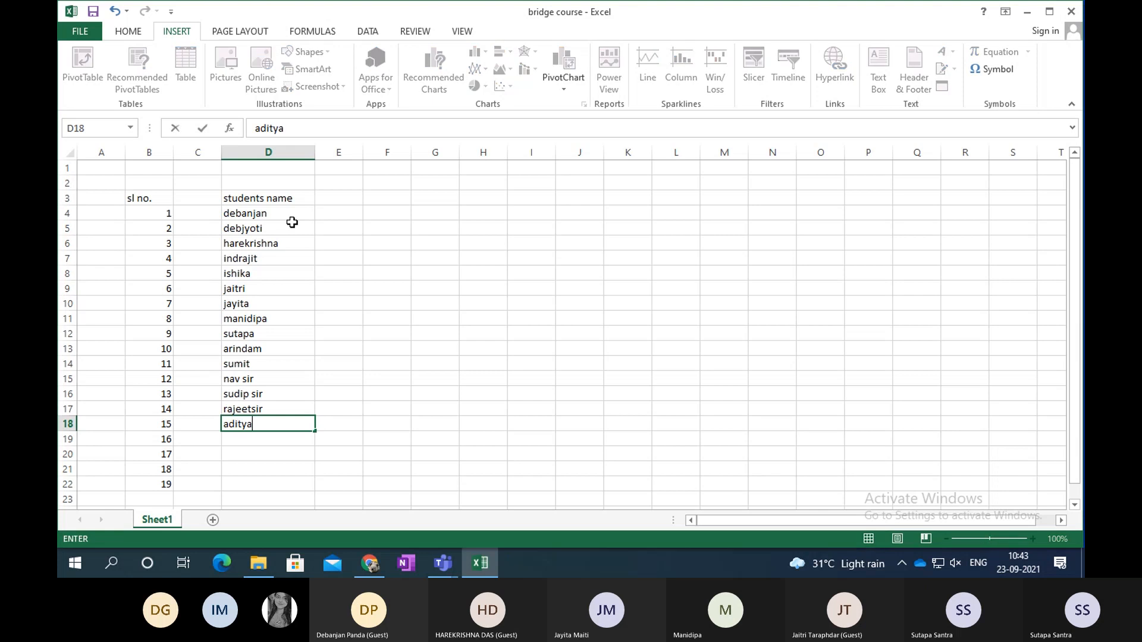
type(" sir")
key("Return")
Enter the last three names in cells D19 to D21, adding "sir" after those in D19 and D21.
type("su")
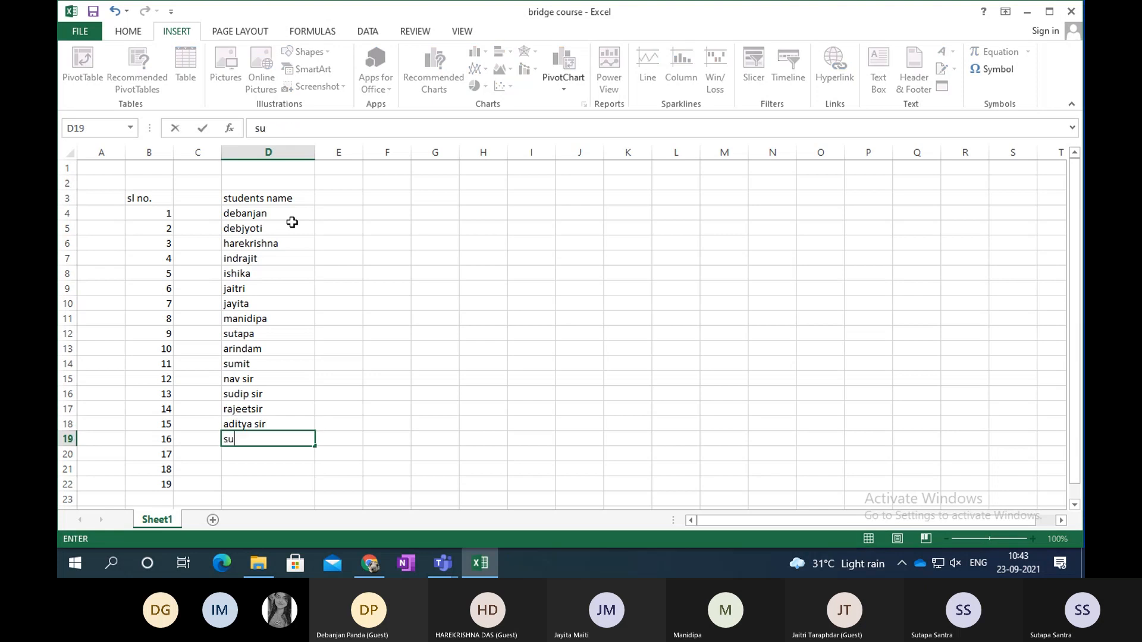
type("priyo sir")
key("Return")
type("avik")
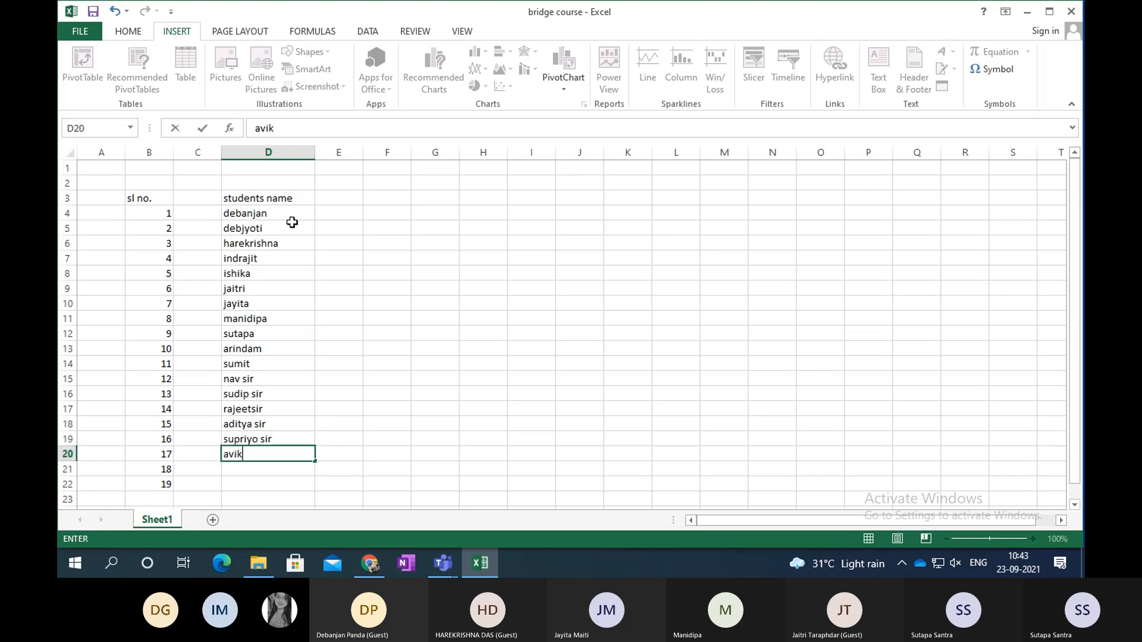
key("Return")
type("satyajit")
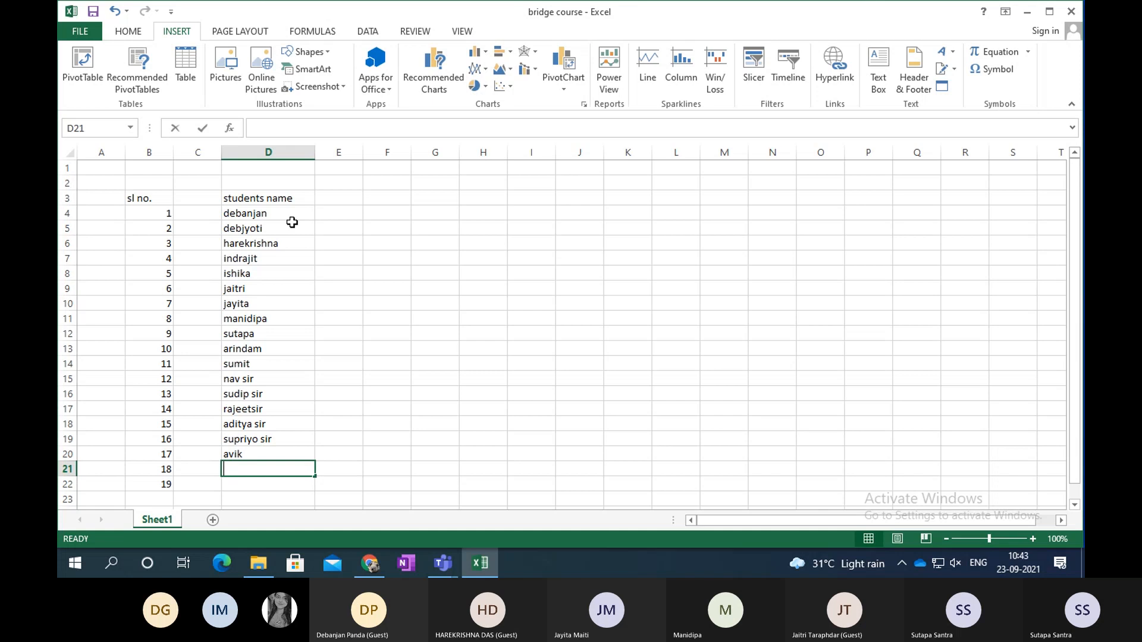
type(" sir")
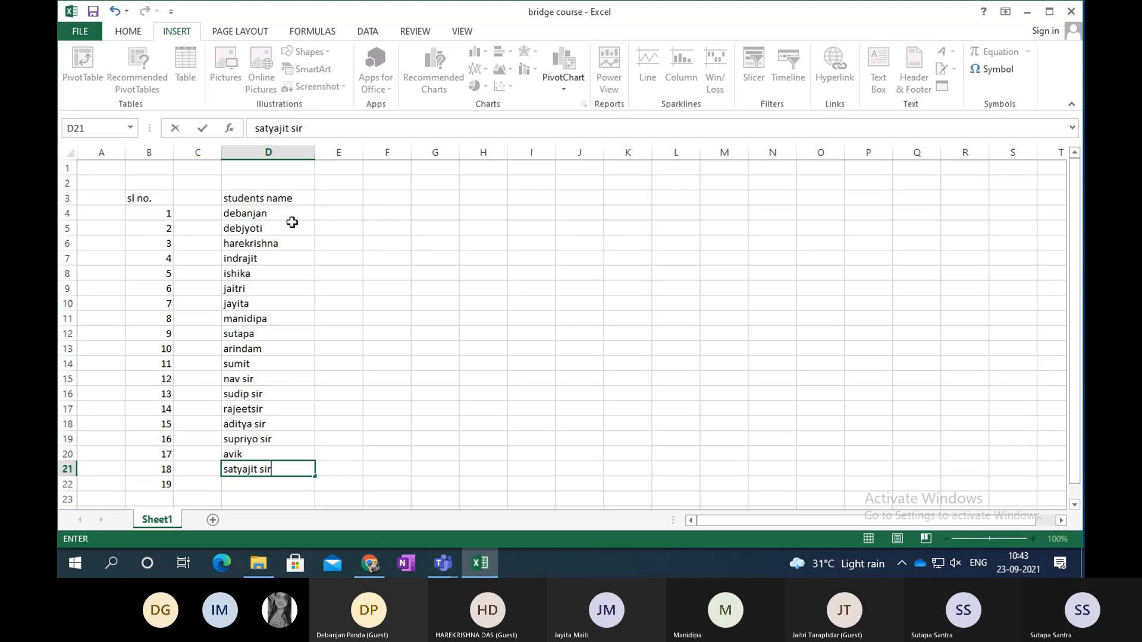
key("Return")
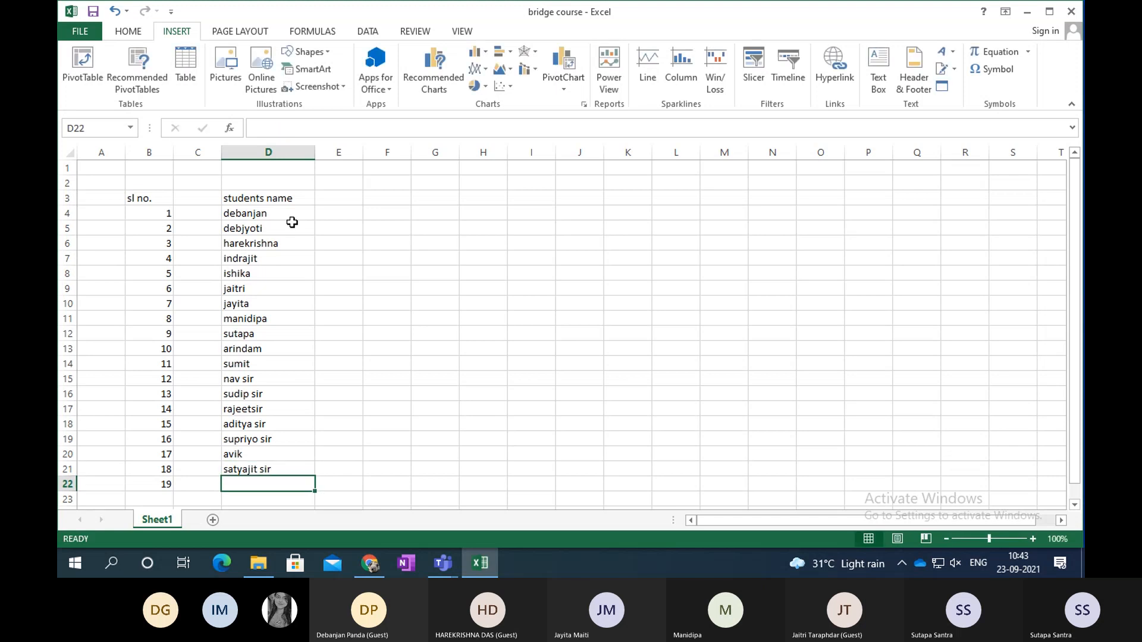
Clear the unused serial number 19 from cell B22.
left_click(159, 485)
key("Delete")
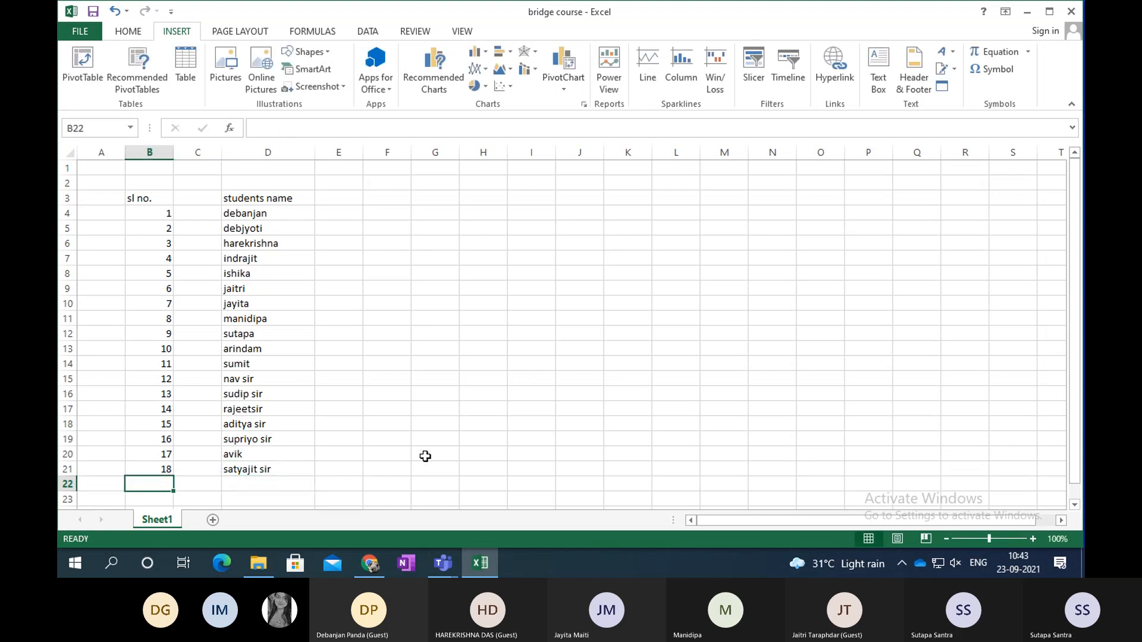
left_click(445, 292)
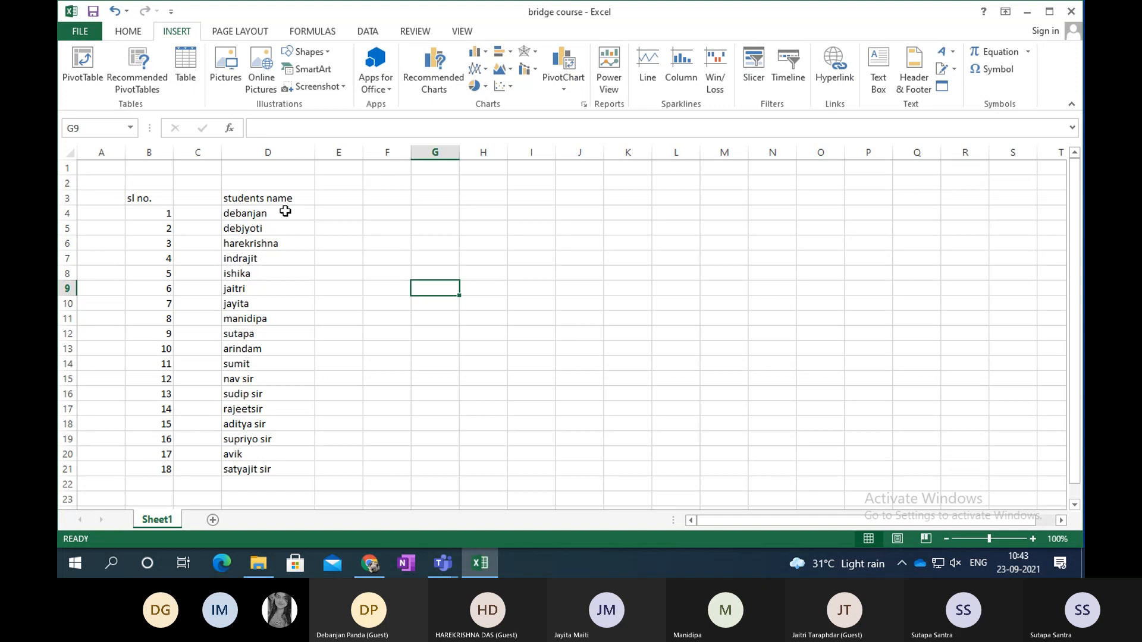
Enter the heading "ID numbers" in cell C3 and widen column C to fit it.
left_click(192, 201)
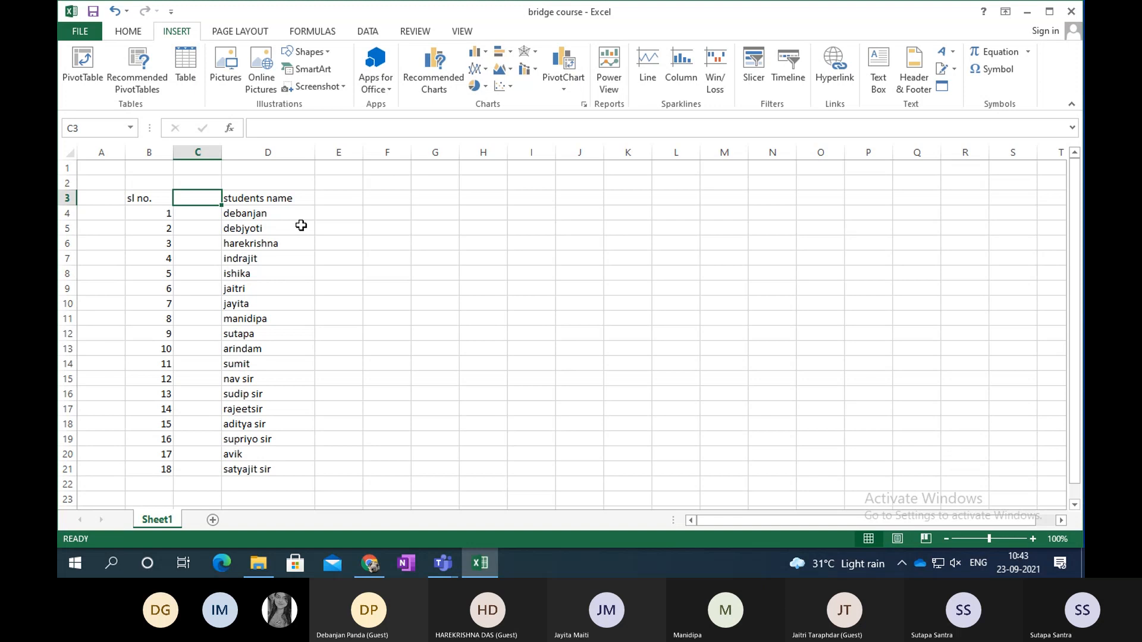
type("ID numbers")
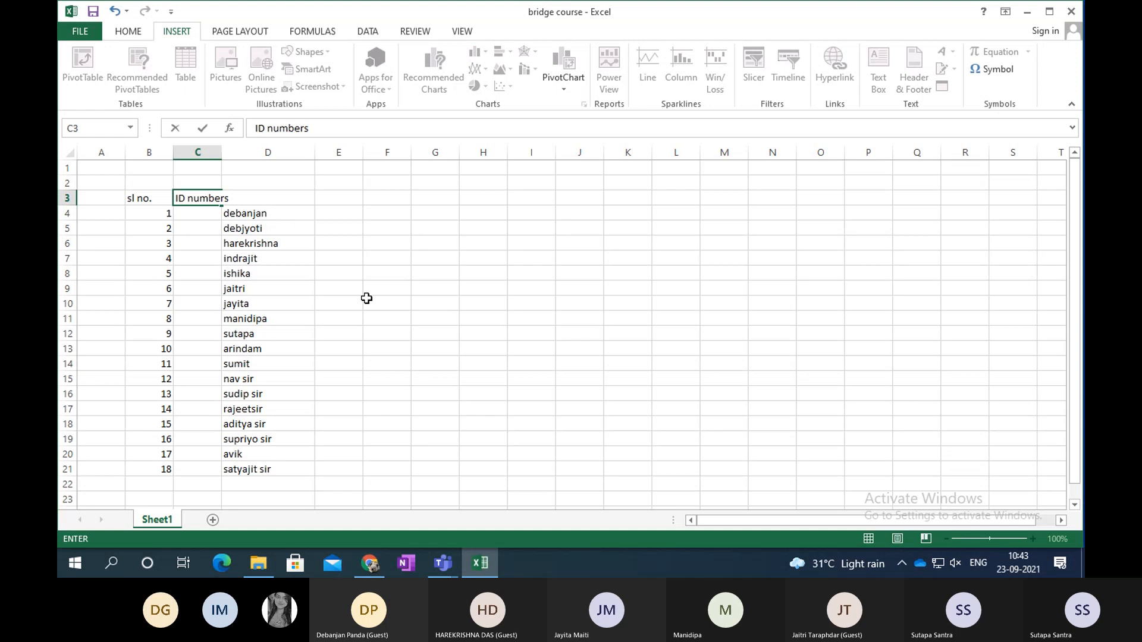
left_click(386, 303)
left_click_drag(222, 153, 250, 153)
left_click(479, 326)
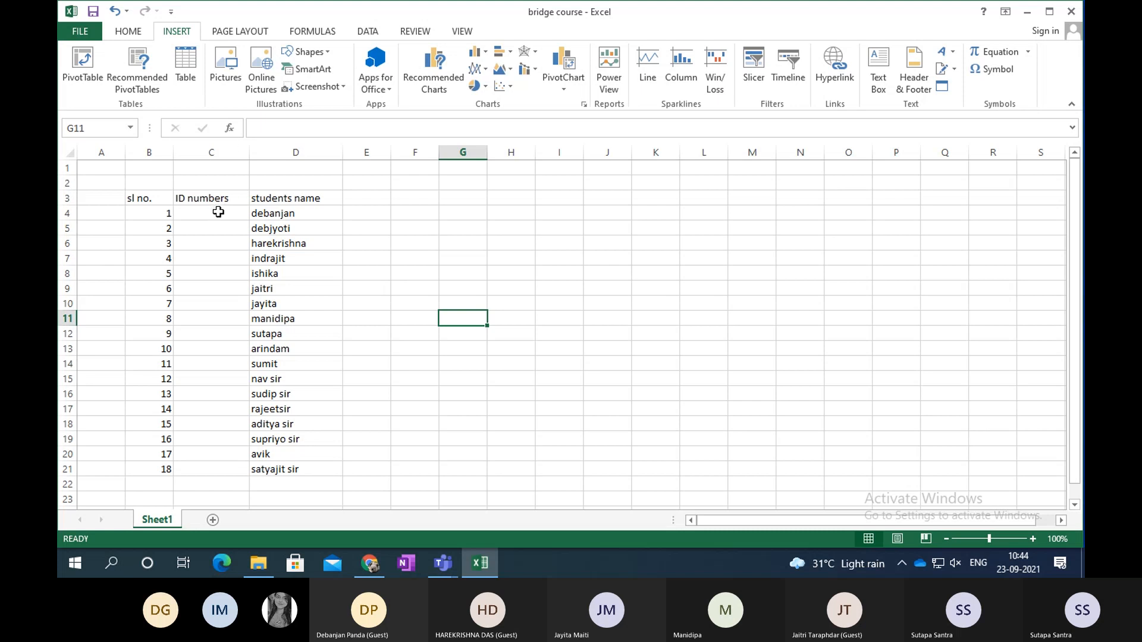
left_click(324, 31)
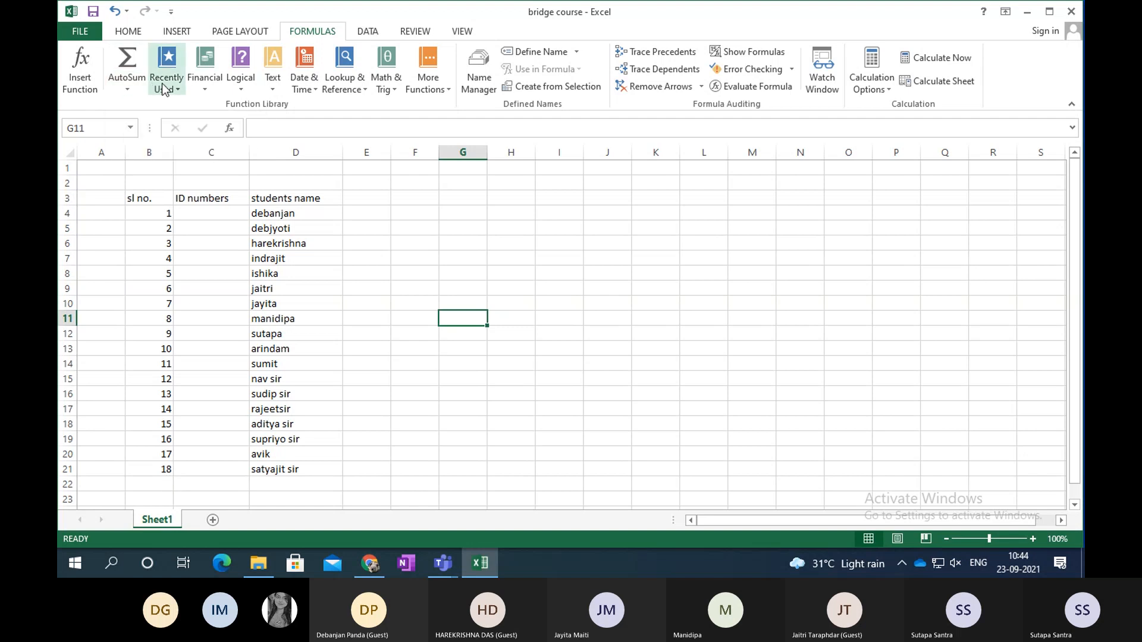
left_click(202, 89)
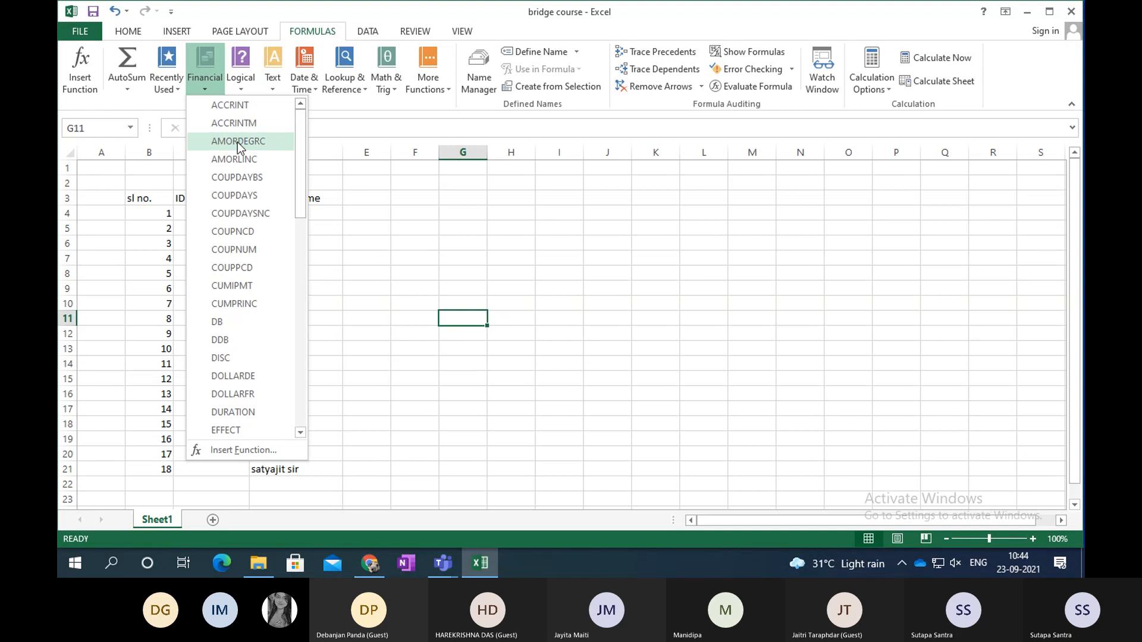
left_click(129, 88)
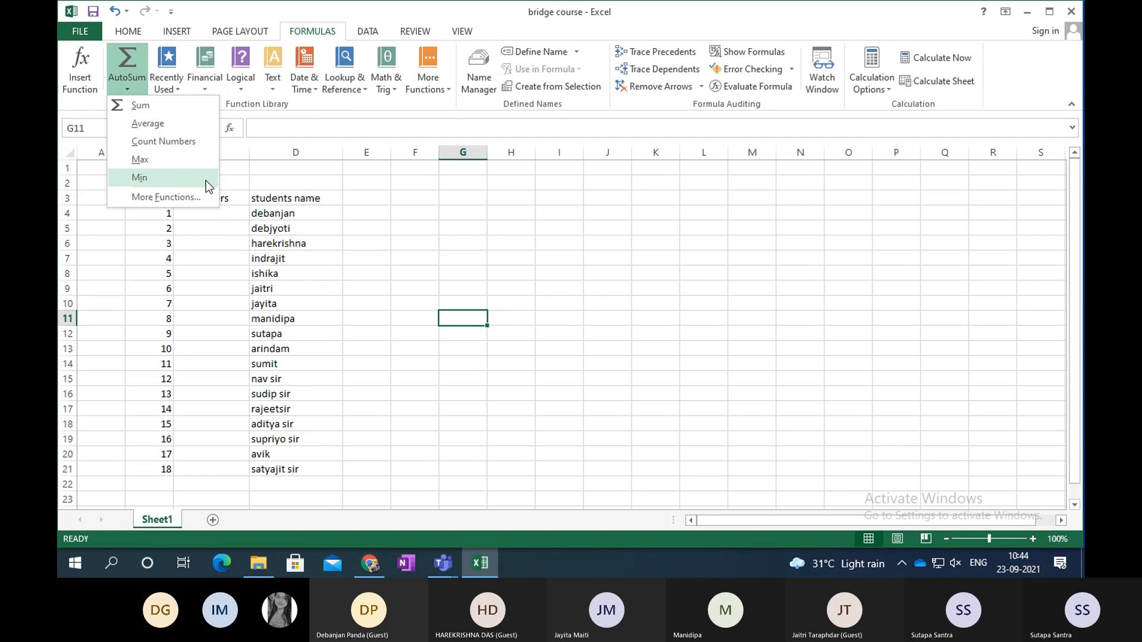
left_click(241, 77)
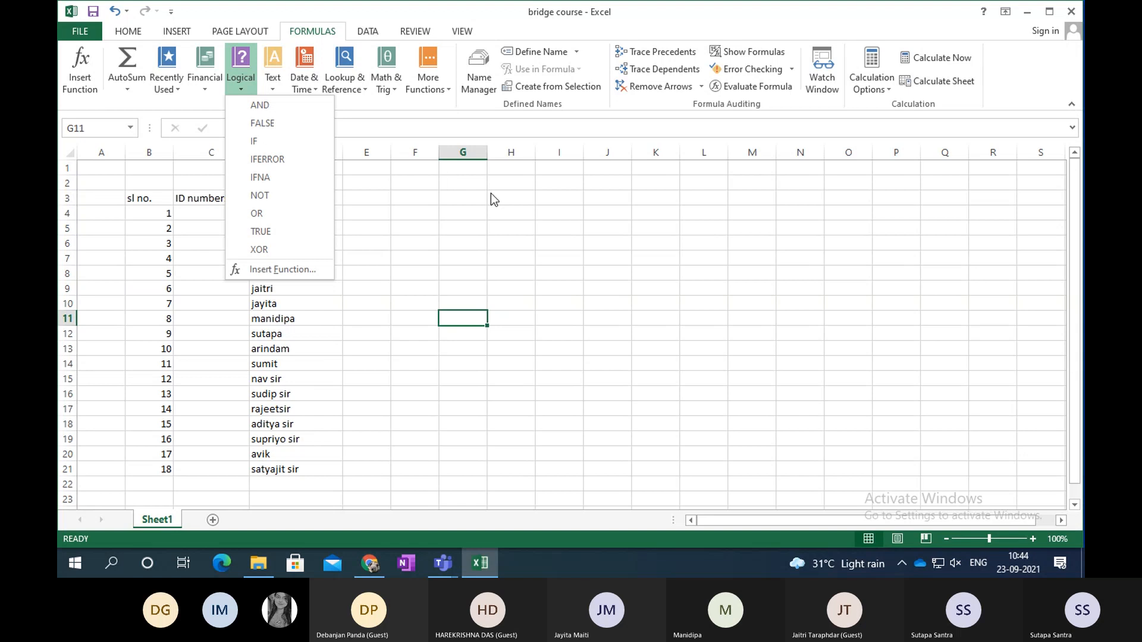
left_click(575, 203)
Enter the formula =RANDBETWEEN(2001,2018) in cell C4 and fill it down the "ID numbers" column to C21.
left_click(227, 211)
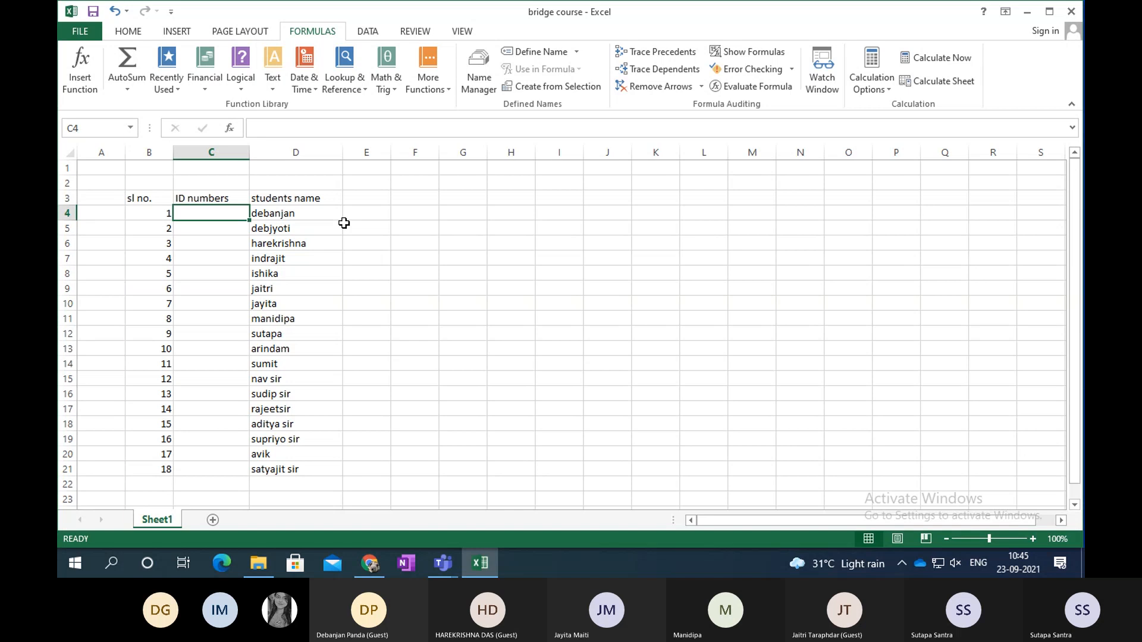
type("=")
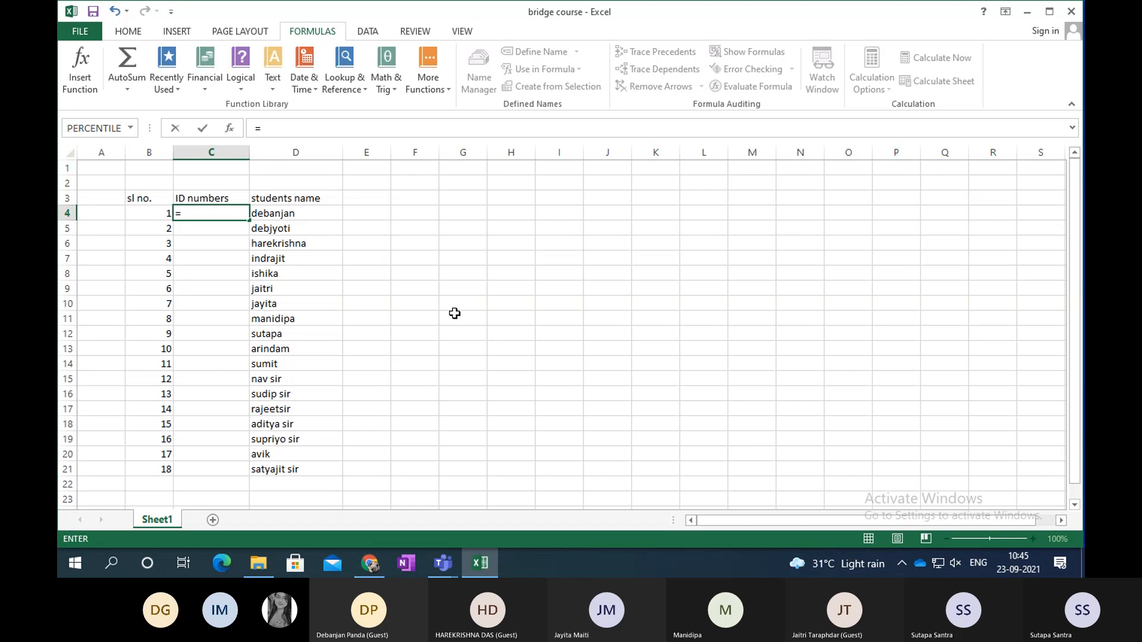
type("ran")
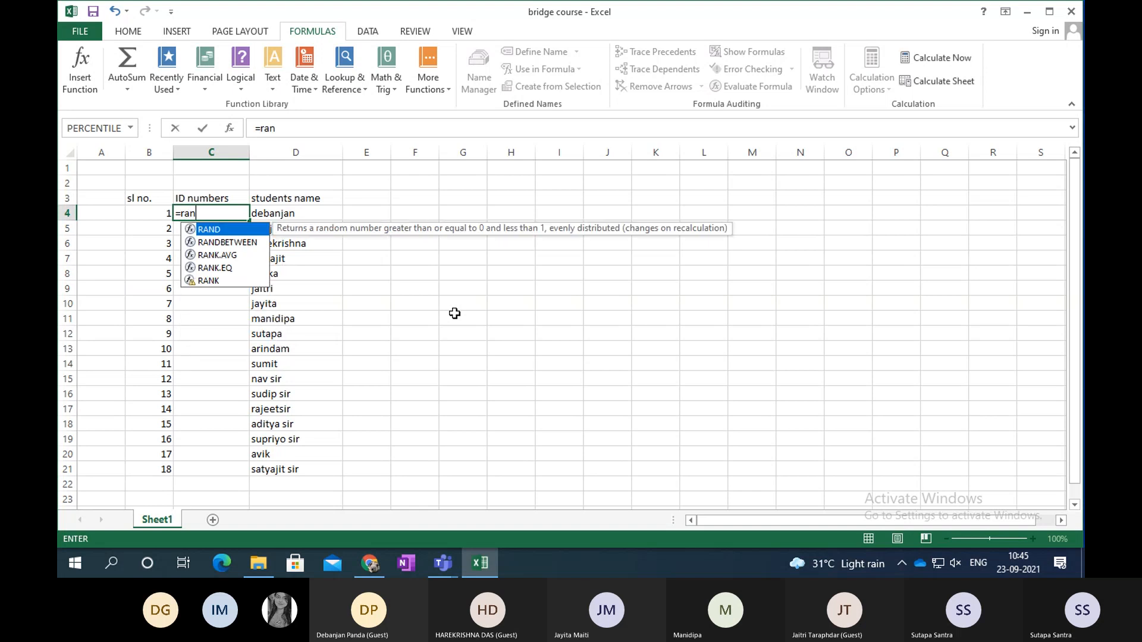
left_click(225, 243)
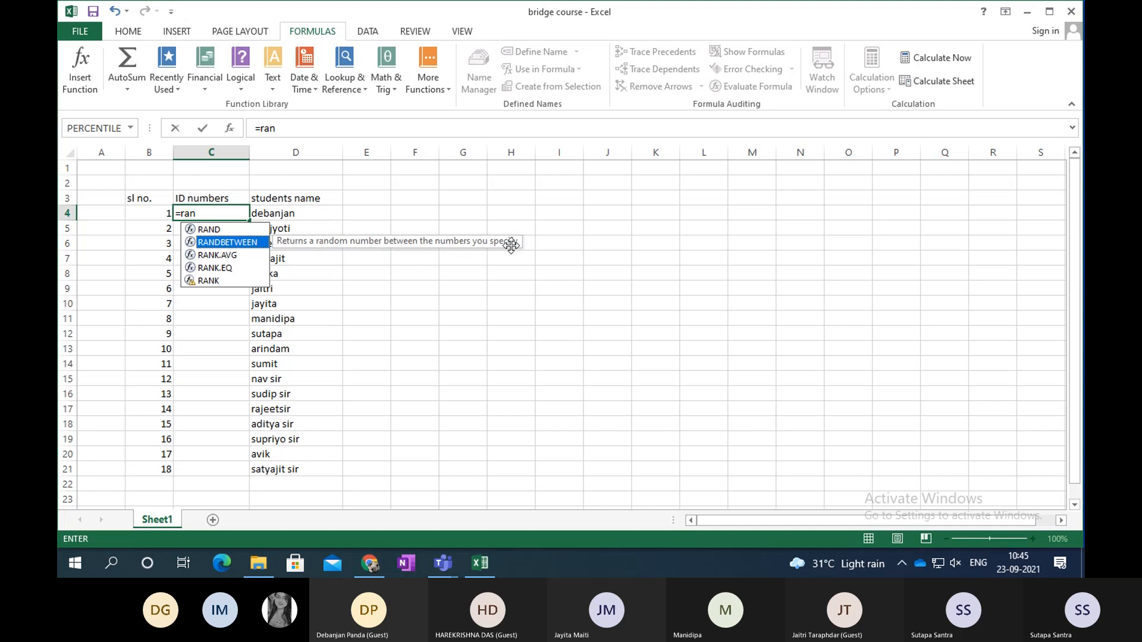
double_click(227, 245)
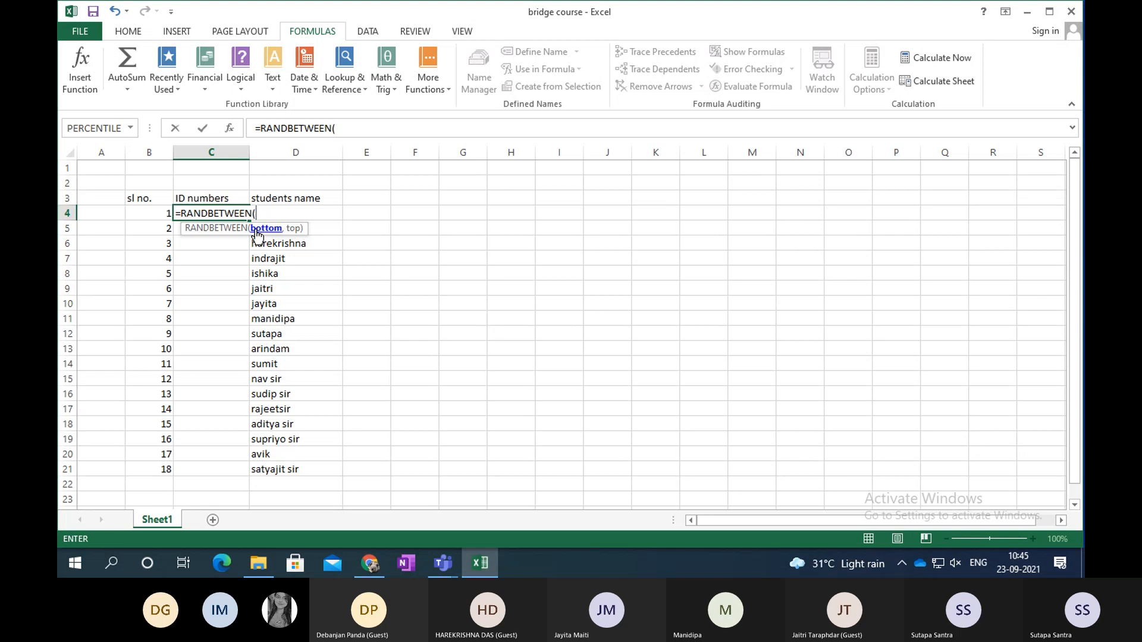
type("2001,2018)")
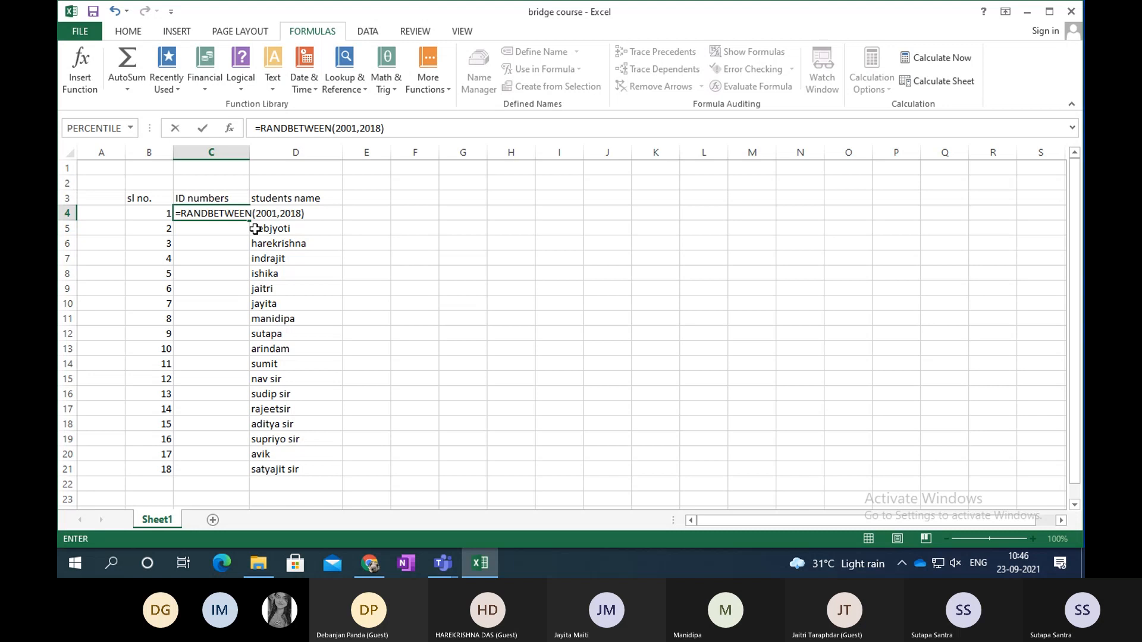
key("Return")
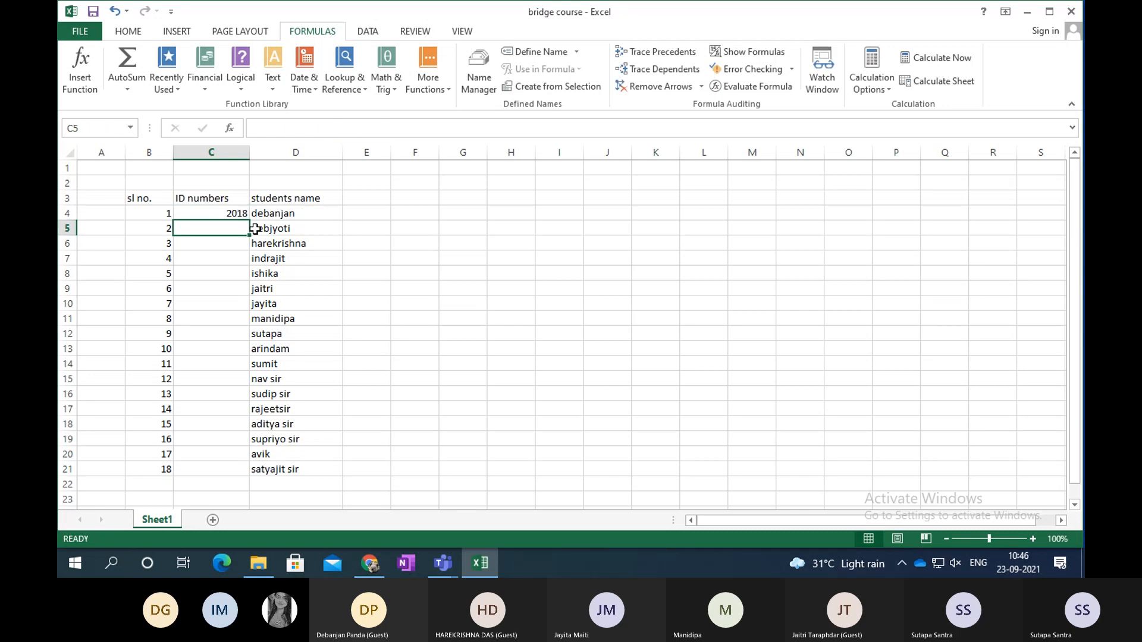
left_click(229, 212)
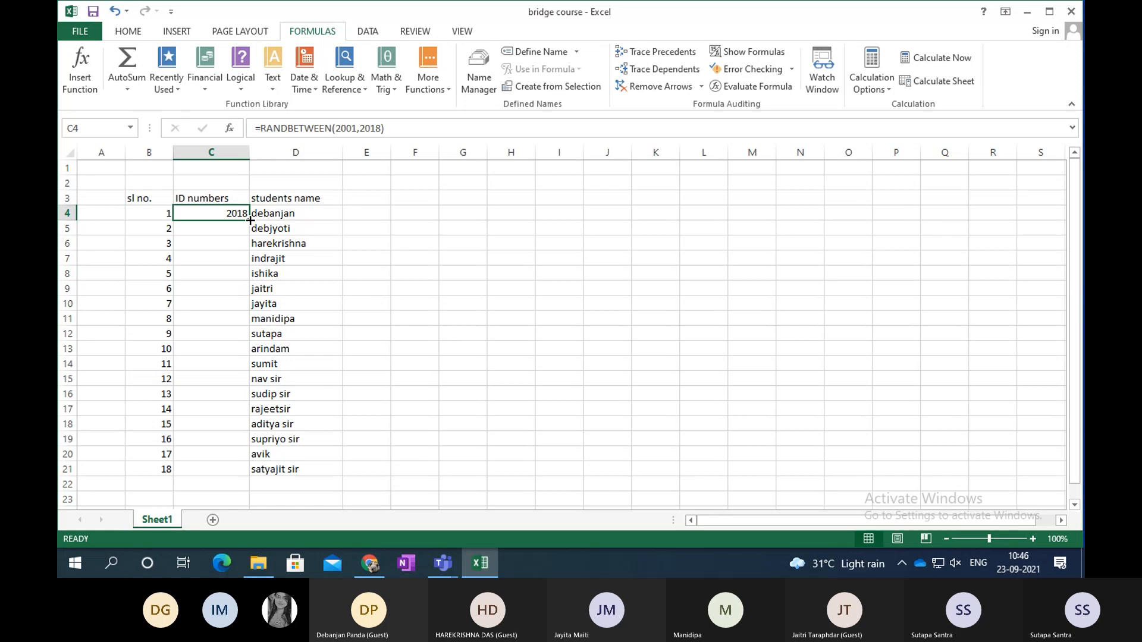
left_click_drag(250, 220, 237, 471)
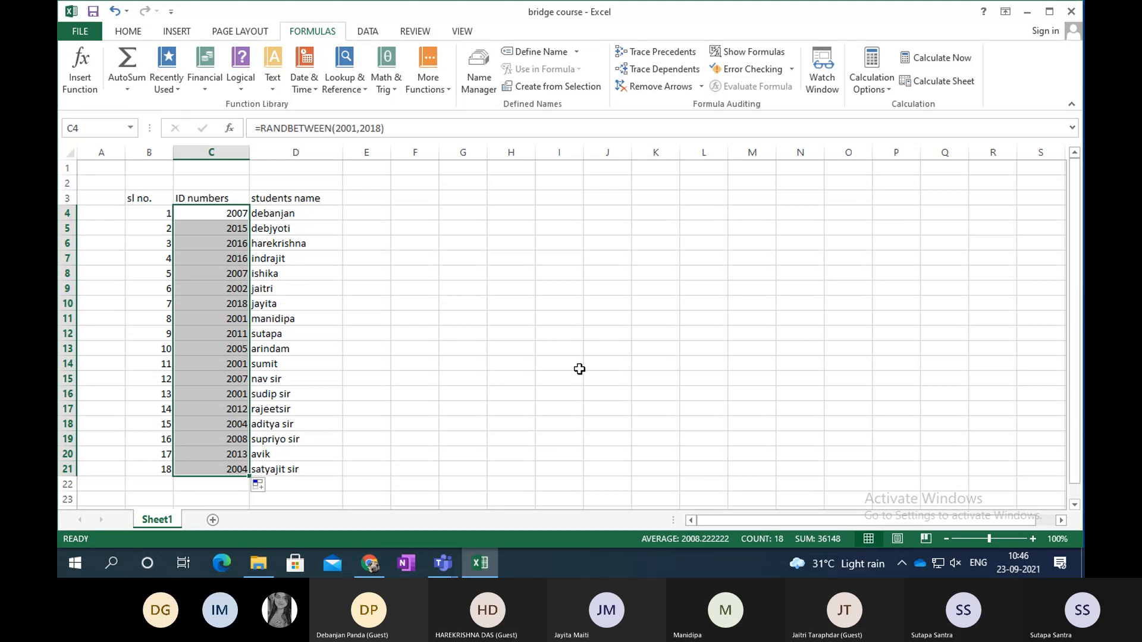
left_click(401, 329)
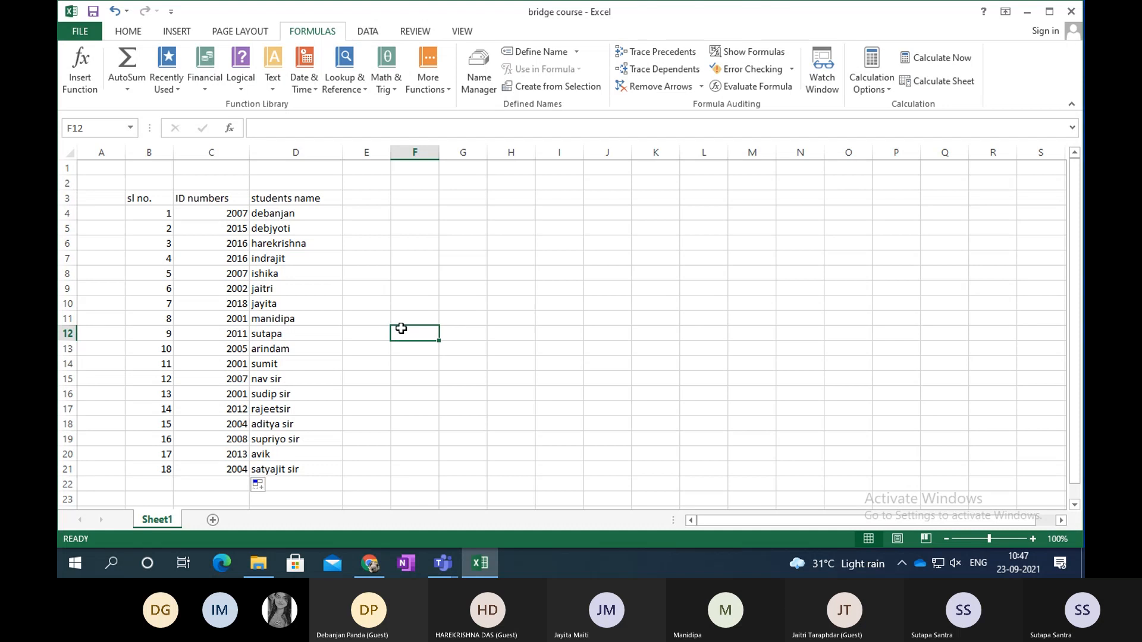
Enter the column heading "genders" in cell E3.
left_click(368, 200)
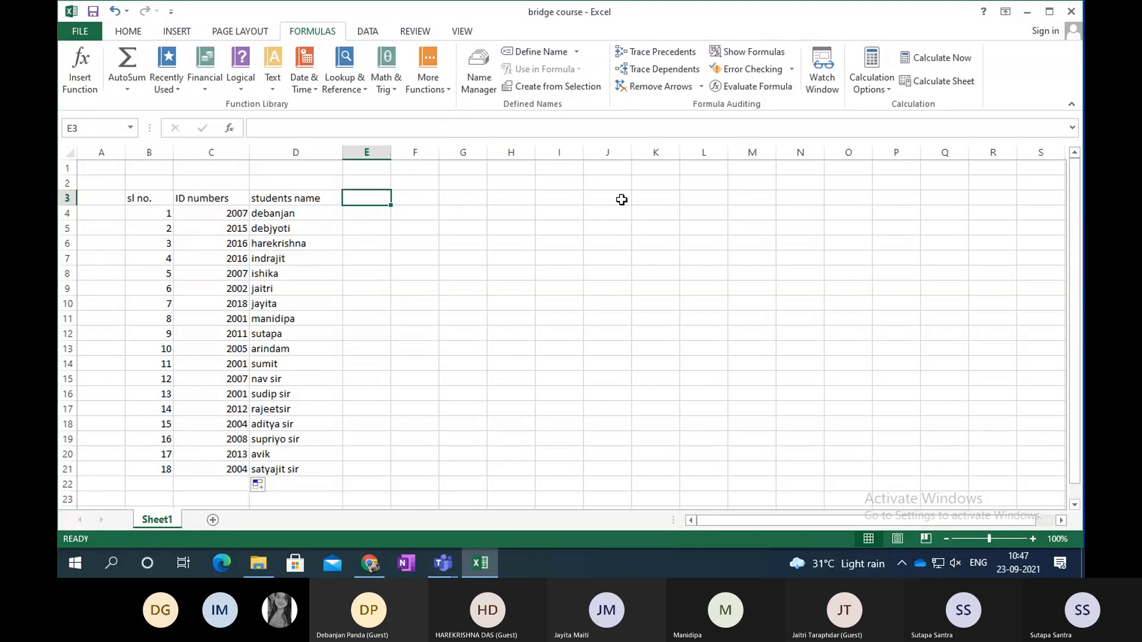
type("gende")
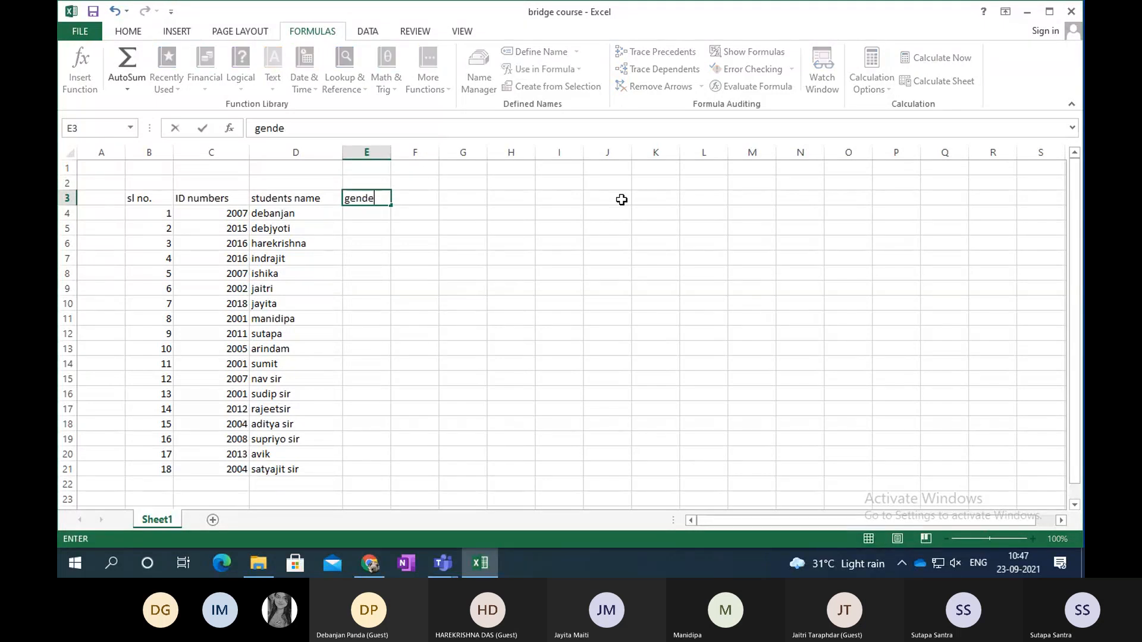
type("rs")
left_click(683, 330)
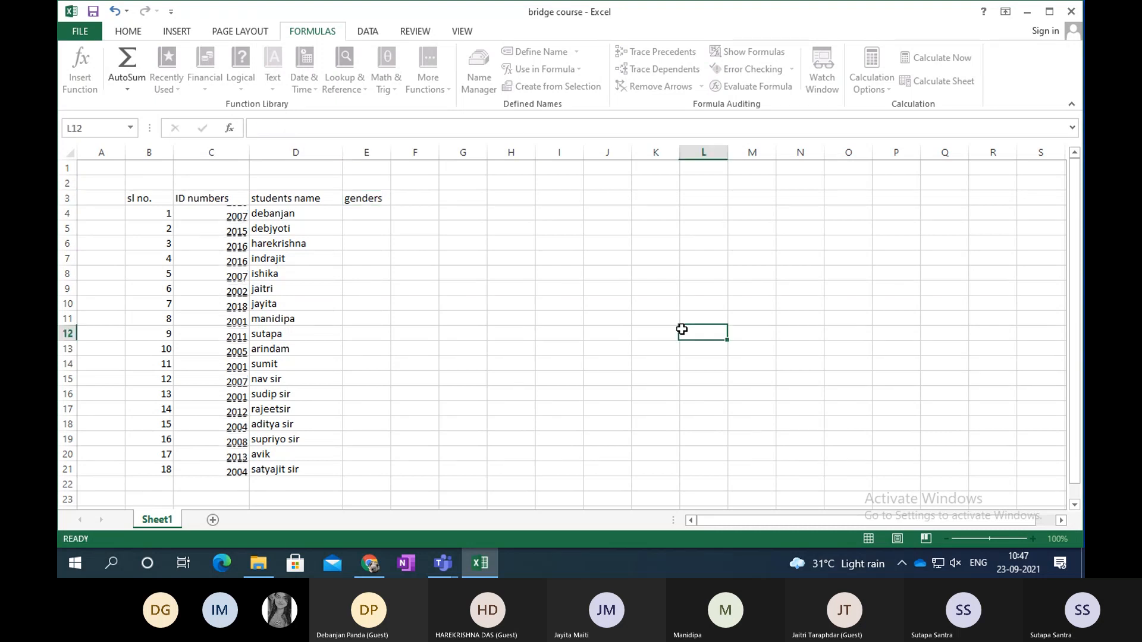
Enter "male" in cells E4 and E5 and fill it down the "genders" column to E21.
left_click(371, 213)
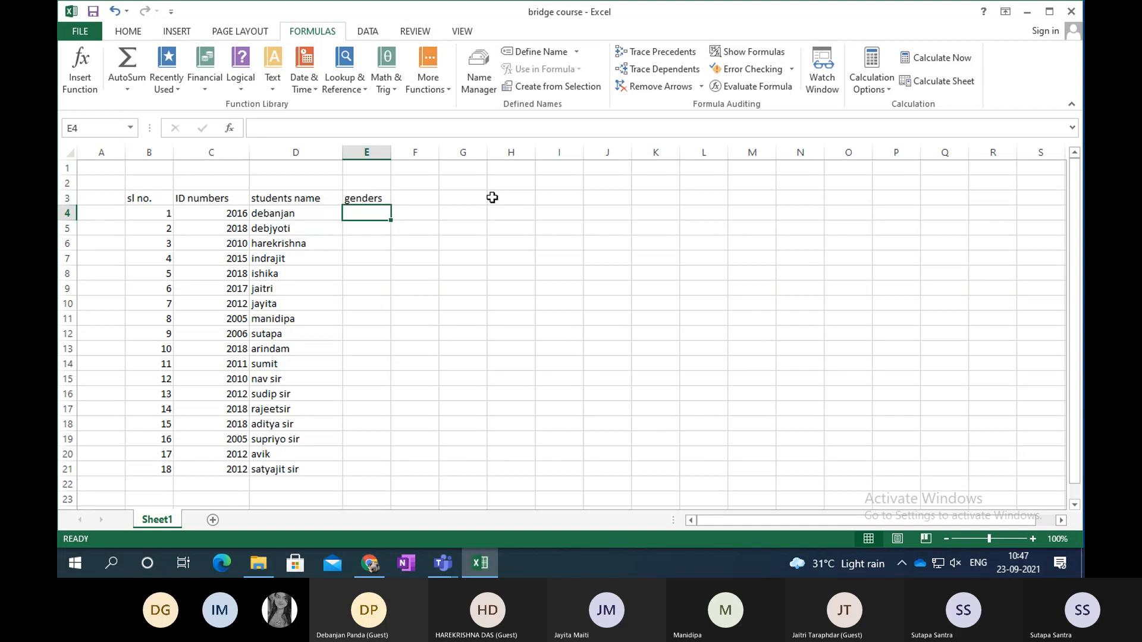
type("male")
key("Return")
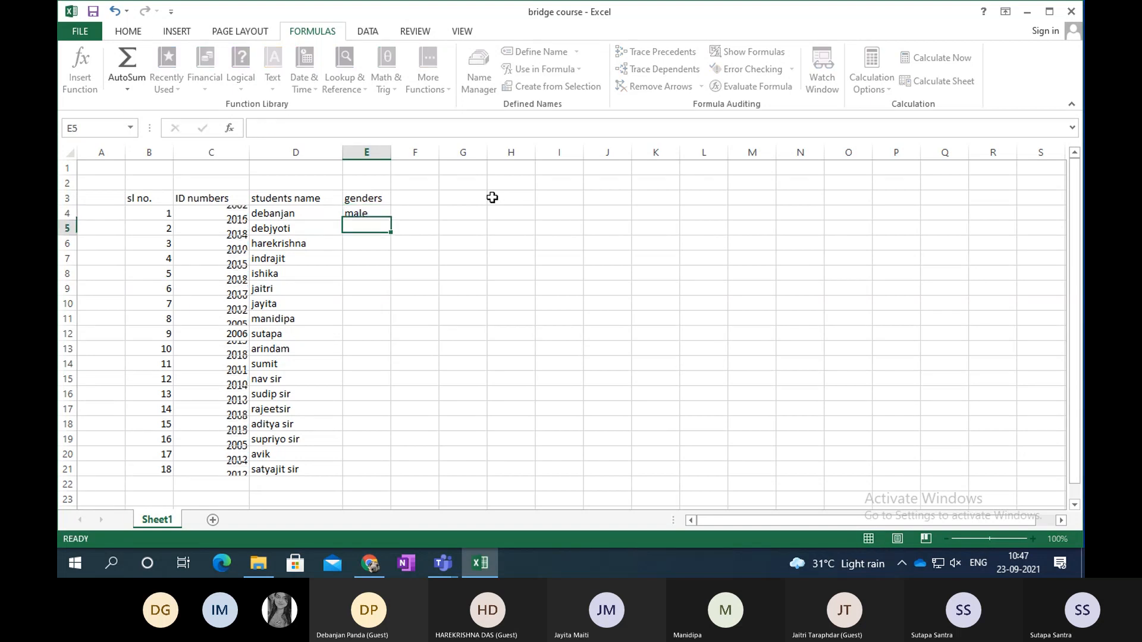
type("male")
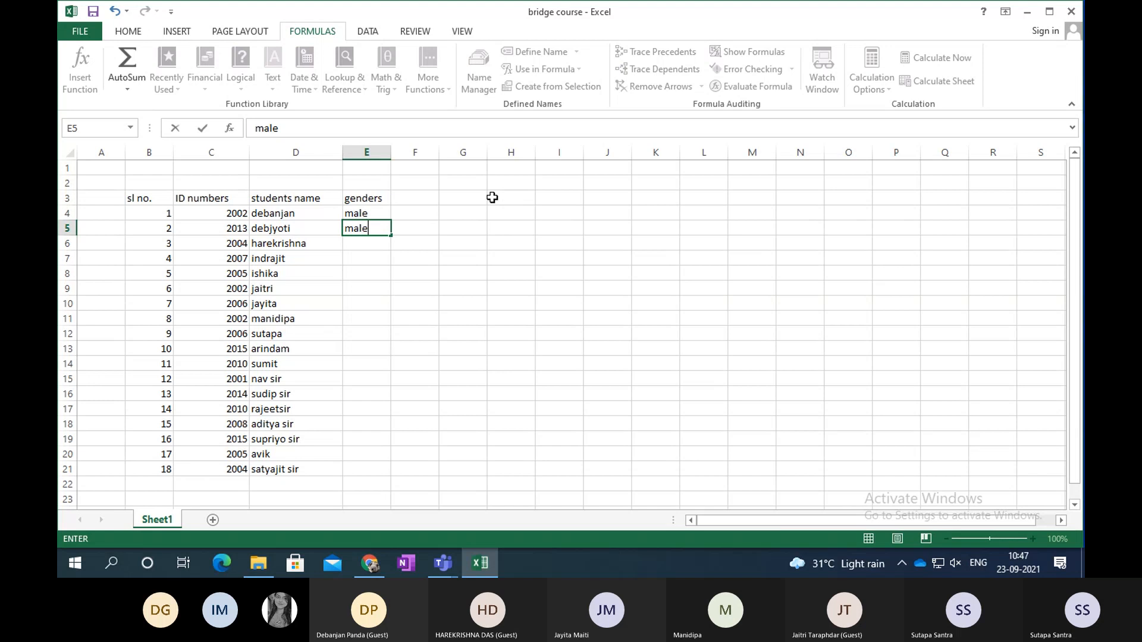
left_click_drag(390, 236, 364, 474)
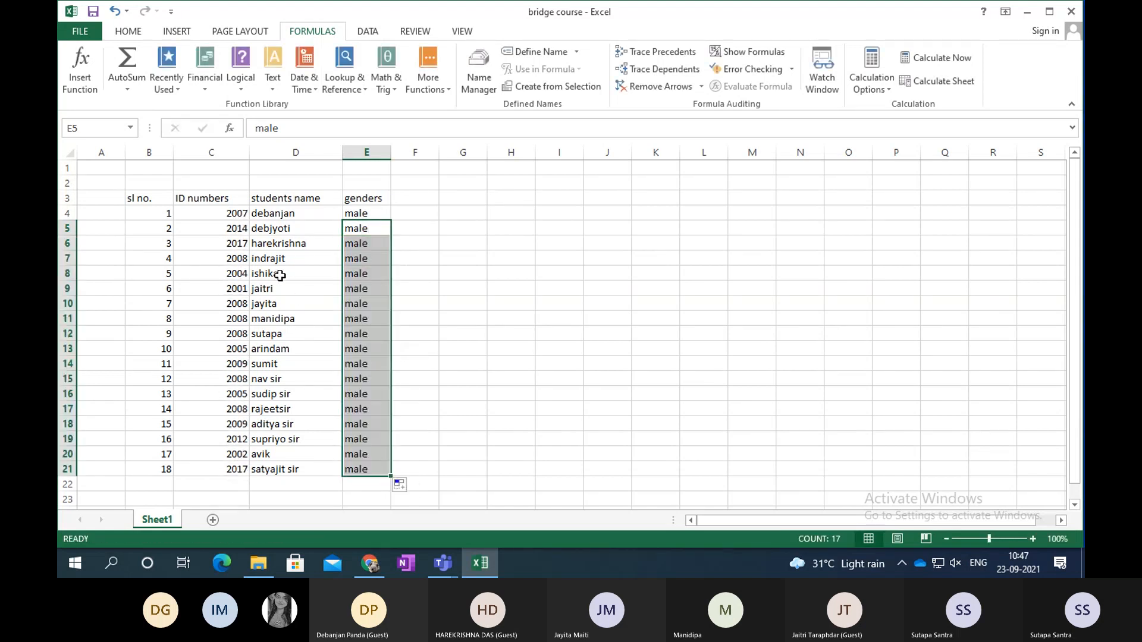
Change cell E8 to "female" and copy that entry down through E12.
left_click(366, 272)
type("fdemale")
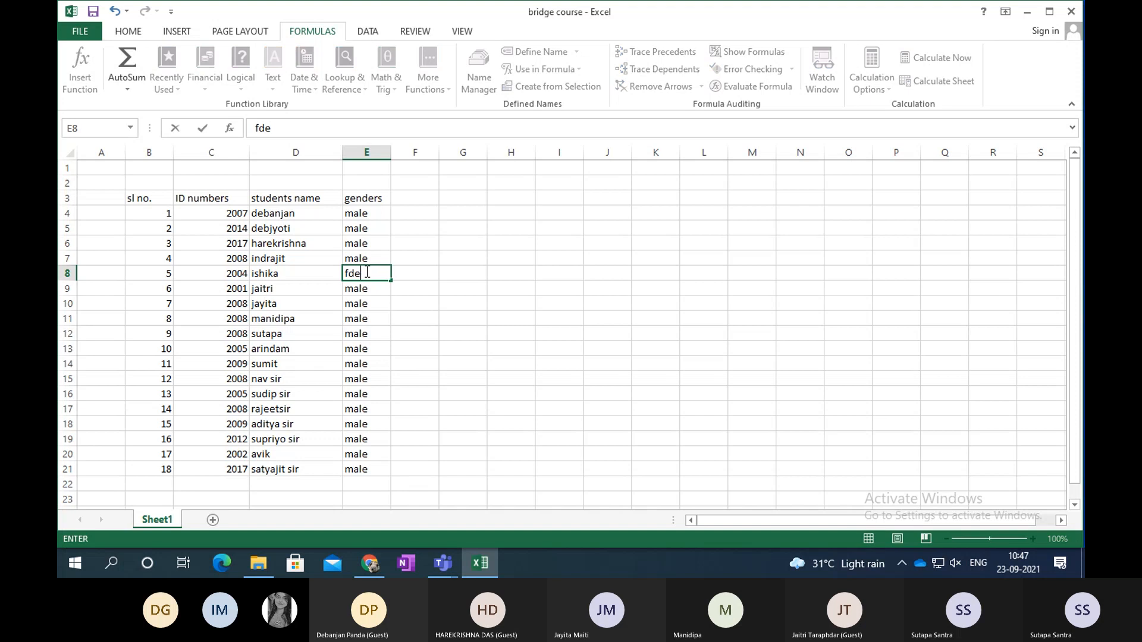
key("BackSpace")
key("BackSpace")
key("BackSpace")
key("BackSpace")
key("BackSpace")
key("BackSpace")
type("emale")
key("ctrl+Return")
left_click(448, 293)
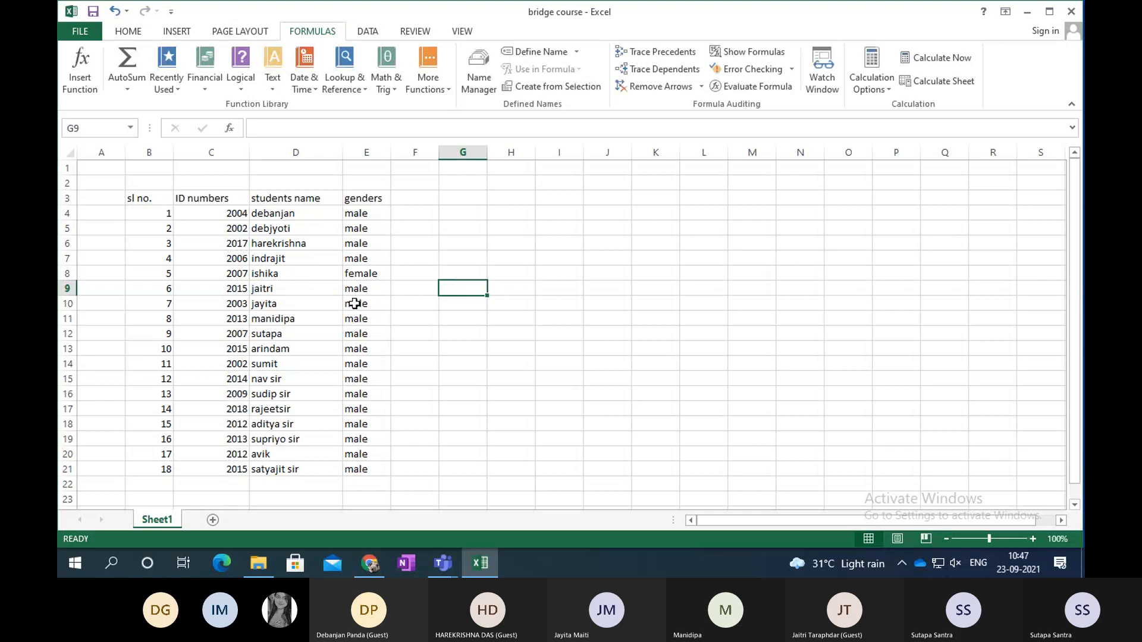
left_click(369, 273)
left_click_drag(391, 280, 387, 341)
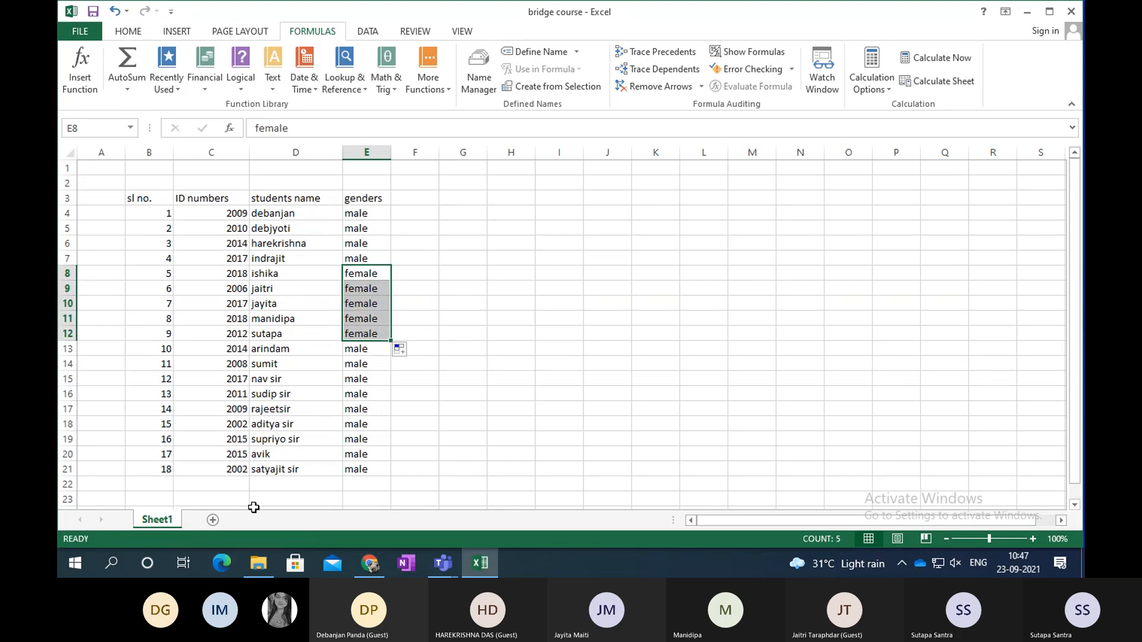
Add row 22 with the extra name ending in "madam" and serial number 19, and extend the ID number formula to C22.
left_click(276, 481)
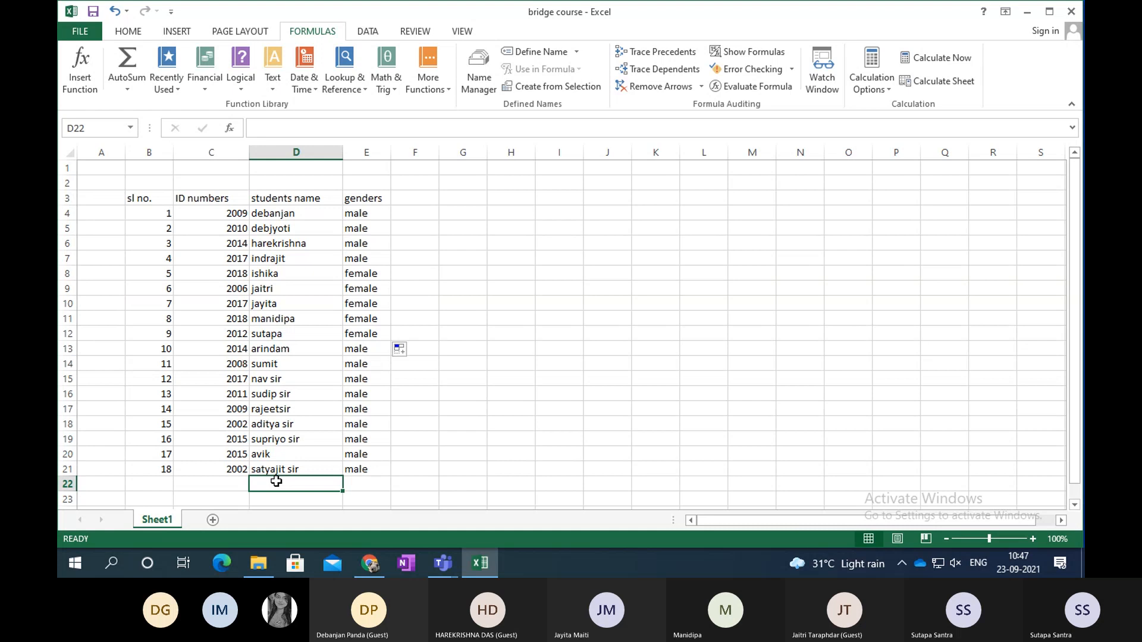
type("M")
key("BackSpace")
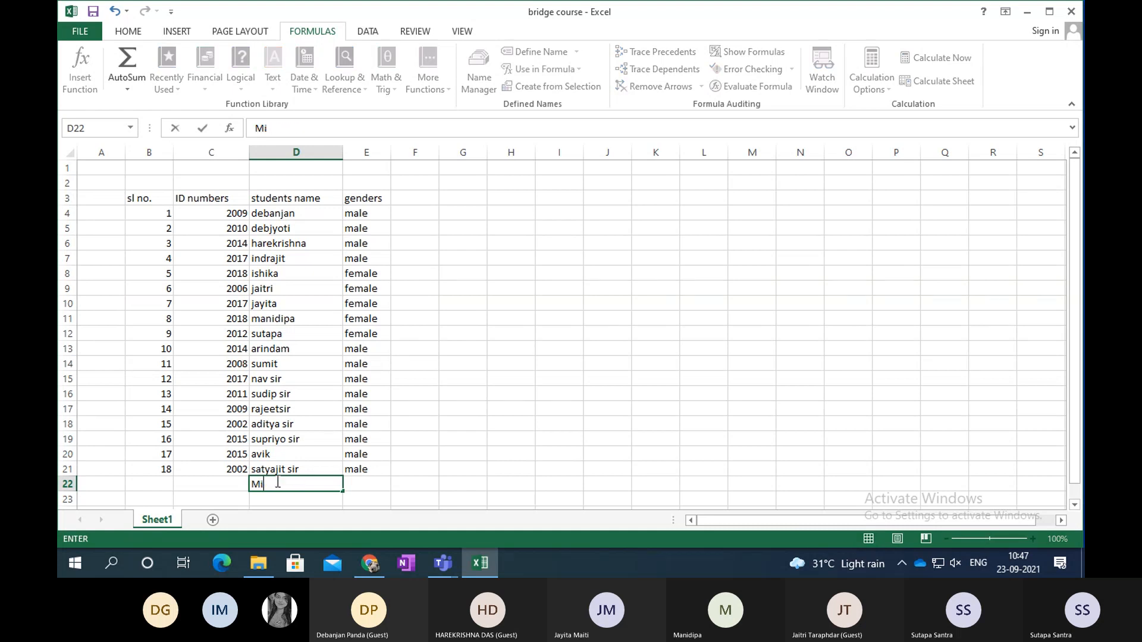
type("onimala madam")
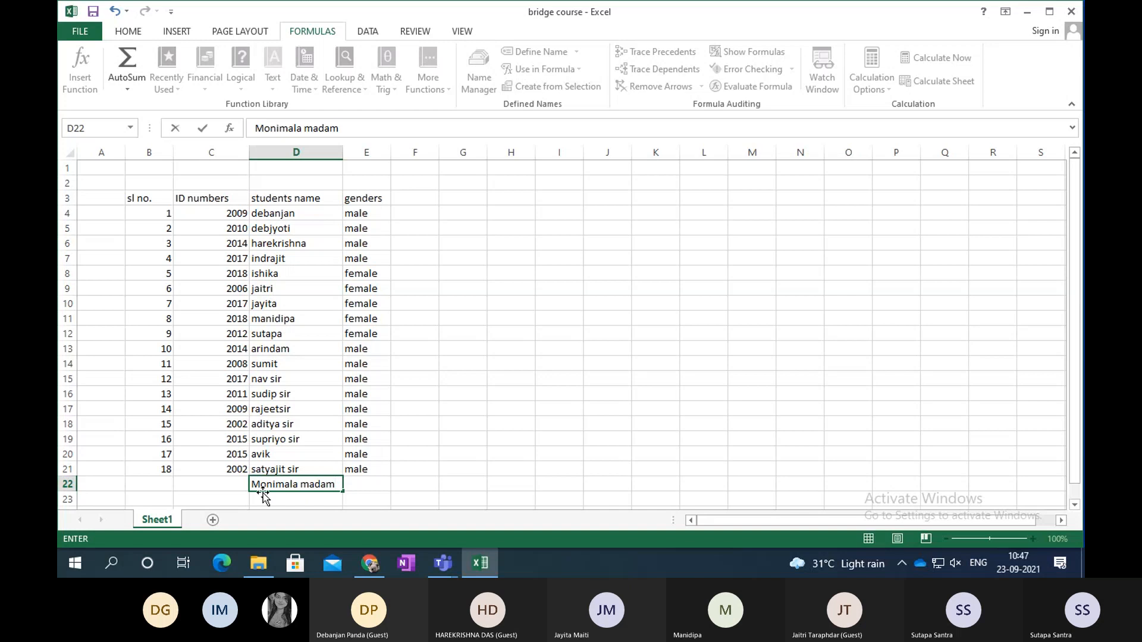
left_click(156, 484)
type("19")
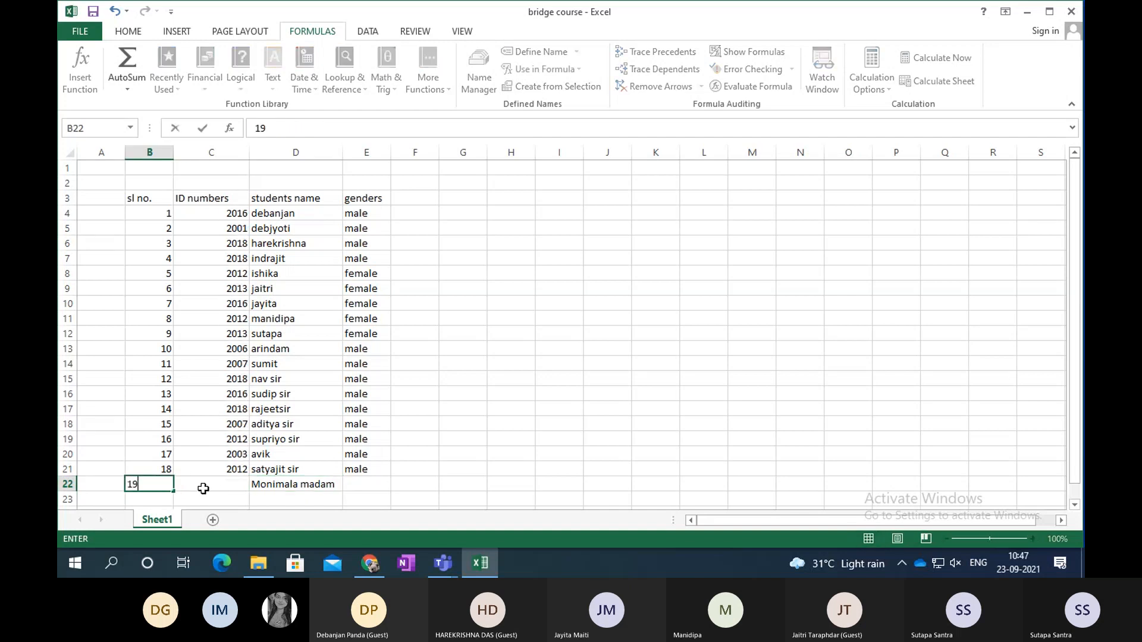
left_click(220, 474)
left_click_drag(250, 478, 250, 493)
Set the upper limit of the RANDBETWEEN formula in C4 to 2019 and fill the formula down to C22.
left_click(238, 214)
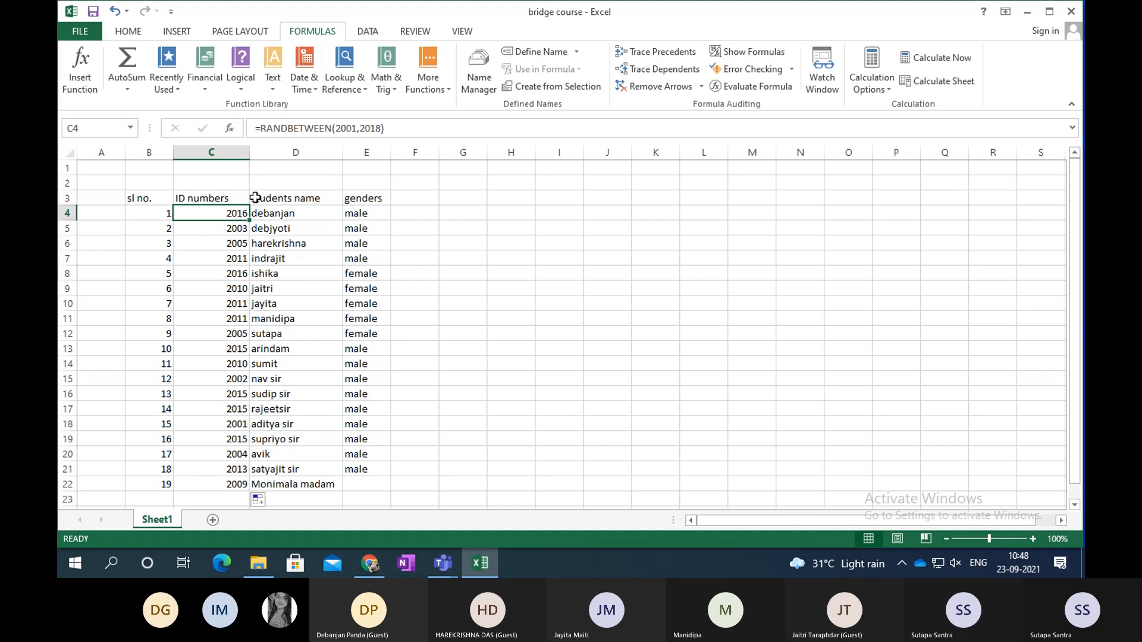
left_click(384, 129)
key("Left")
key("BackSpace")
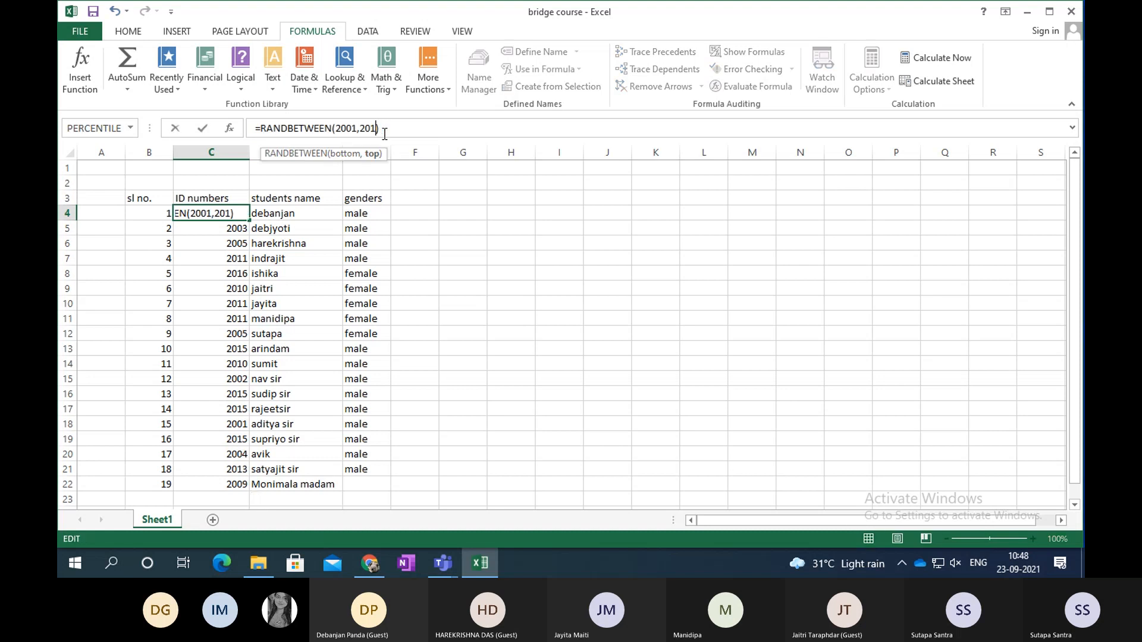
type("9")
key("Return")
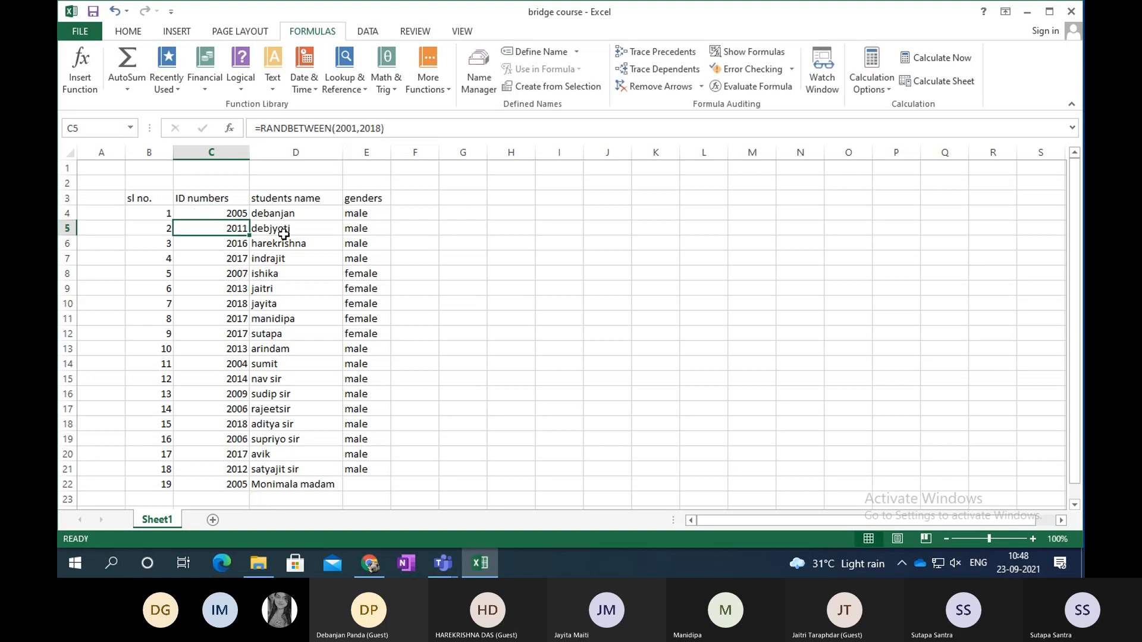
left_click(229, 208)
left_click_drag(250, 219, 236, 488)
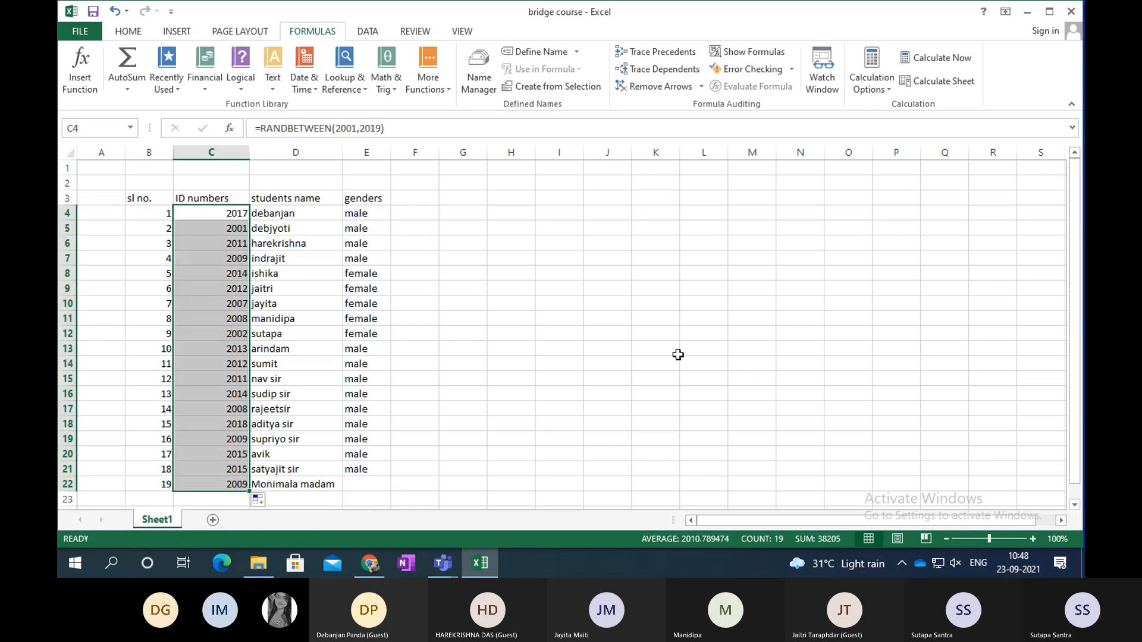
left_click(619, 348)
left_click(221, 217)
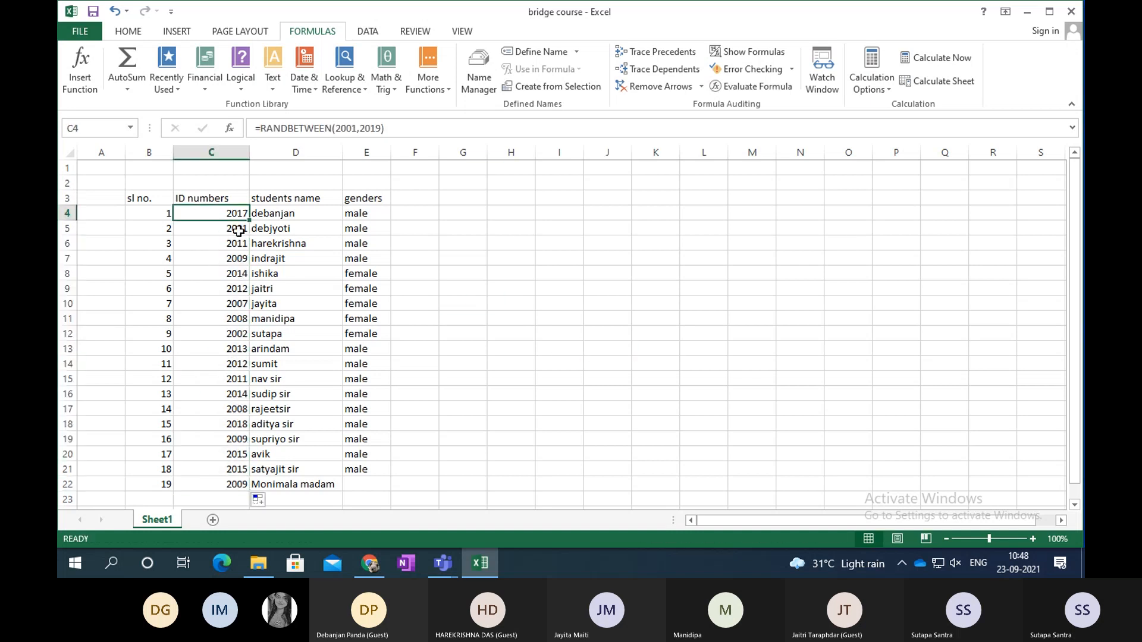
left_click(239, 229)
left_click(220, 290)
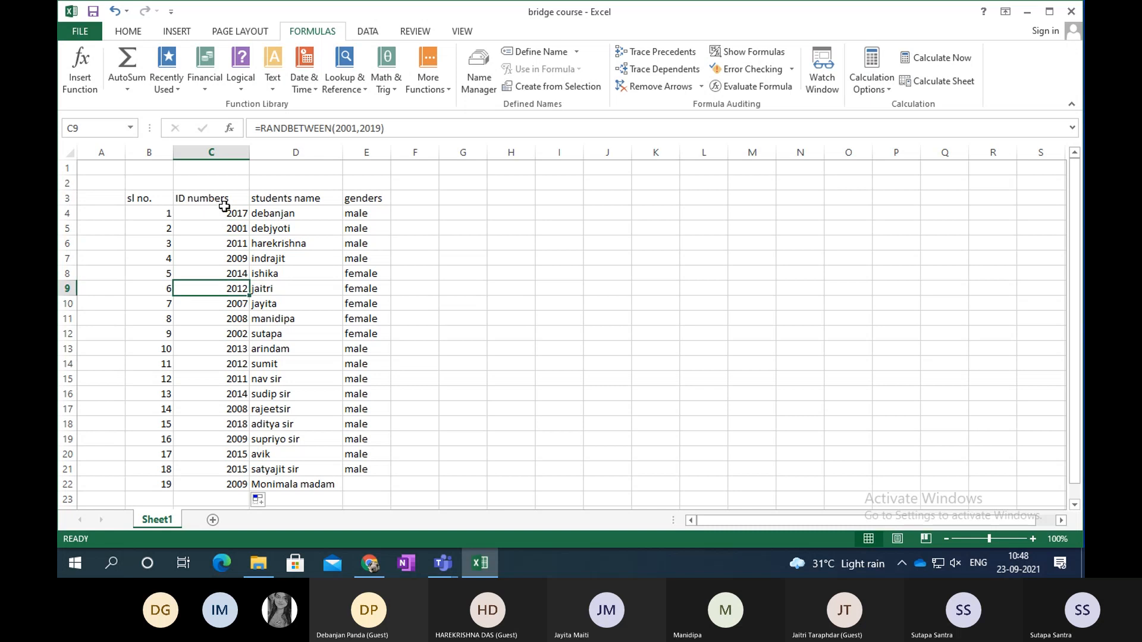
left_click(226, 211)
left_click(237, 258)
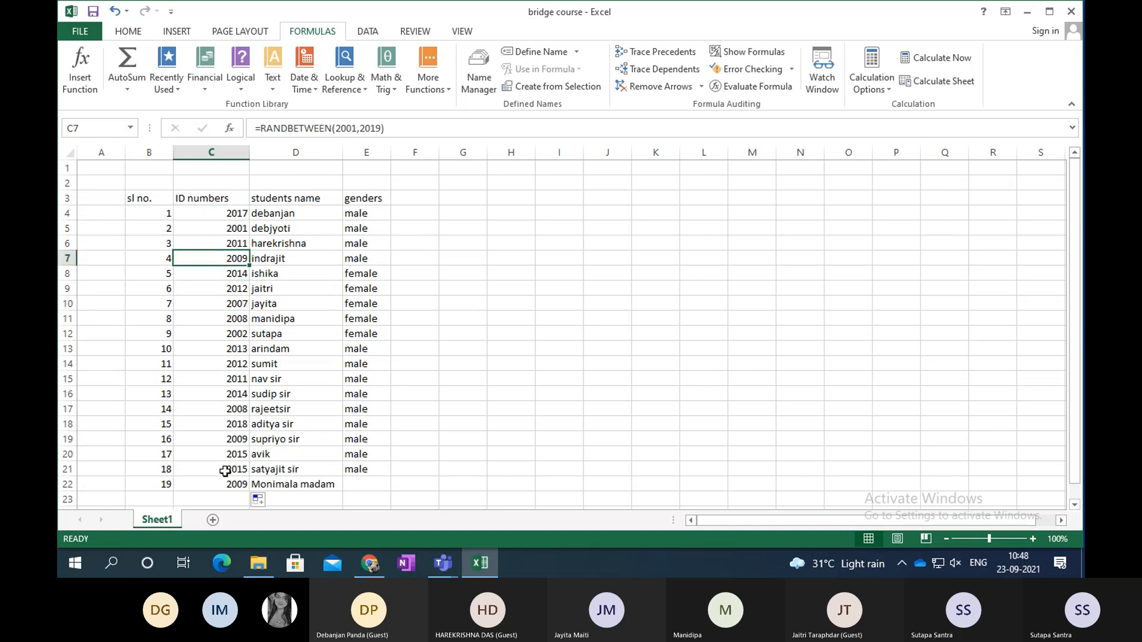
Check the random ID numbers in column C for repeated values and recalculate them by re-entering the formula in C21.
left_click(226, 472)
left_click(239, 456)
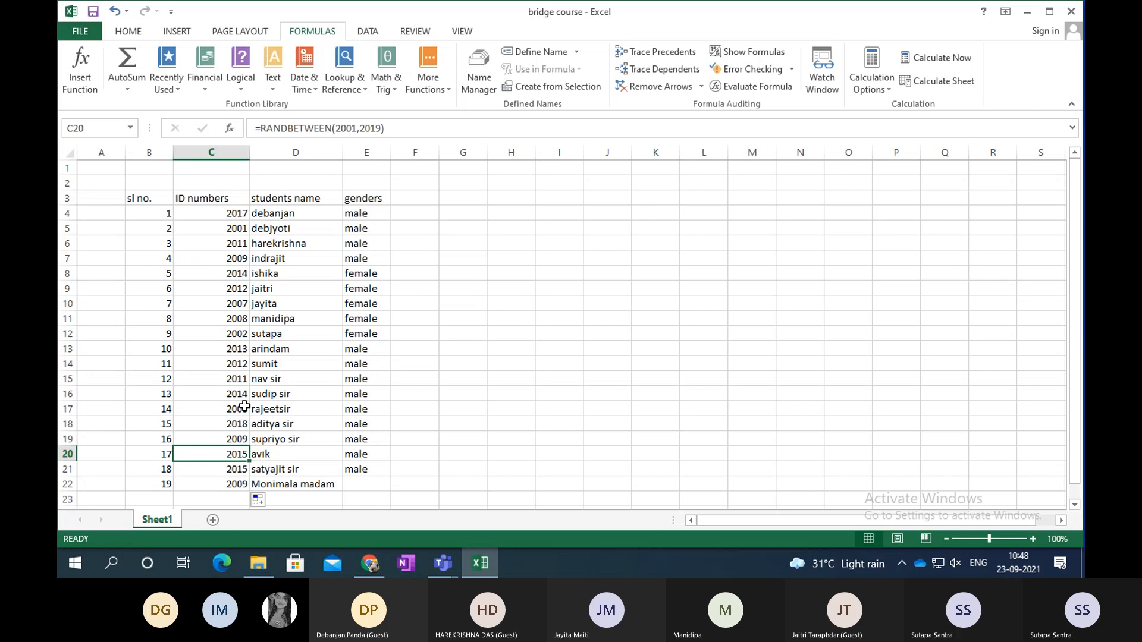
left_click(241, 425)
left_click(241, 456)
left_click(238, 472)
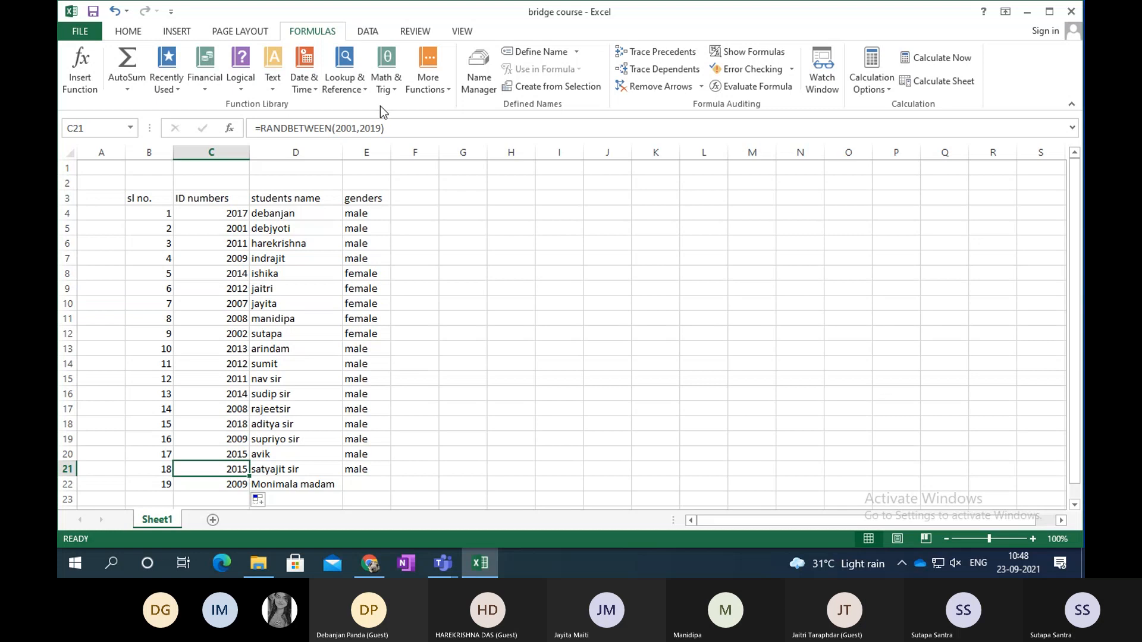
left_click(359, 128)
key("Return")
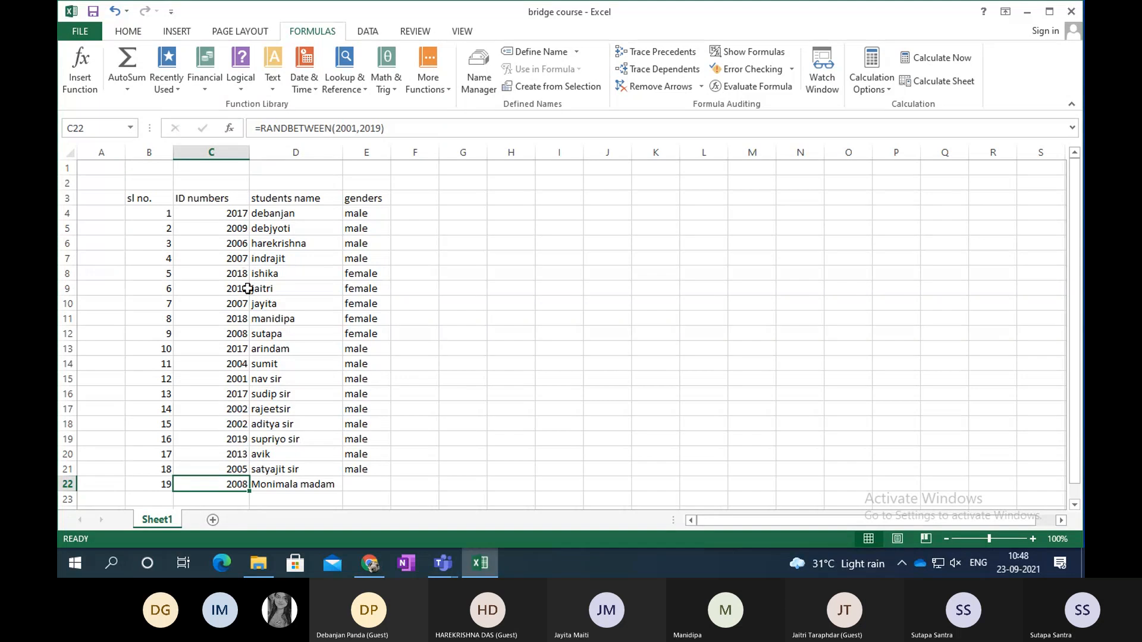
left_click(244, 355)
left_click(231, 397)
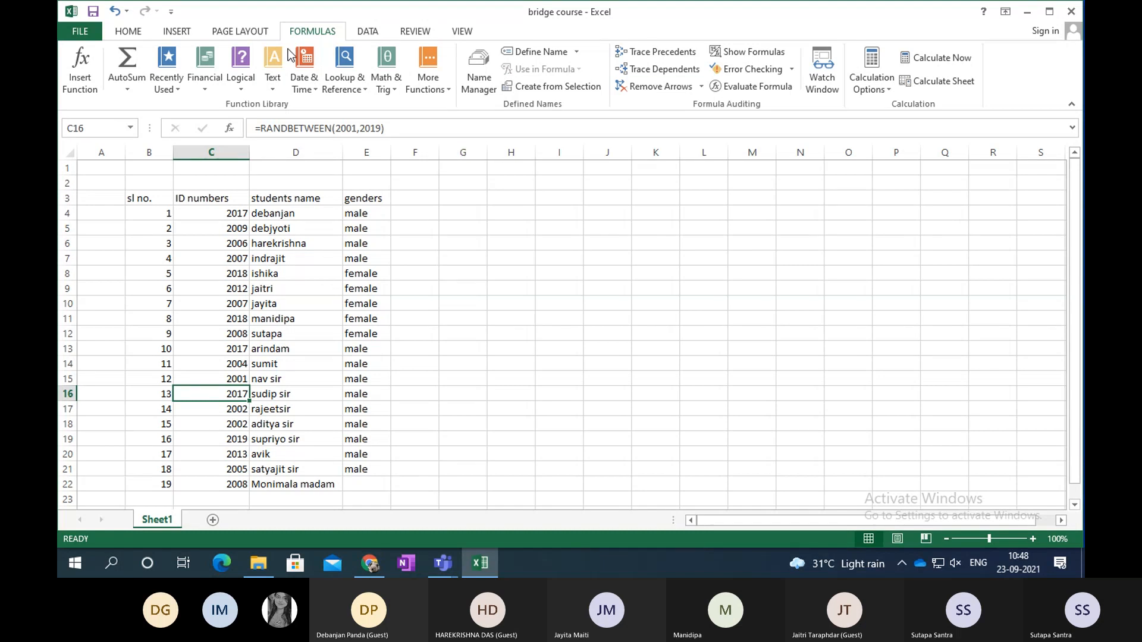
left_click(290, 151)
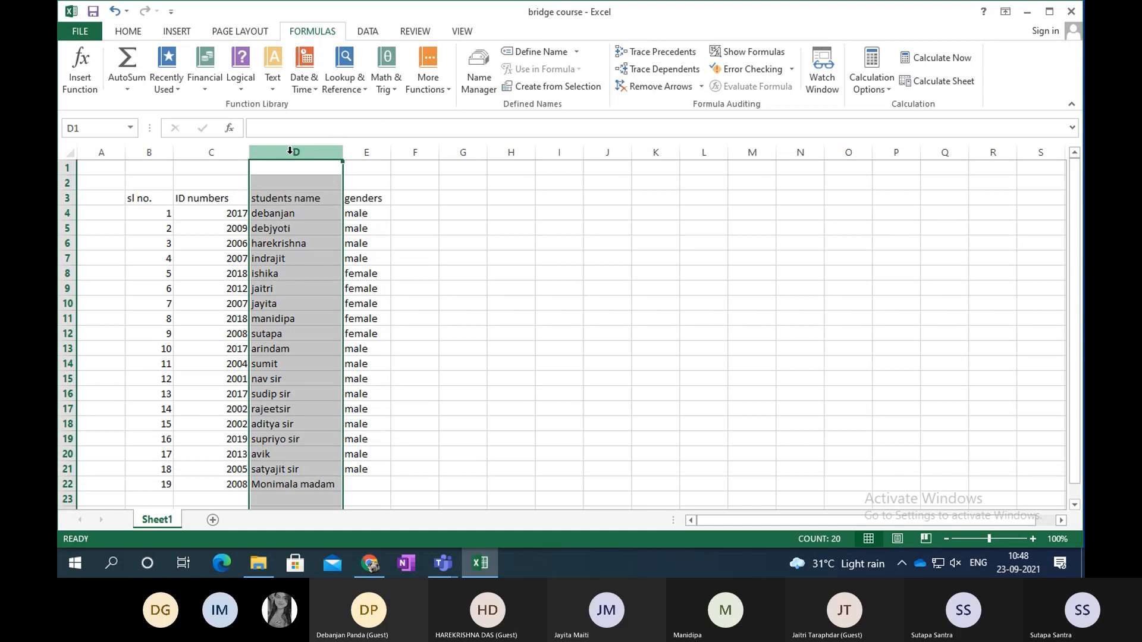
right_click(291, 153)
left_click(539, 195)
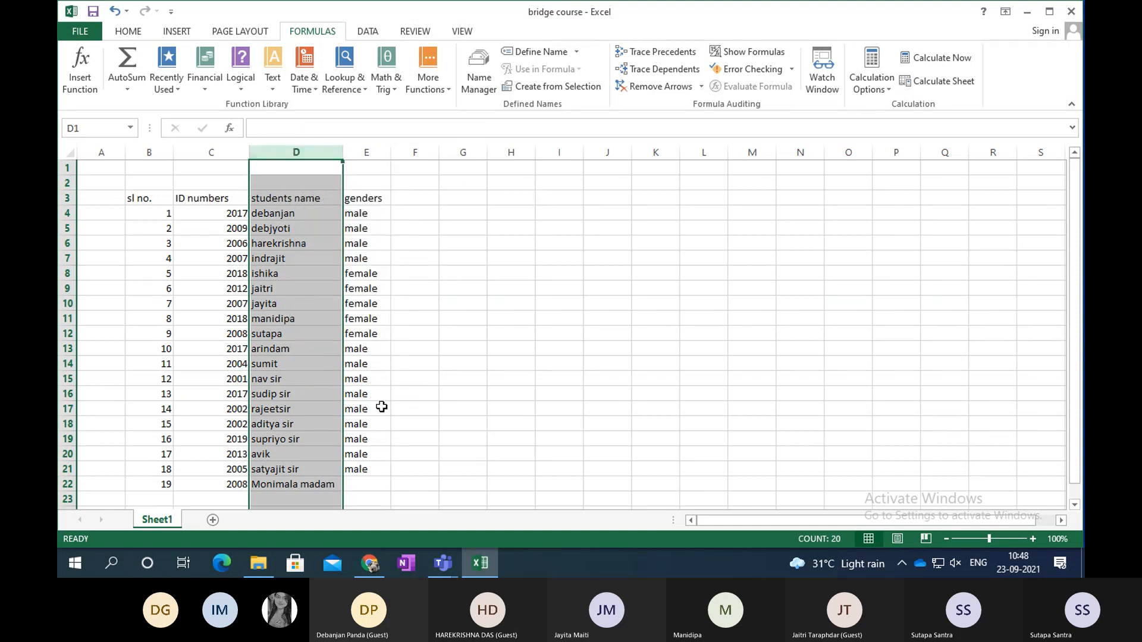
Copy the "female" entry from E12 into E22 to complete the "genders" column.
left_click(371, 332)
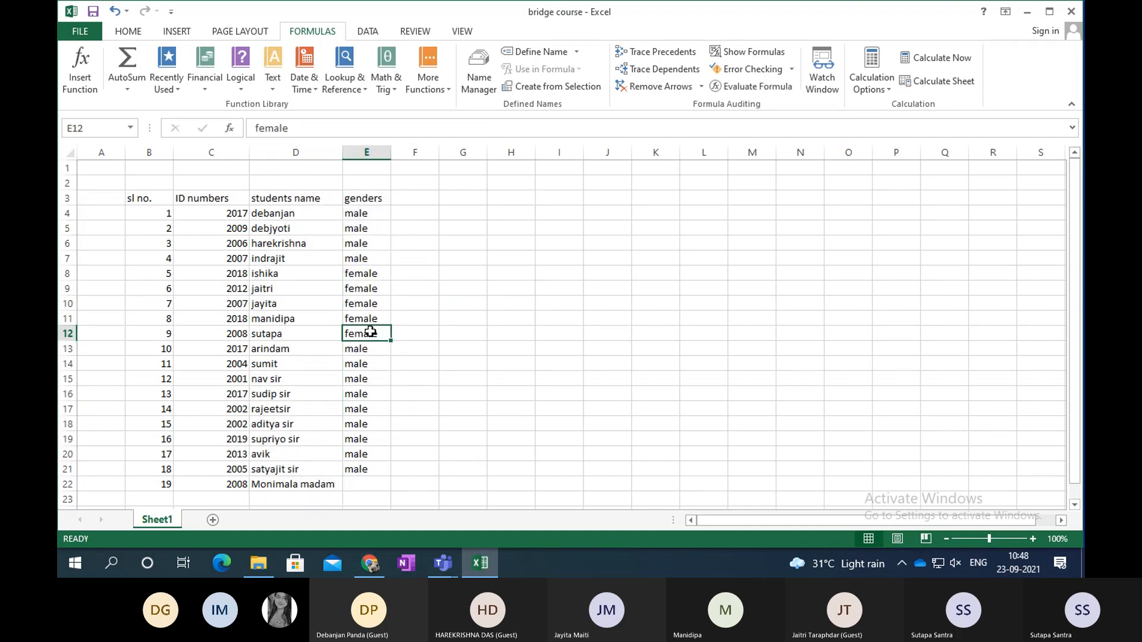
key("ctrl+c")
left_click(365, 482)
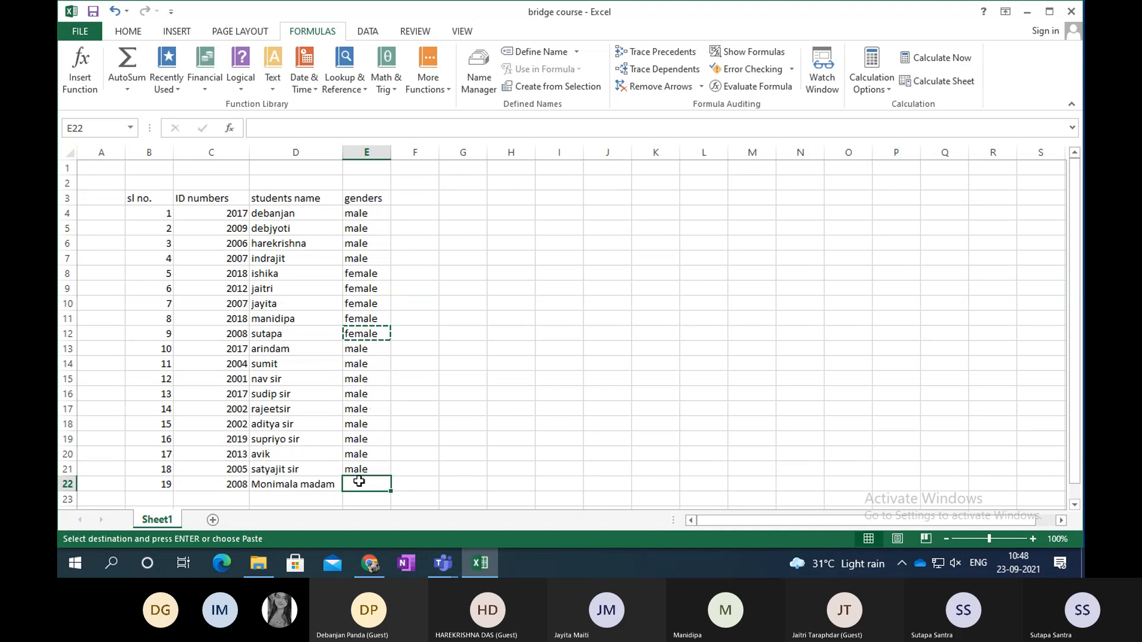
key("ctrl+v")
Add the column header "age" in cell F3.
left_click(423, 197)
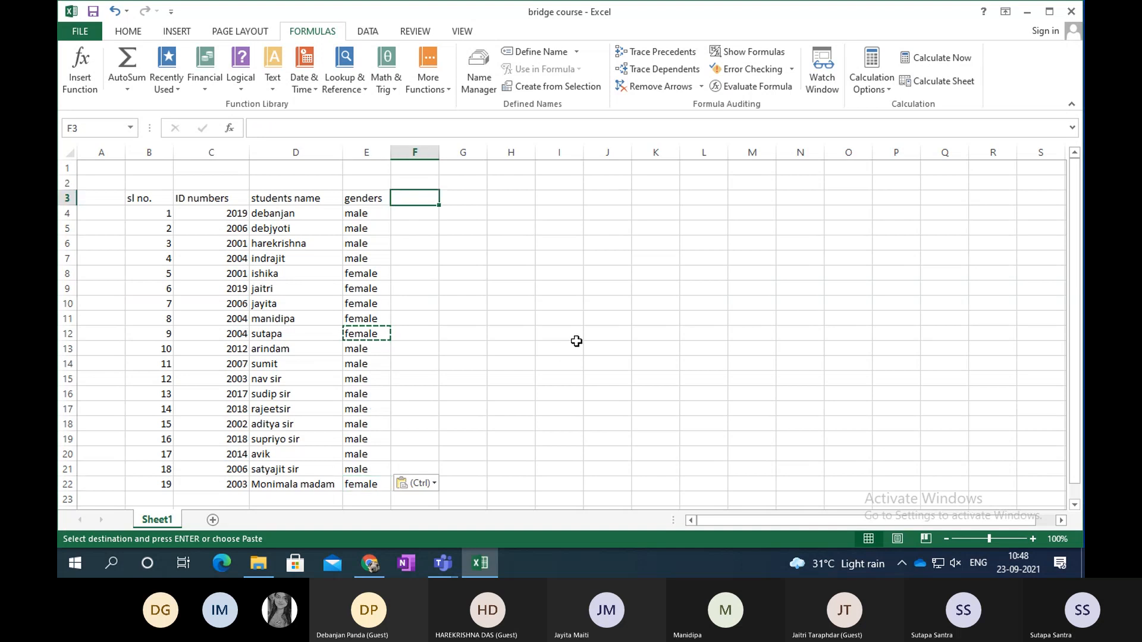
type("agew")
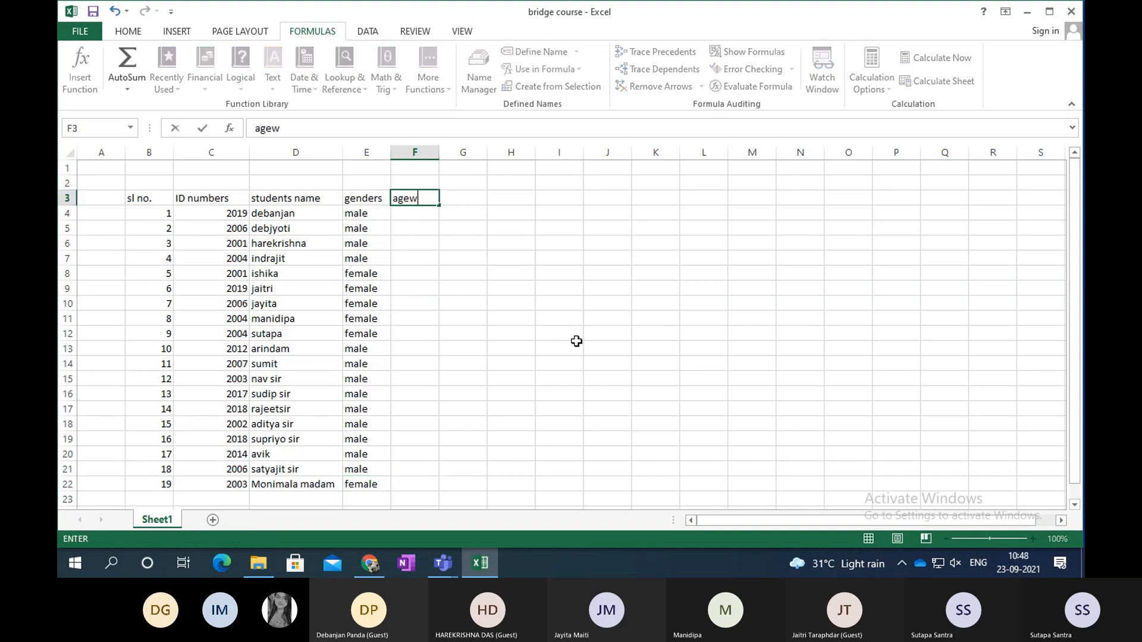
key("BackSpace")
Replace the random ID numbers with a consecutive series, entering 2001 in C4 and 2002 in C5 and filling down to C22.
left_click(233, 215)
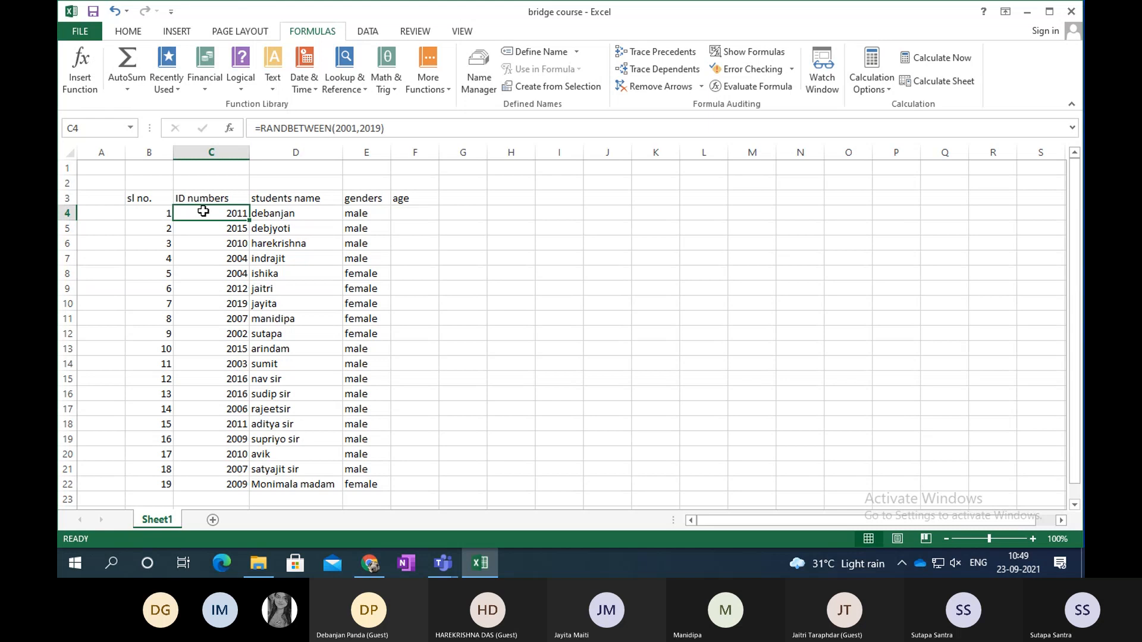
type("2")
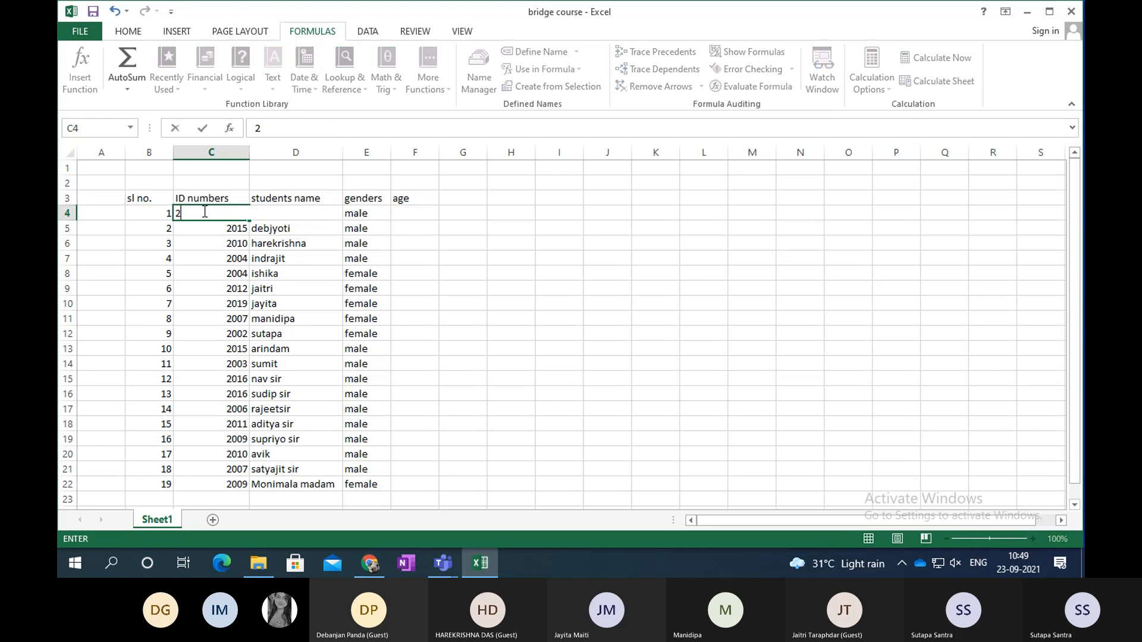
type("001")
key("Return")
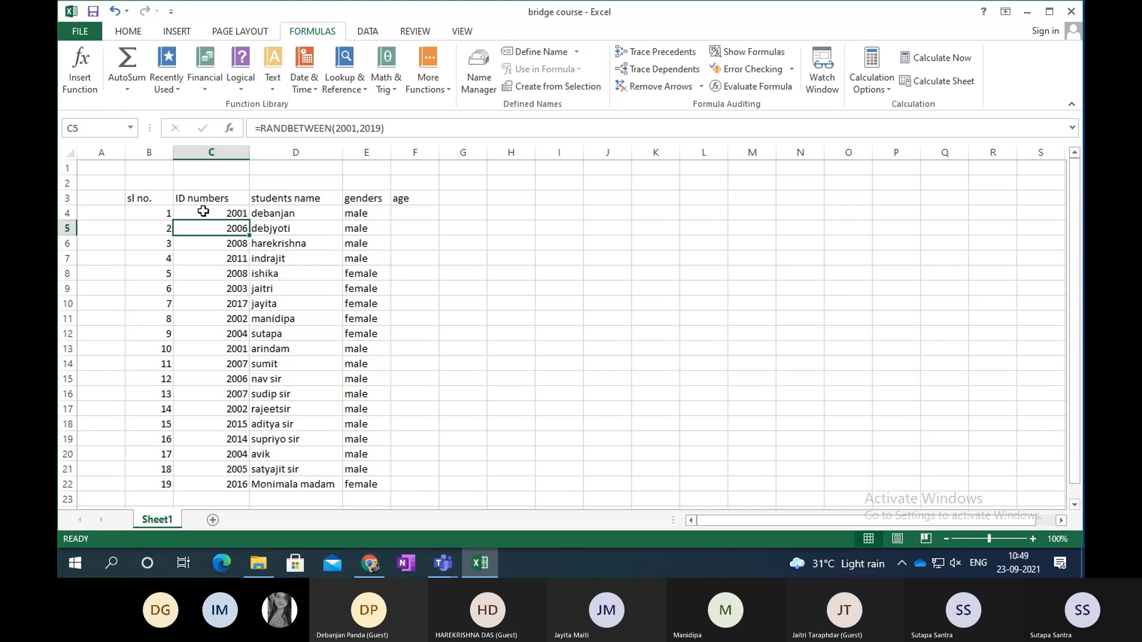
type("2002")
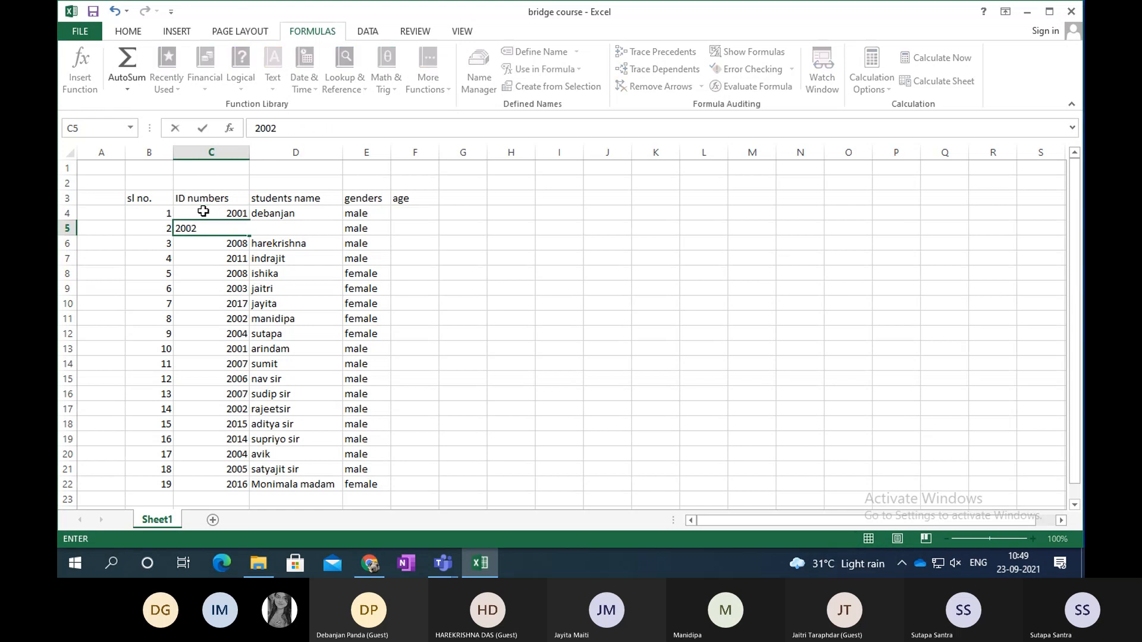
left_click(596, 291)
left_click(223, 215)
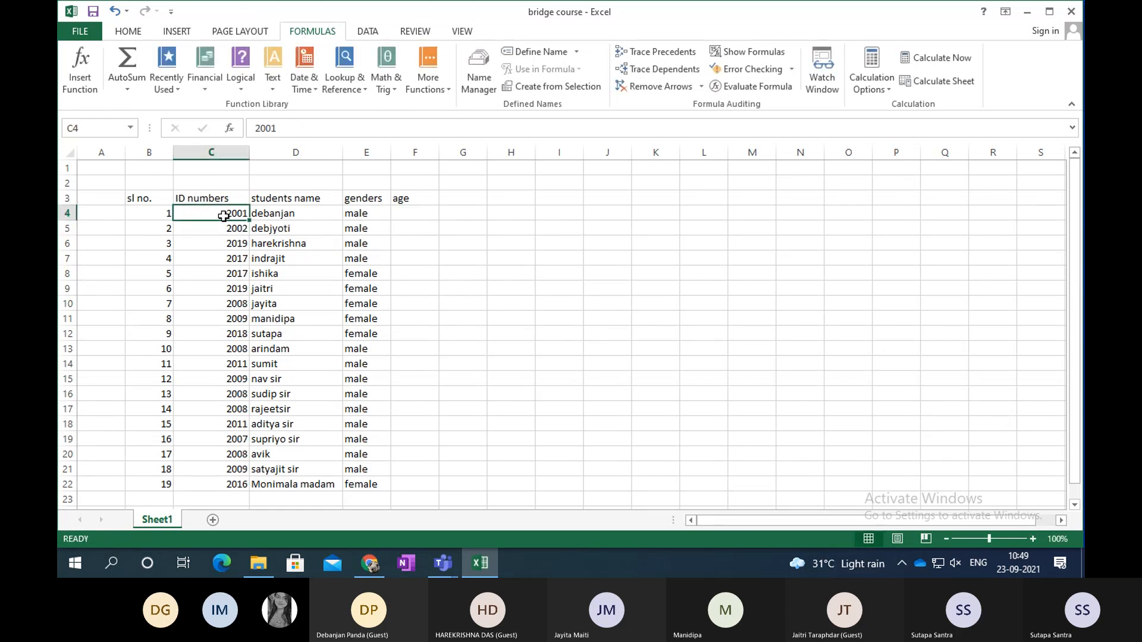
left_click_drag(223, 215, 230, 489)
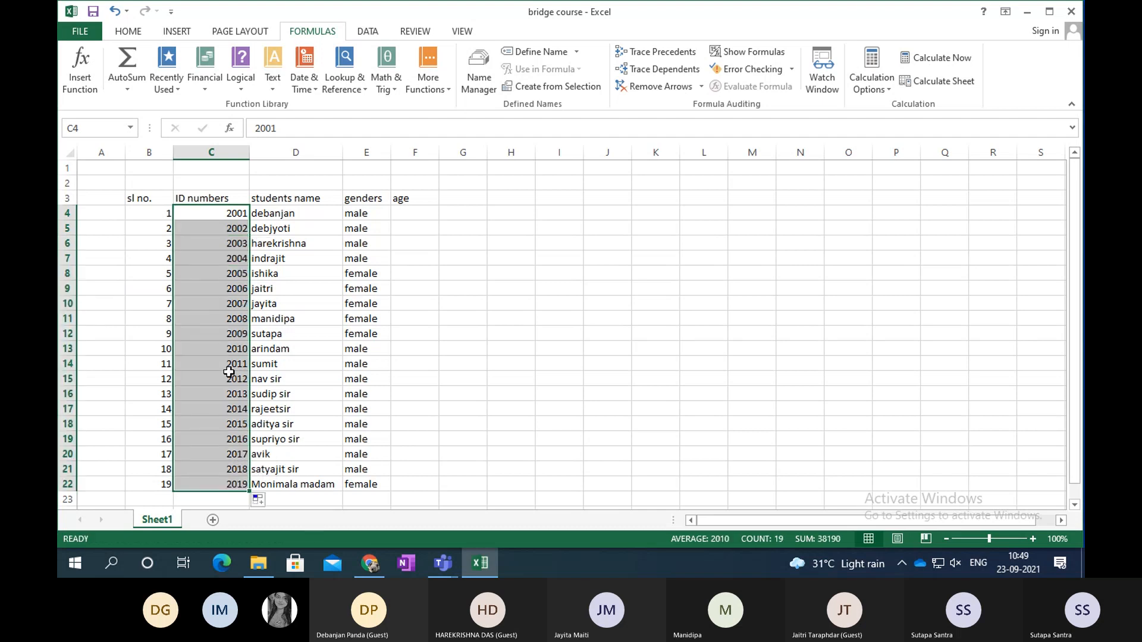
left_click(502, 440)
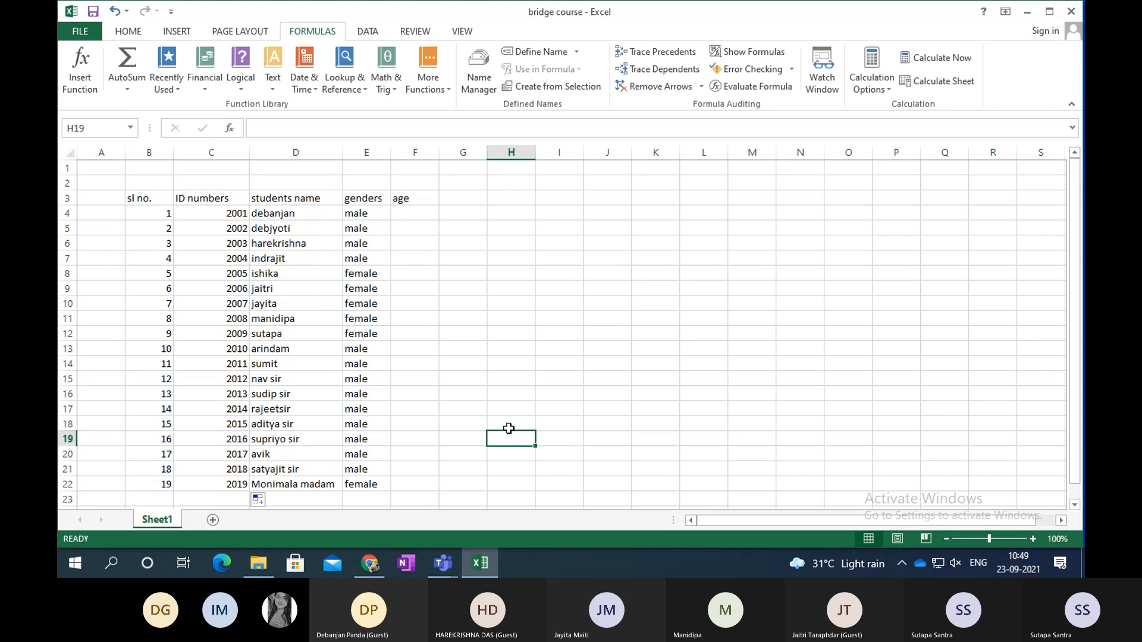
Enter a RANDBETWEEN formula with limits 20 and 40 in F4 and fill it down the "age" column to F22.
left_click(406, 211)
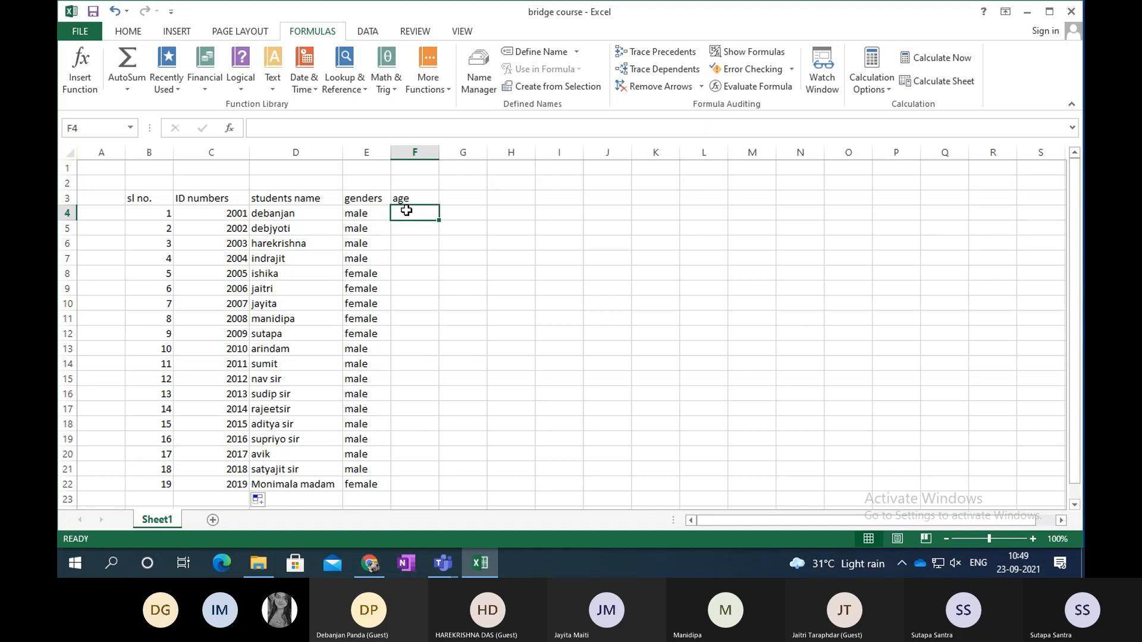
type("=ran")
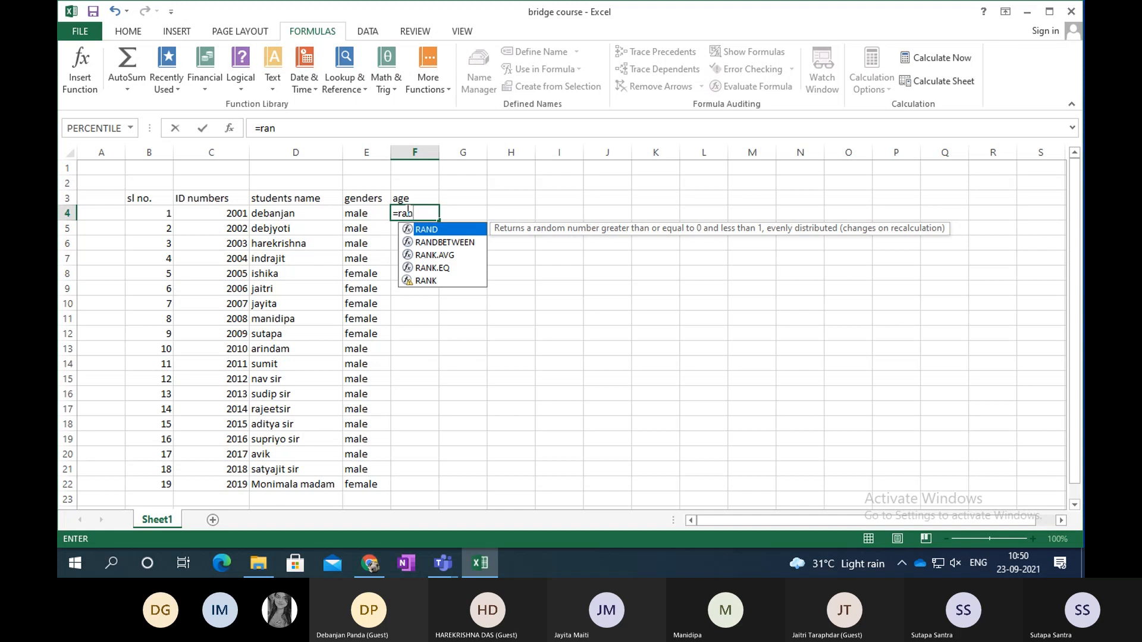
double_click(446, 242)
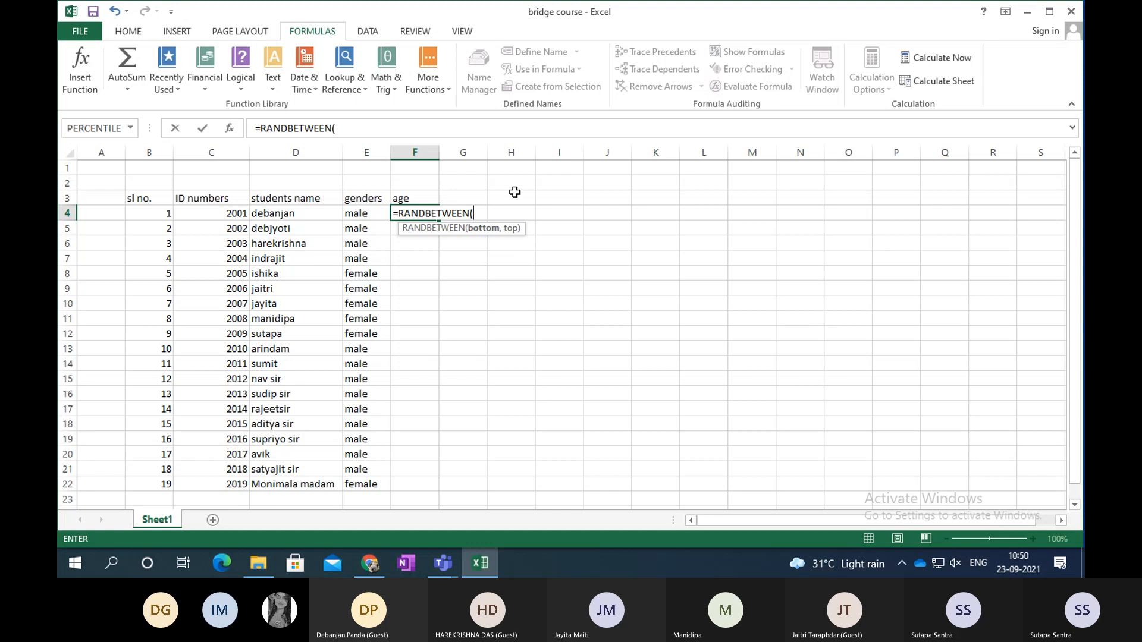
type("20,40")
key("Return")
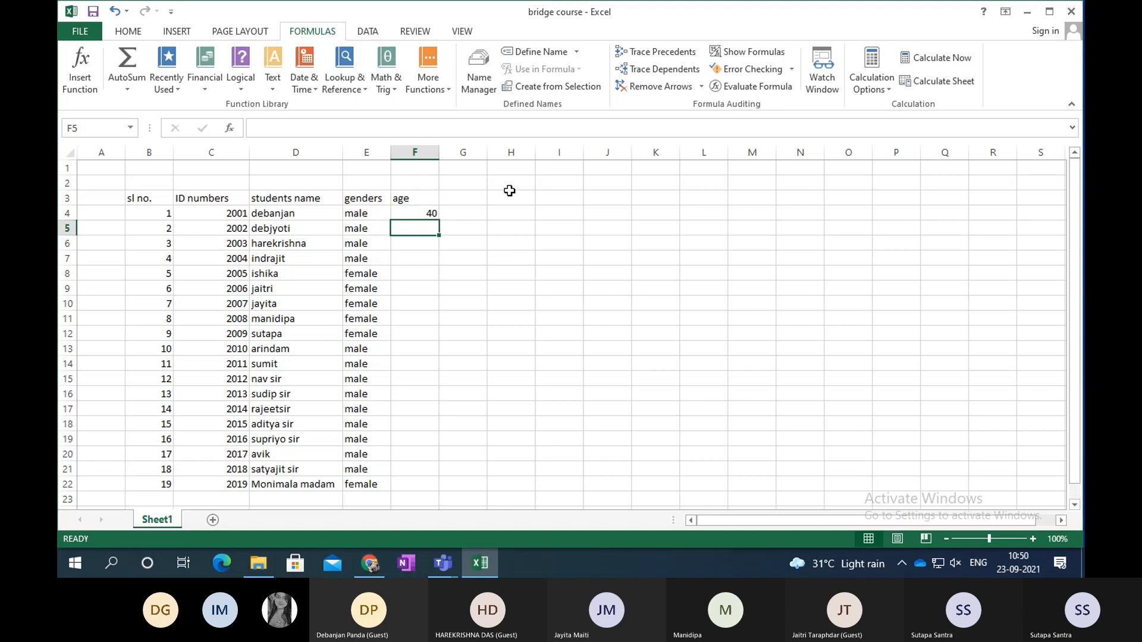
left_click(434, 216)
left_click_drag(440, 221, 440, 491)
left_click(681, 306)
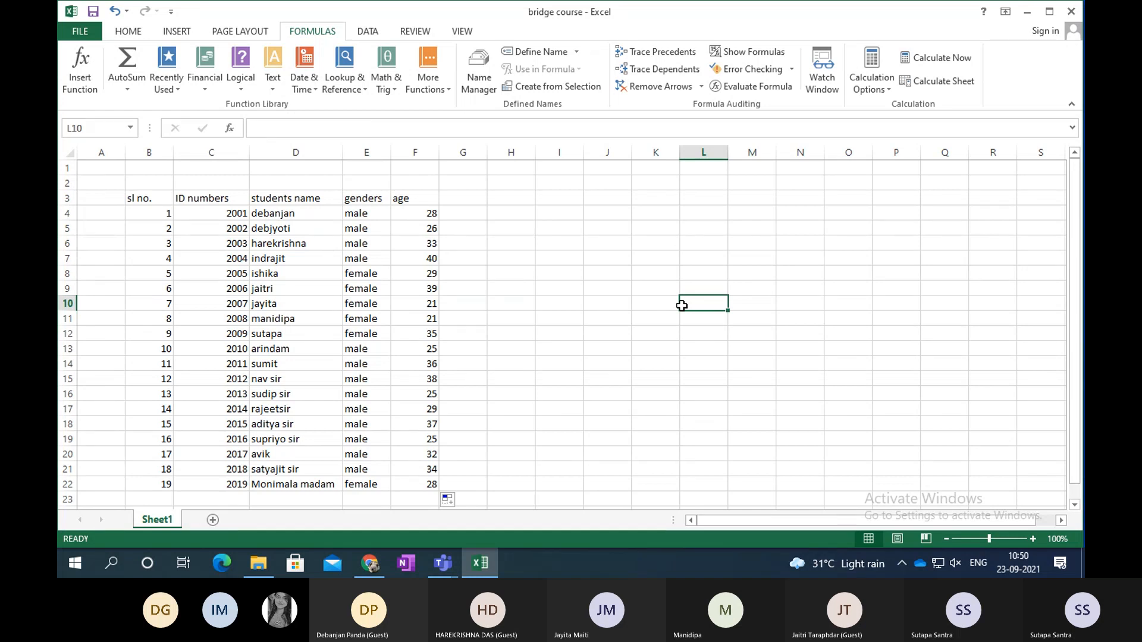
Add the header "committee name" in G3 and widen column G to fit it.
left_click(462, 197)
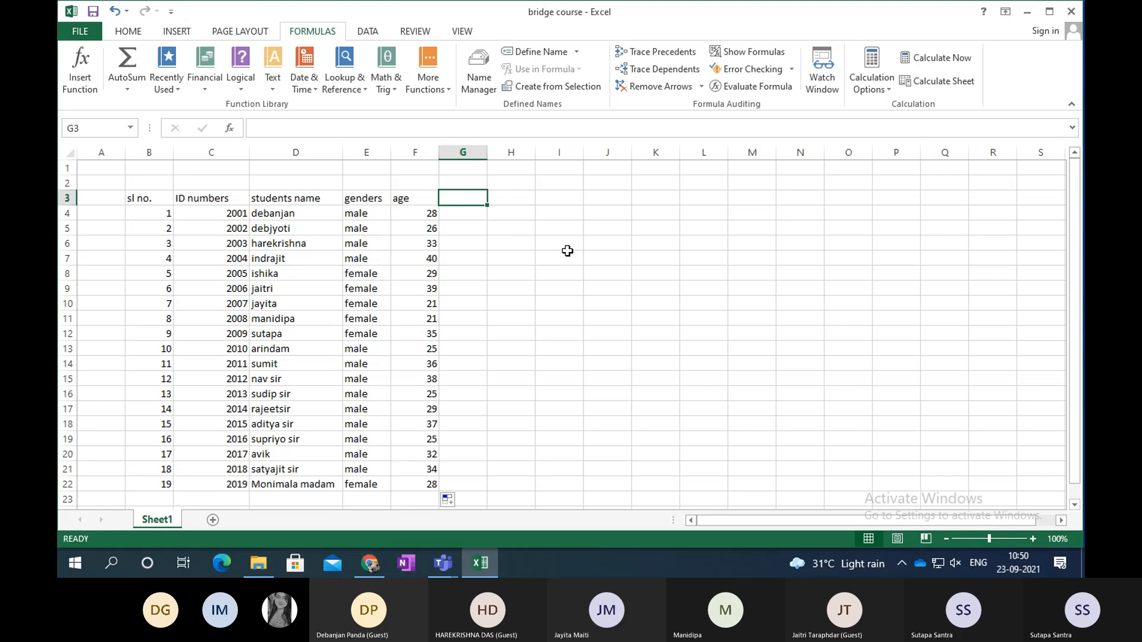
type("co")
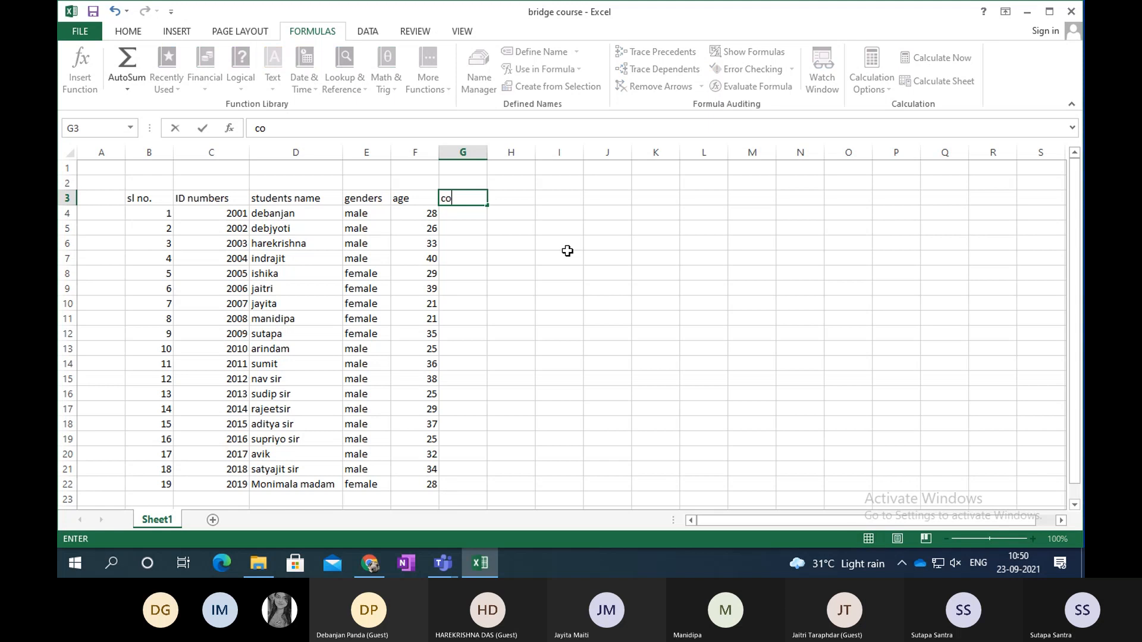
type("mmittee name")
left_click(597, 270)
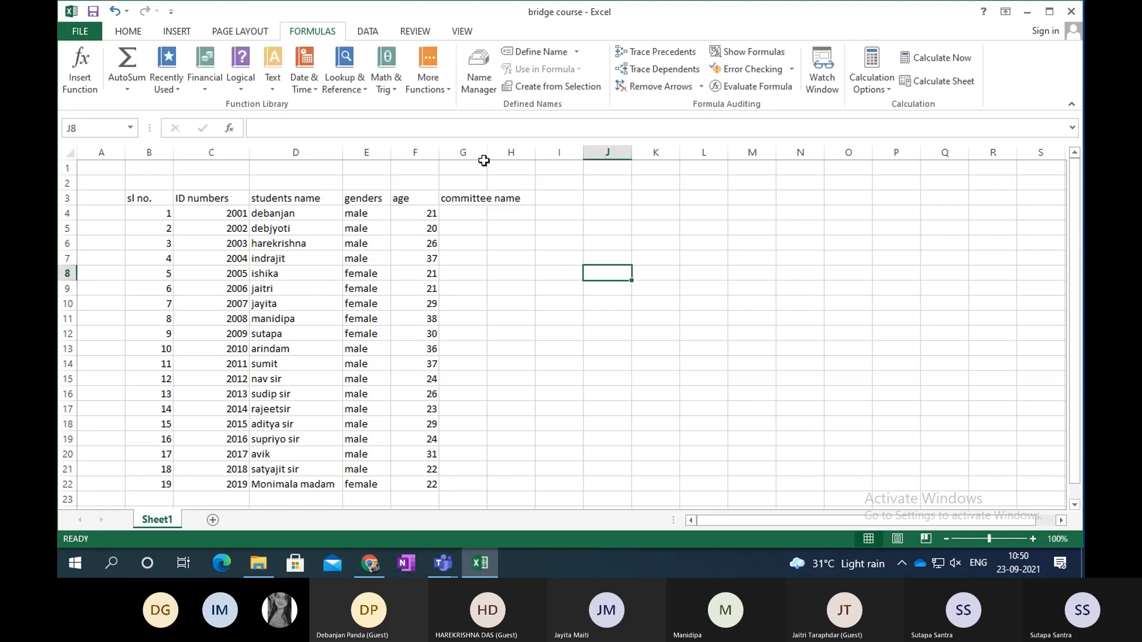
left_click_drag(487, 156, 533, 160)
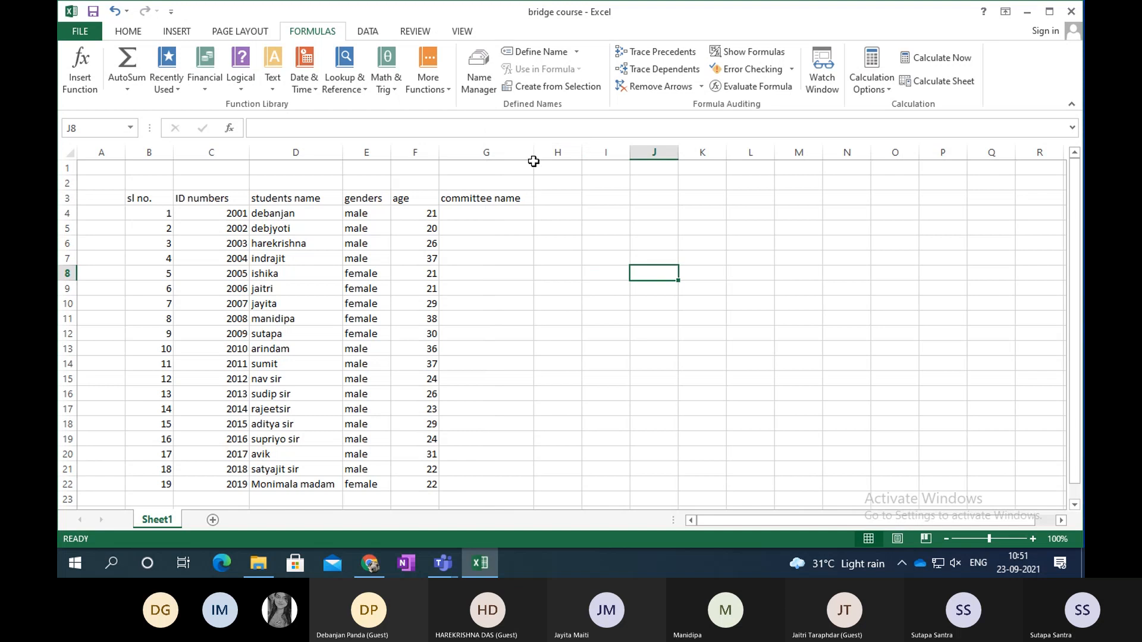
Enter the formula =CHOOSE(1,"A","B","C") in cell G4 of the "committee name" column.
left_click(493, 215)
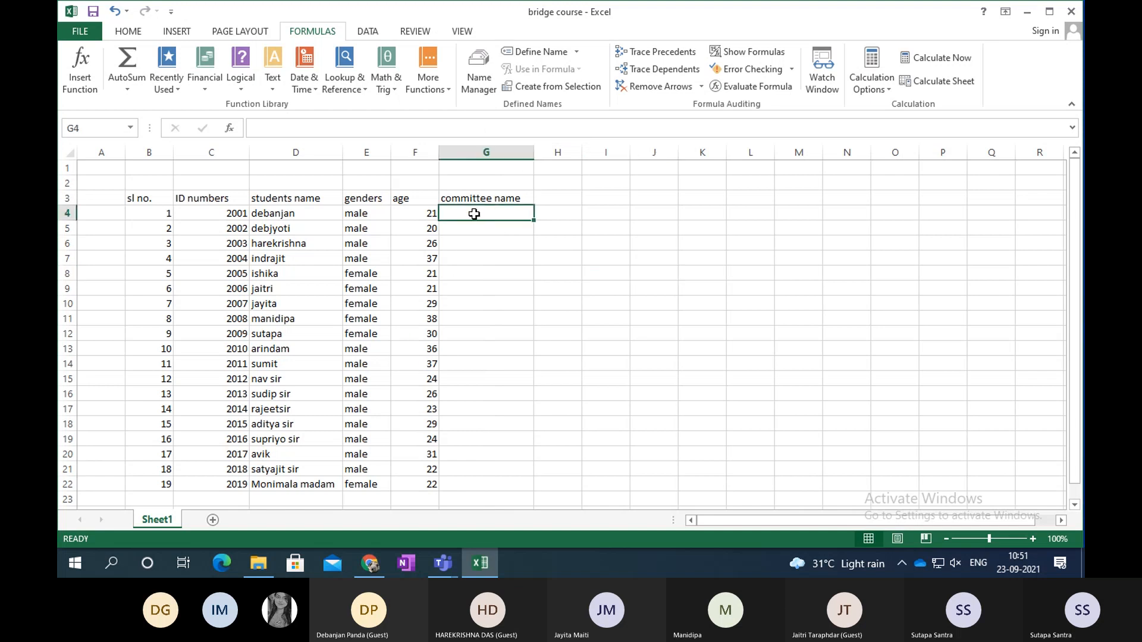
type("=")
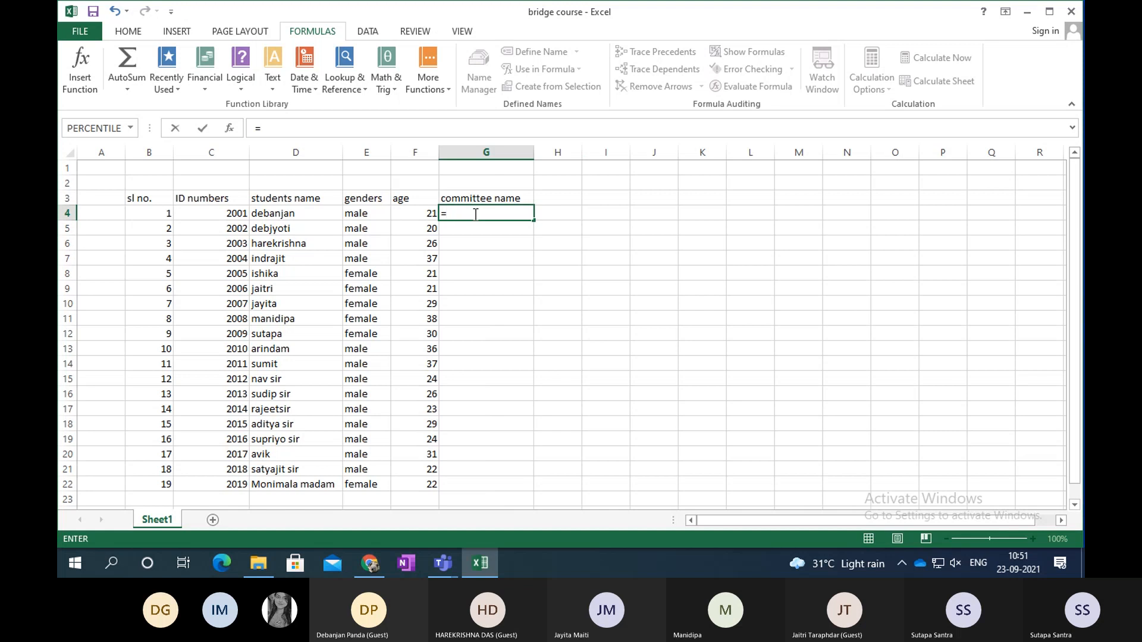
type("choo")
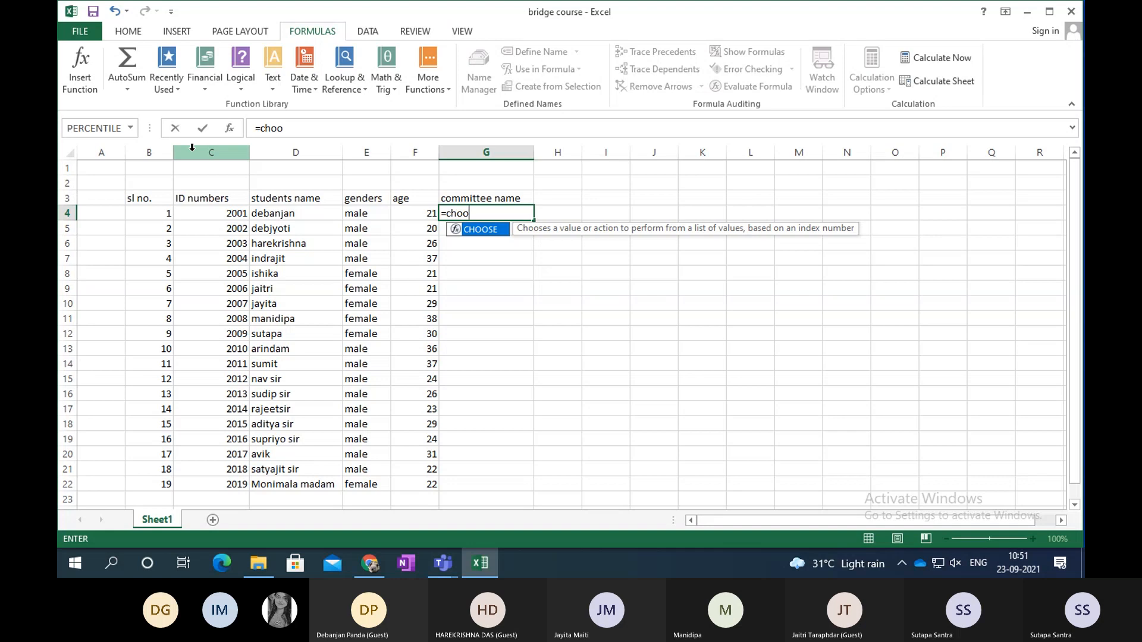
double_click(476, 229)
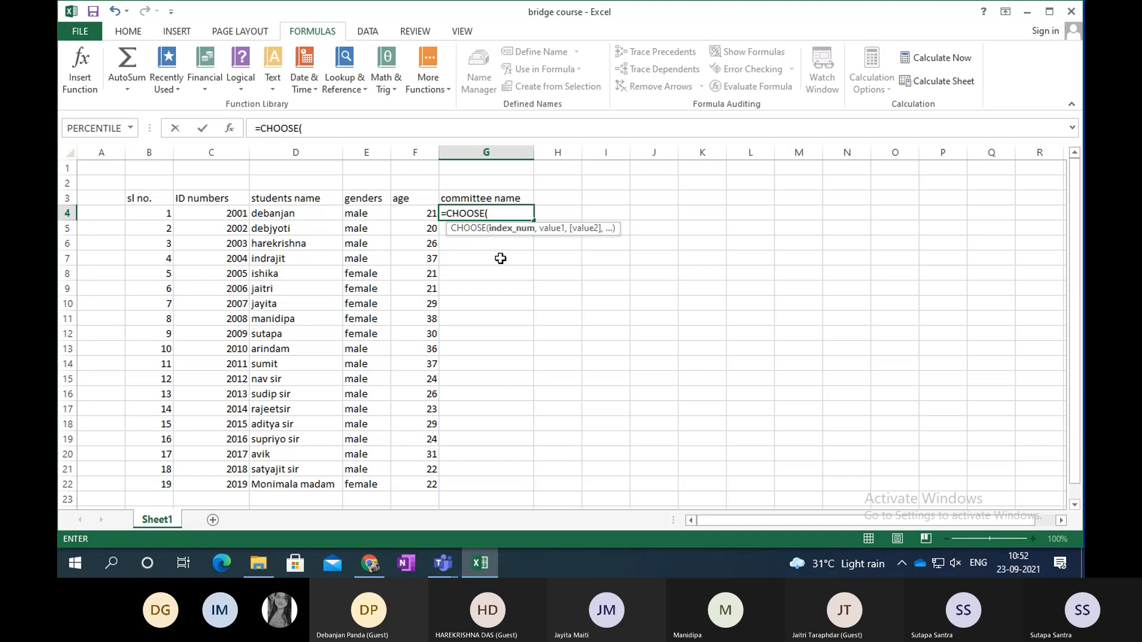
type("1,")
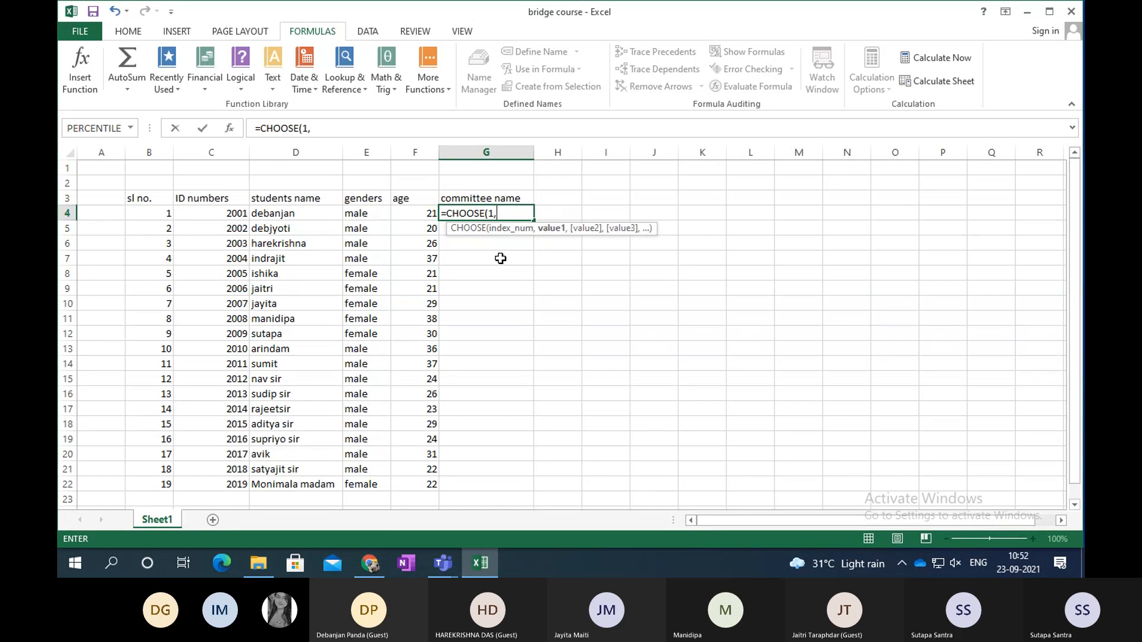
type("\"A\",\"B")
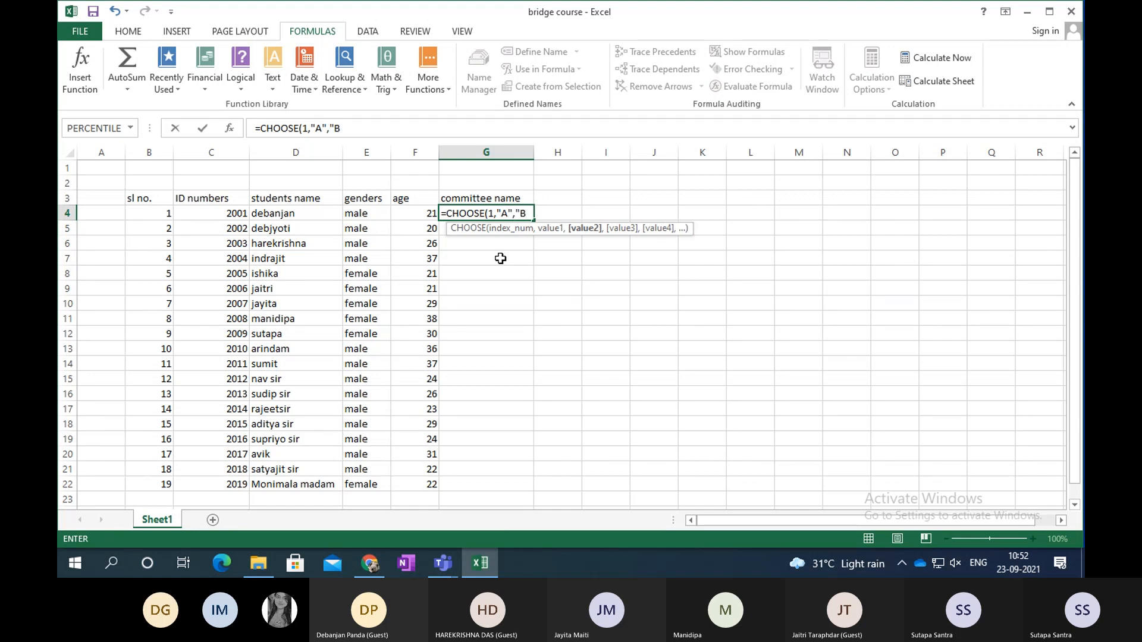
type("\",\"")
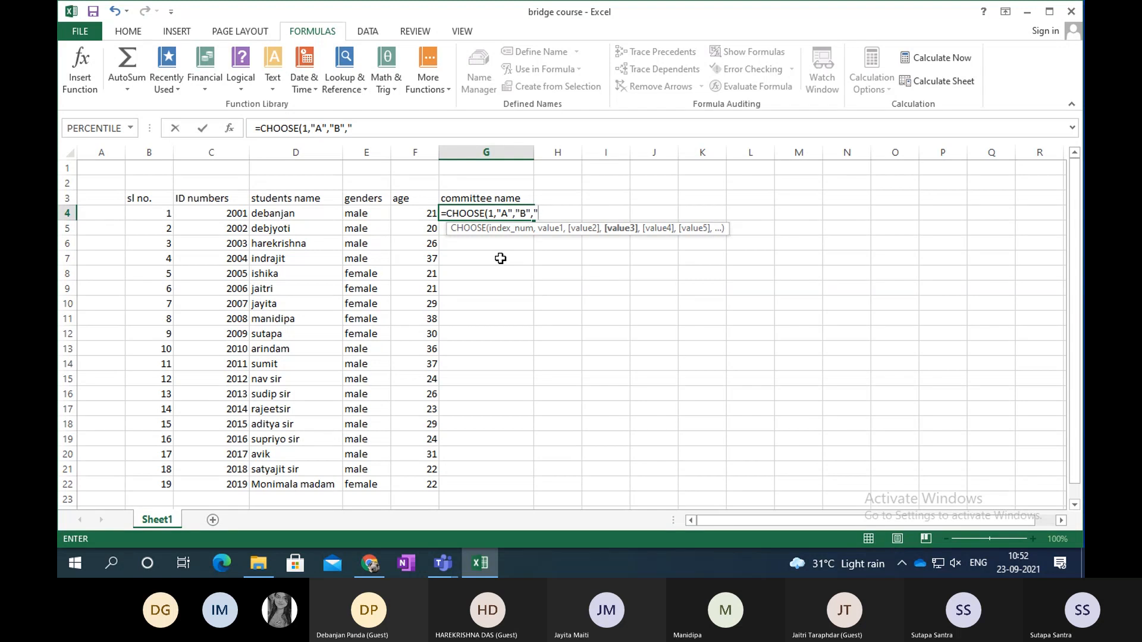
type("C\")")
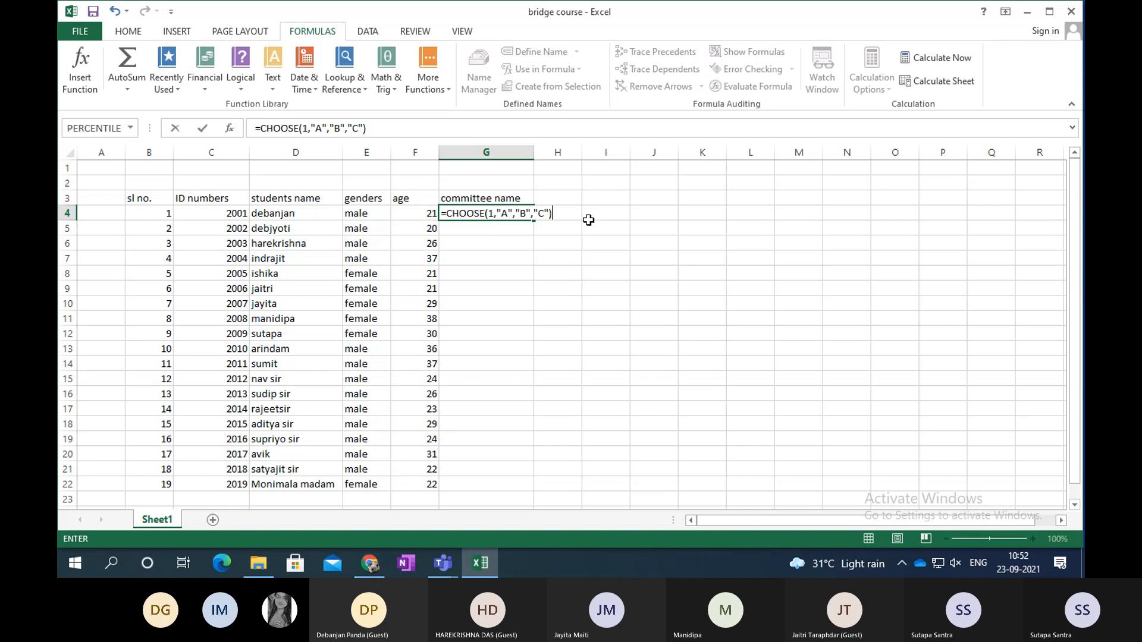
key("Return")
type("]")
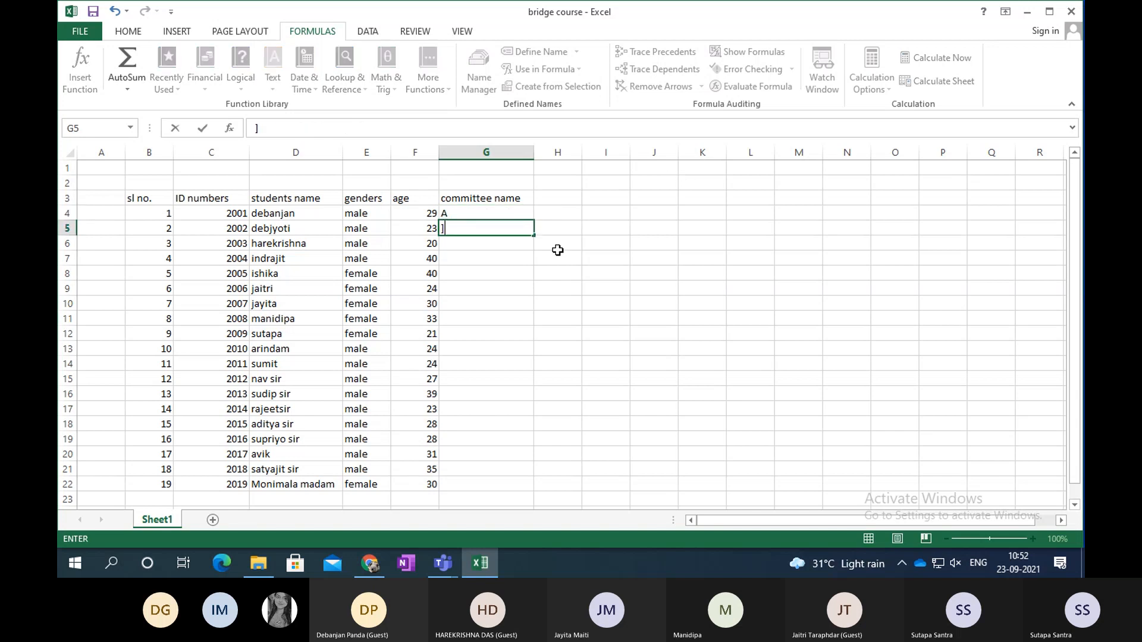
Discard the stray entry in G5 and set the index number in G4's CHOOSE formula to 3.
key("Escape")
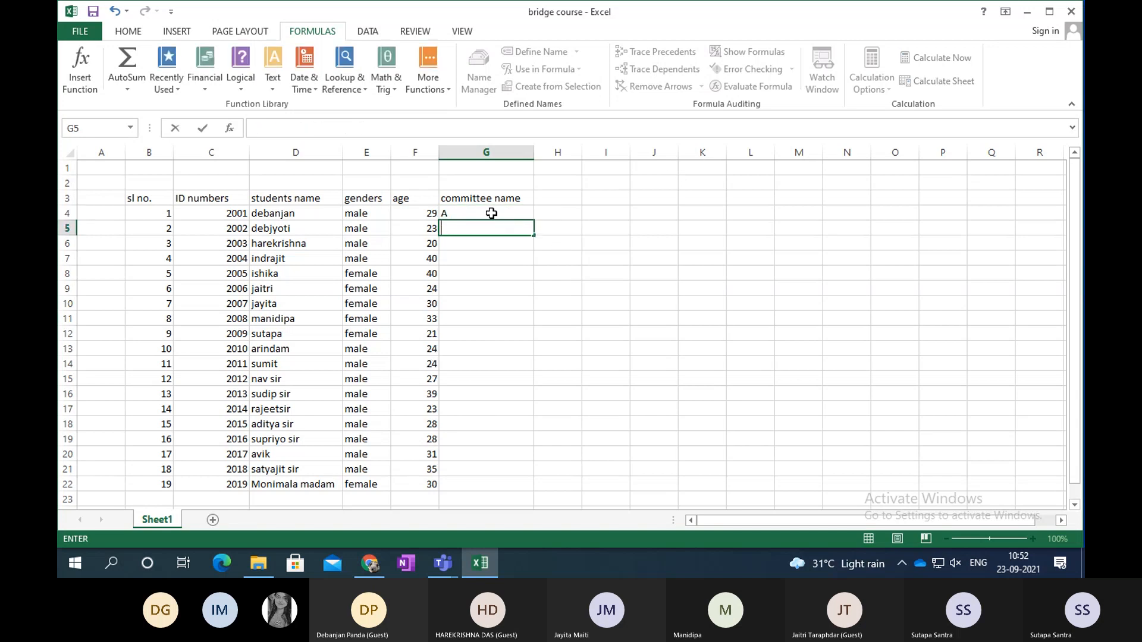
left_click(492, 214)
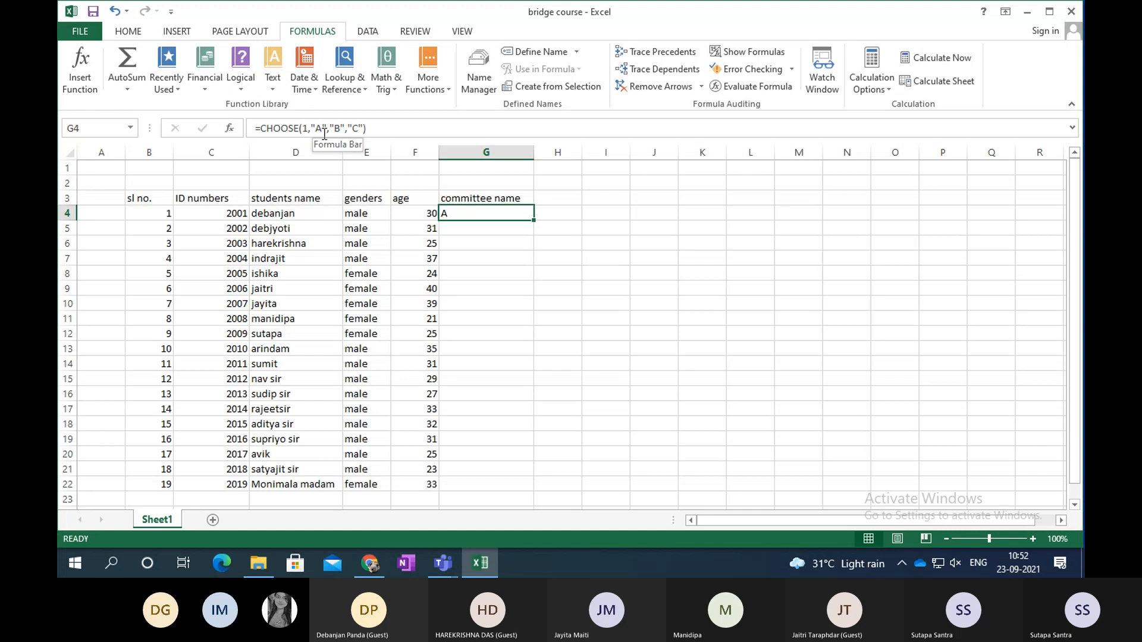
left_click(308, 129)
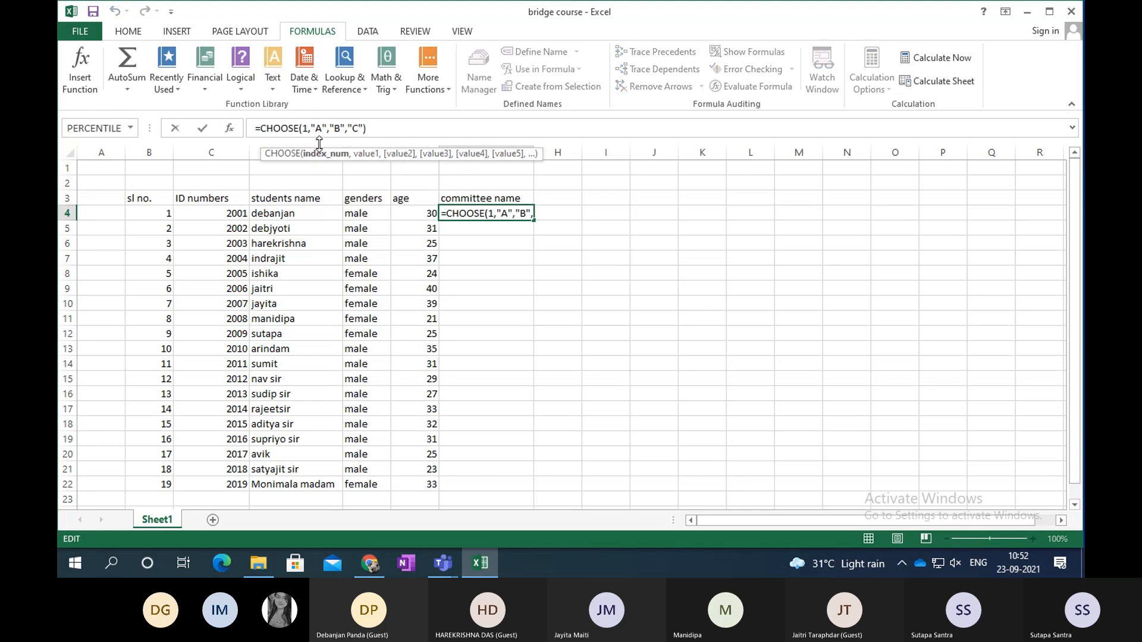
key("BackSpace")
type("3")
key("Return")
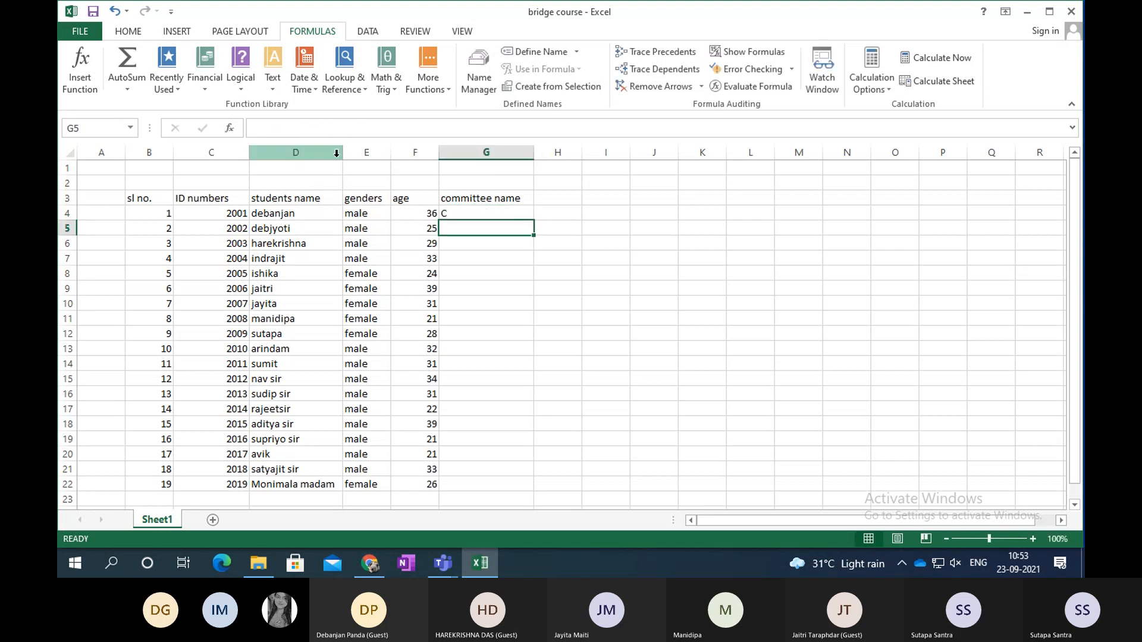
Replace the values "A", "B" and "C" in G4's CHOOSE formula with "sports", "cultural" and "technical".
left_click(486, 208)
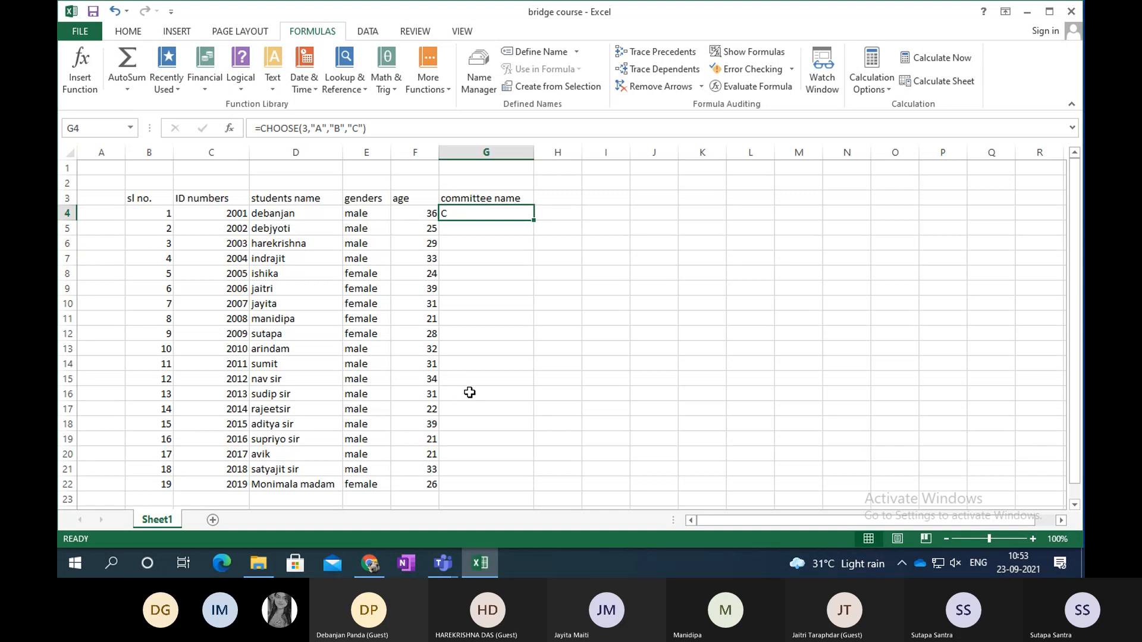
left_click(323, 128)
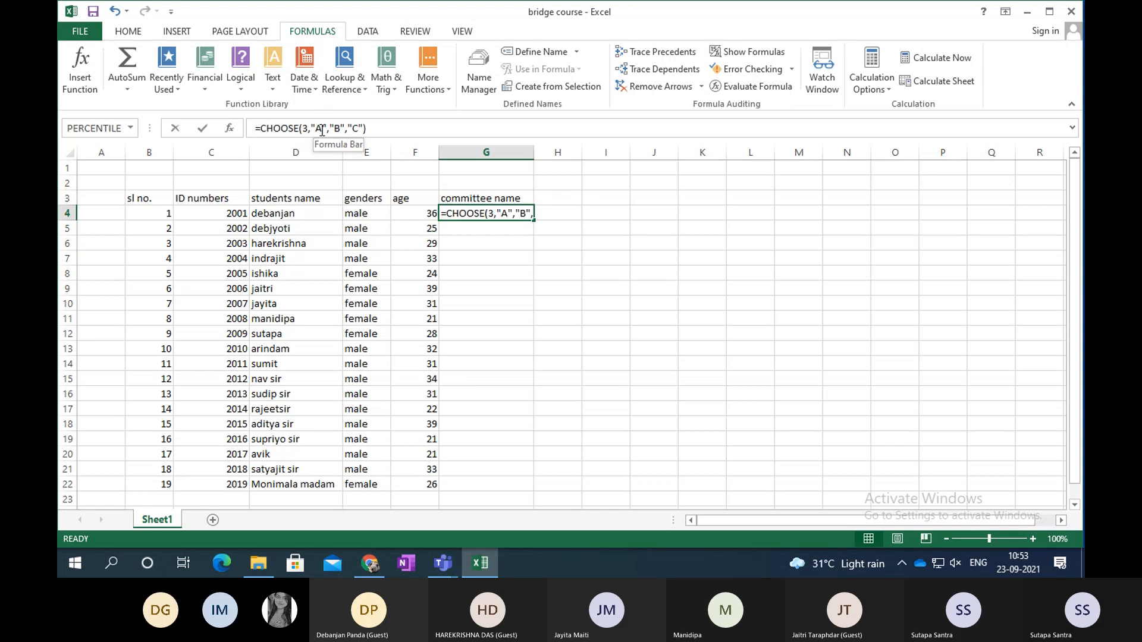
key("BackSpace")
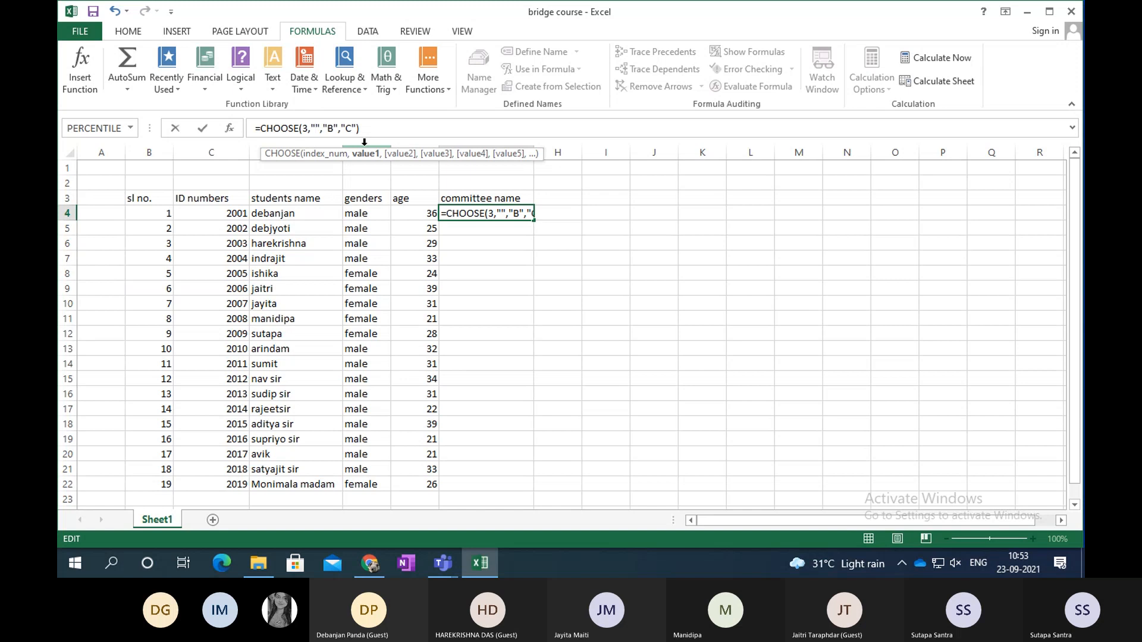
type("sports")
left_click(362, 128)
key("BackSpace")
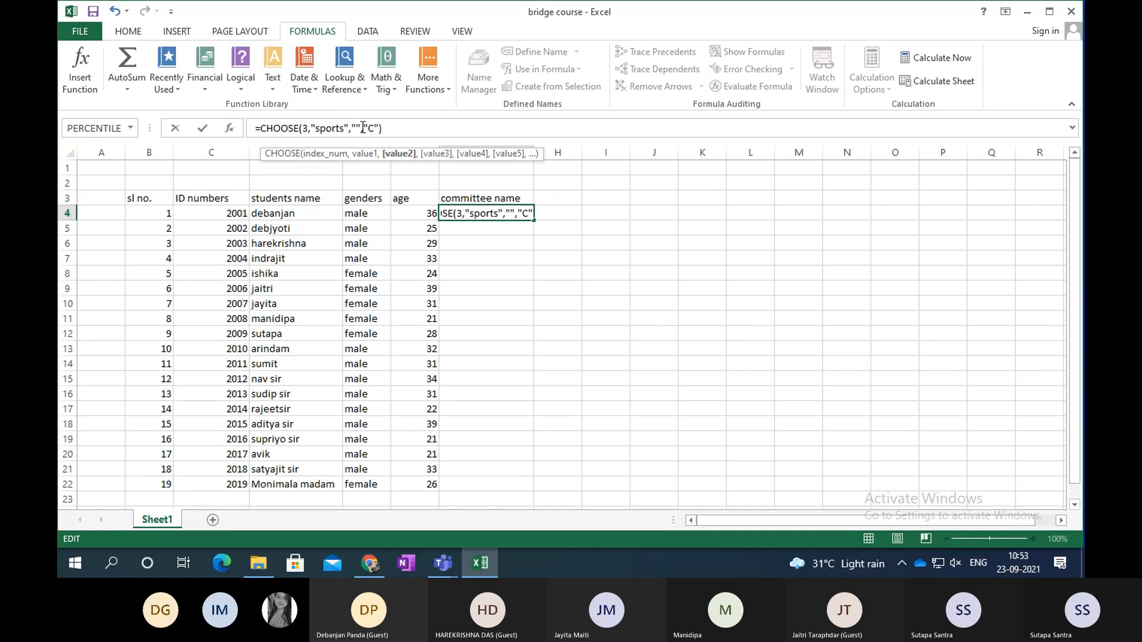
type("cultural")
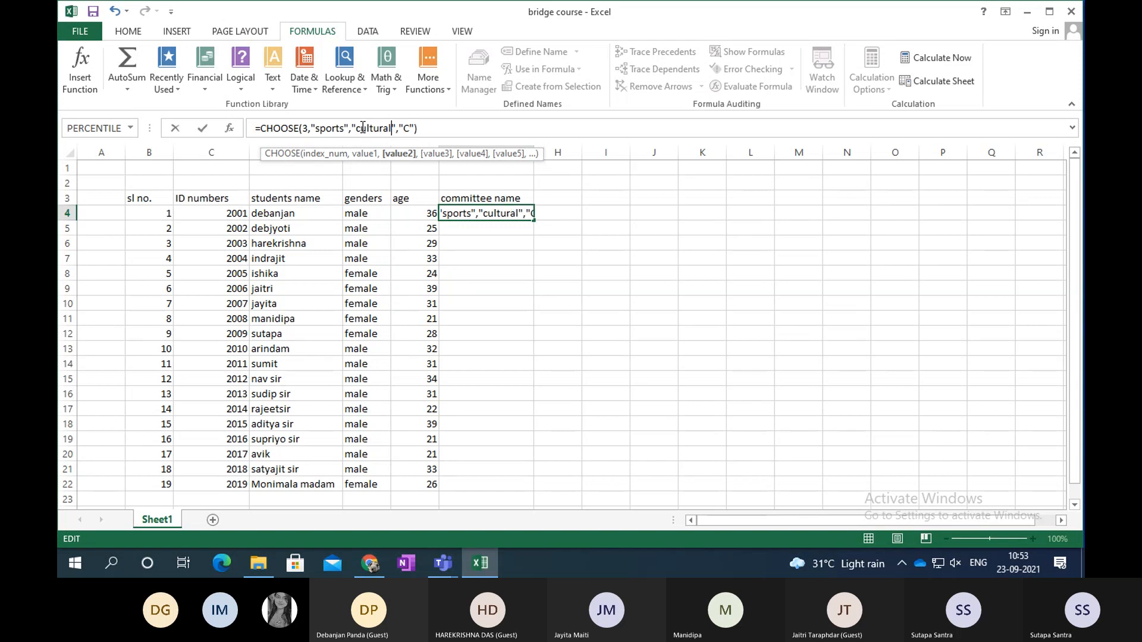
left_click(410, 128)
key("BackSpace")
type("technica")
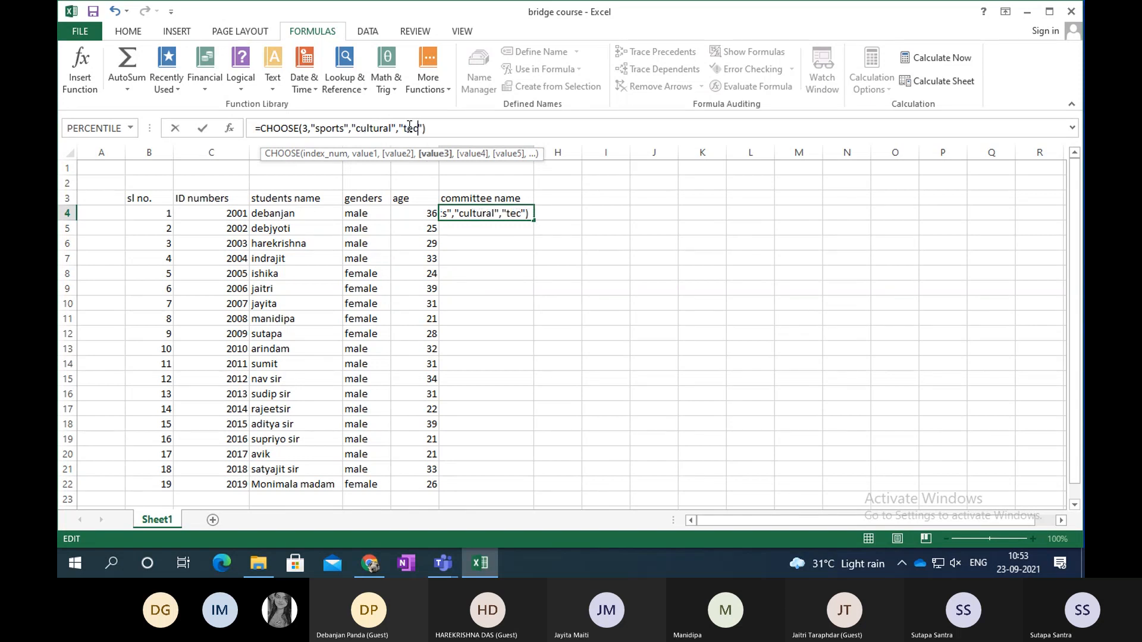
type("l")
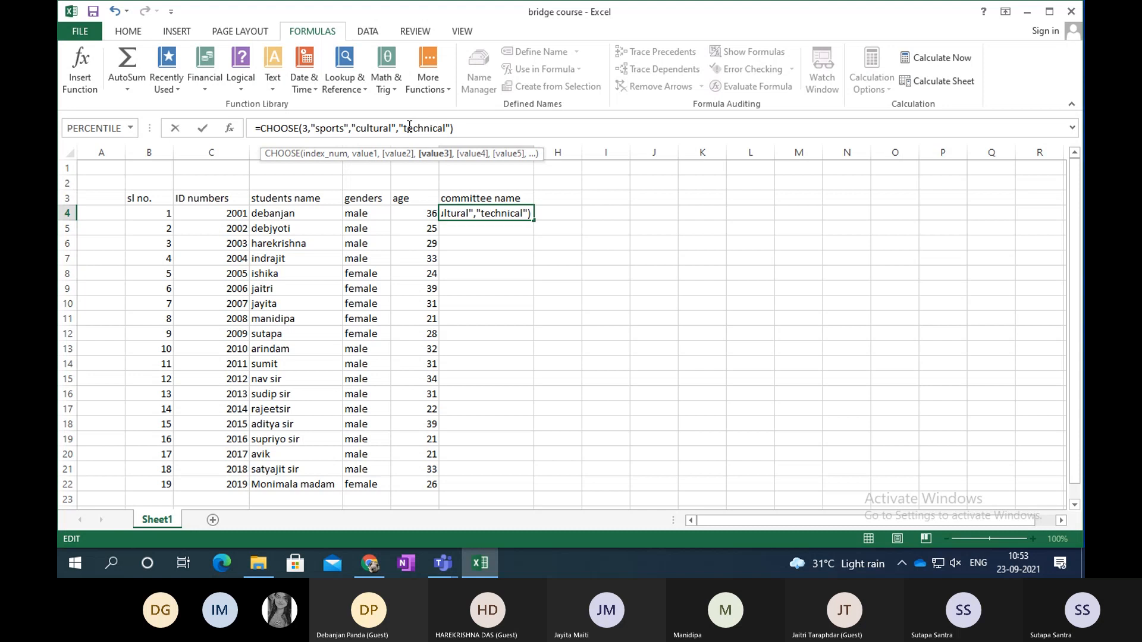
Add "leadership" as the fourth value in G4's CHOOSE formula and commit it.
left_click(450, 127)
type(",\"")
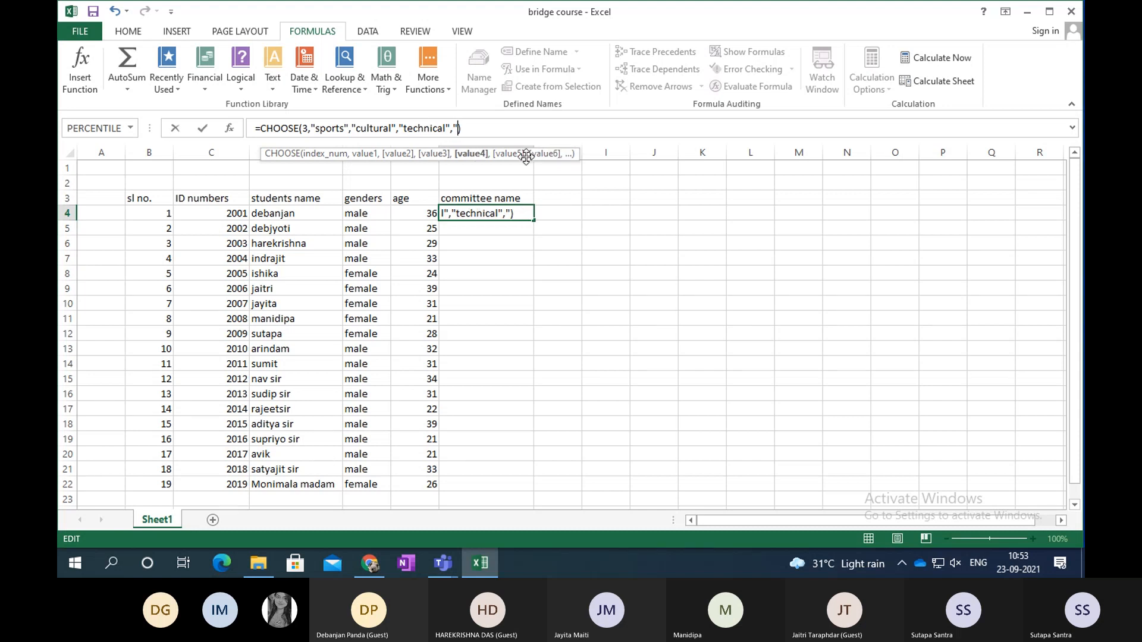
type("\"")
type("leadership")
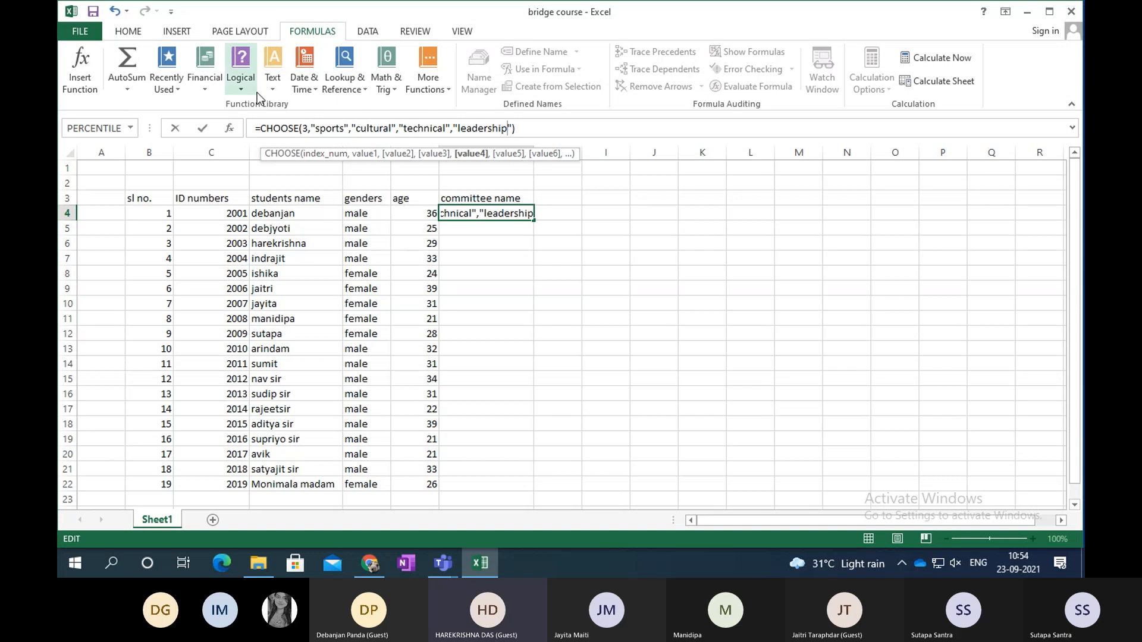
left_click(307, 128)
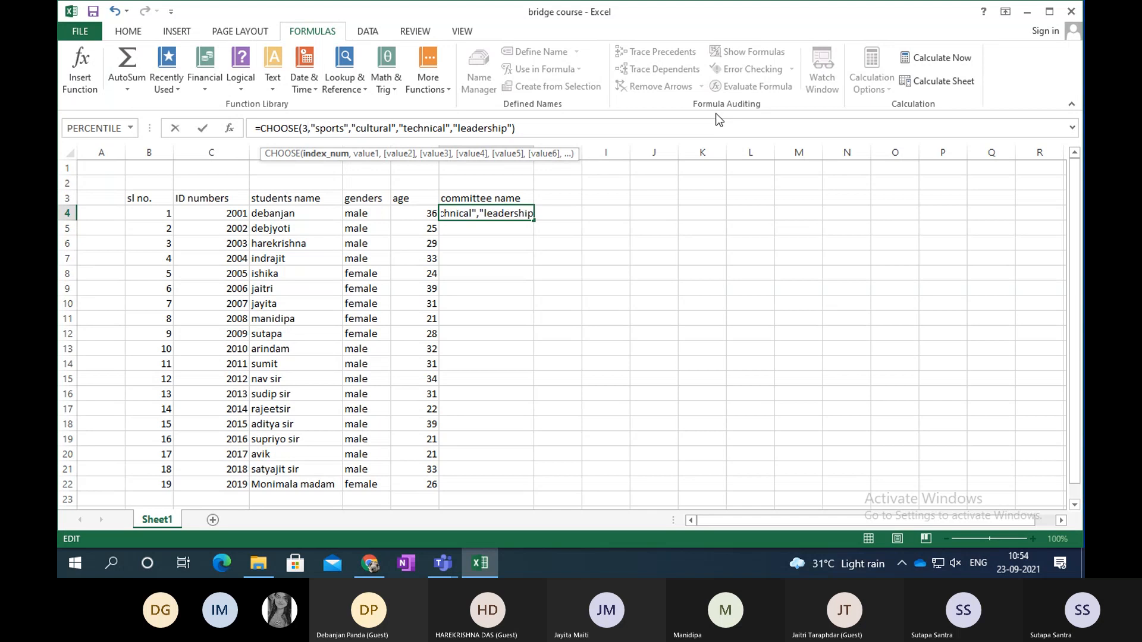
key("Return")
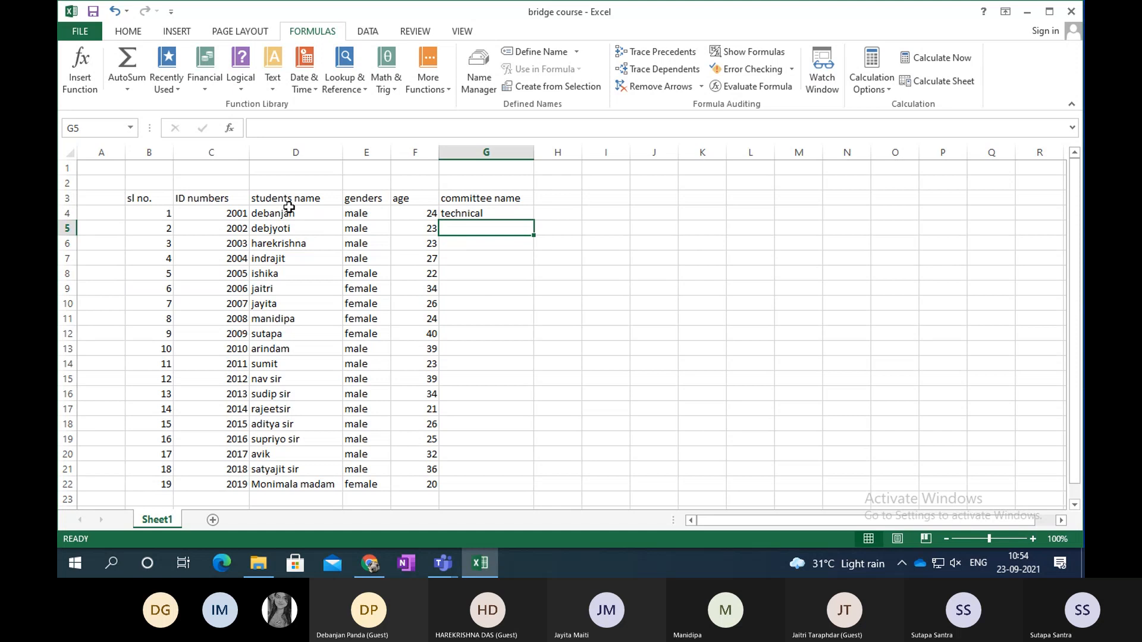
Replace the index number in G4's CHOOSE formula with RANDBETWEEN(1,4).
key("Up")
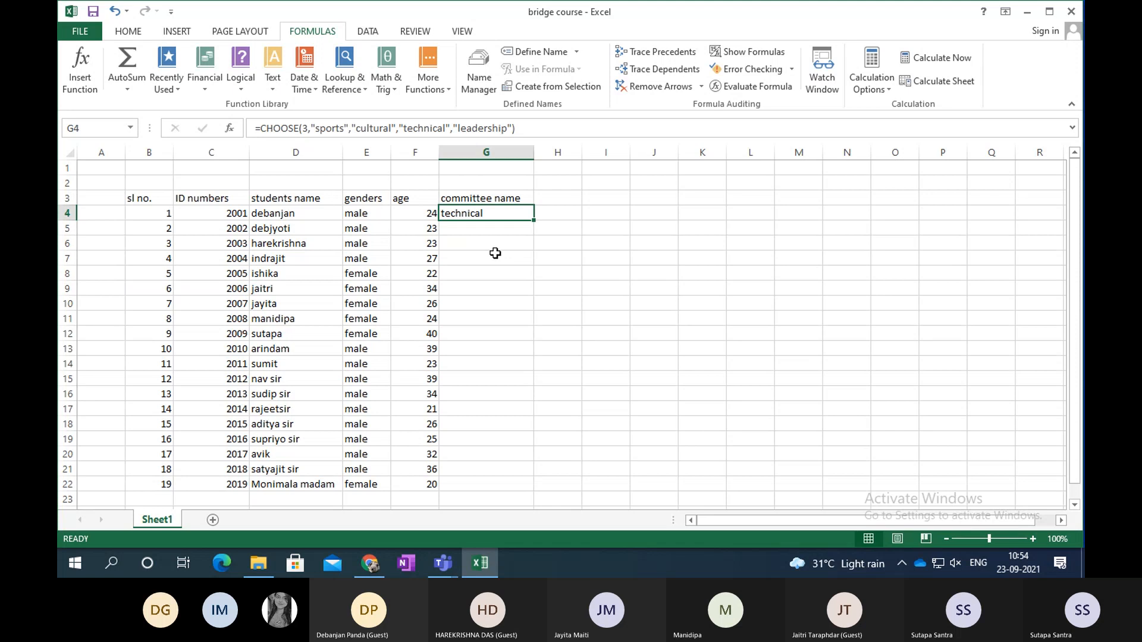
left_click(308, 129)
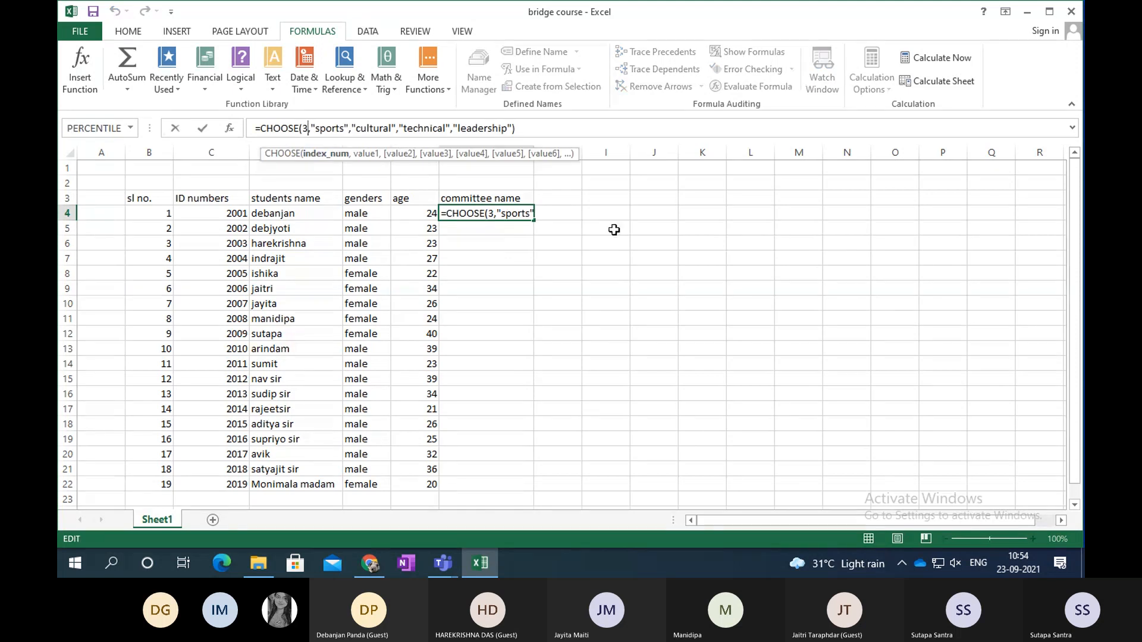
key("BackSpace")
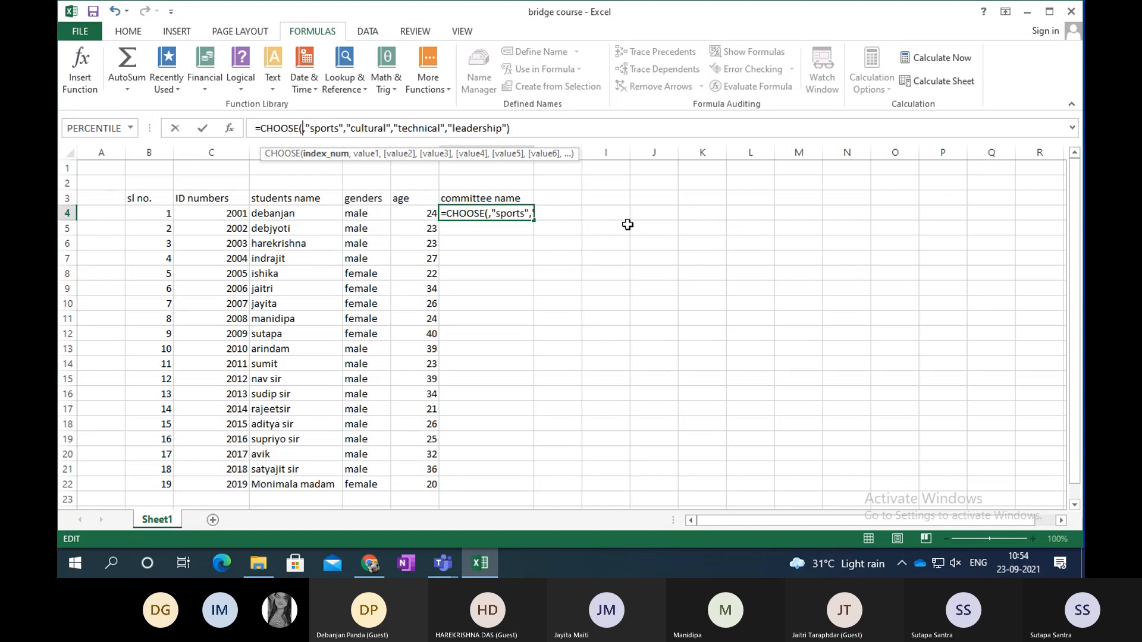
type("ran")
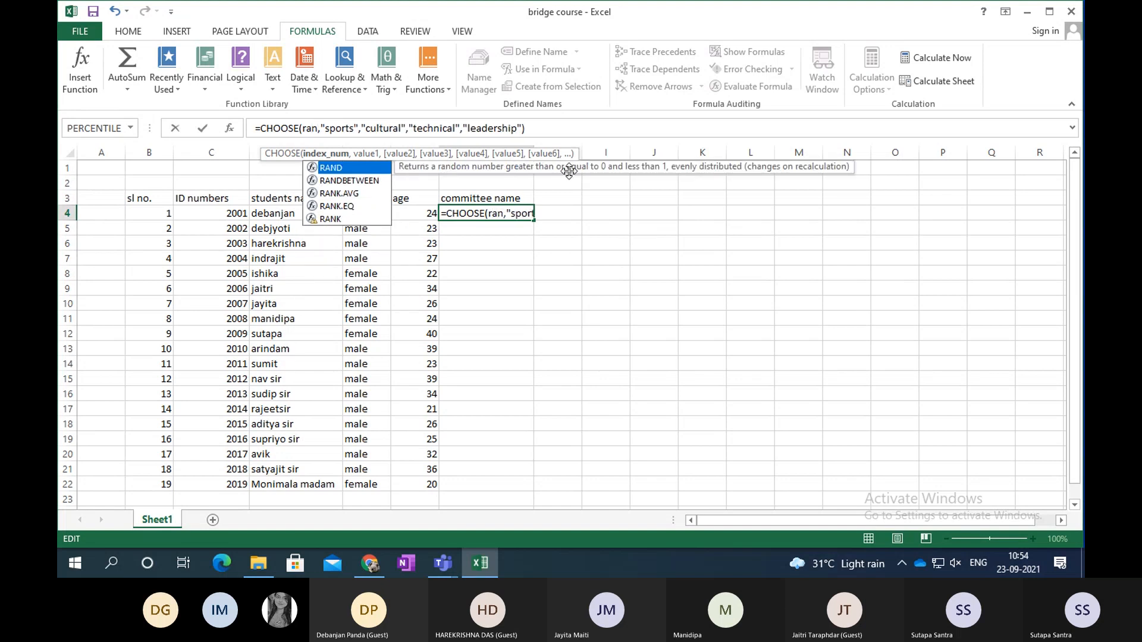
double_click(348, 181)
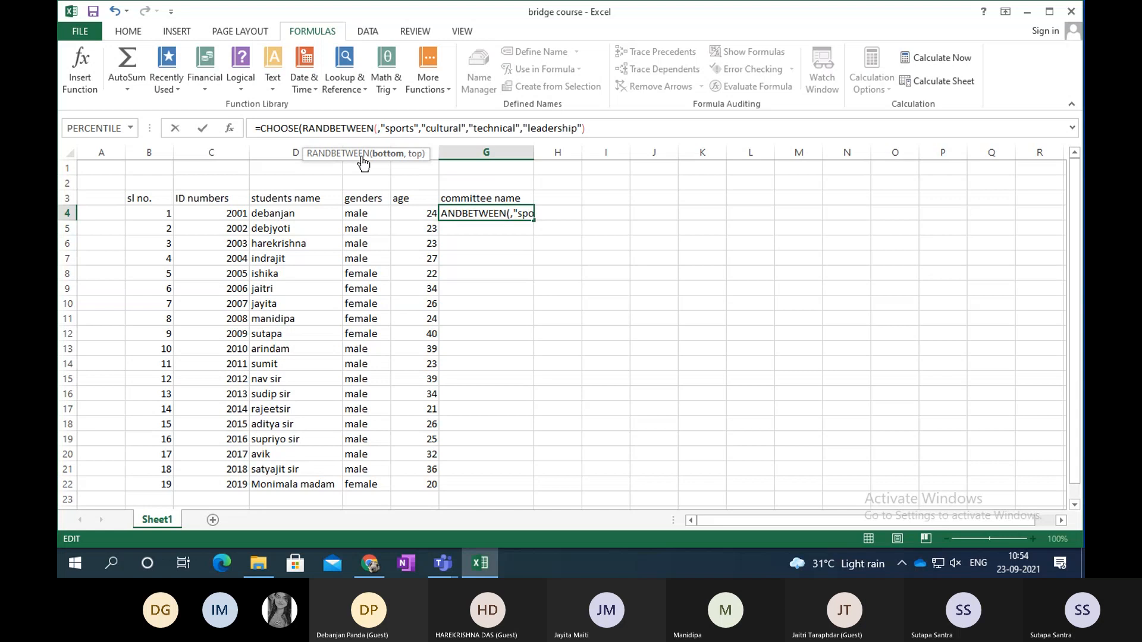
type("1")
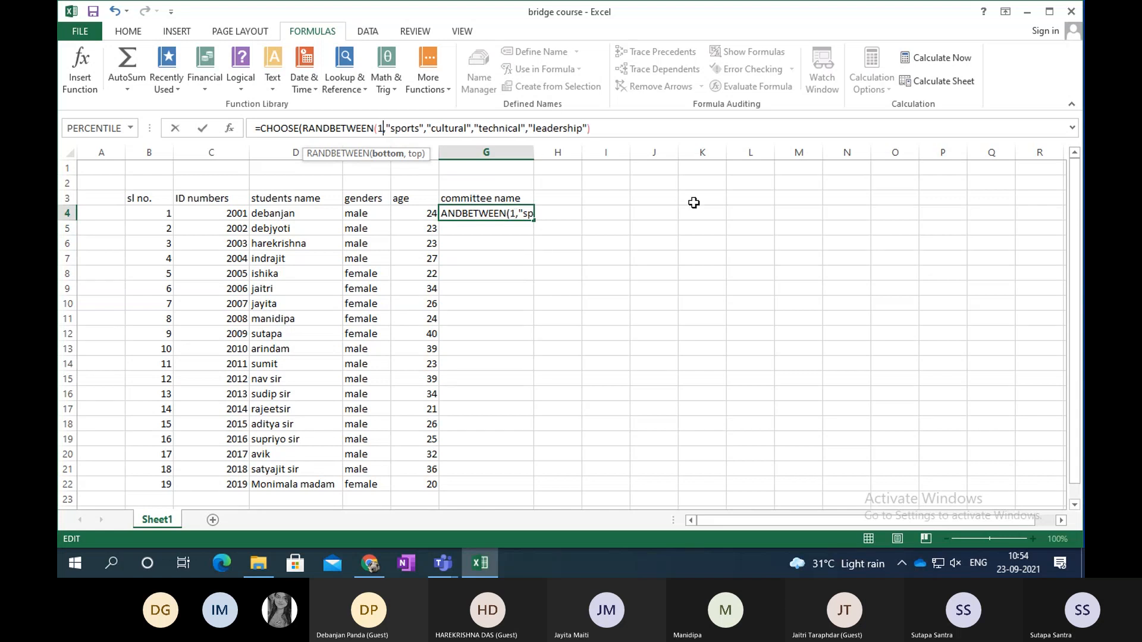
type(",4")
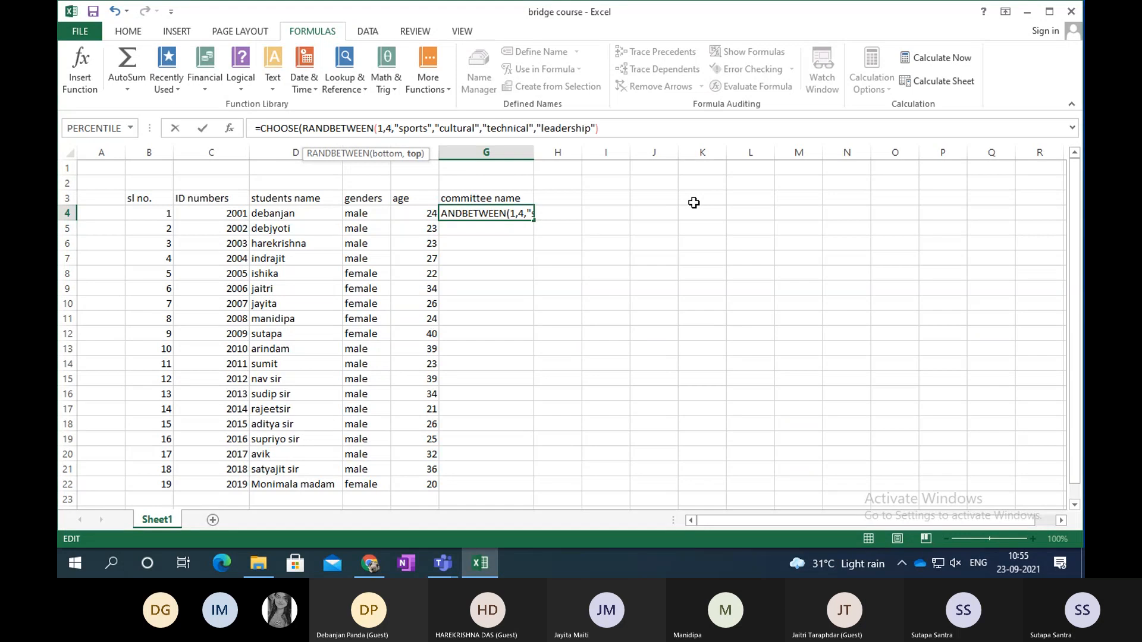
type(")")
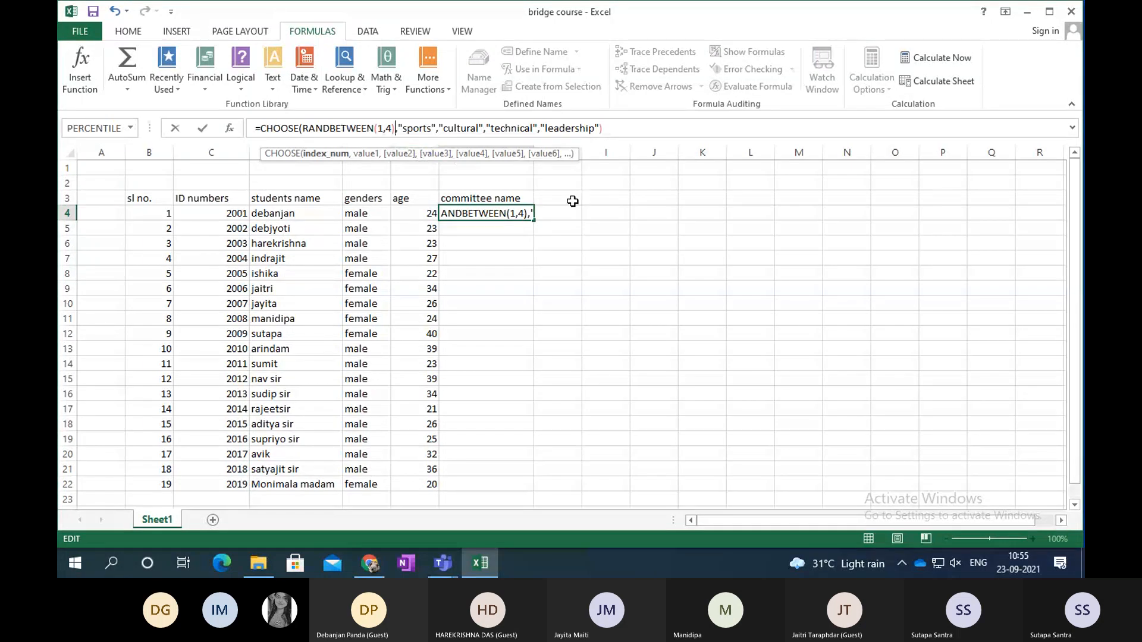
Commit G4's formula as =CHOOSE(RANDBETWEEN(1,4),"sports","cultural","technical","leadership"), accepting the suggested correction of the closing bracket.
left_click(602, 129)
type(")")
left_click(398, 130)
left_click(607, 131)
type(")")
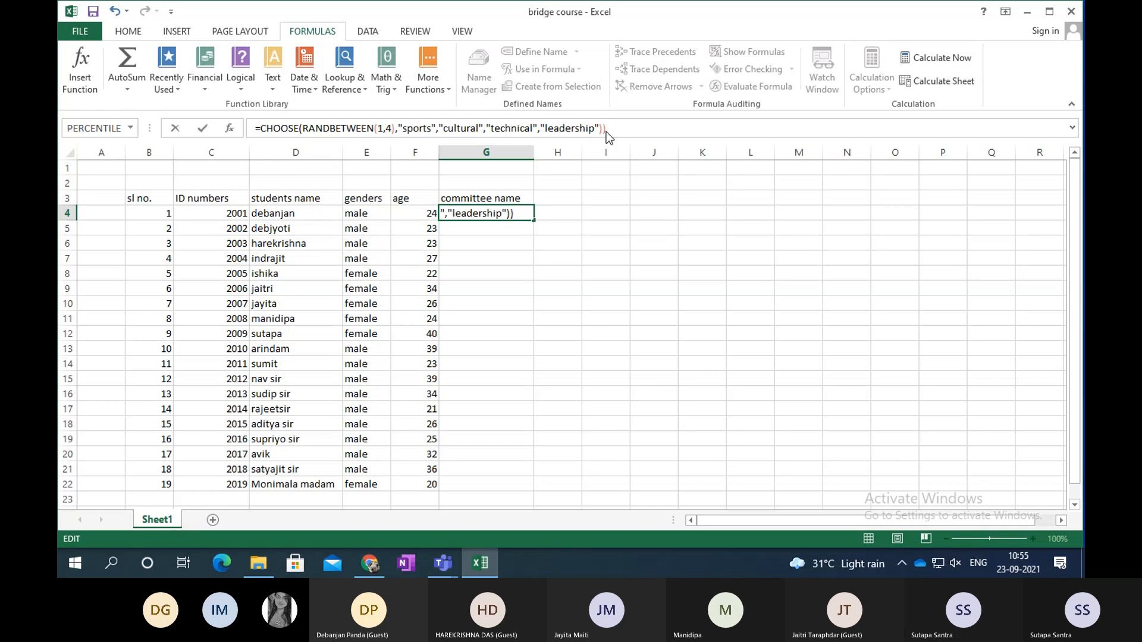
key("Return")
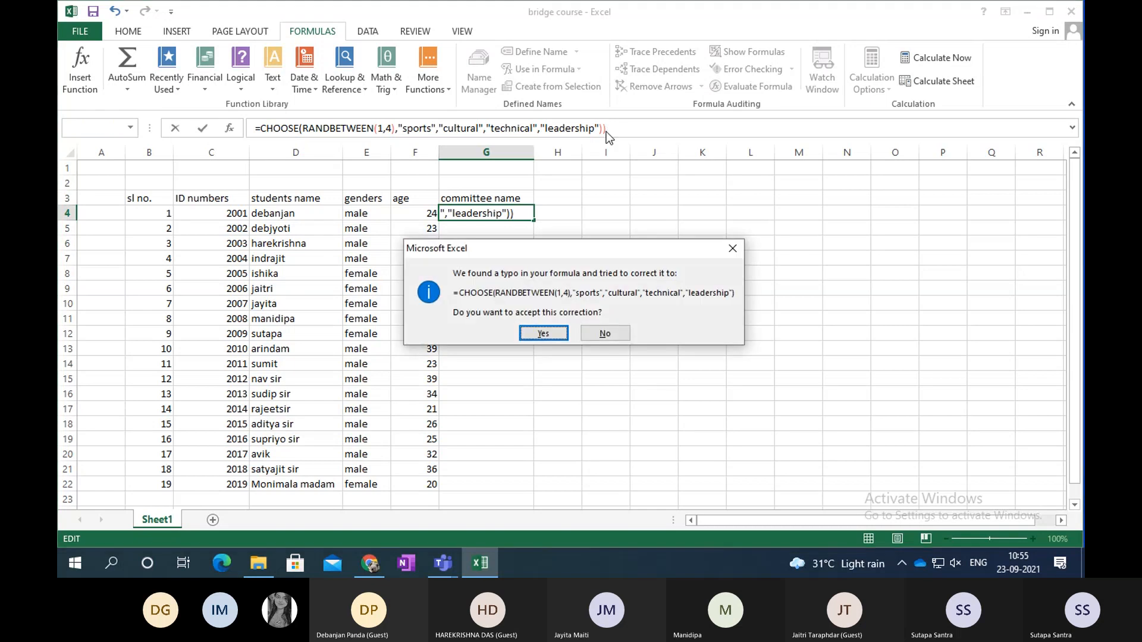
left_click(549, 337)
Fill the random CHOOSE formula from G4 down the "committee name" column to G22.
left_click(474, 214)
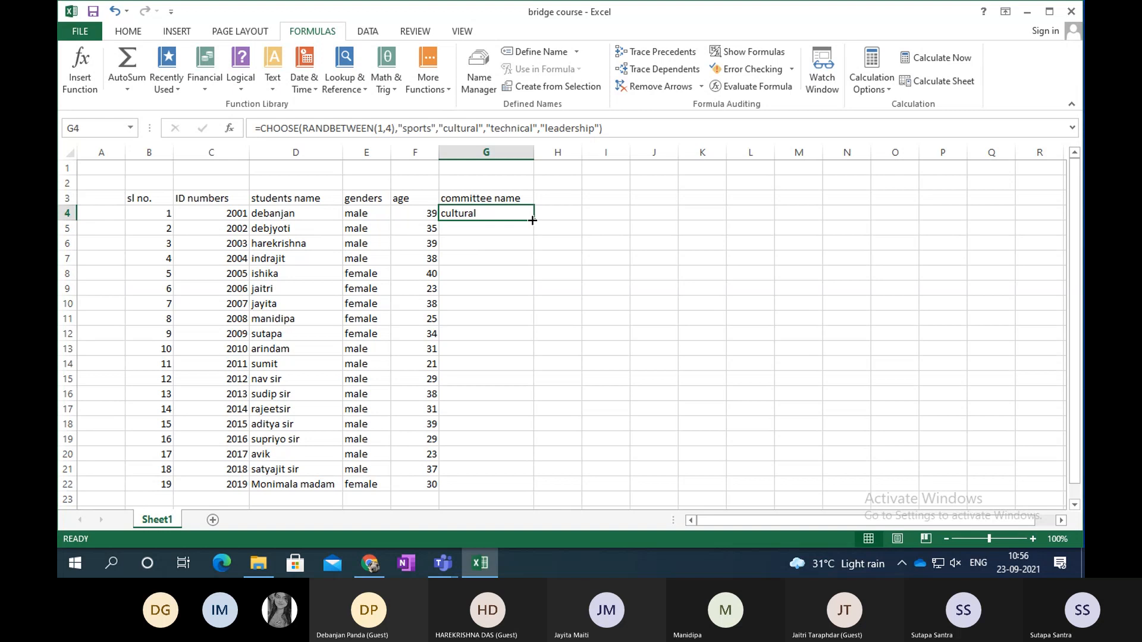
left_click_drag(533, 220, 518, 487)
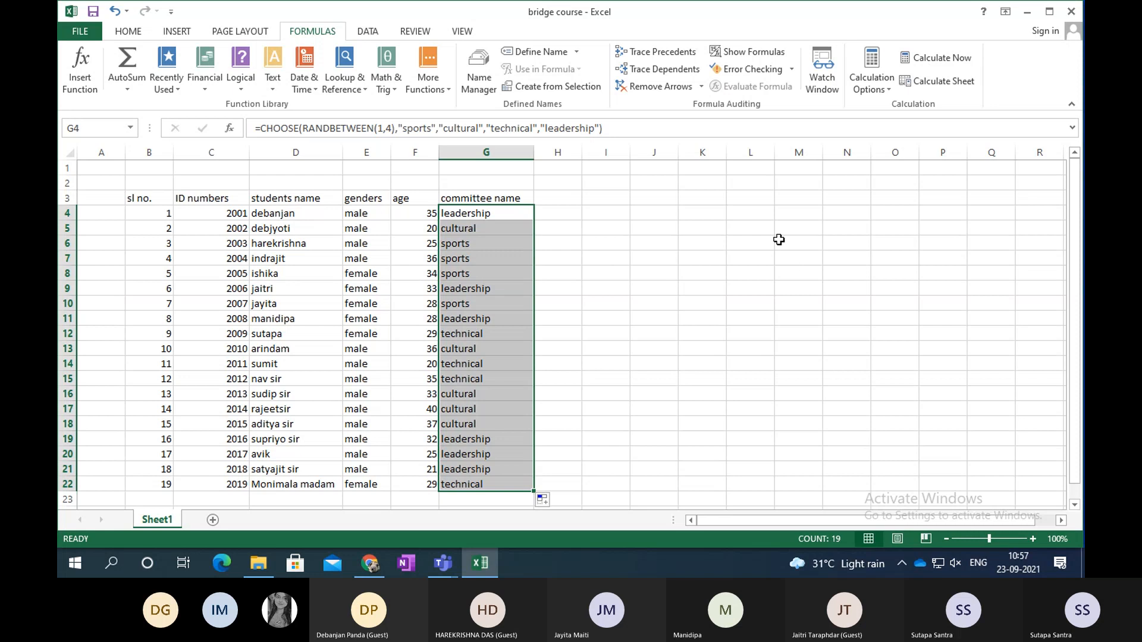
left_click(715, 241)
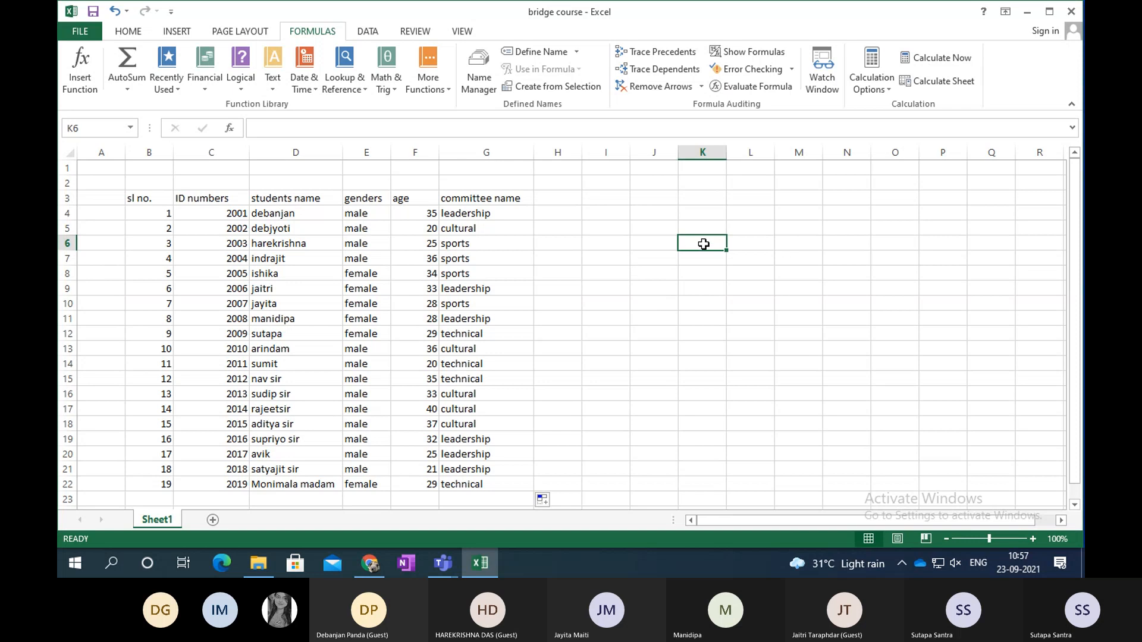
Start a VLOOKUP formula in K4 with C13 from the "ID numbers" column as the lookup value.
left_click(708, 213)
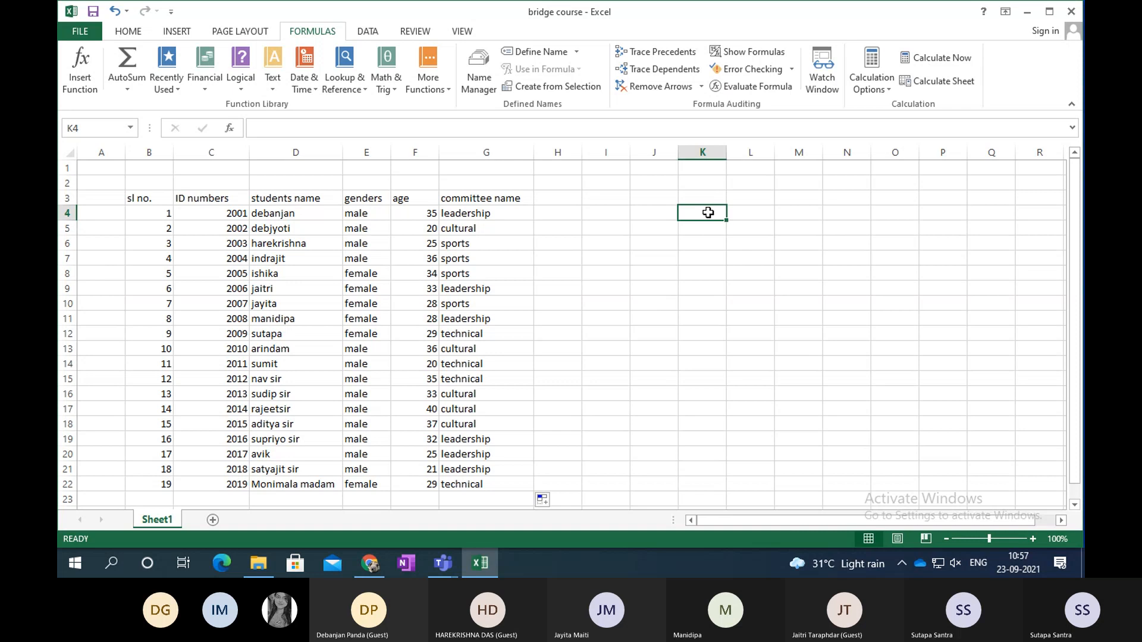
type("=")
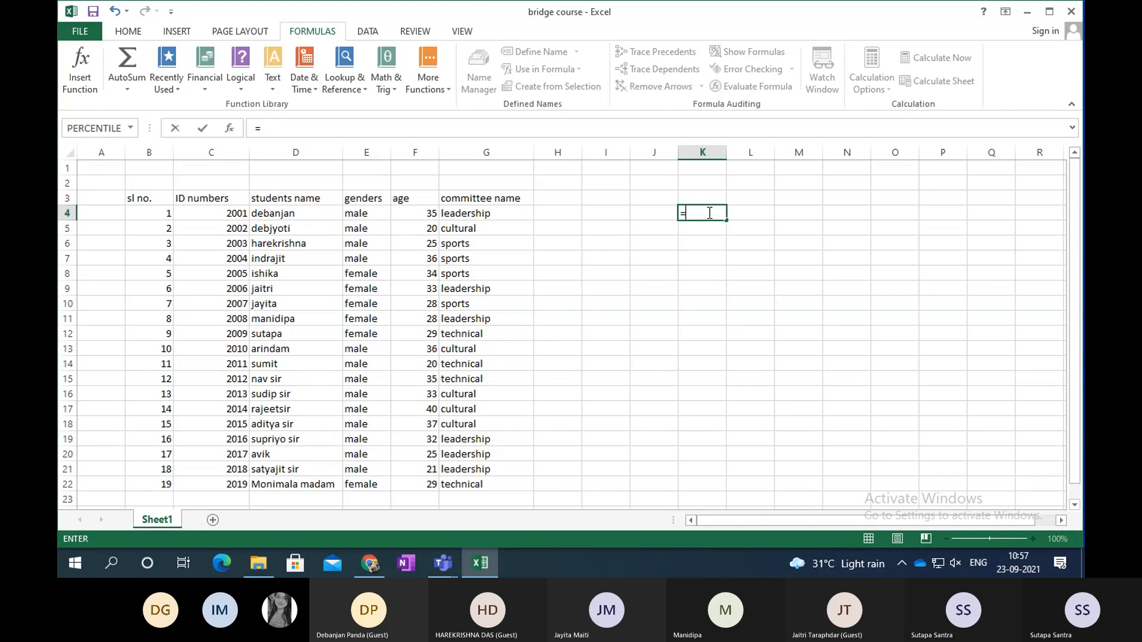
type("v")
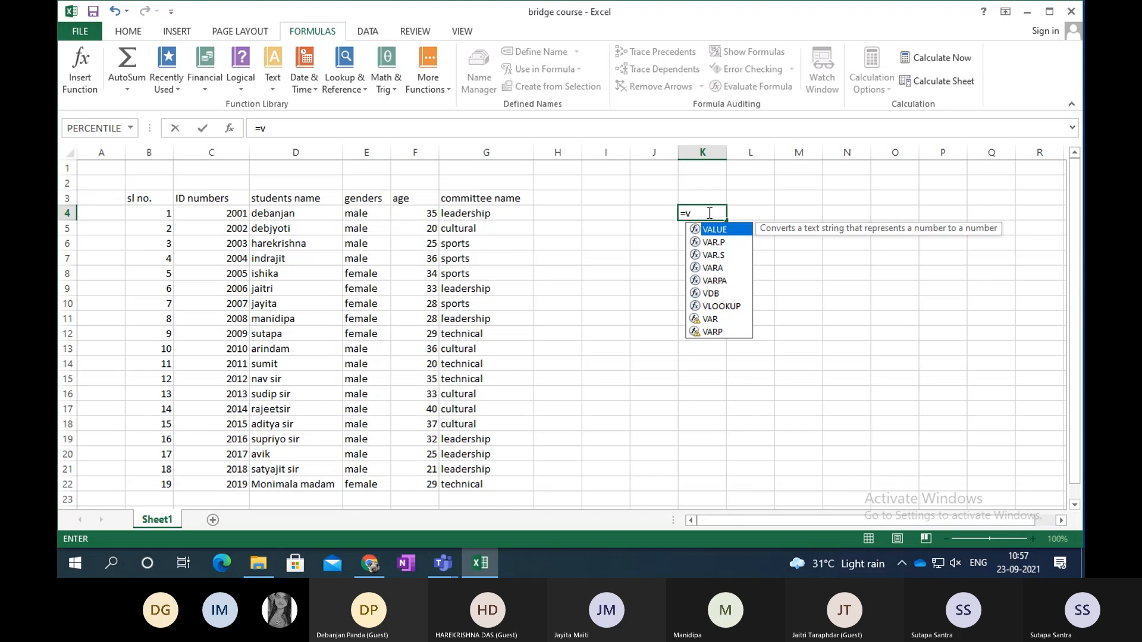
type("lo")
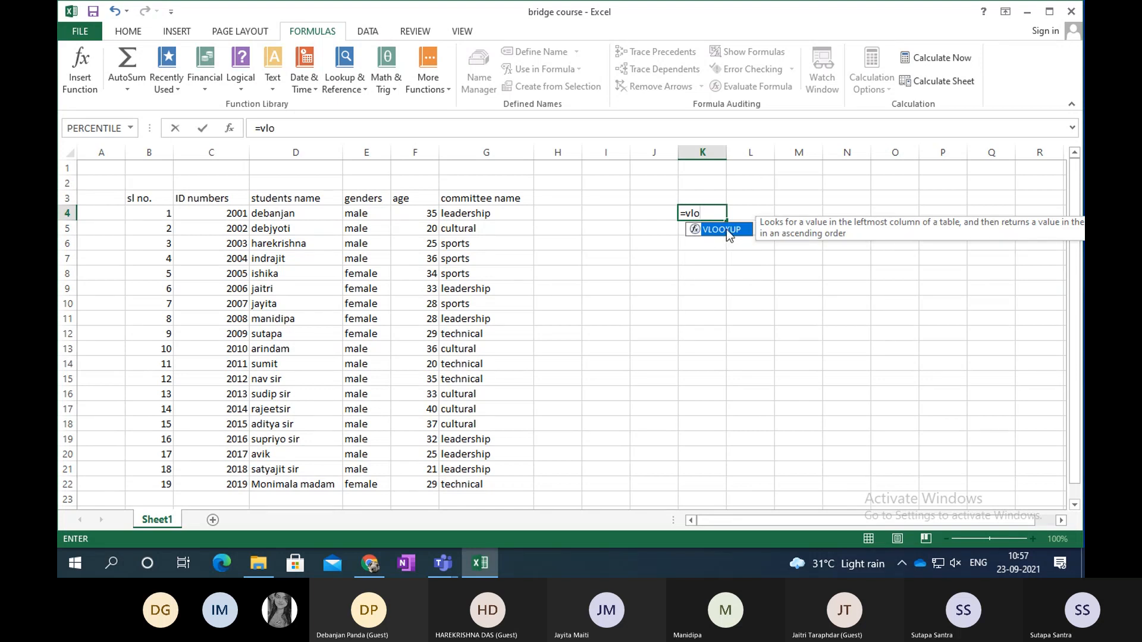
double_click(722, 230)
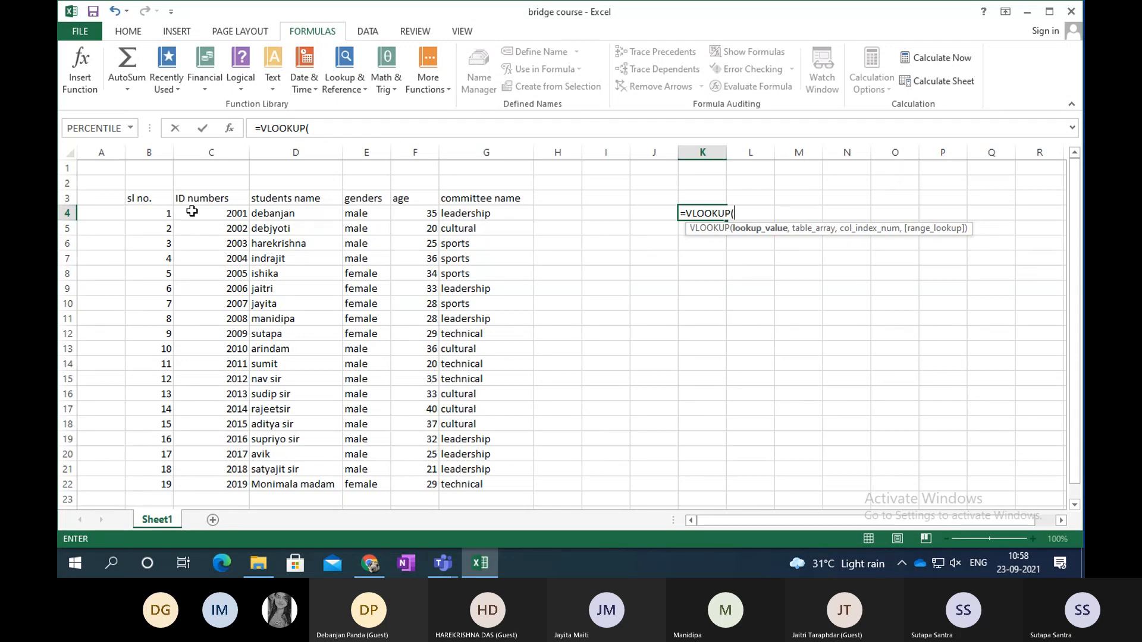
left_click(223, 348)
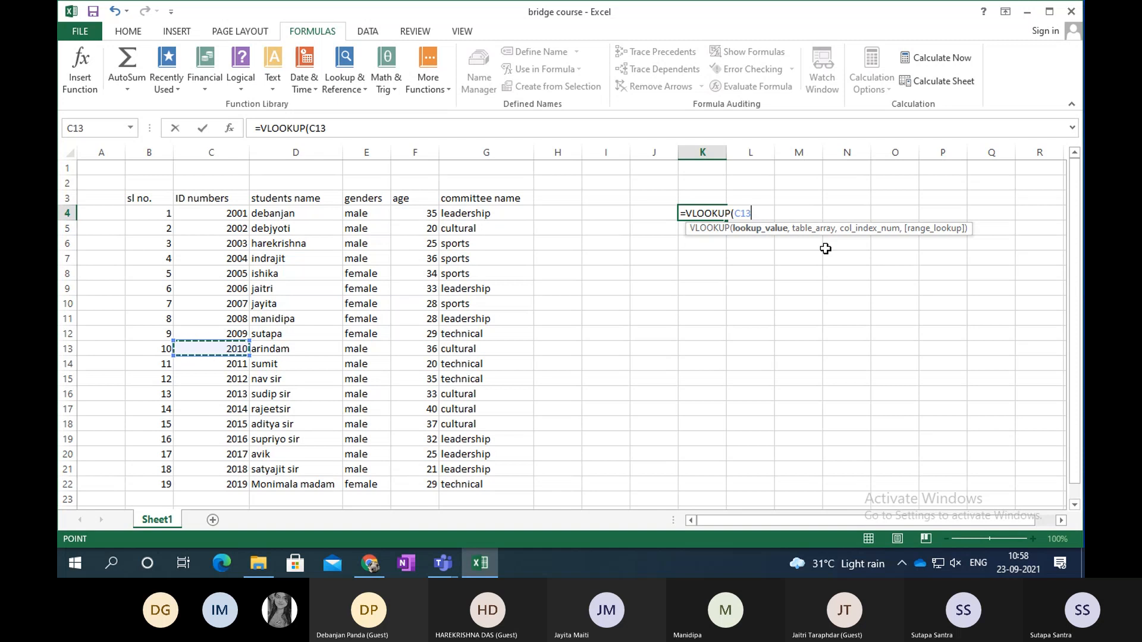
type(",")
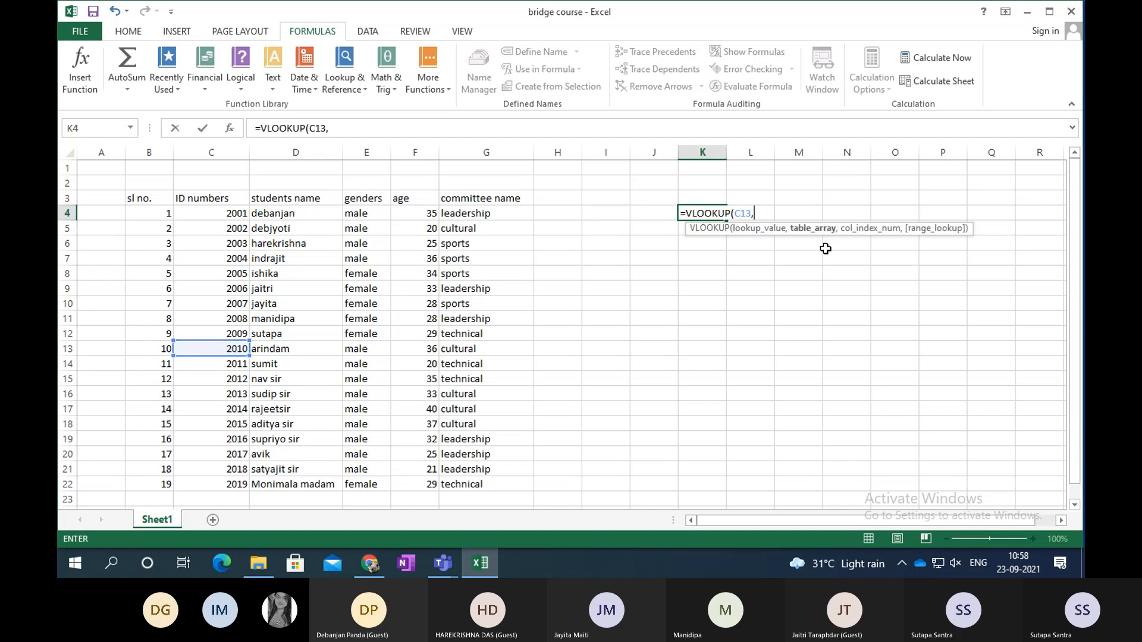
Complete K4's VLOOKUP with D4:G22 as the table array and 1 as the column index, and commit the formula.
left_click(271, 213)
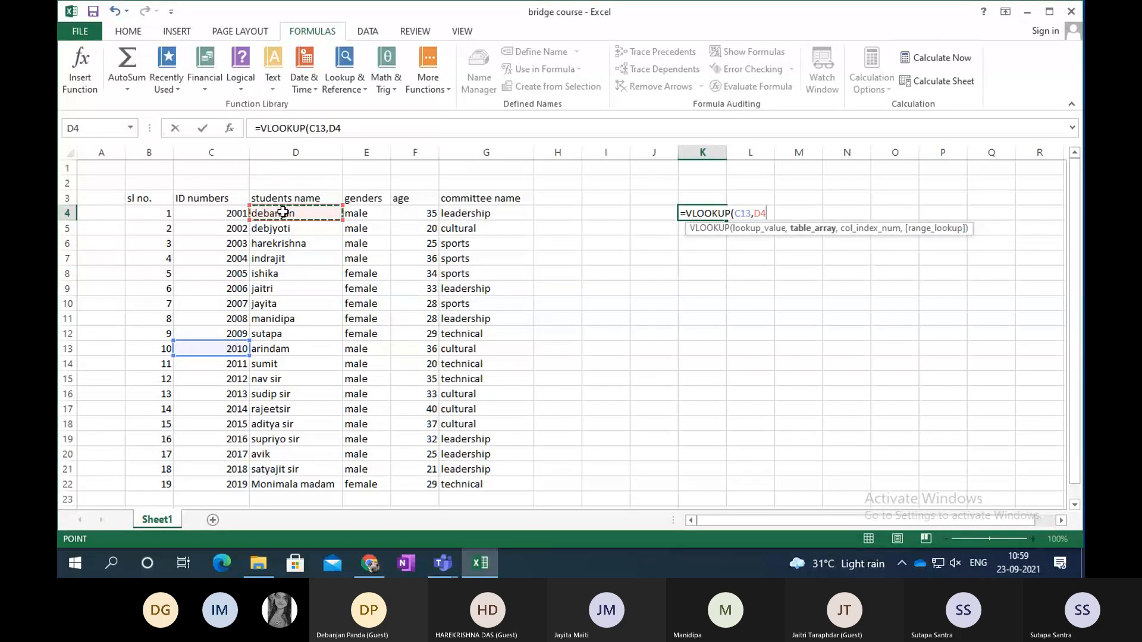
left_click_drag(283, 213, 468, 485)
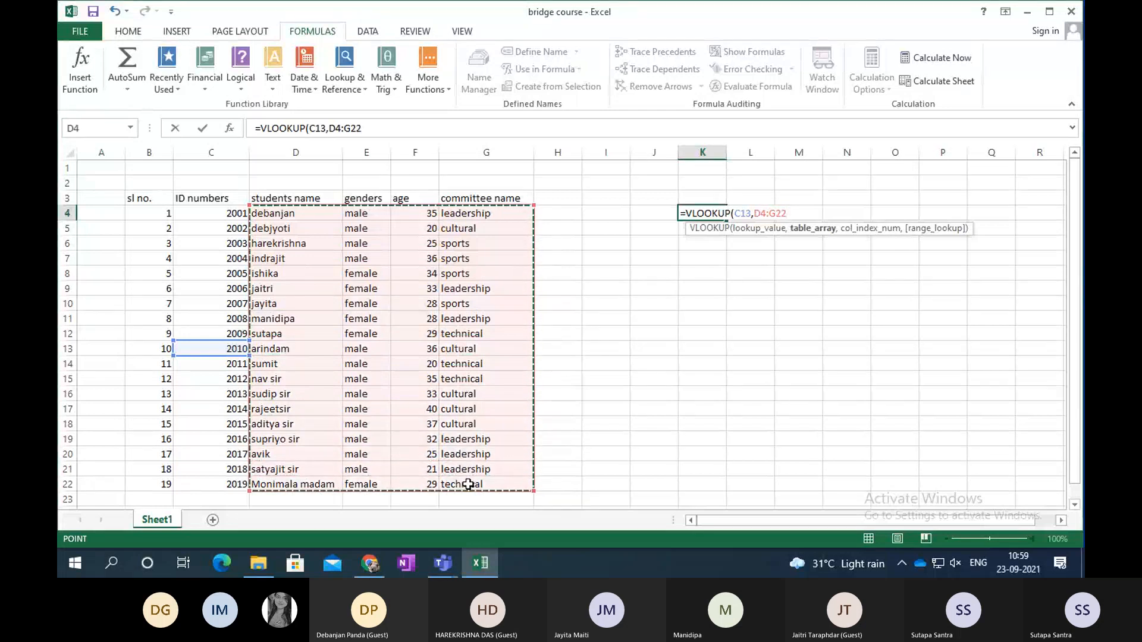
left_click(296, 211)
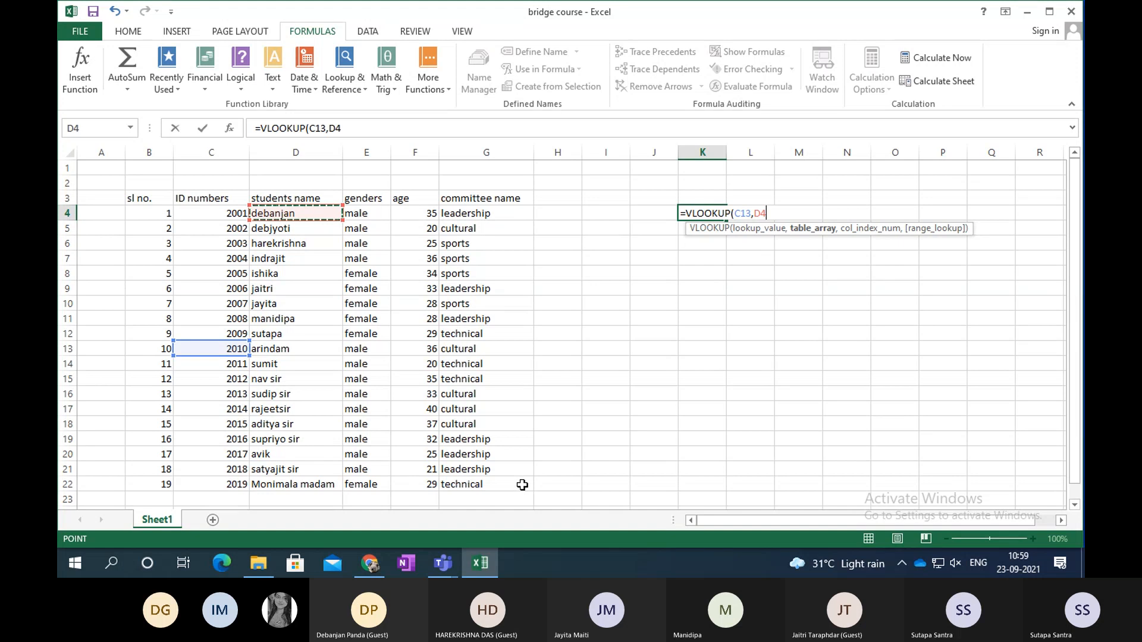
left_click_drag(522, 485, 522, 485)
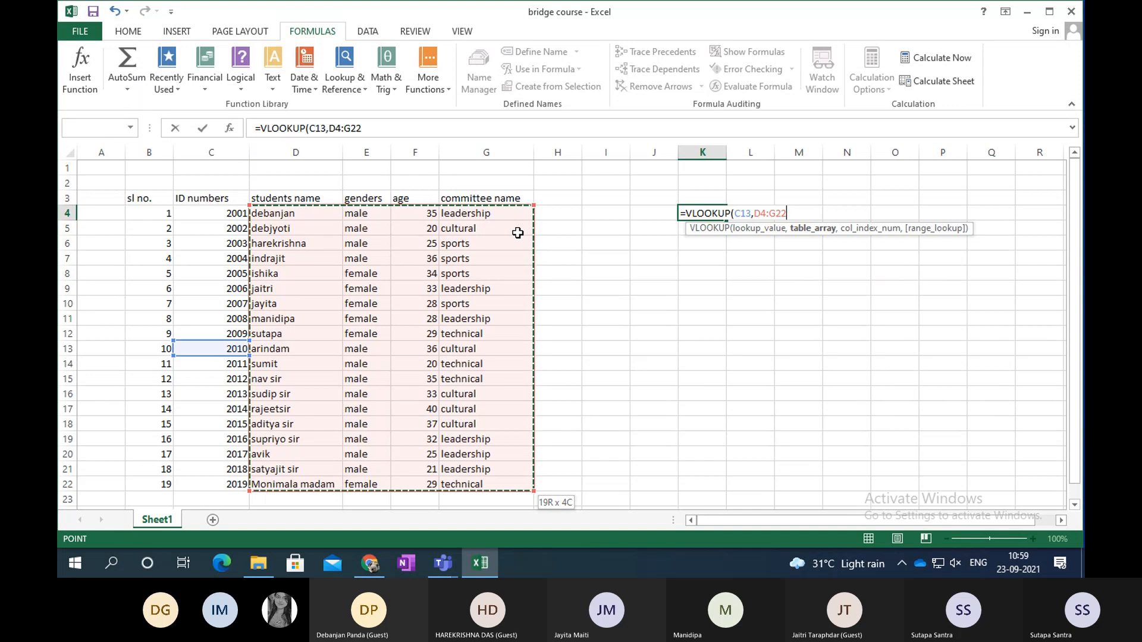
type(",")
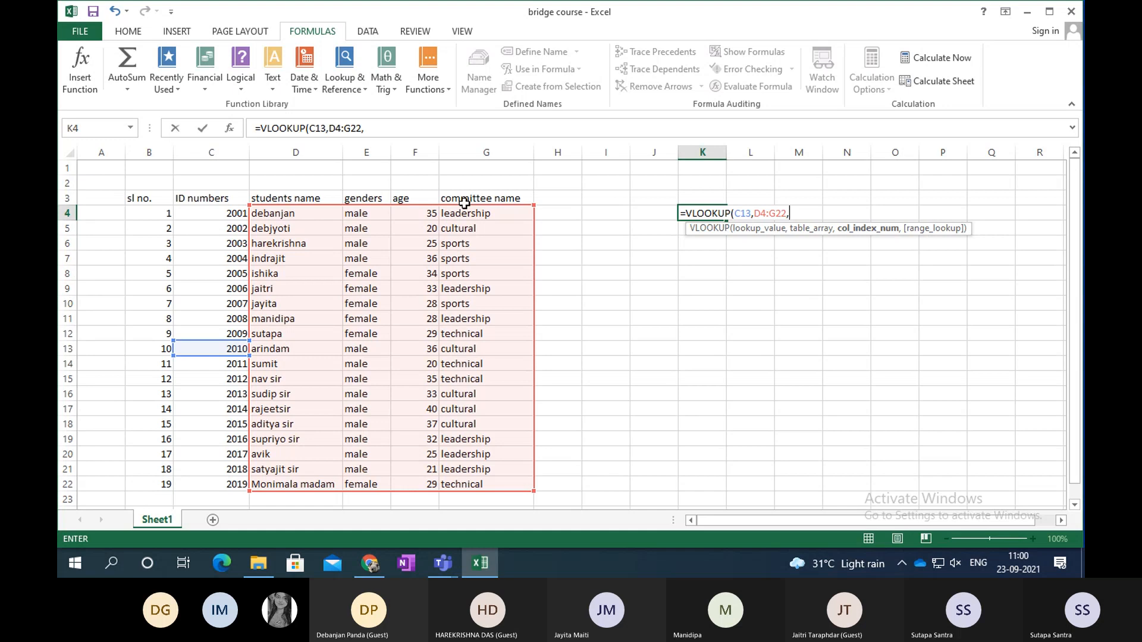
type("1)")
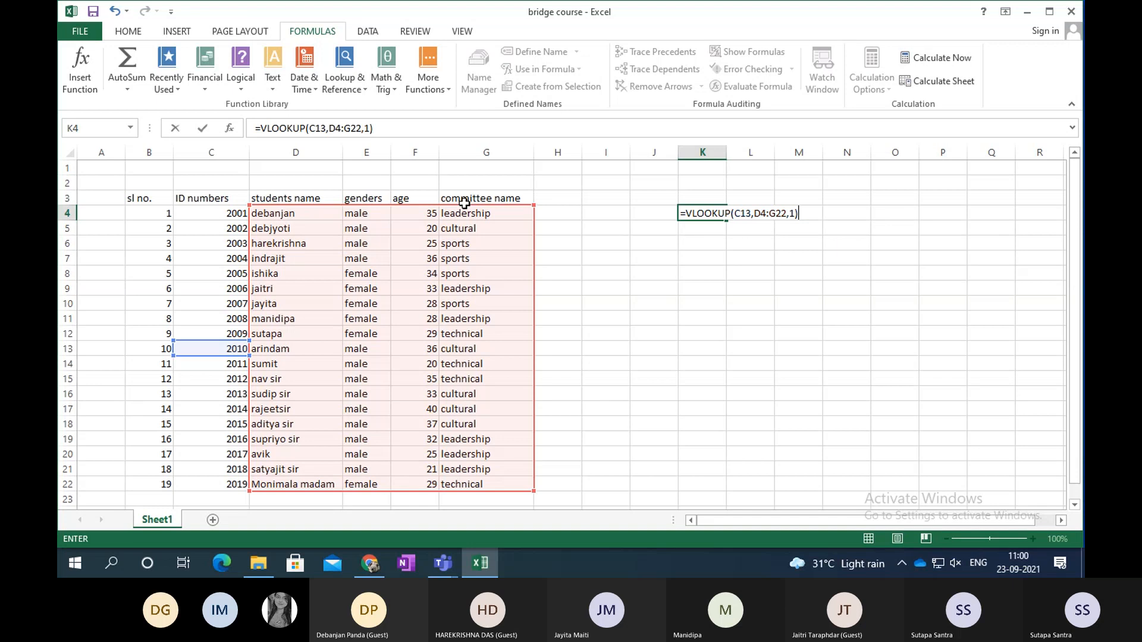
key("Return")
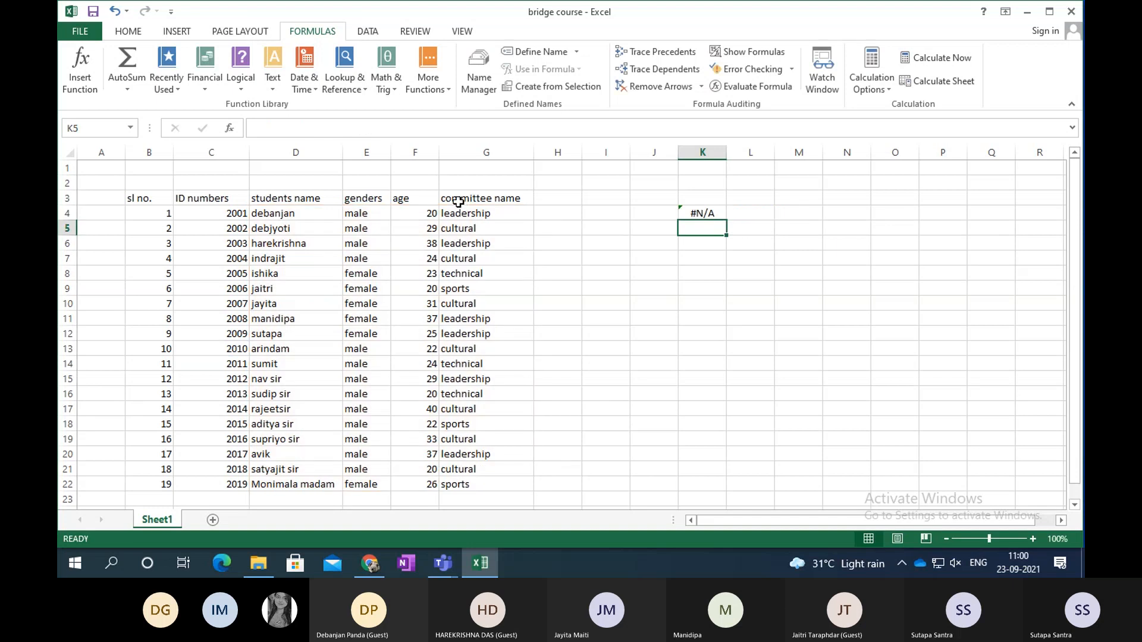
Set the column index in K4's VLOOKUP formula to 2 and commit it.
left_click(703, 214)
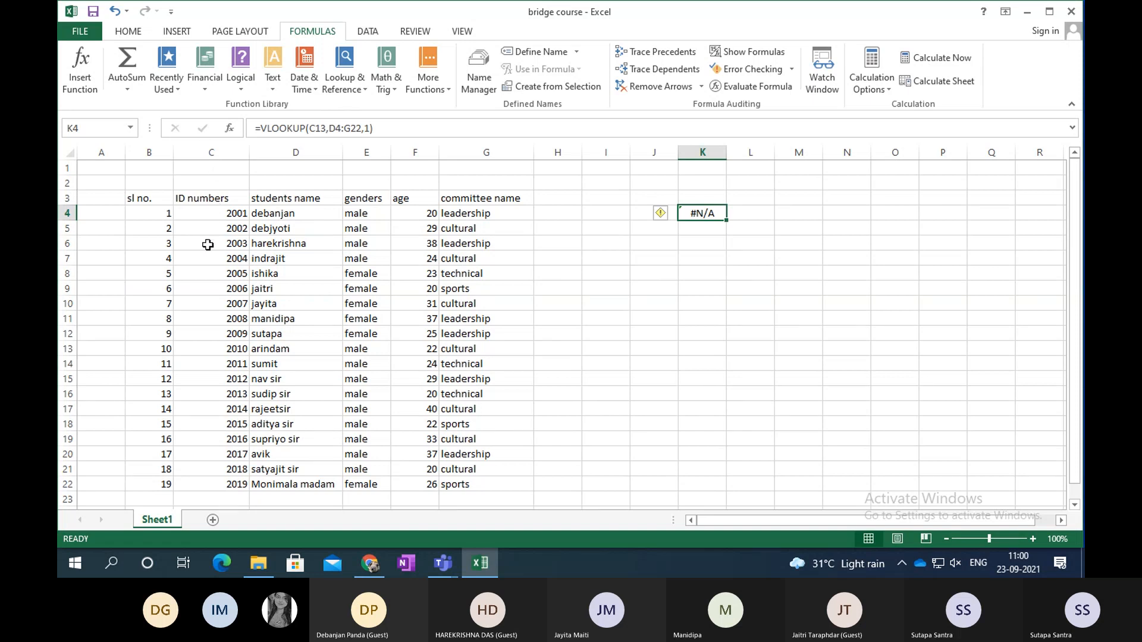
left_click(369, 127)
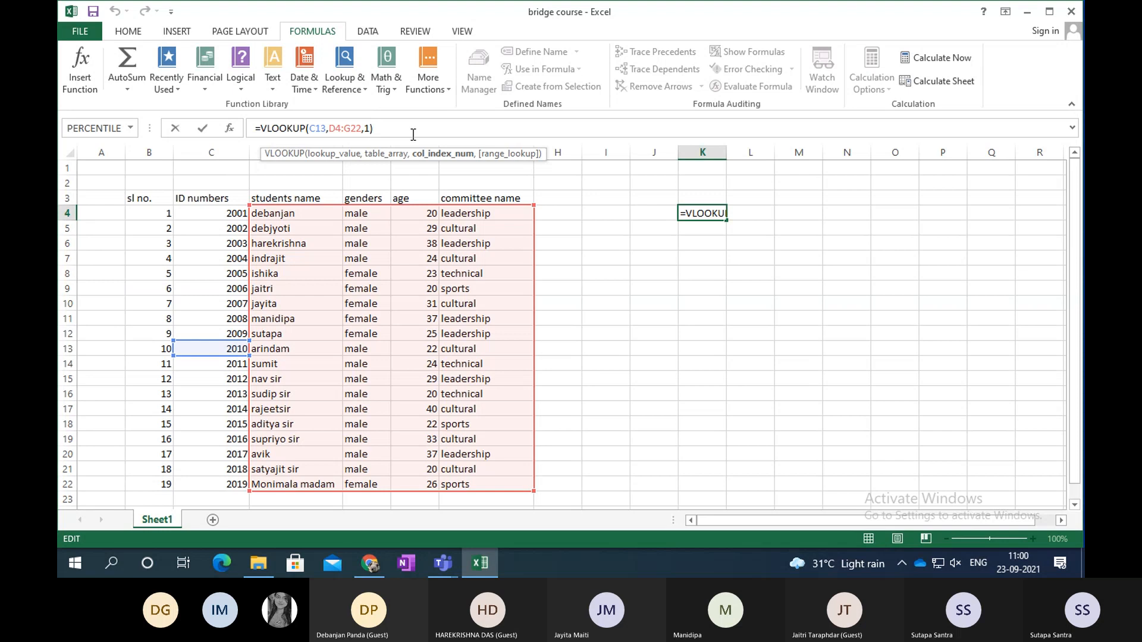
key("BackSpace")
type("2")
key("Return")
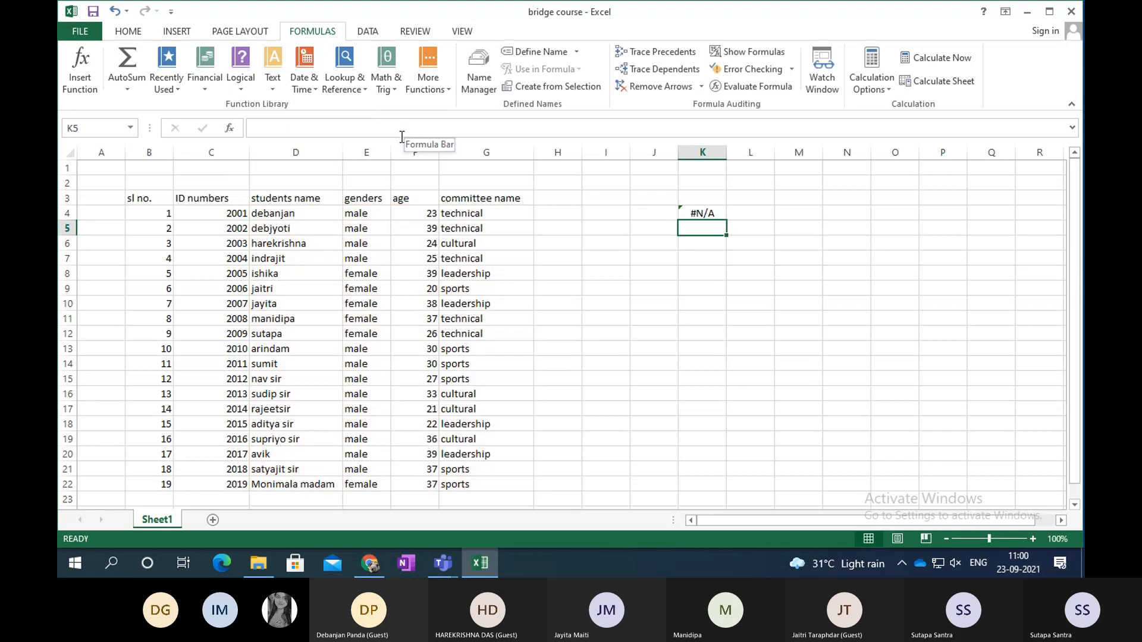
Replace the table array in K4's VLOOKUP formula with C4:G22 so it includes the "ID numbers" column, and commit it.
left_click(695, 213)
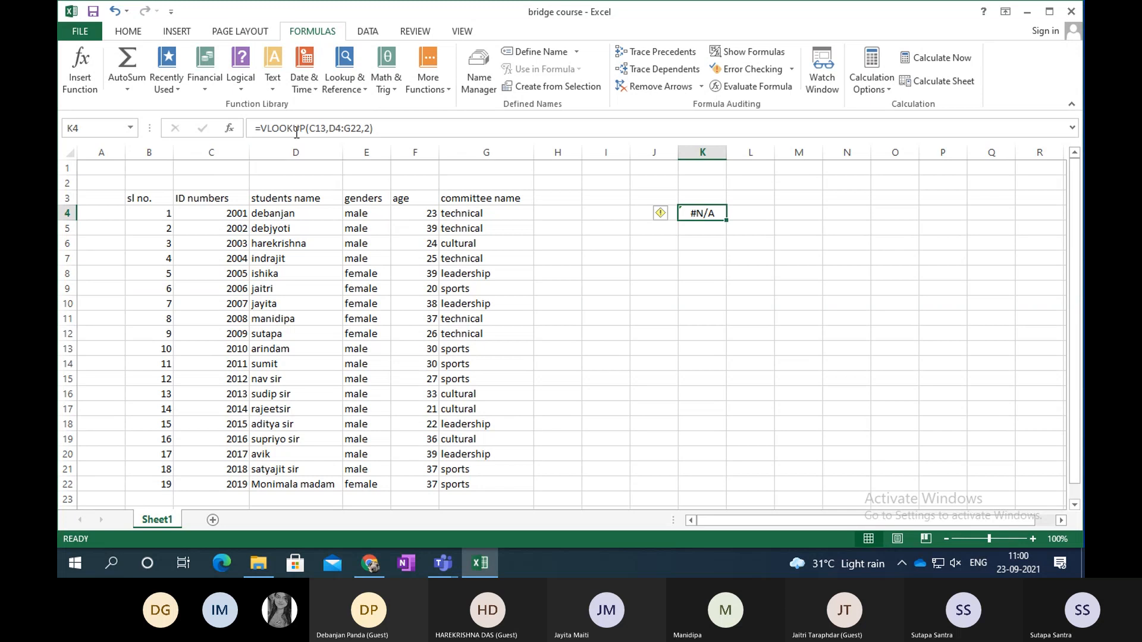
left_click(369, 129)
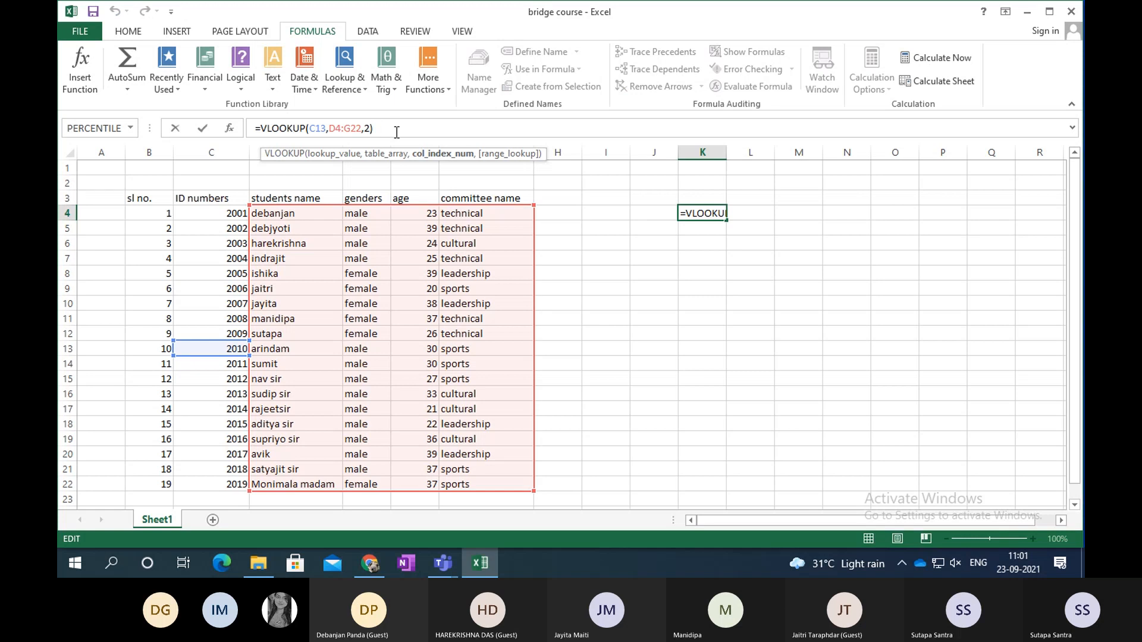
left_click(330, 129)
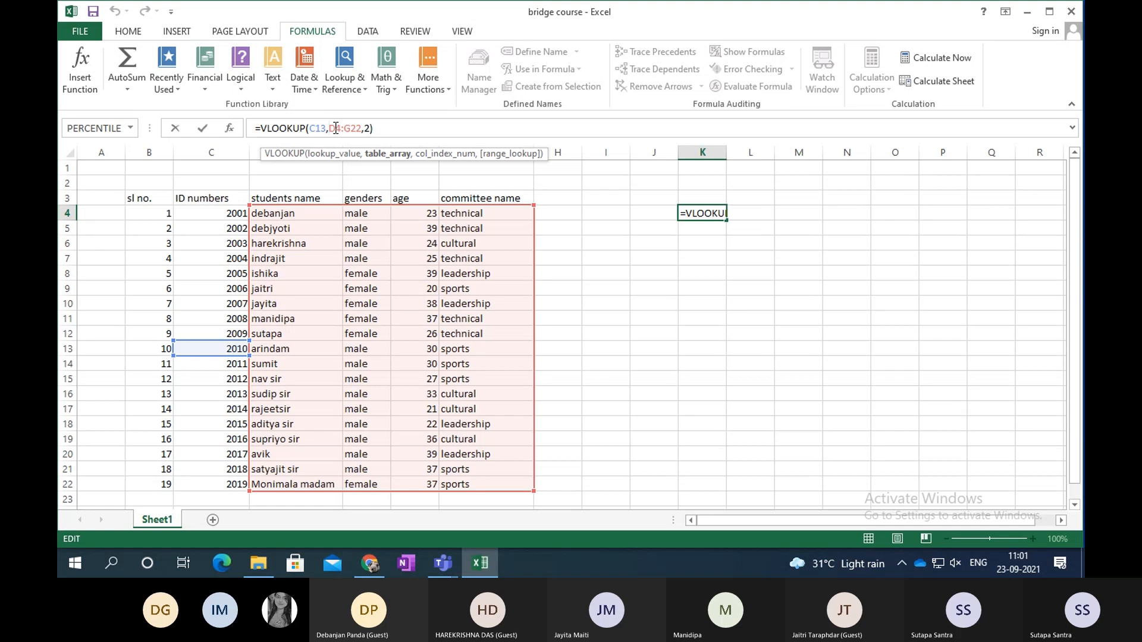
left_click_drag(329, 128, 360, 127)
left_click_drag(234, 214, 483, 482)
key("Return")
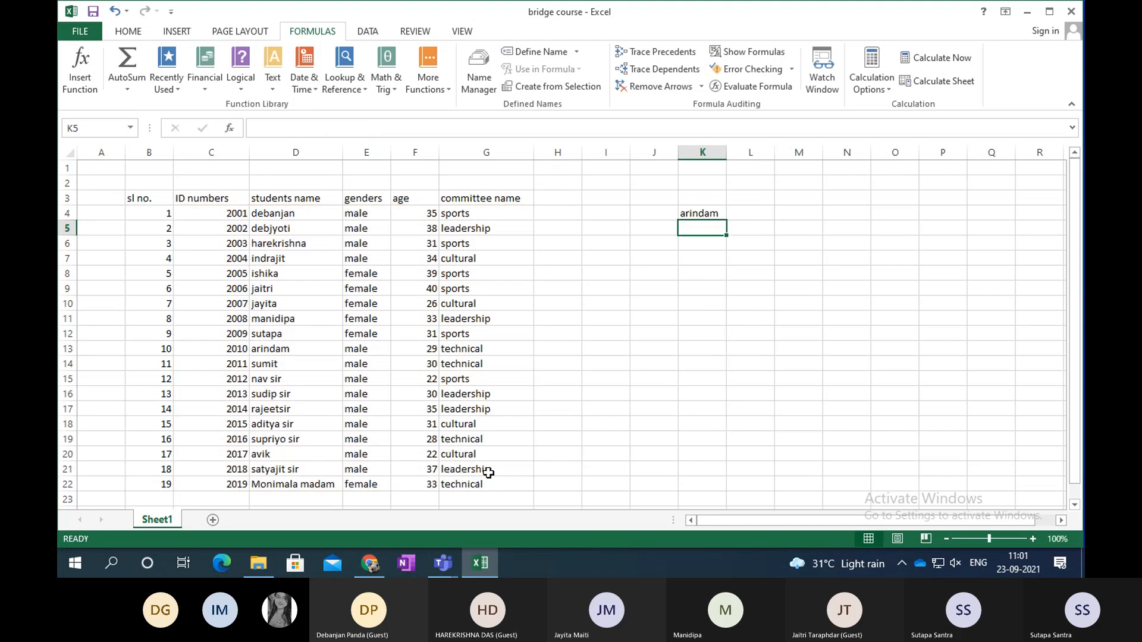
Enter the ID number listed in C16 into cell J4, beside the VLOOKUP result.
left_click(697, 209)
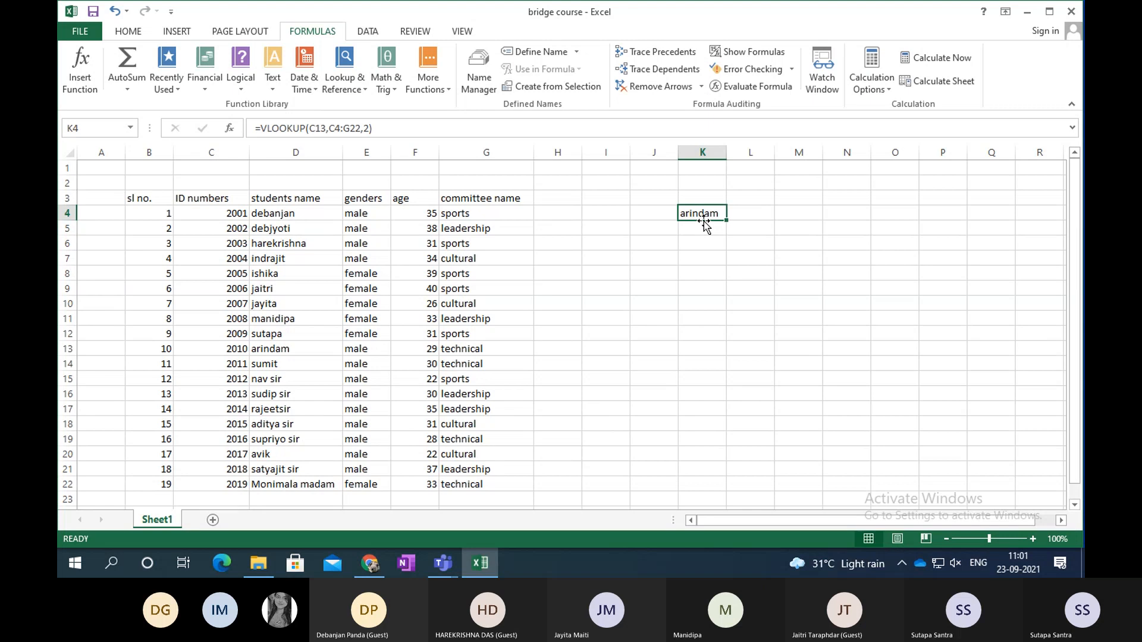
key("Left")
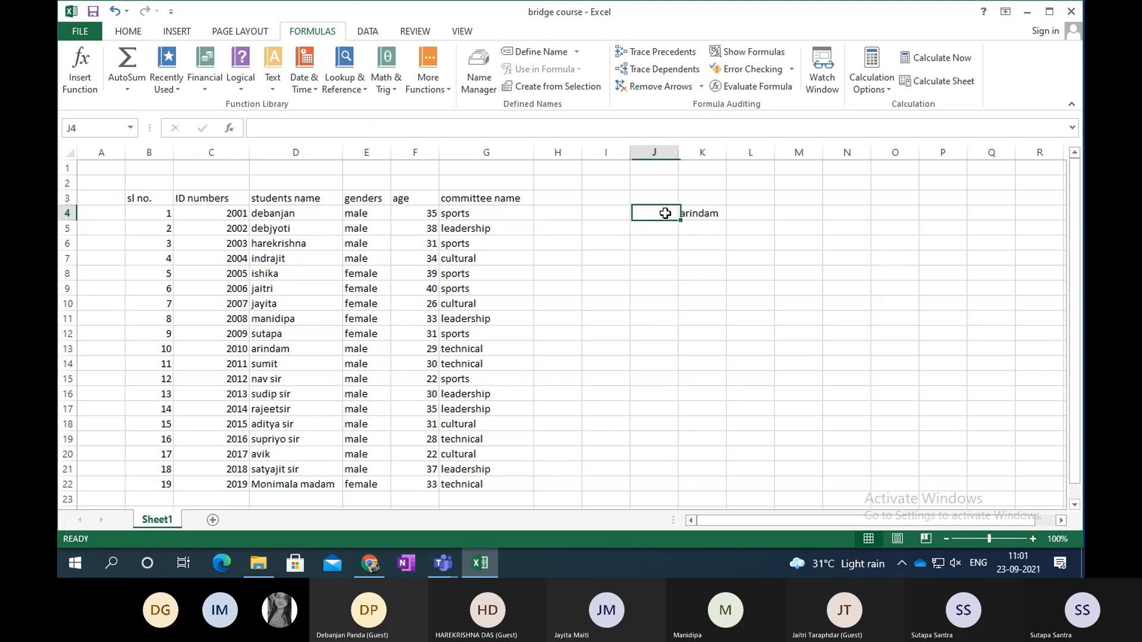
left_click(690, 208)
left_click(659, 217)
type("2013")
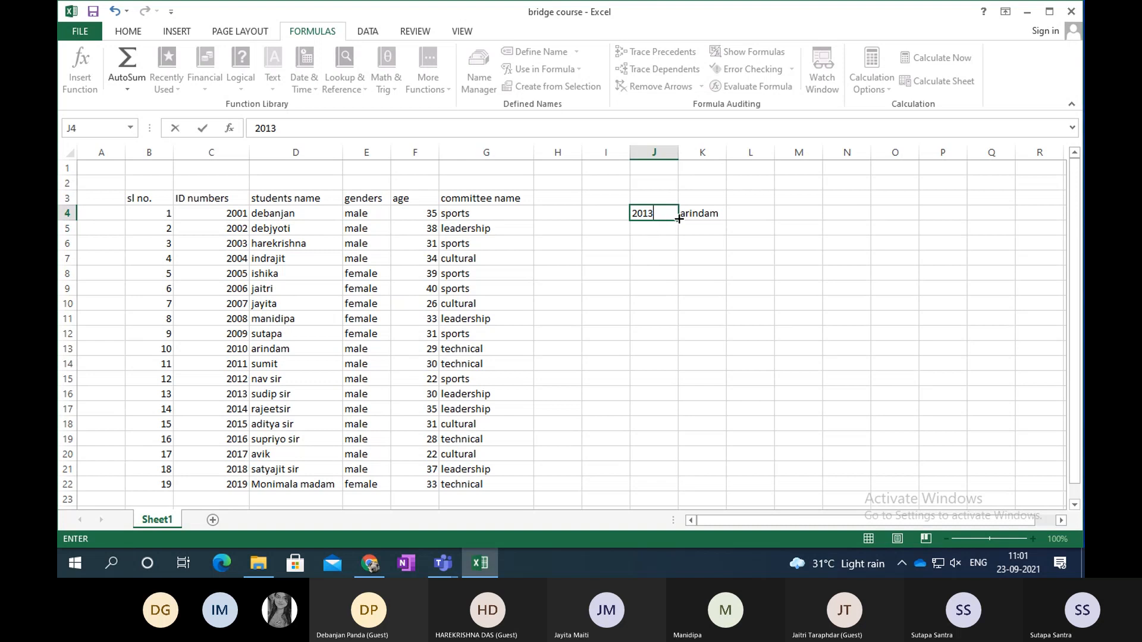
left_click(696, 212)
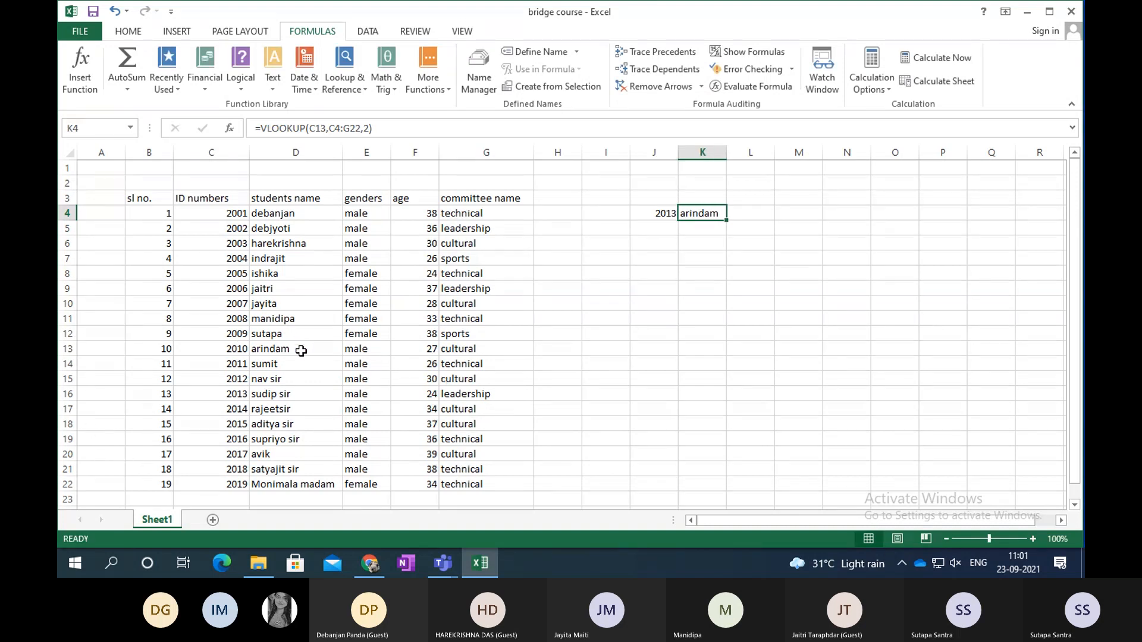
Change the ID number in J4 to the one listed in C13.
left_click(669, 212)
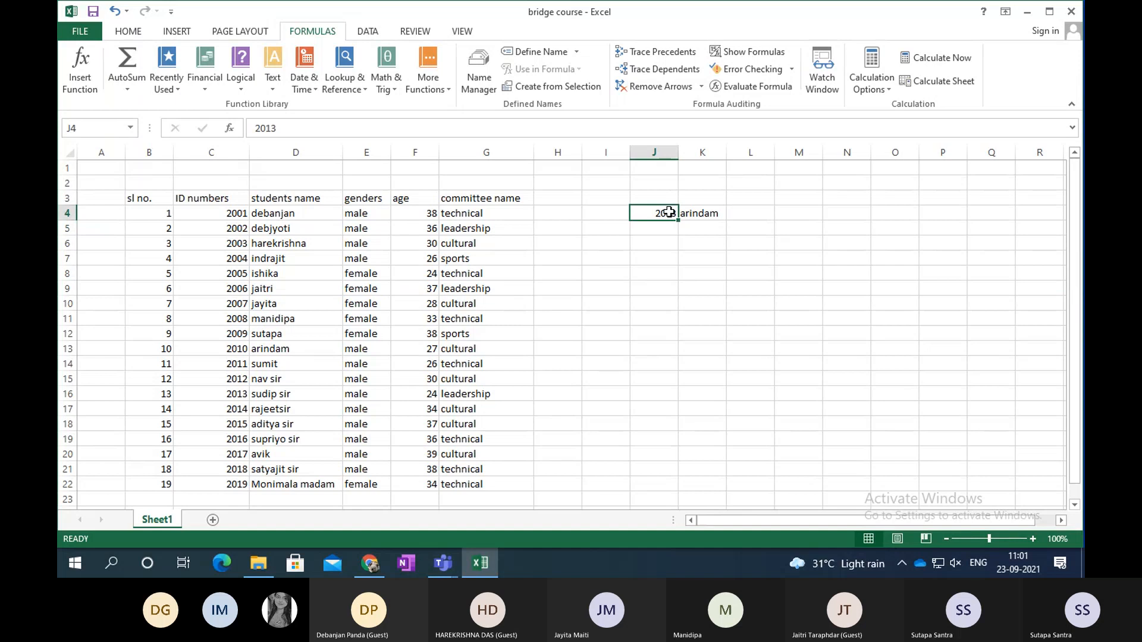
left_click(277, 130)
key("BackSpace")
type("0")
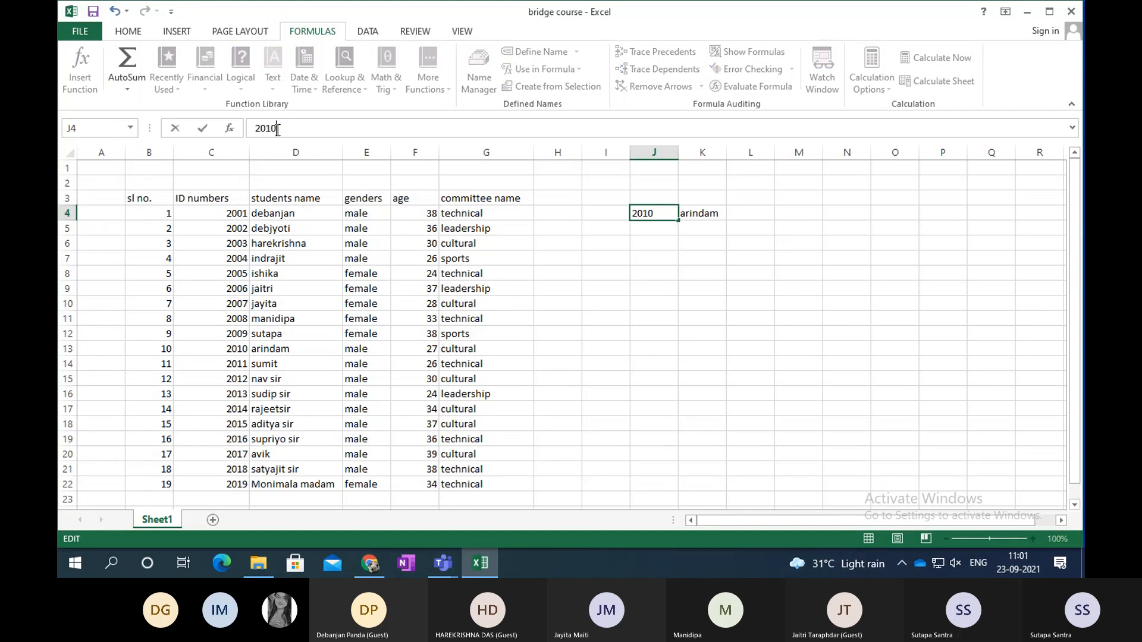
left_click(693, 213)
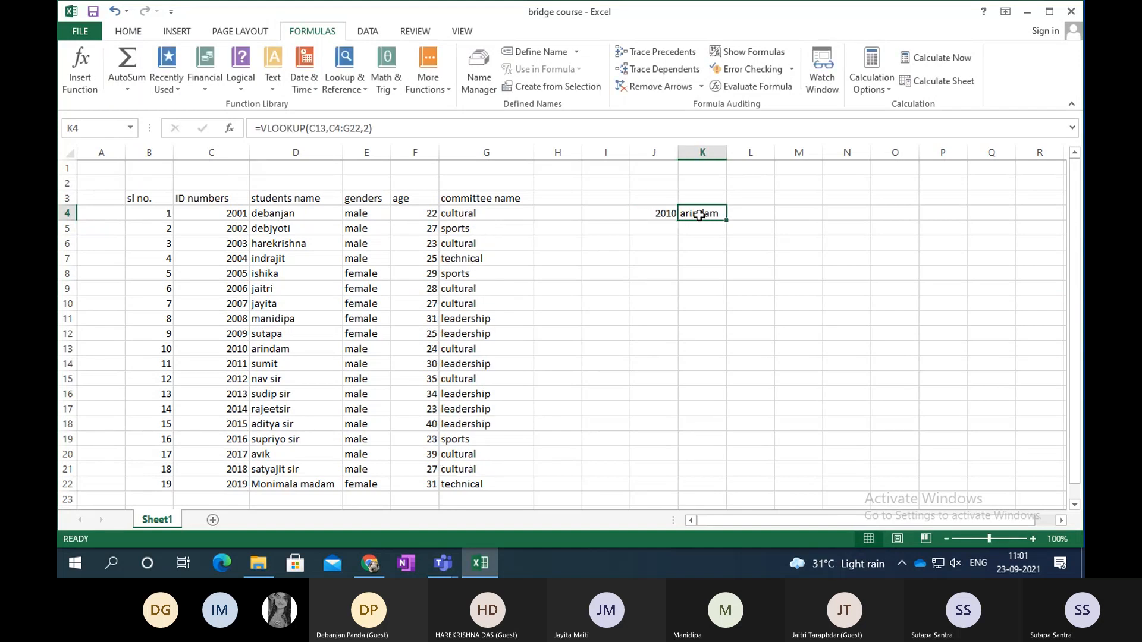
Replace the lookup value in K4's VLOOKUP formula with a reference to J4 and commit it.
left_click(327, 129)
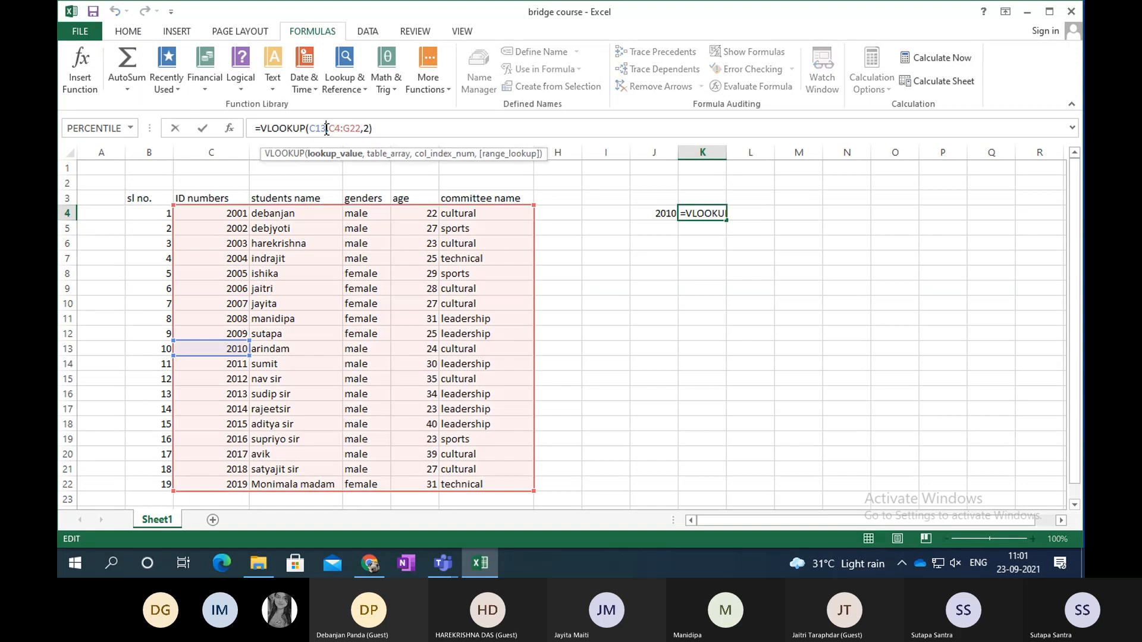
double_click(327, 129)
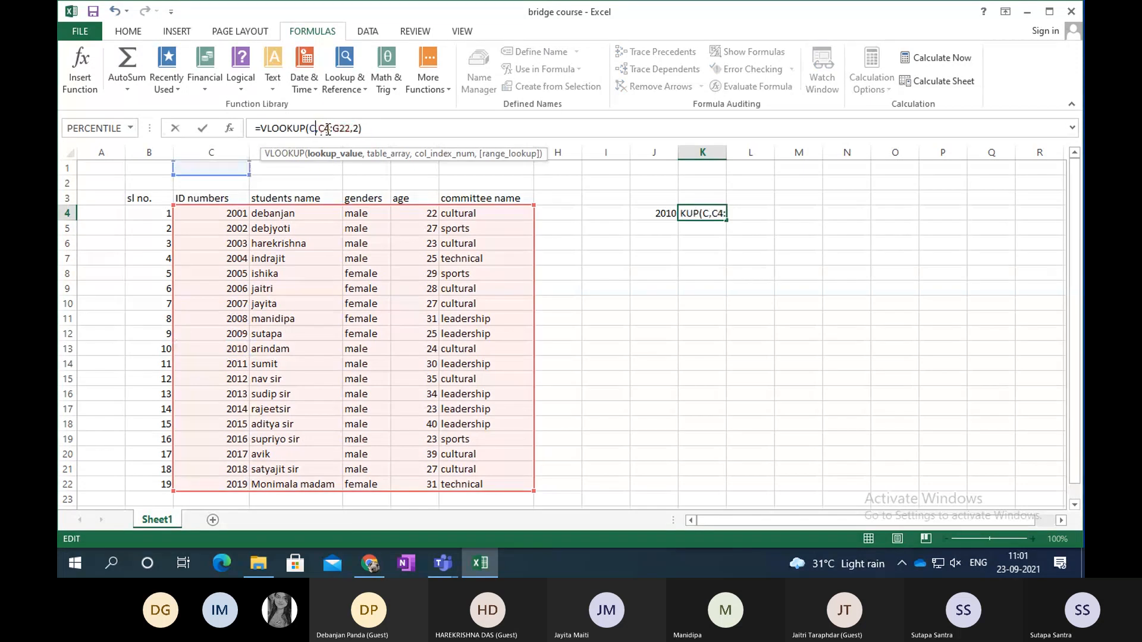
left_click(661, 212)
key("Return")
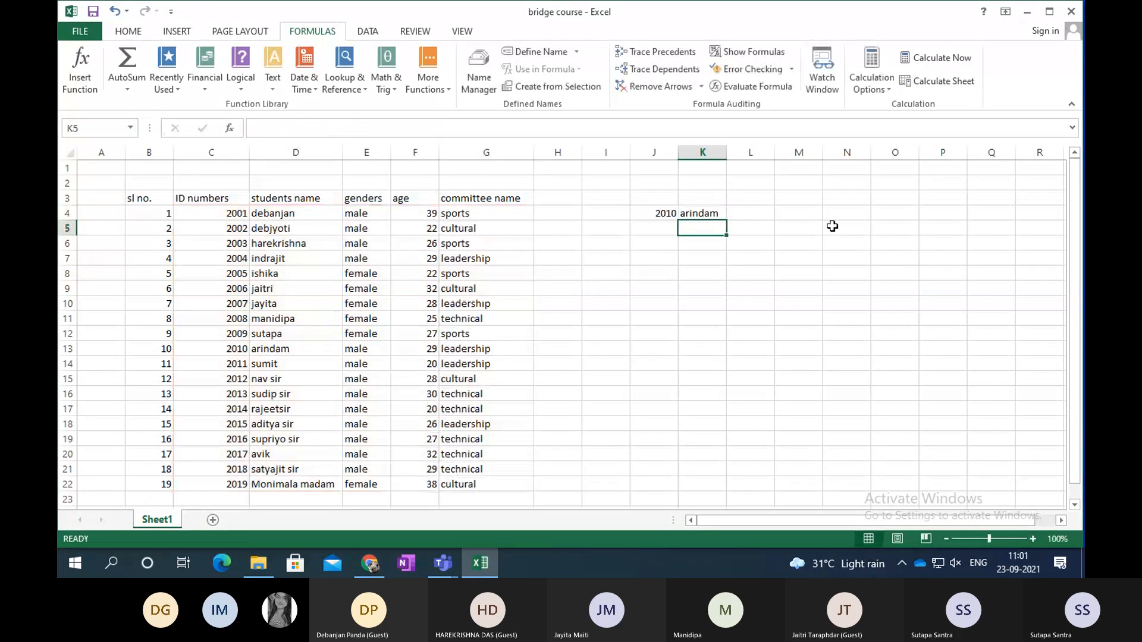
left_click(790, 257)
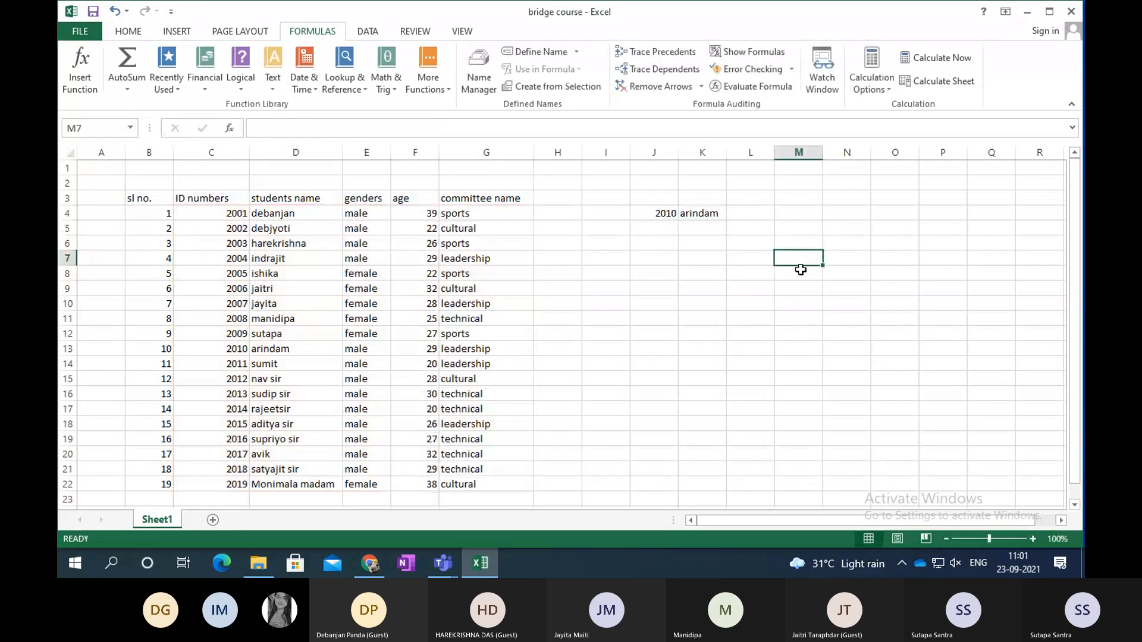
Enter the heading "id number" in J3, above the lookup ID.
left_click(705, 214)
left_click(660, 215)
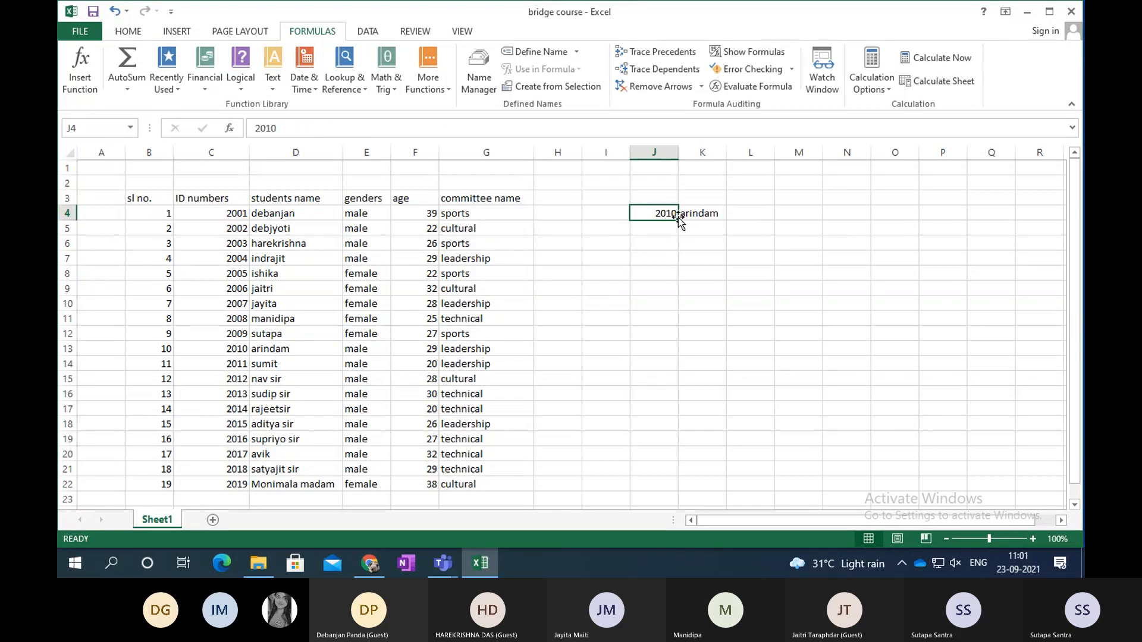
left_click(670, 199)
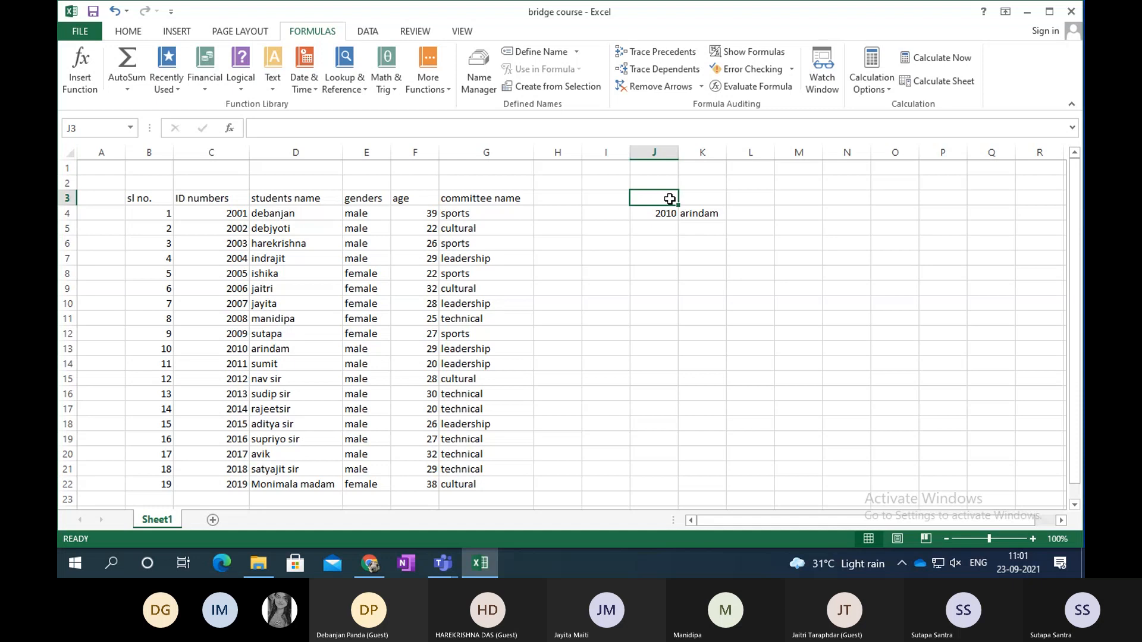
type("id number")
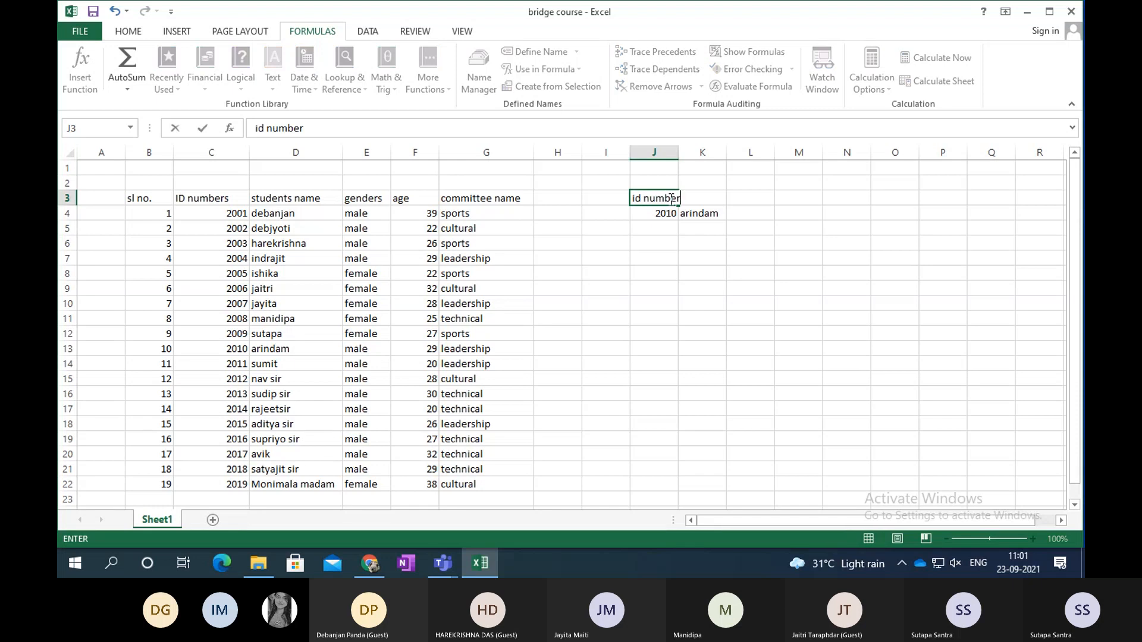
Examine K4's VLOOKUP formula against its lookup ID in J4 and the source table spanning columns C to G.
left_click(654, 292)
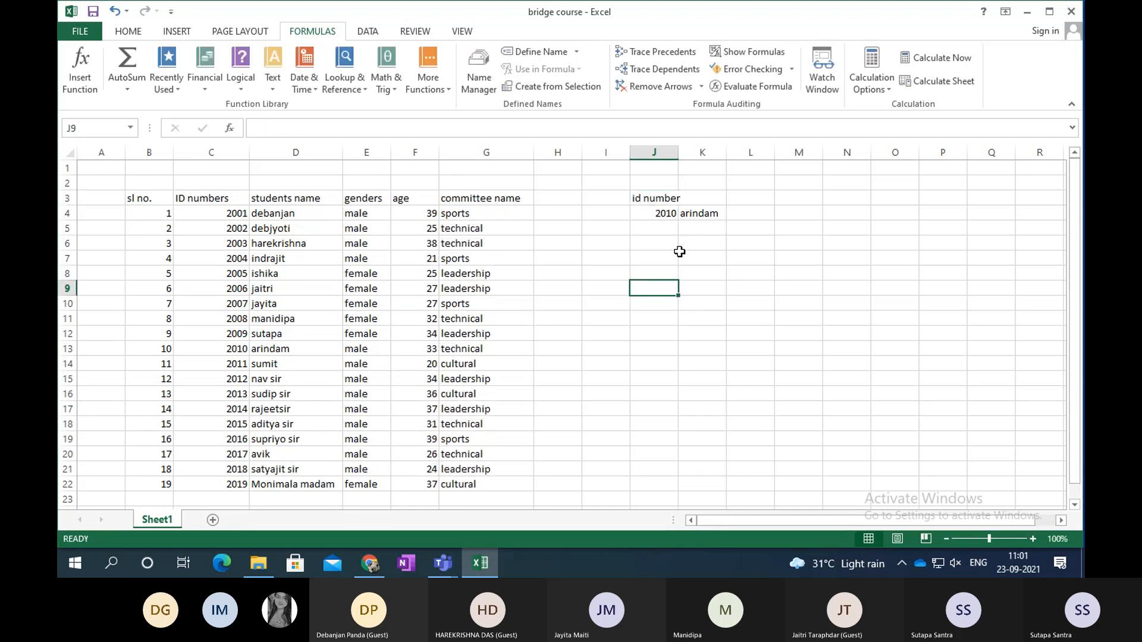
left_click(647, 217)
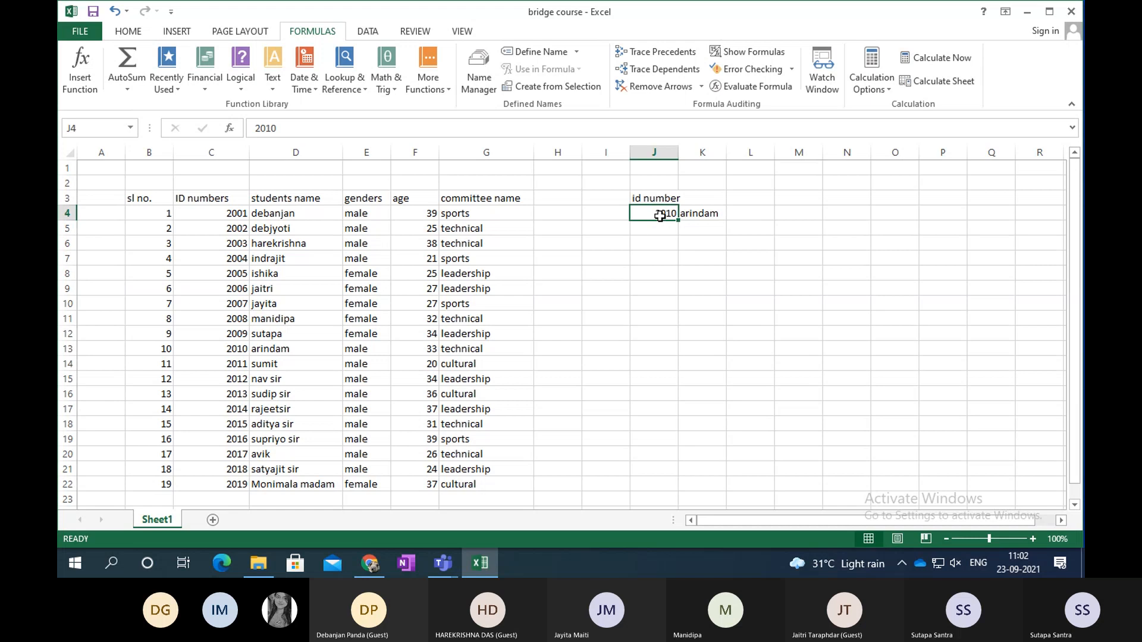
left_click(696, 213)
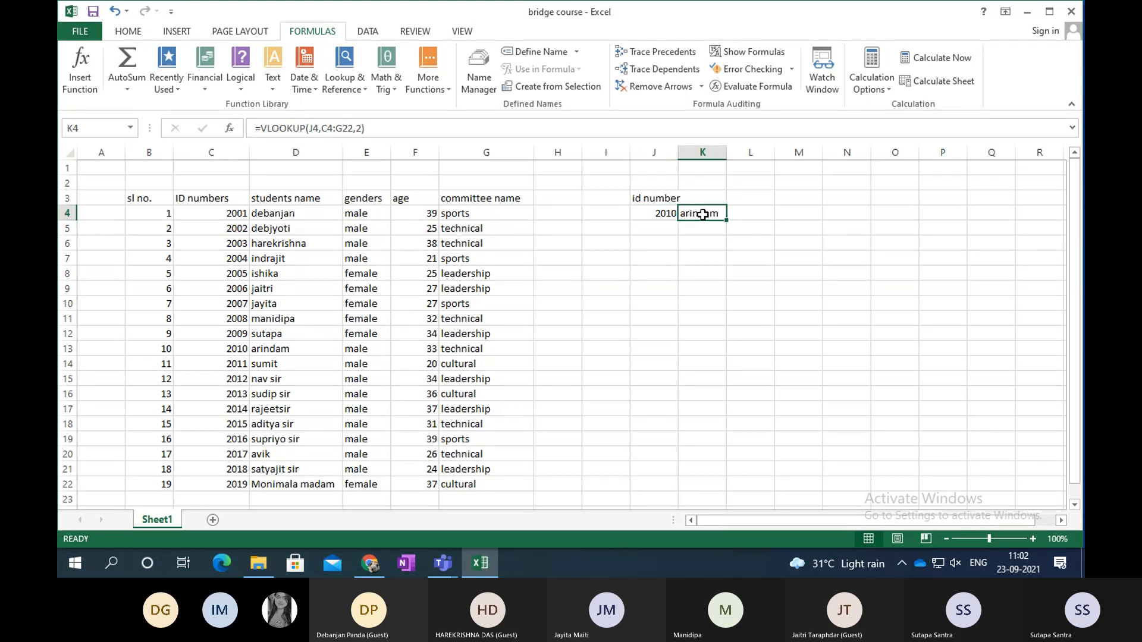
left_click(669, 212)
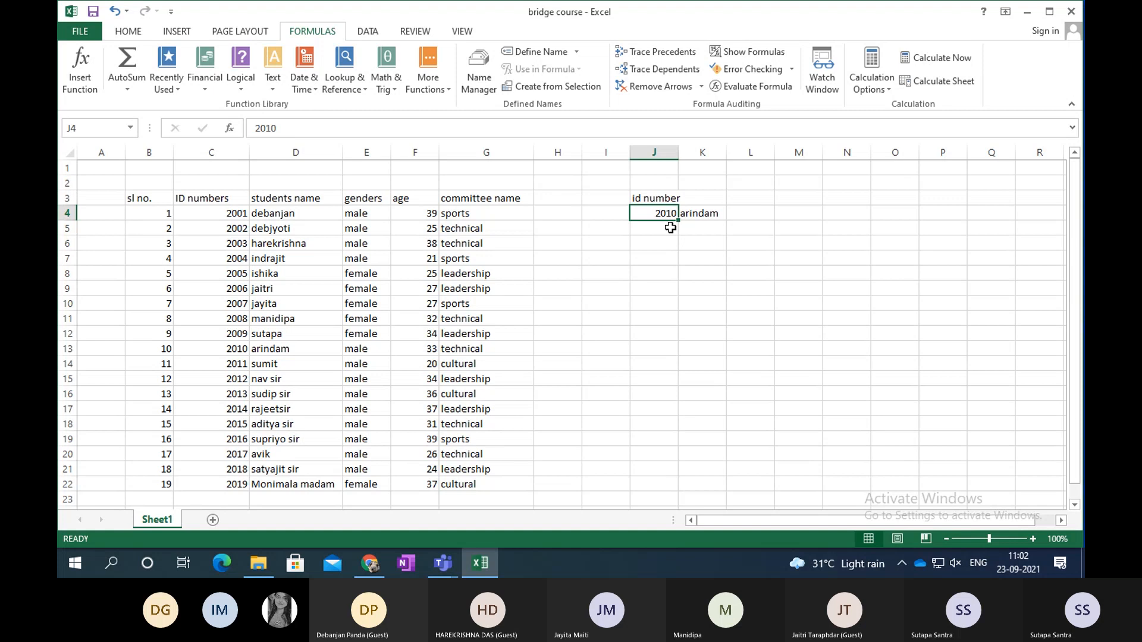
left_click(693, 214)
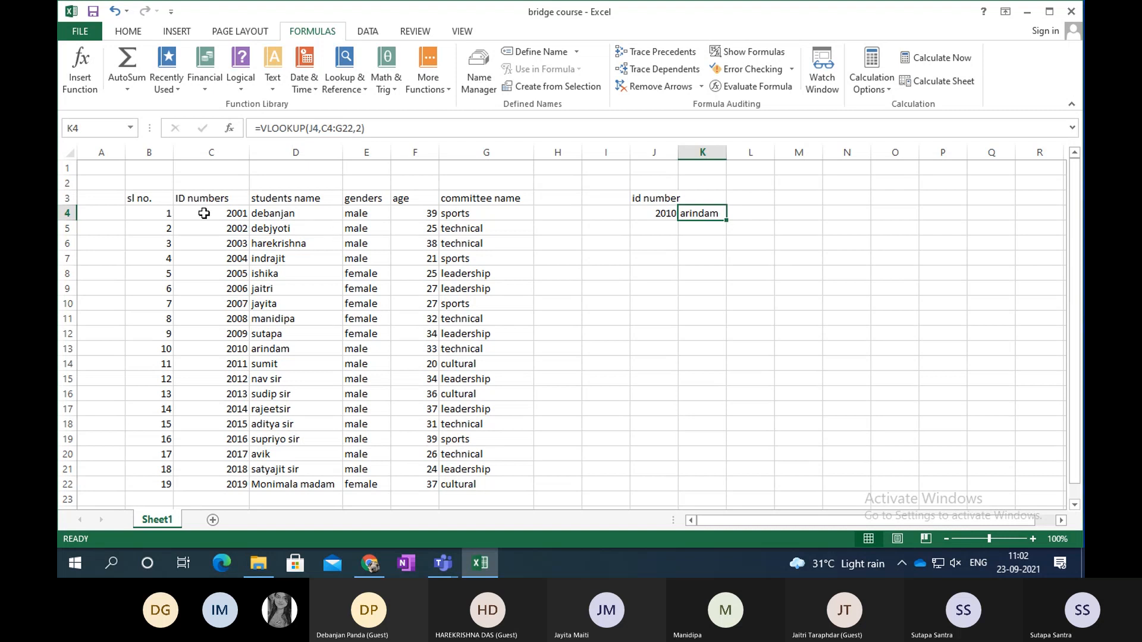
left_click(204, 213)
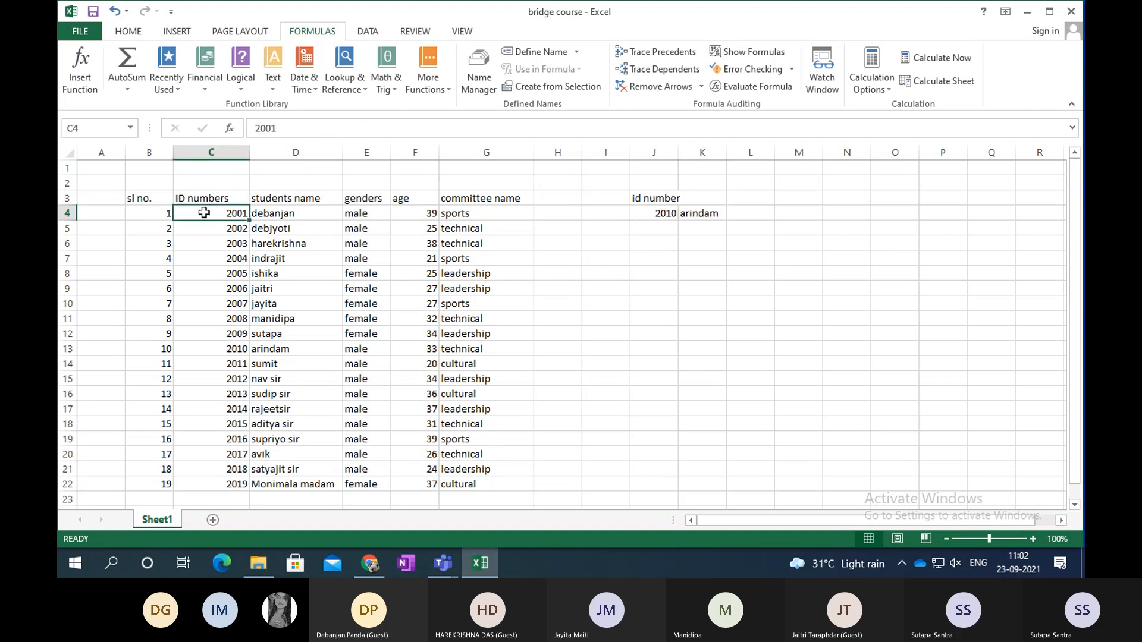
left_click(486, 483)
left_click(212, 201)
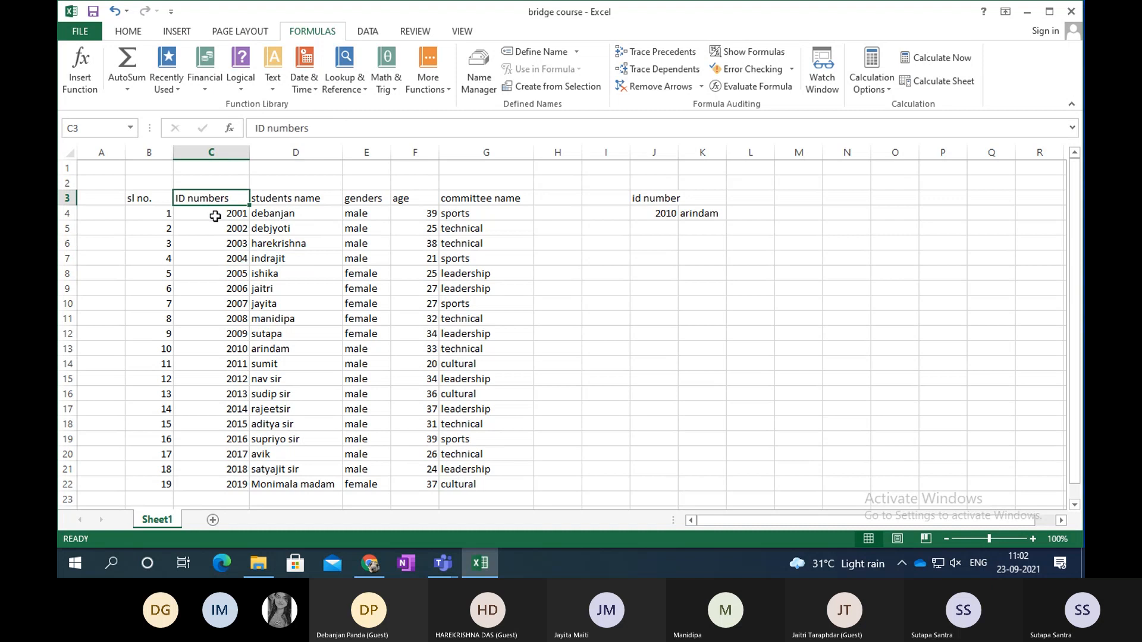
left_click(215, 216)
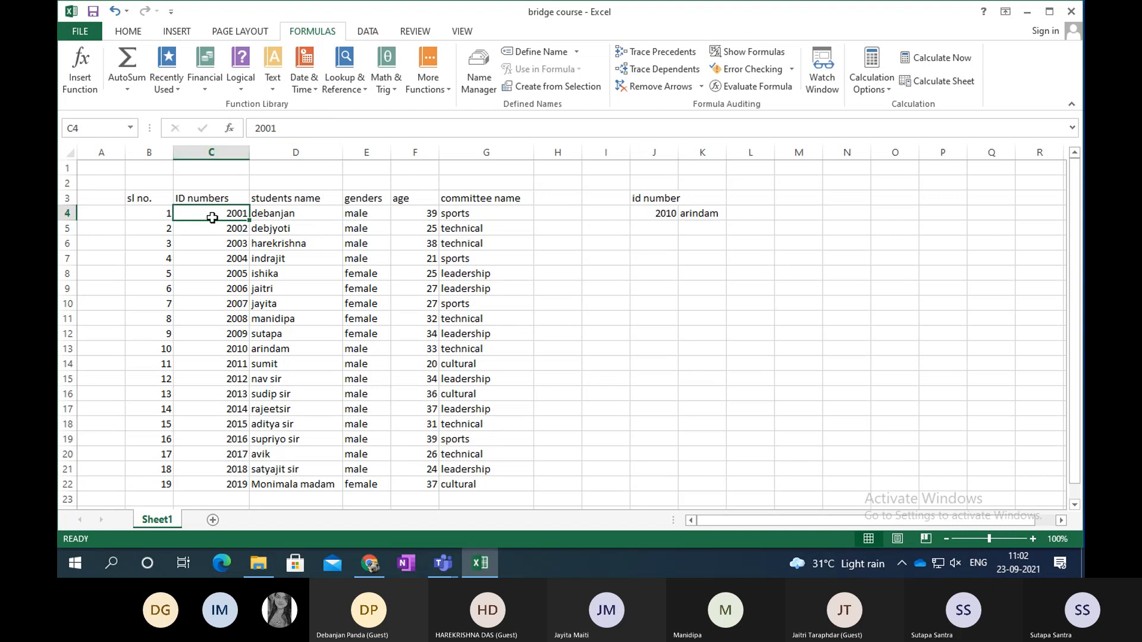
left_click(686, 217)
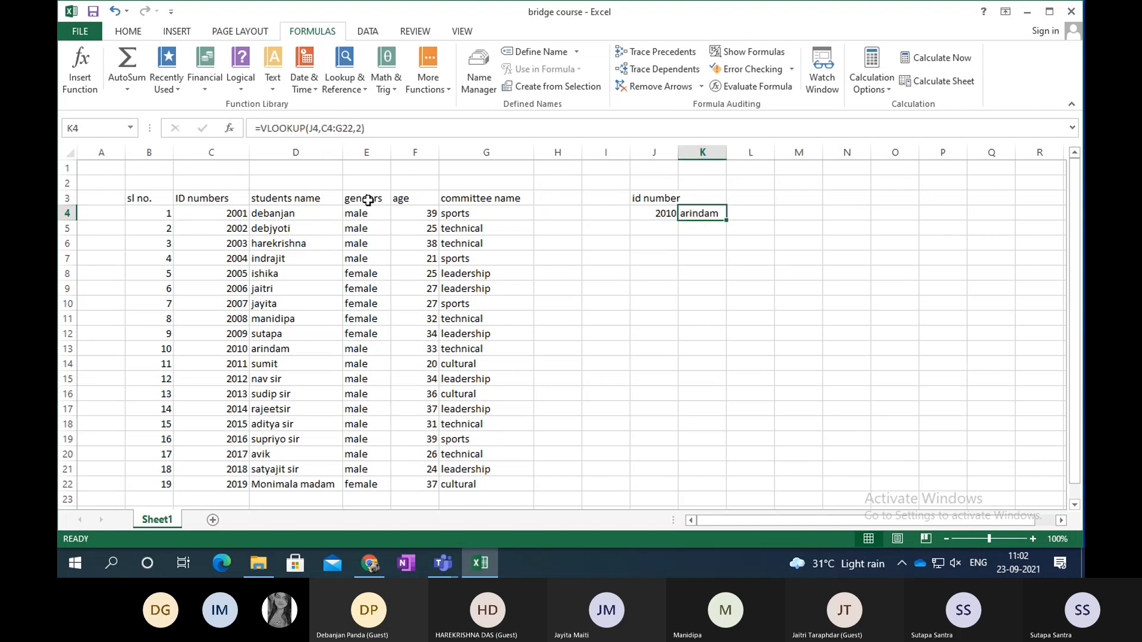
left_click(476, 486)
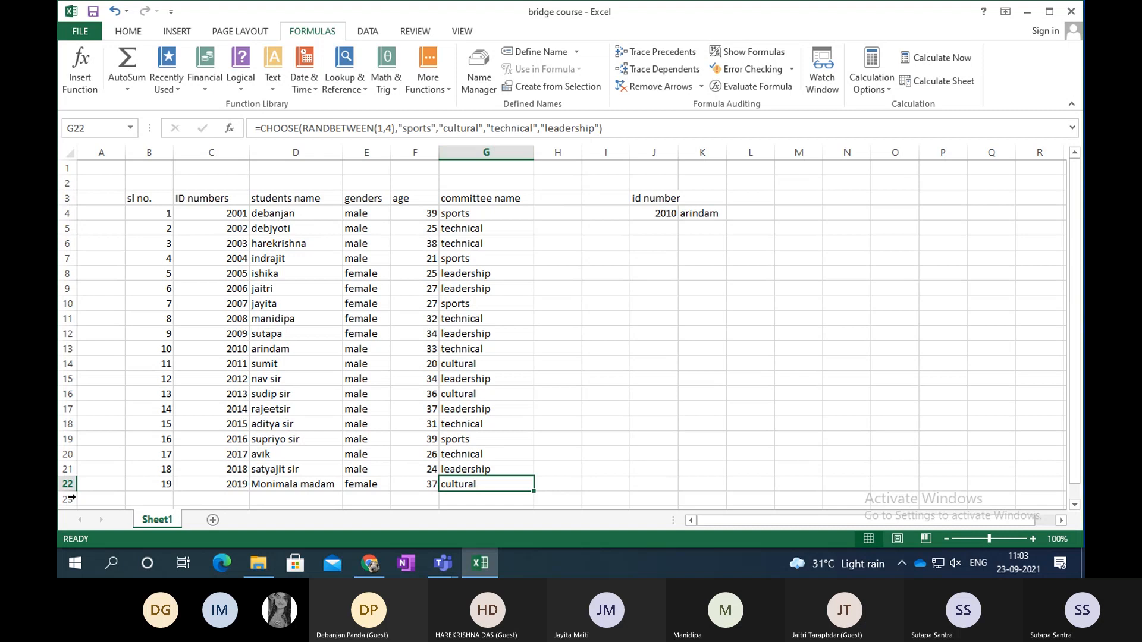
left_click(710, 214)
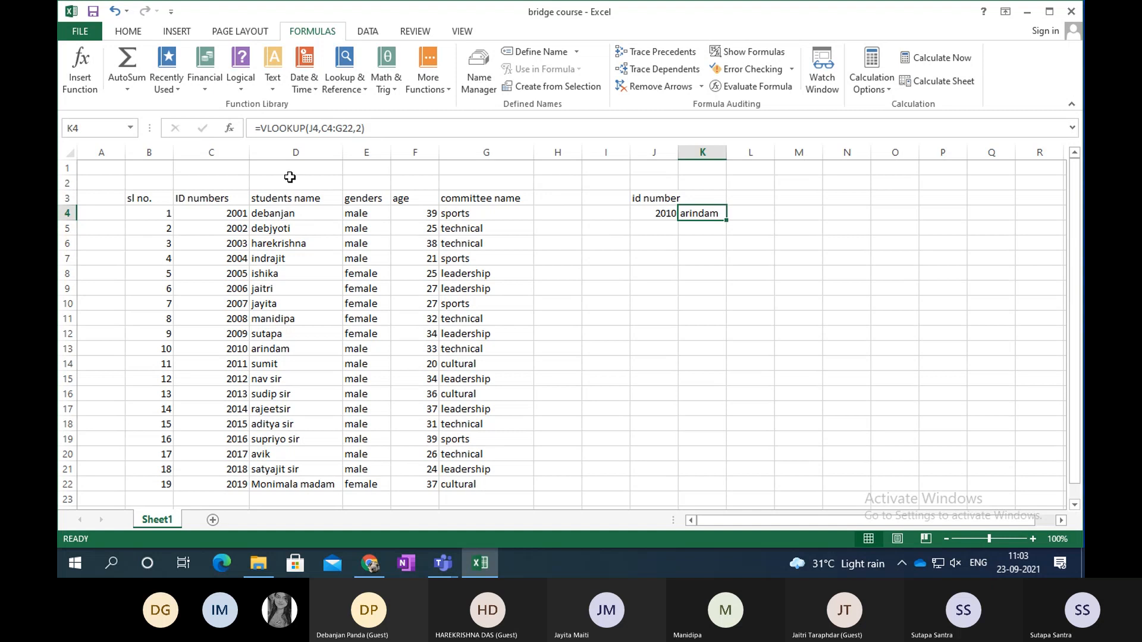
left_click(204, 153)
left_click_drag(205, 153, 523, 158)
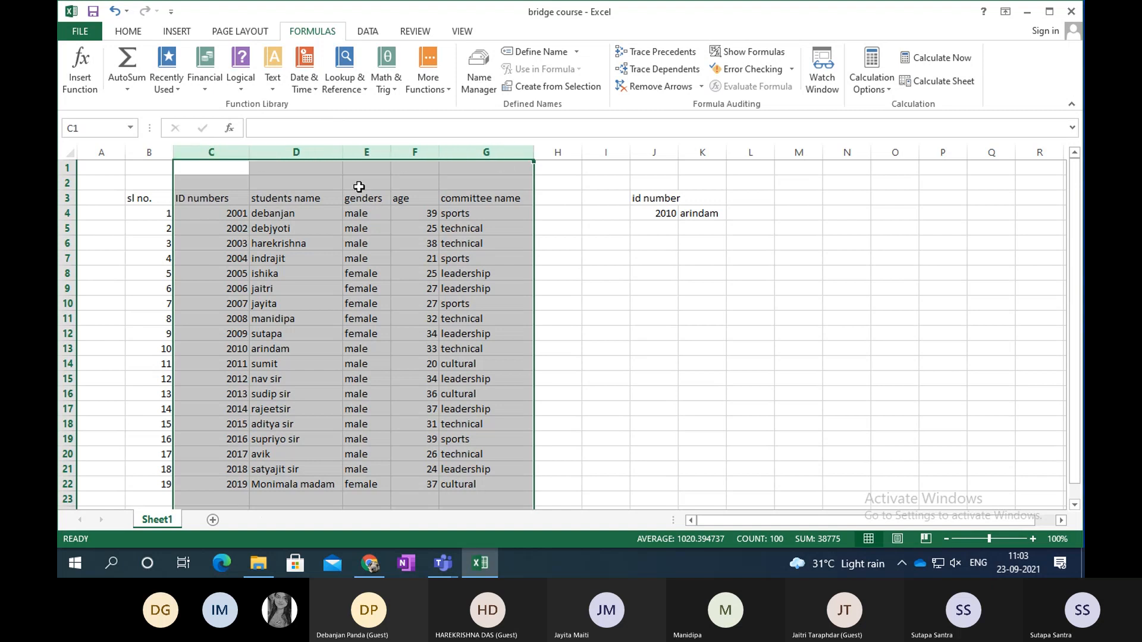
Change the column index in K4's VLOOKUP formula to 5 and check the result against the committee name in row 13.
double_click(694, 216)
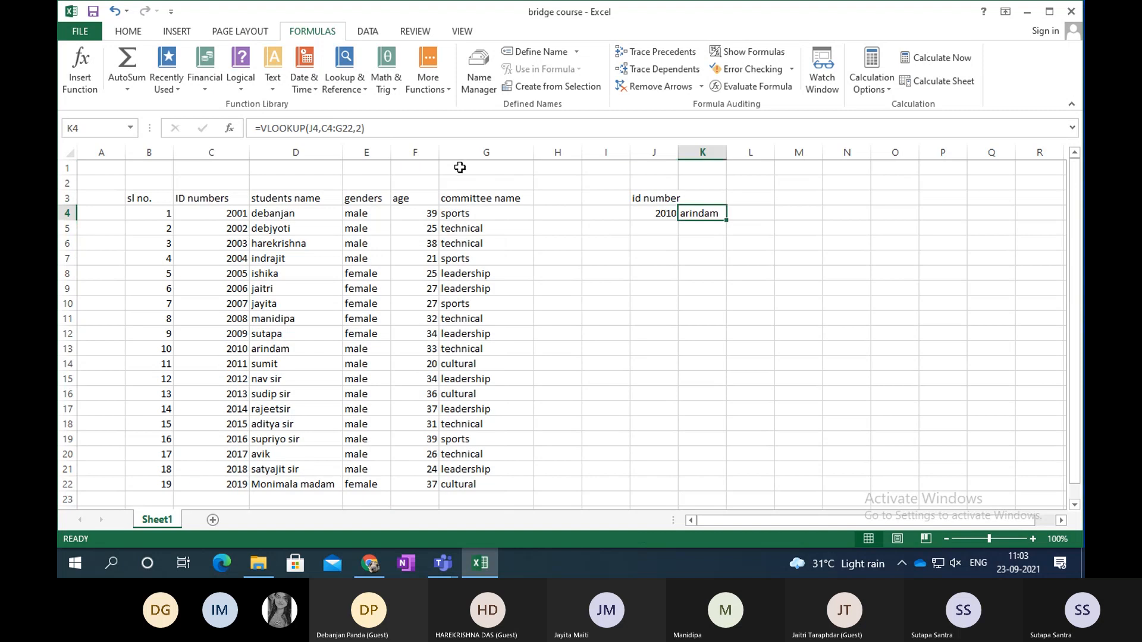
left_click(364, 128)
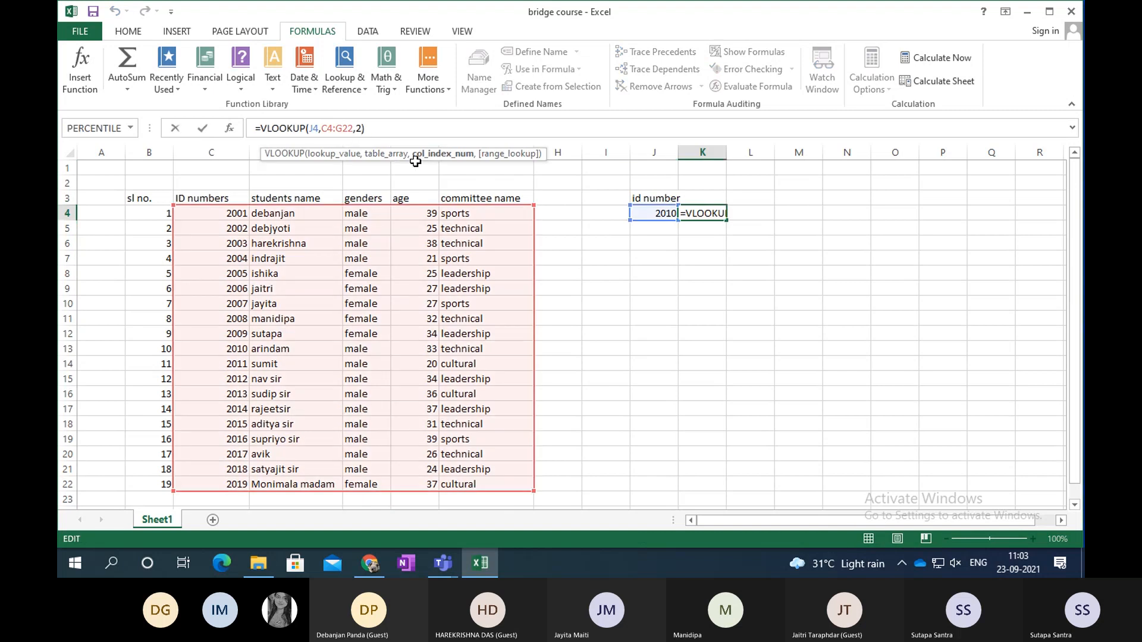
key("BackSpace")
type("5")
key("Return")
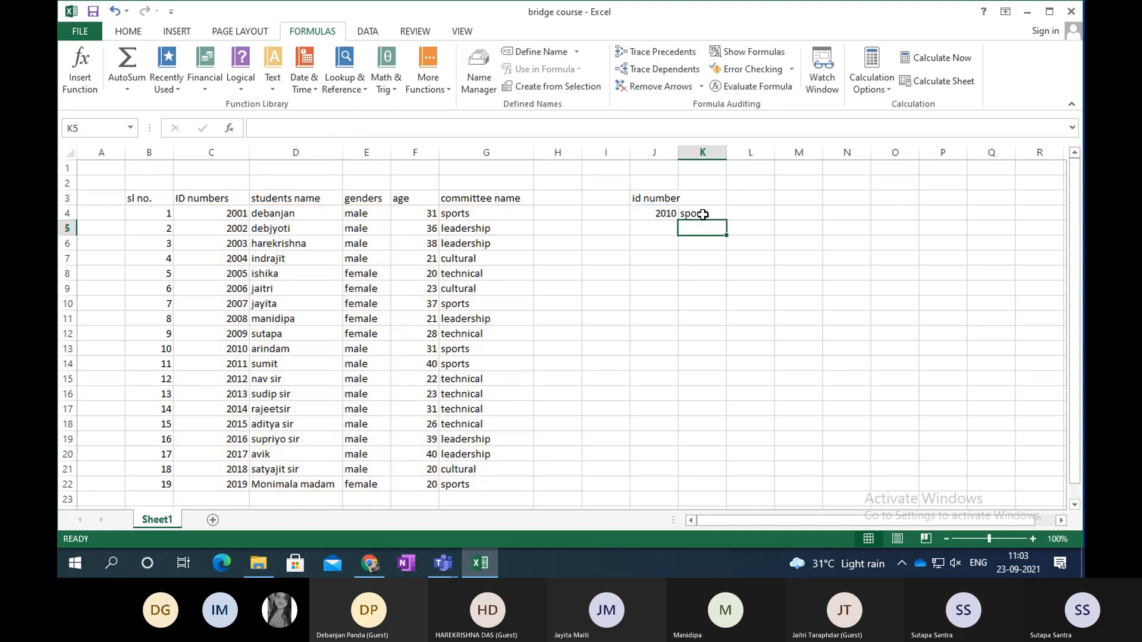
left_click(238, 351)
left_click(454, 351)
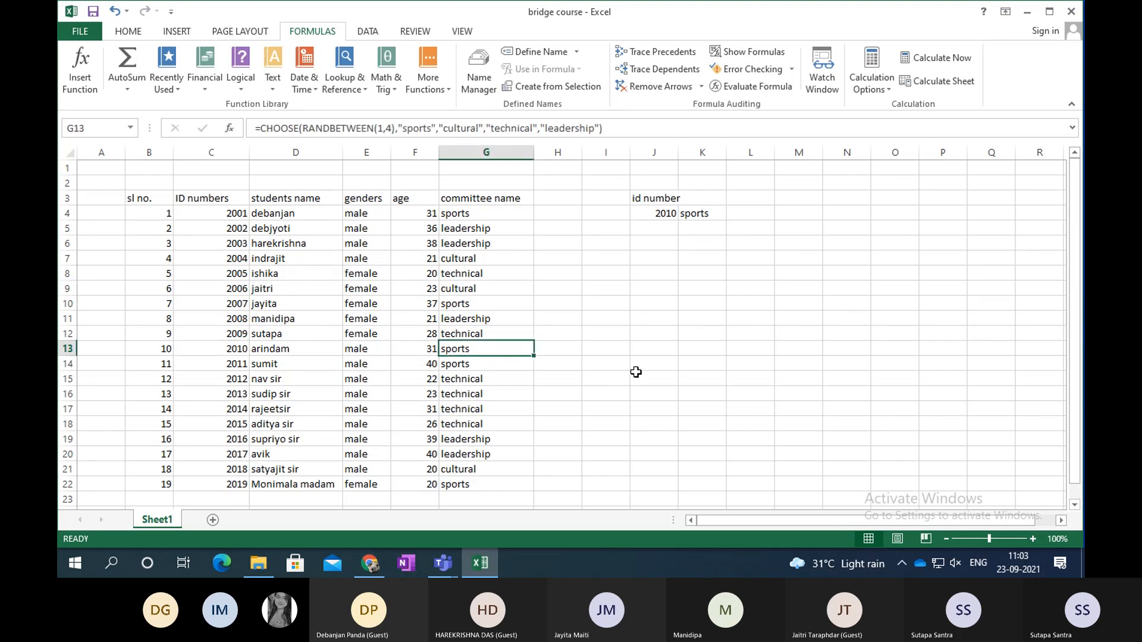
Enter the ID number listed in C8 into cell J5 as a second lookup ID.
left_click(662, 225)
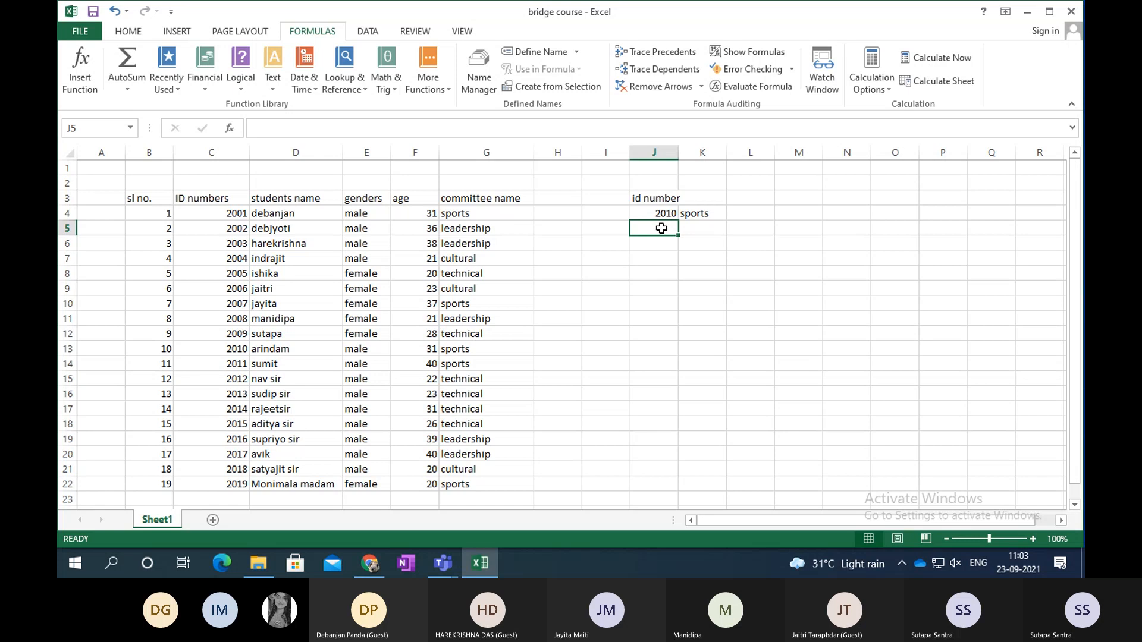
type("2")
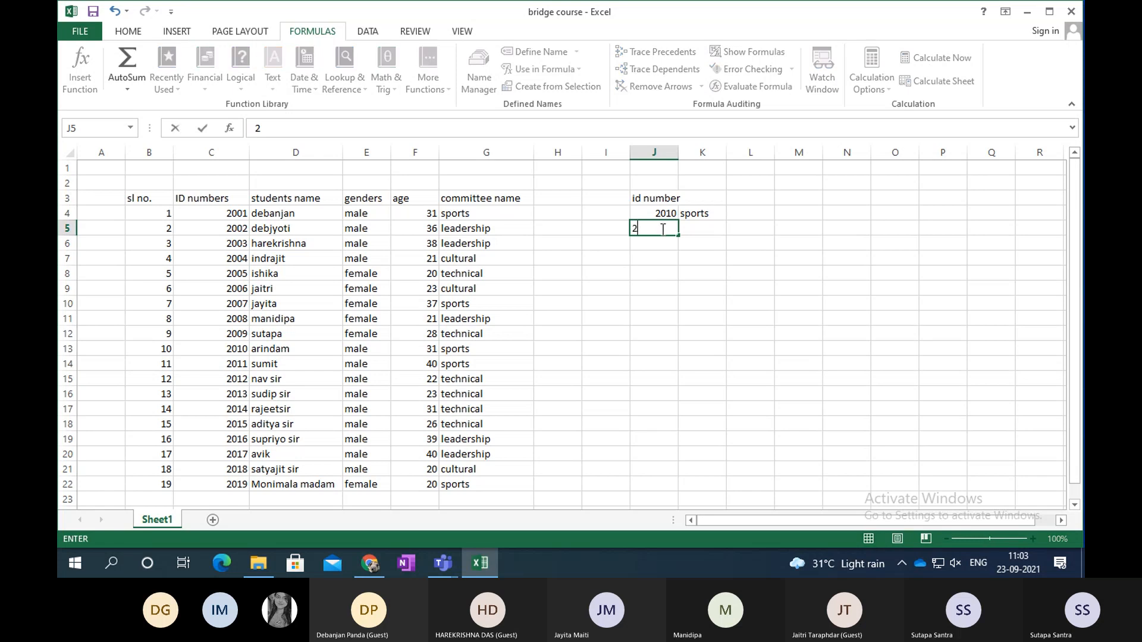
type("005")
left_click(729, 264)
left_click(694, 215)
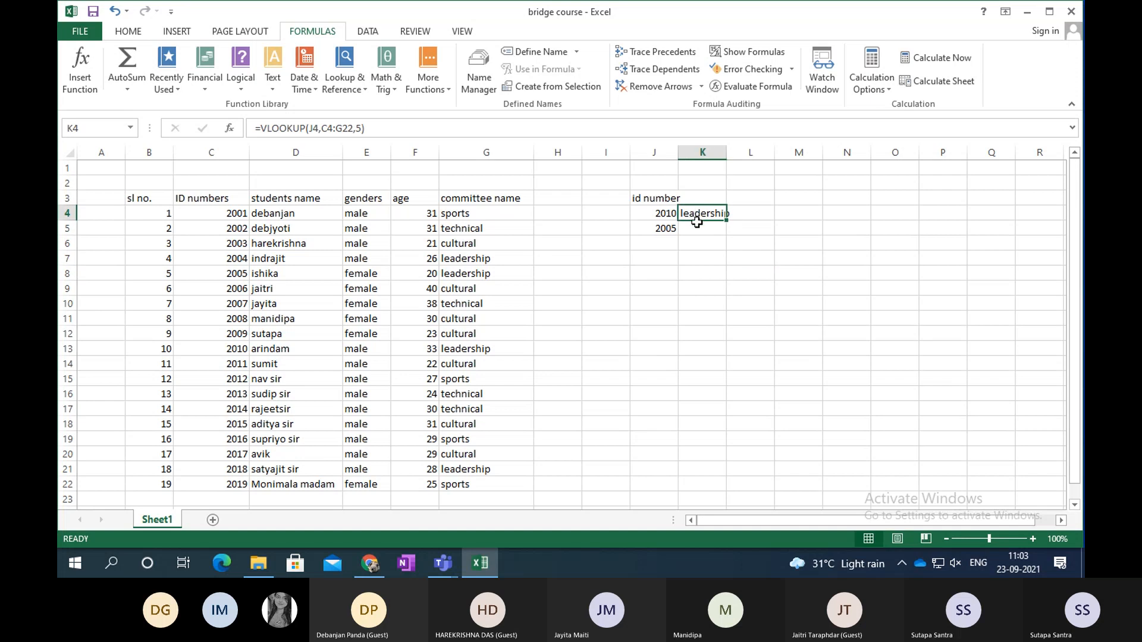
left_click(696, 229)
Enter the ID numbers listed in C19 and C7 into cells J6 and J7 respectively.
left_click(666, 244)
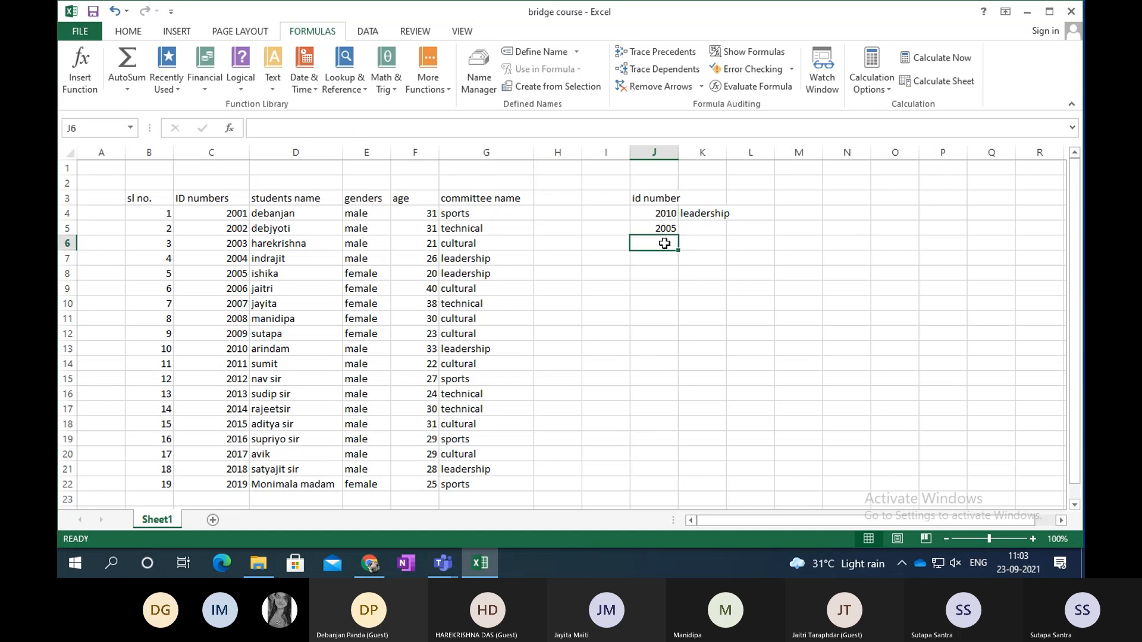
type("32")
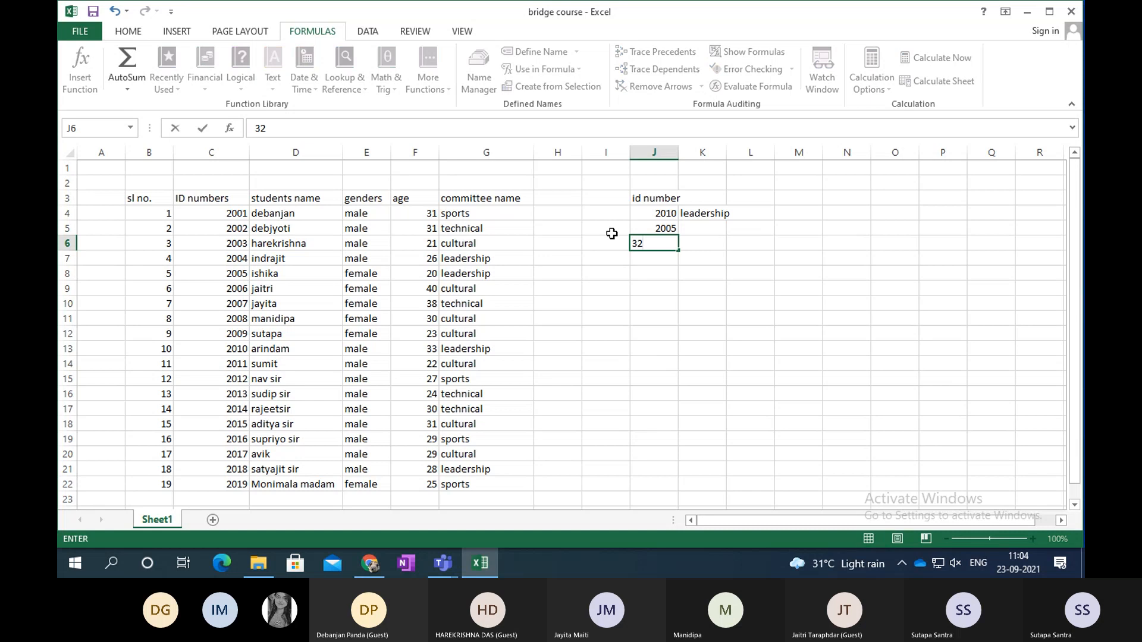
key("BackSpace")
type("2016")
key("Return")
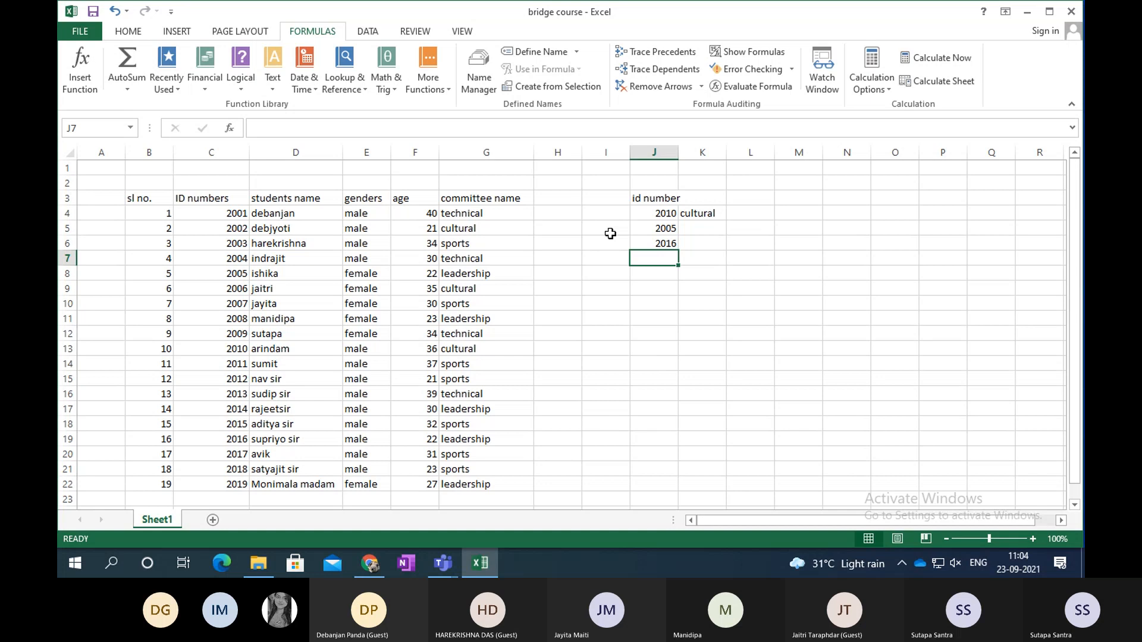
type("20")
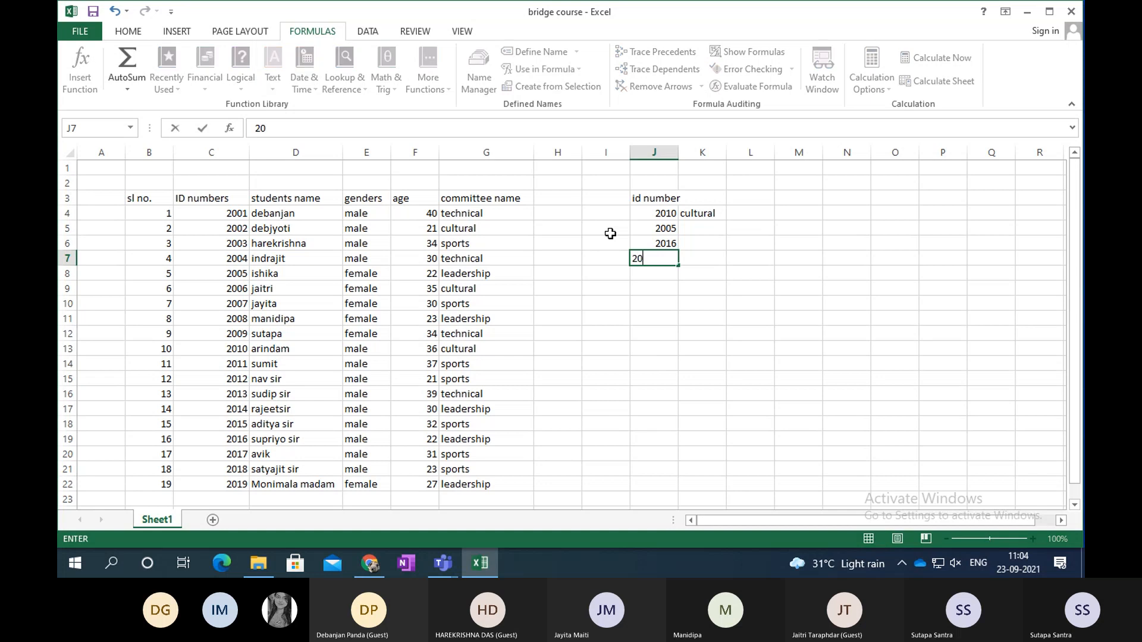
type("04")
key("Return")
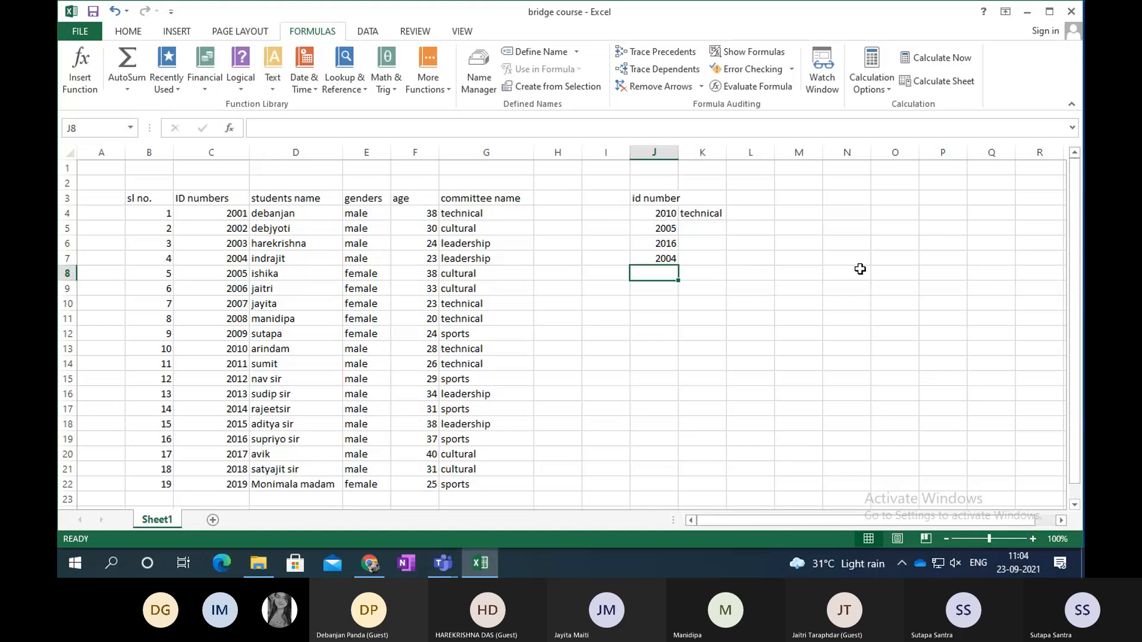
Fill K4's VLOOKUP formula down through K7 and widen column K to fit the committee names.
left_click(713, 217)
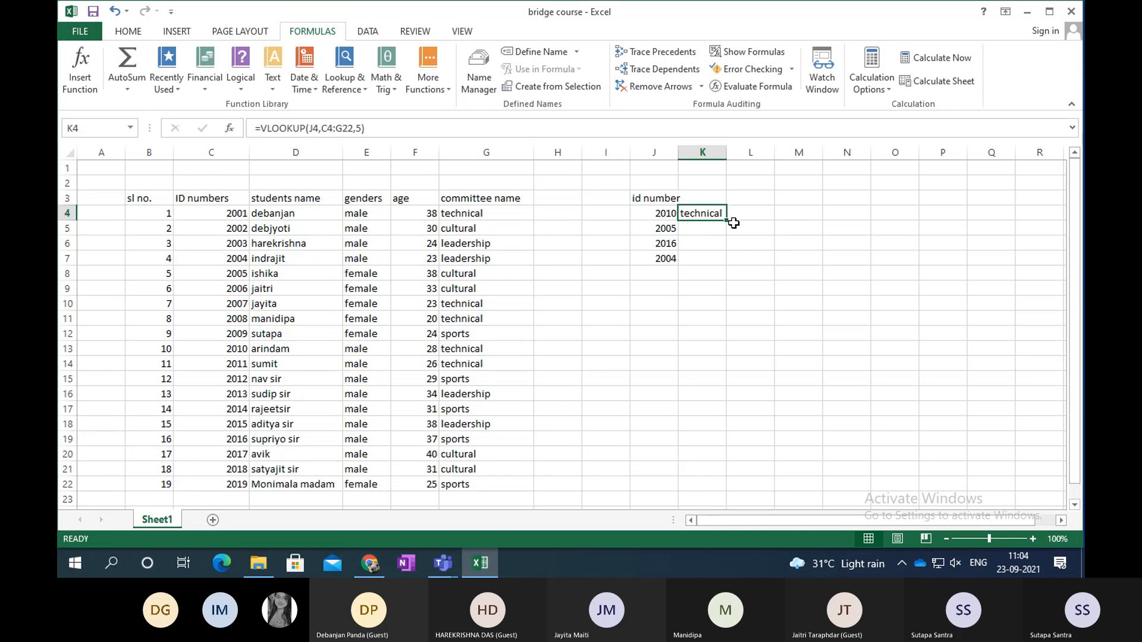
left_click_drag(729, 222, 729, 264)
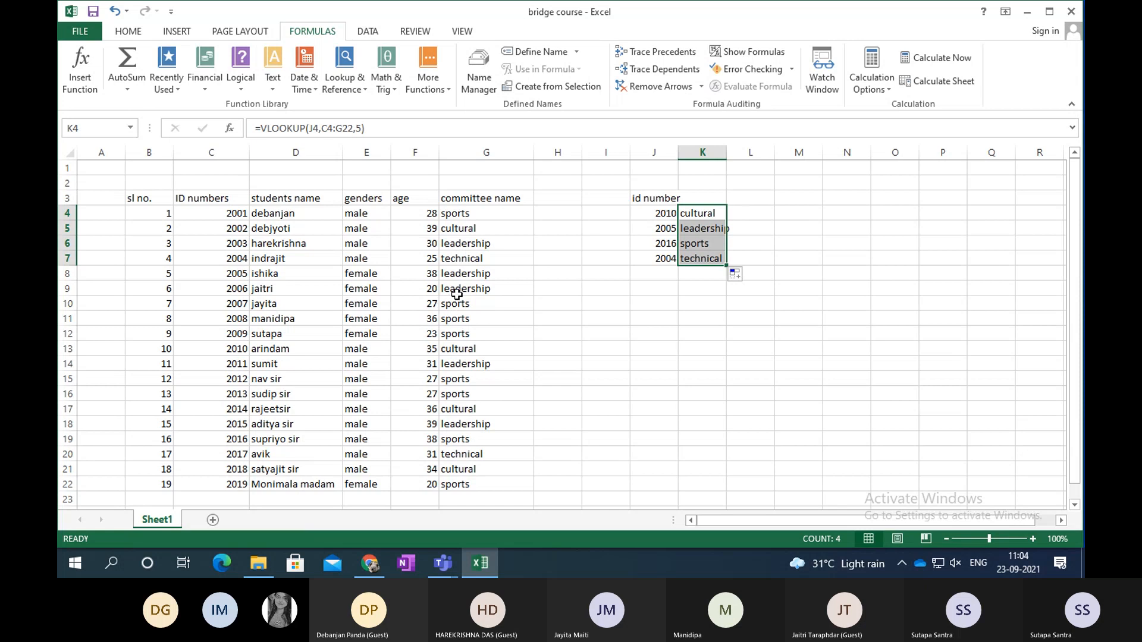
left_click_drag(726, 154, 761, 154)
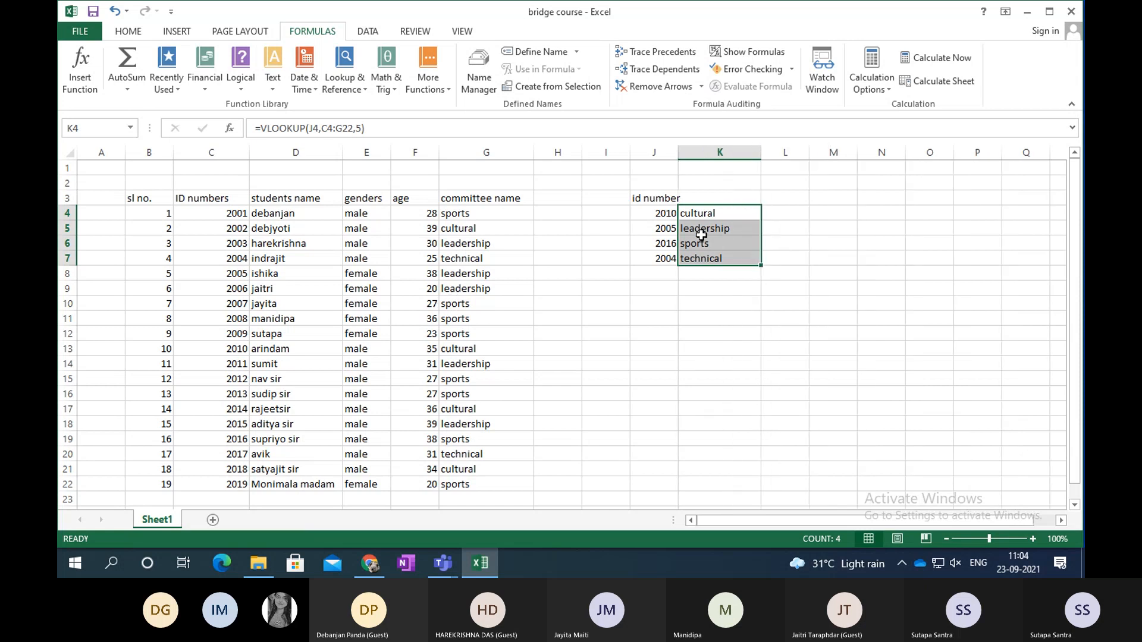
Compare the lookup value and table range references in the VLOOKUP formulas in K4 and K5.
left_click(703, 213)
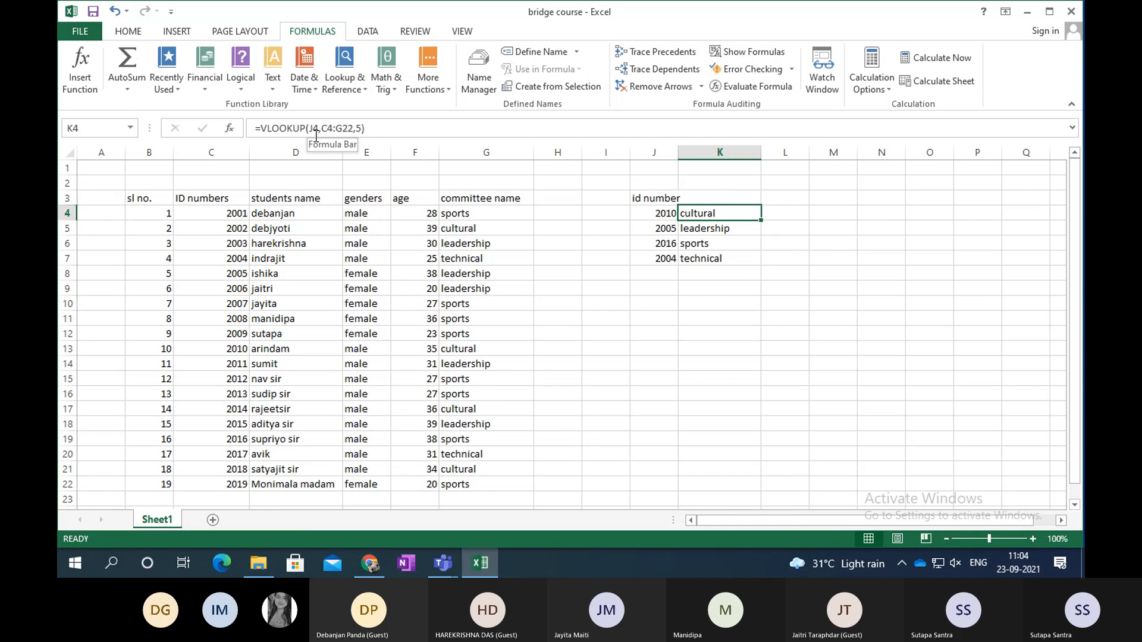
left_click(694, 227)
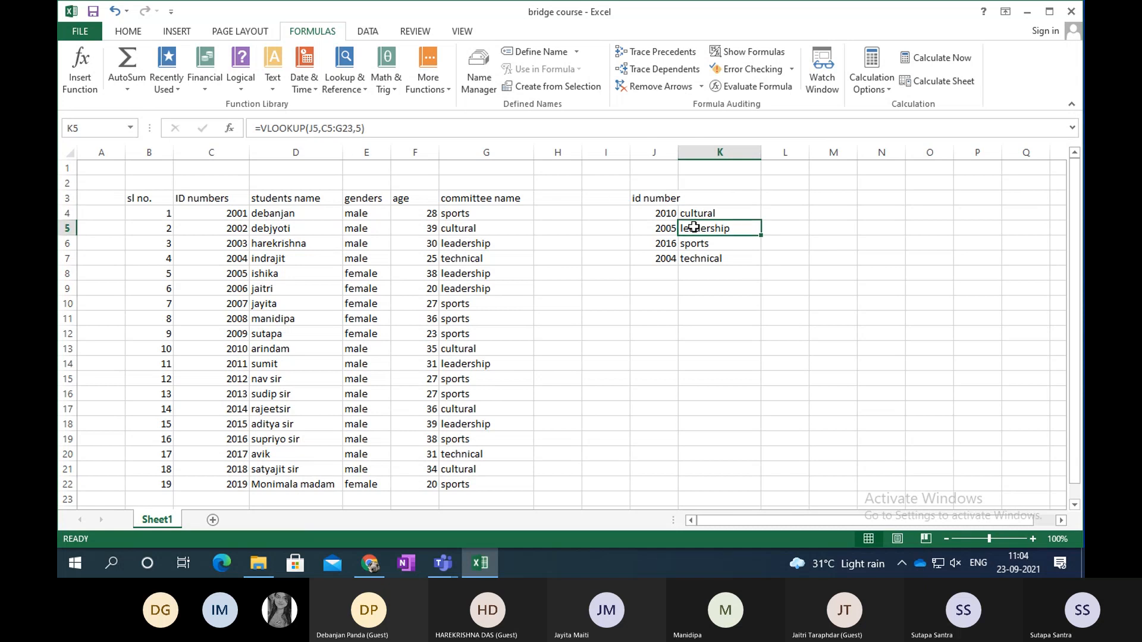
Examine the VLOOKUP formulas in K4 to K7 to see how their cell references shift from row to row.
left_click(708, 212)
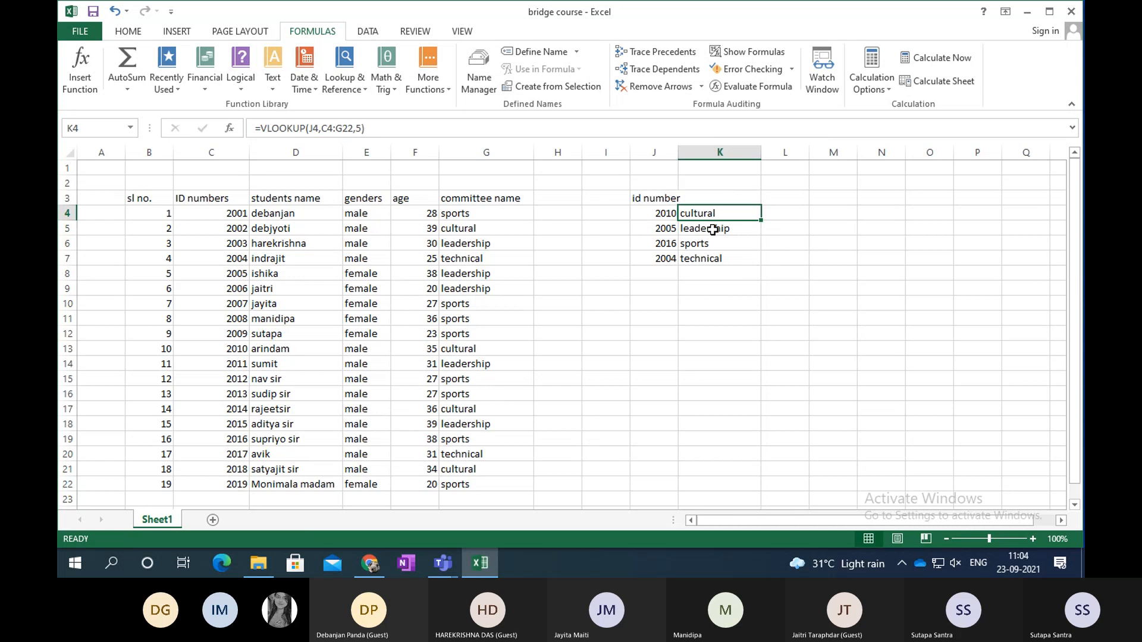
left_click(713, 229)
left_click(721, 214)
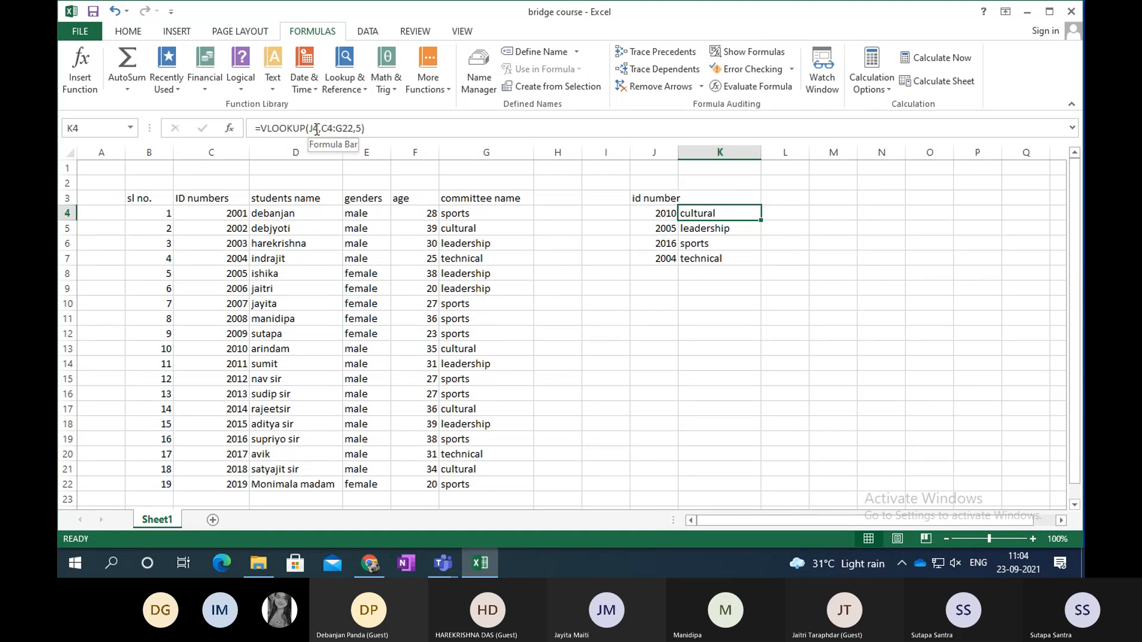
left_click(696, 229)
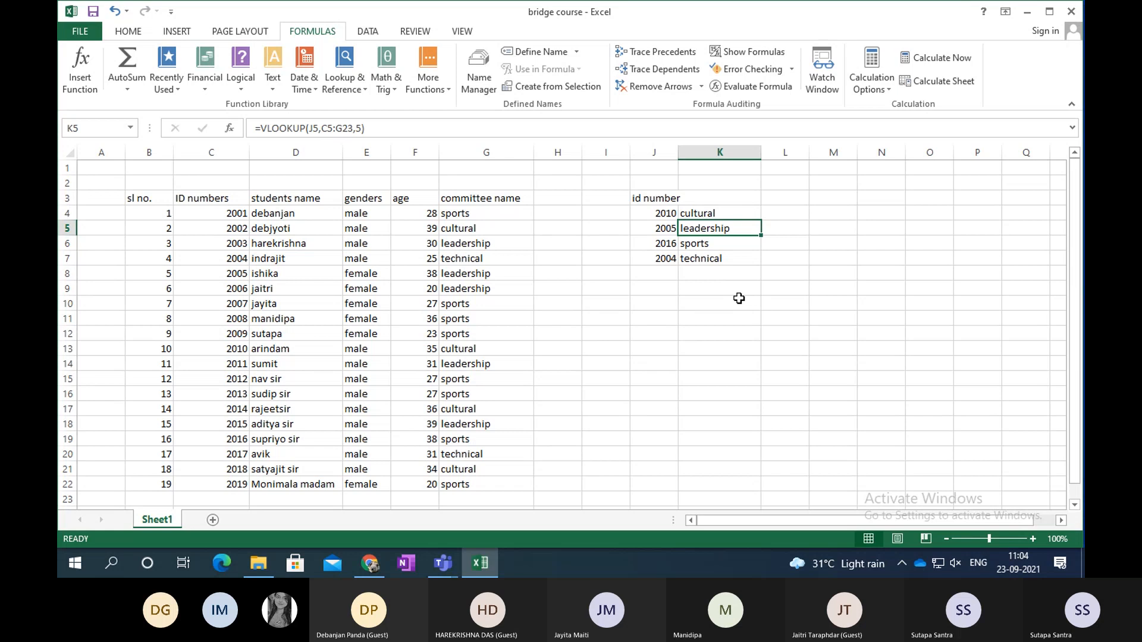
left_click(726, 214)
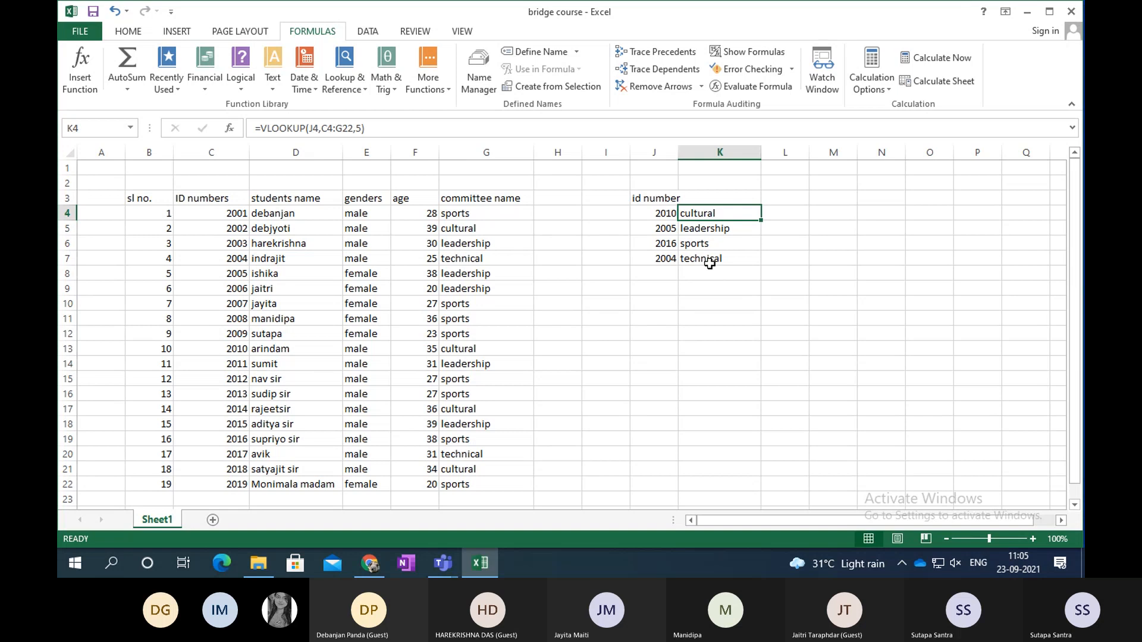
left_click(717, 231)
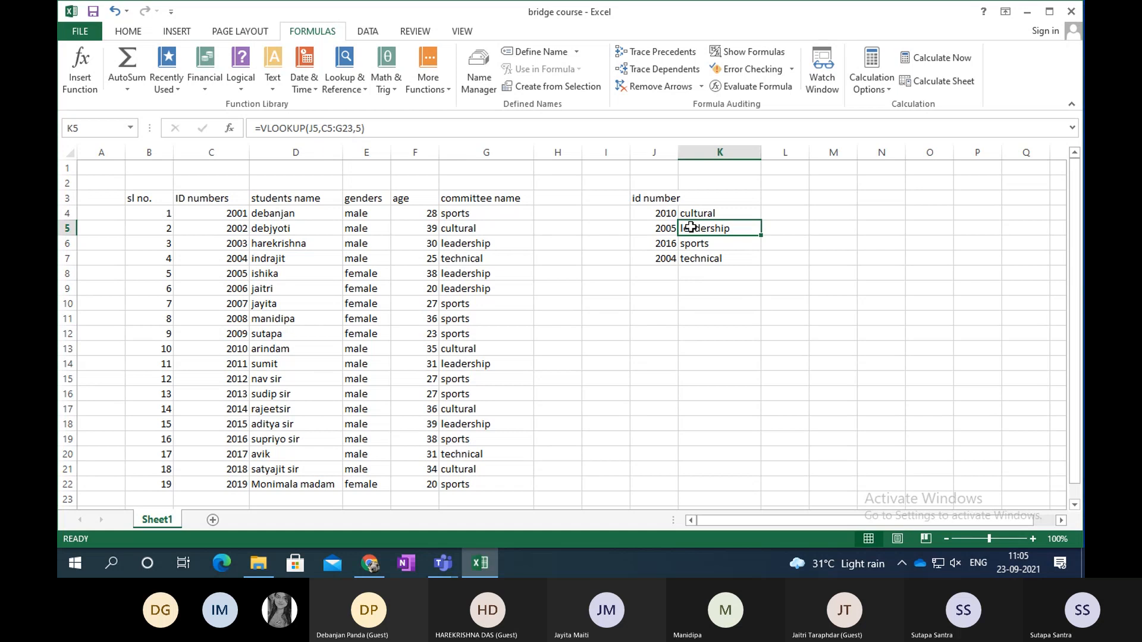
left_click(703, 243)
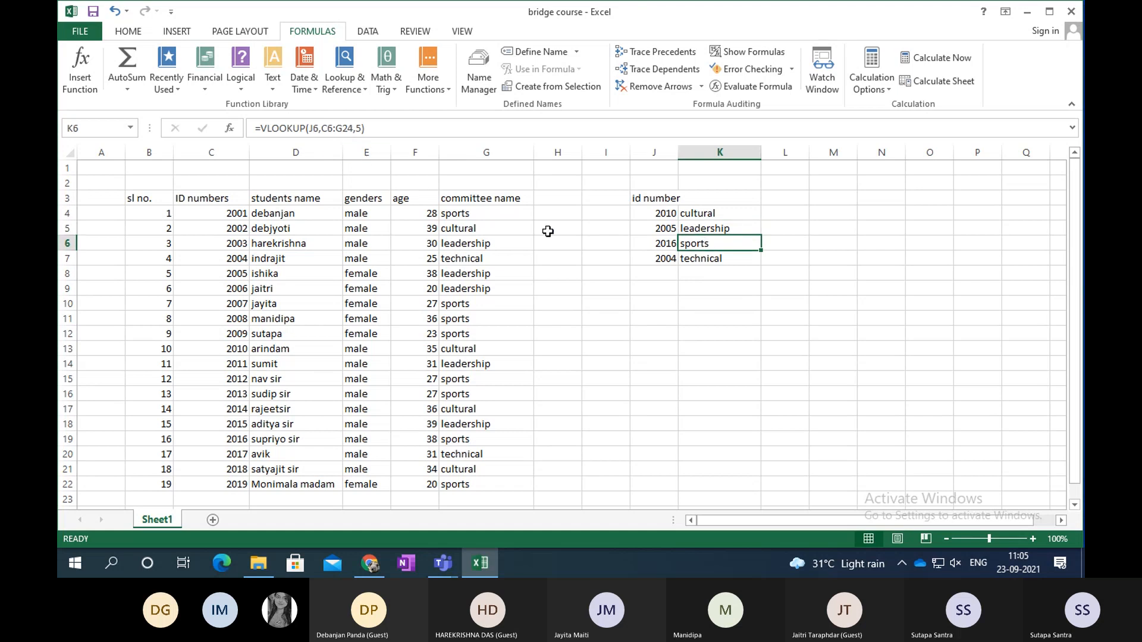
left_click(706, 259)
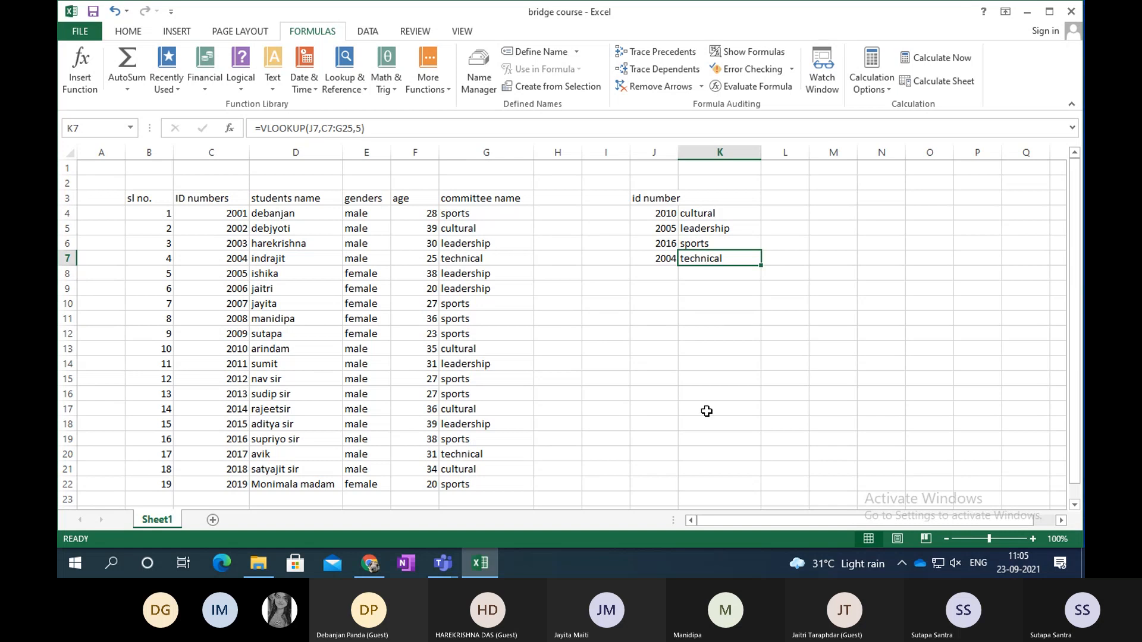
left_click(607, 317)
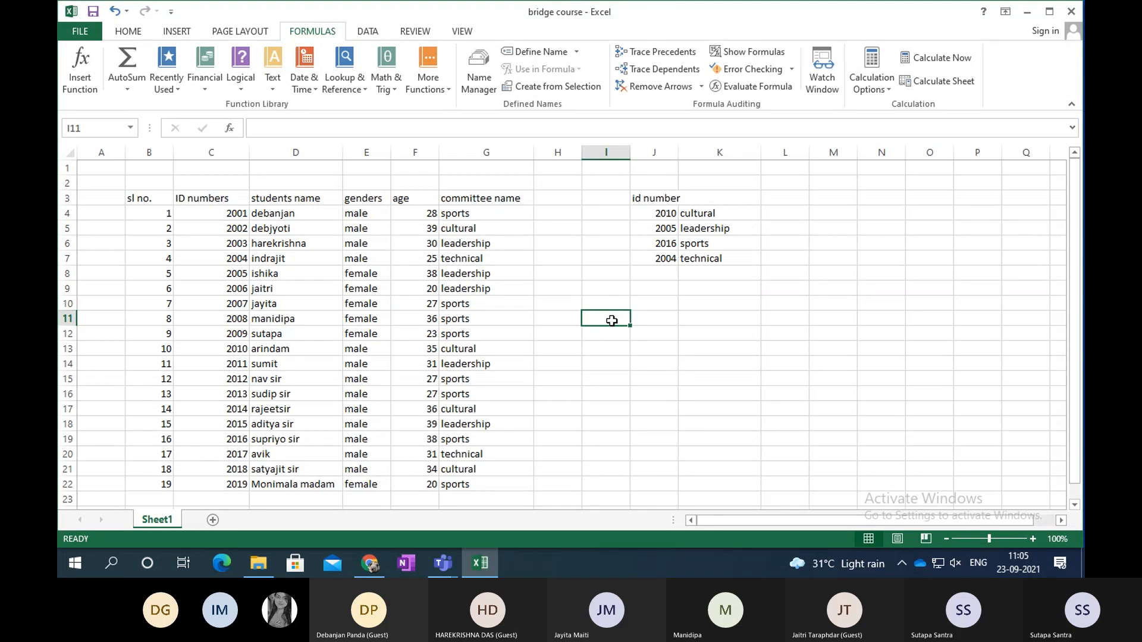
type("l")
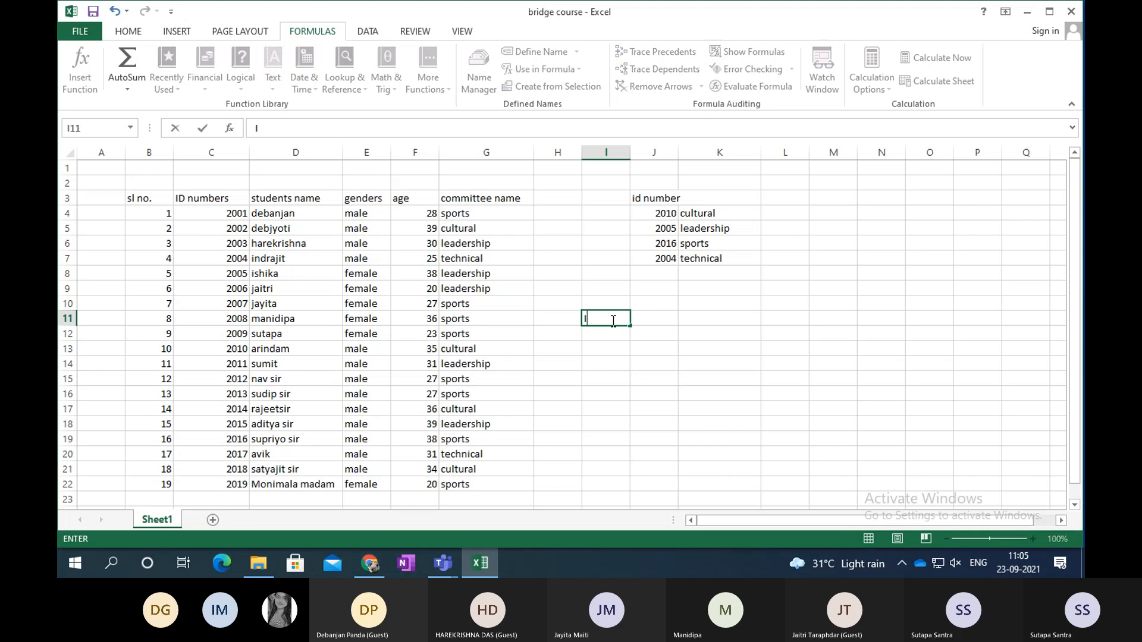
key("BackSpace")
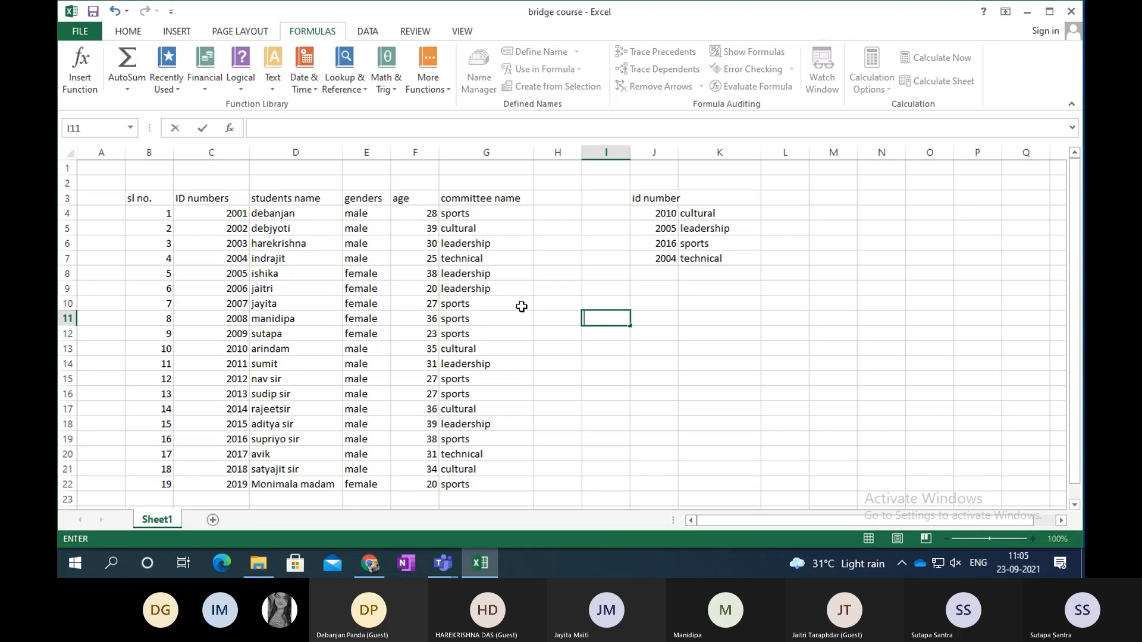
Enter H11 as text in cell H11 and autofill the series down to H16.
left_click(551, 317)
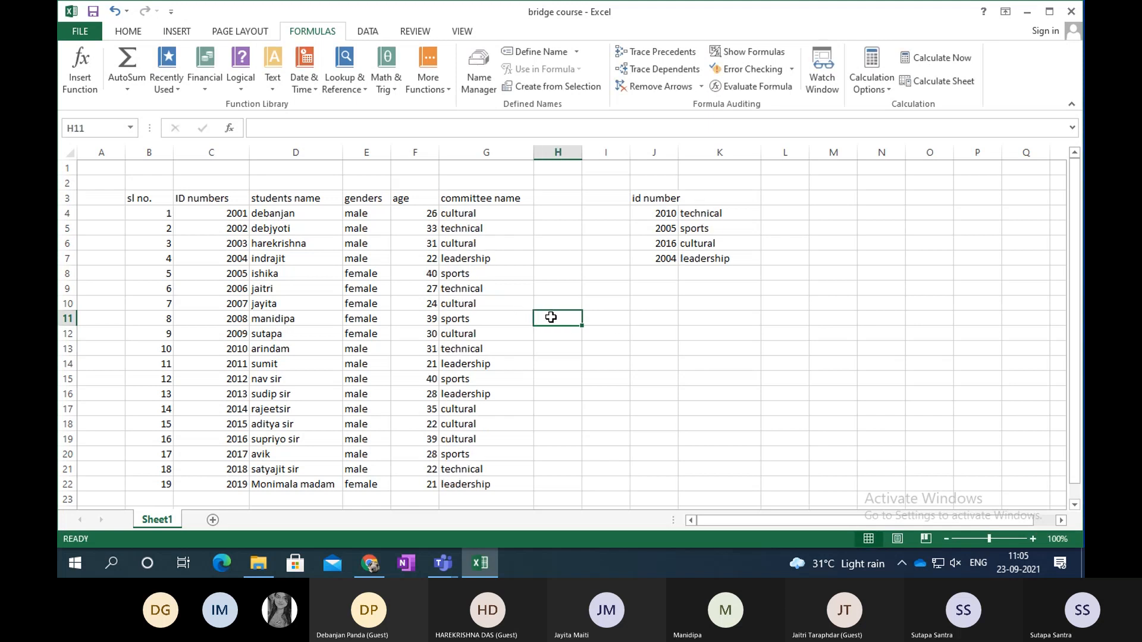
type("H")
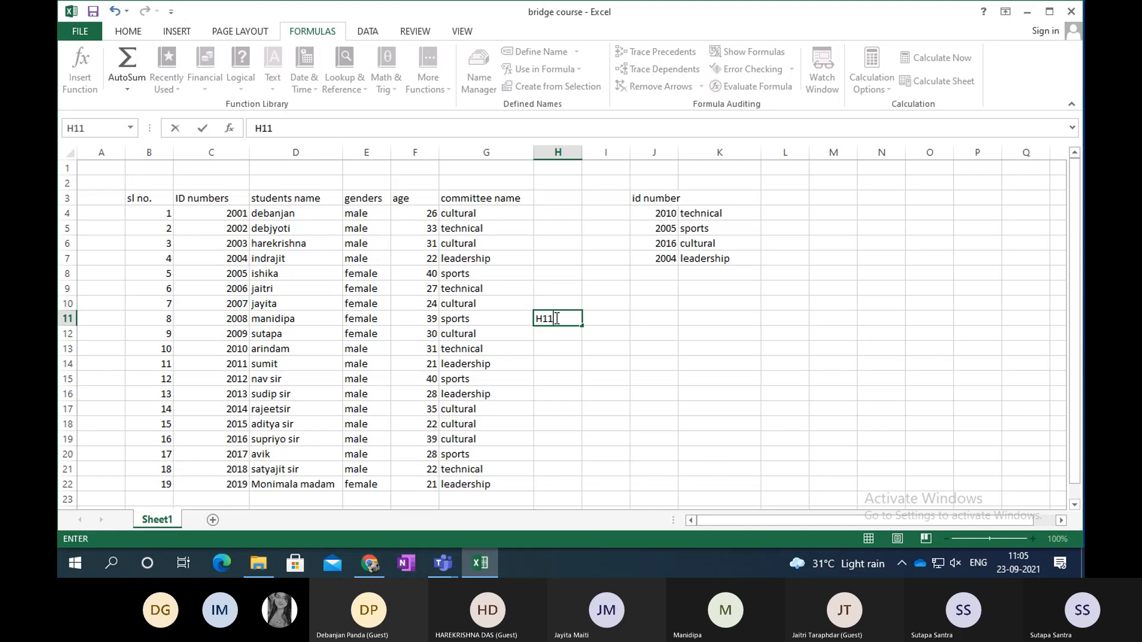
type("11")
left_click(613, 364)
left_click(565, 318)
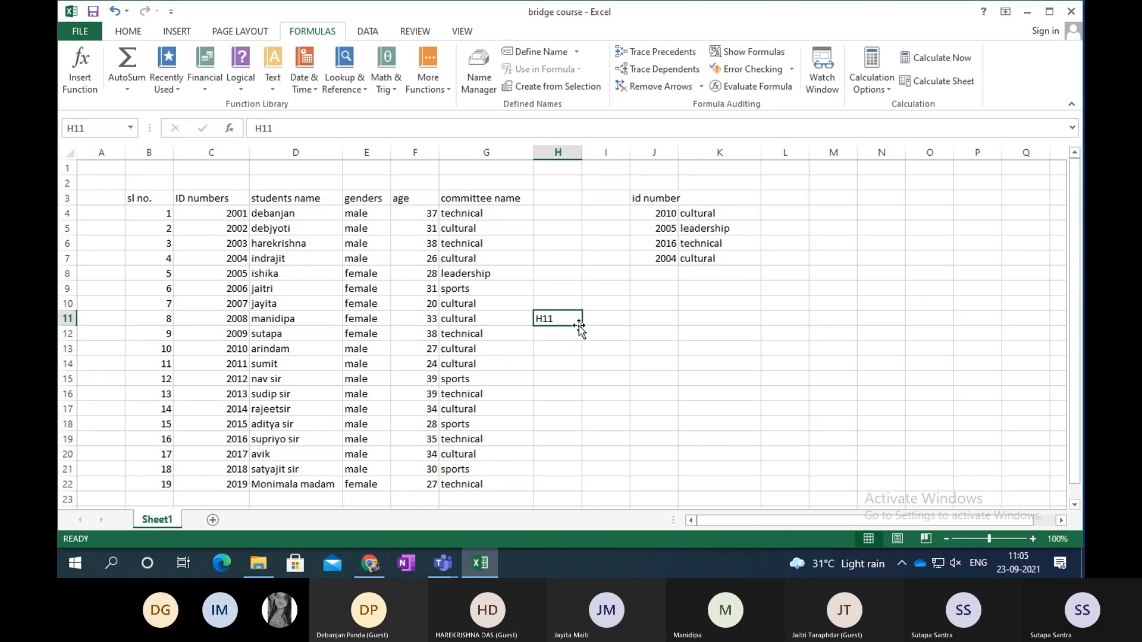
left_click_drag(581, 326, 570, 406)
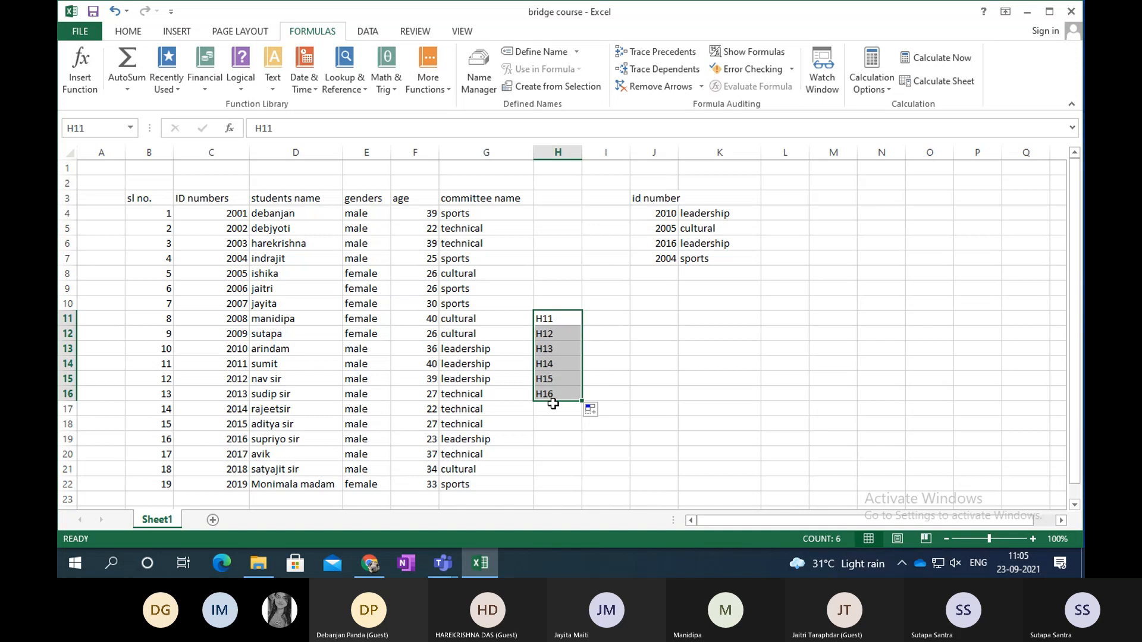
Autofill cell H11 across to J11, and clear the sample entries in H11:J16.
left_click(572, 318)
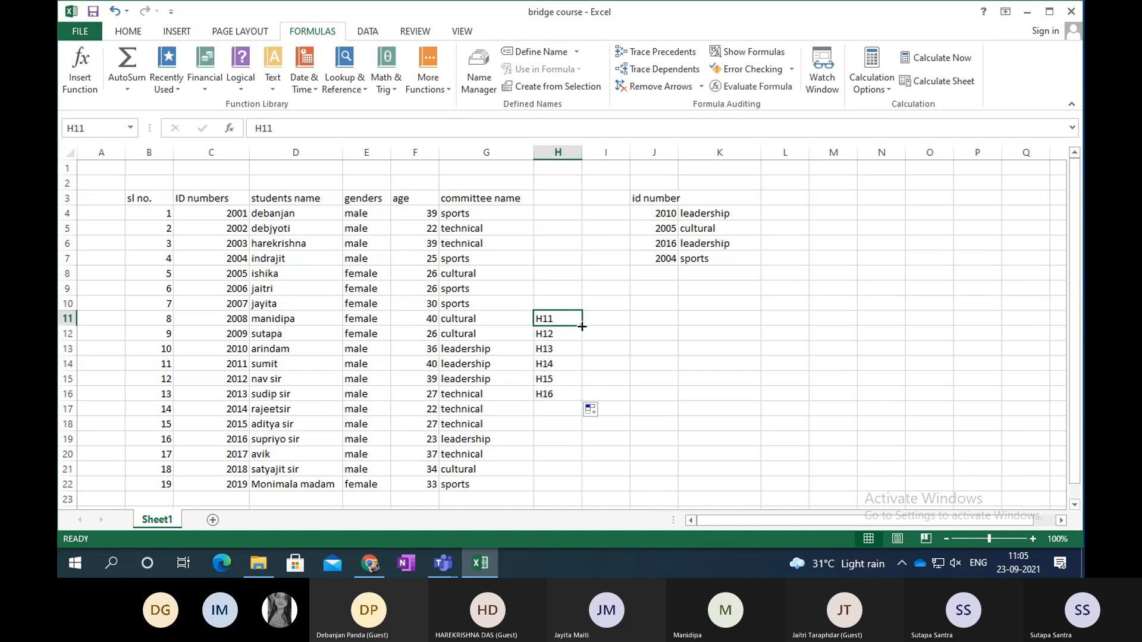
left_click(583, 326)
left_click(622, 327)
left_click(563, 321)
left_click_drag(585, 326, 660, 323)
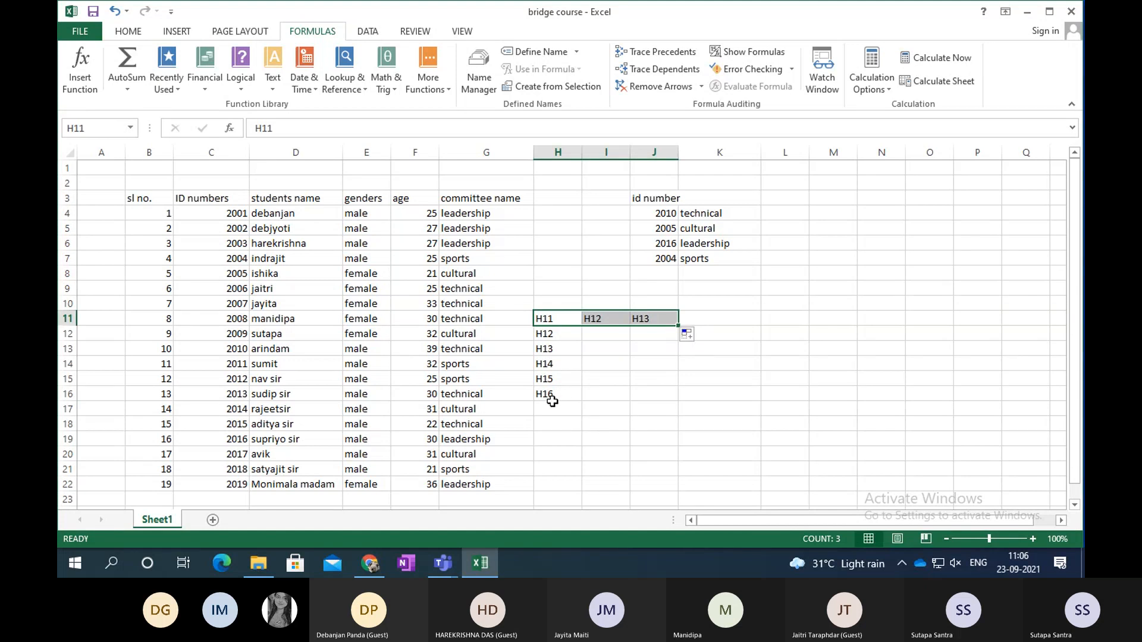
left_click_drag(568, 320, 655, 395)
key("Delete")
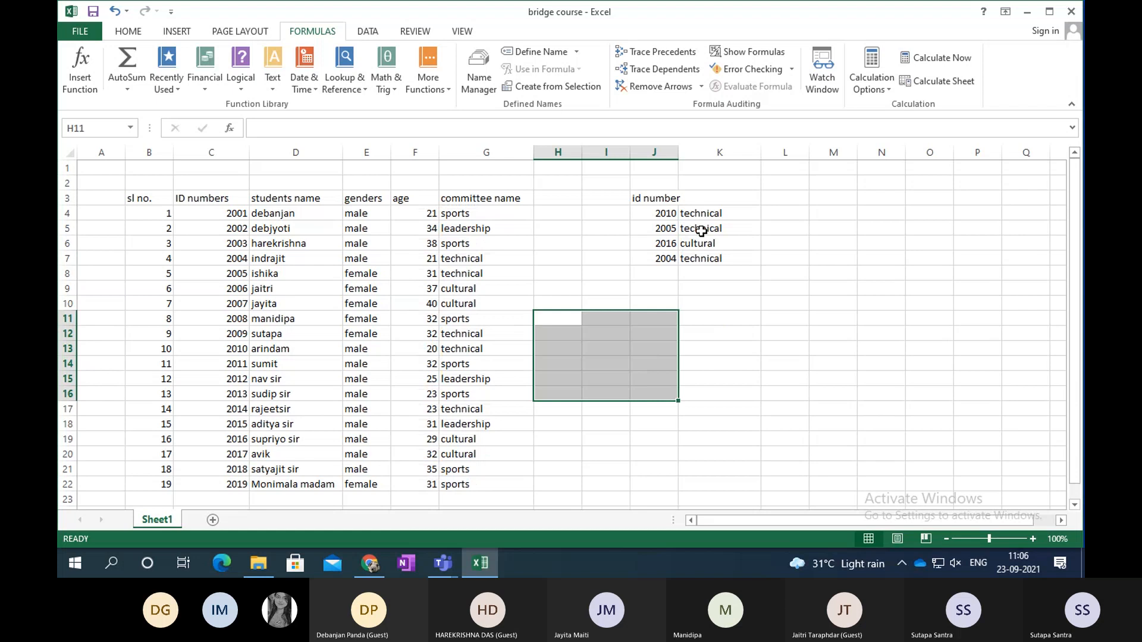
Compare the table ranges in the K4 to K6 VLOOKUP formulas with the student table's corner cells C4 and G22.
left_click(702, 231)
left_click(707, 214)
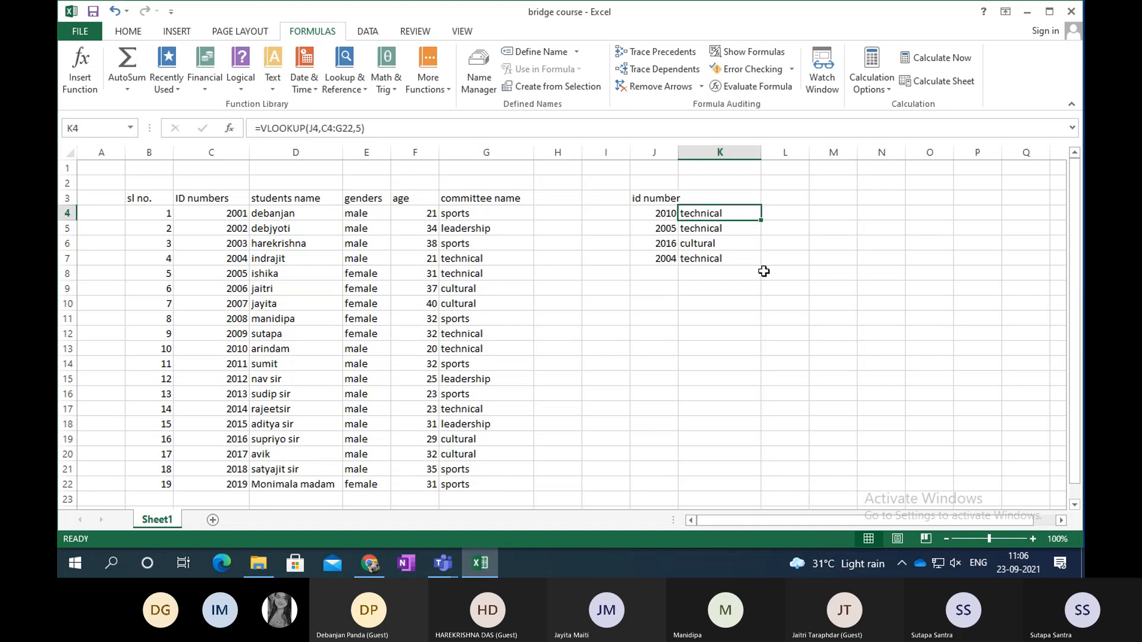
left_click(661, 212)
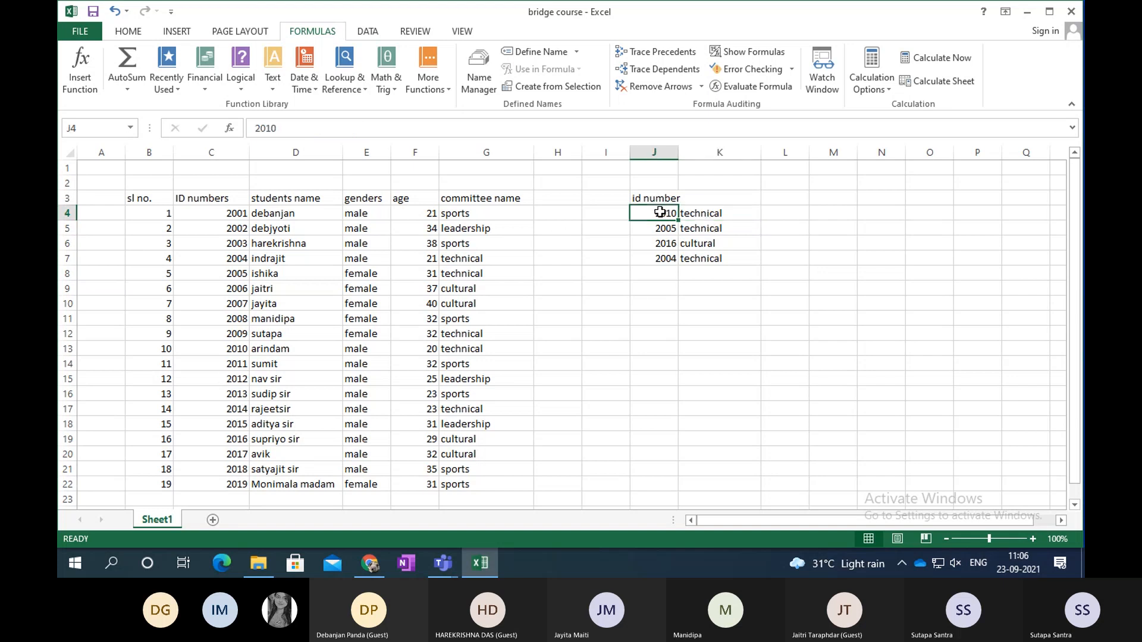
left_click(718, 220)
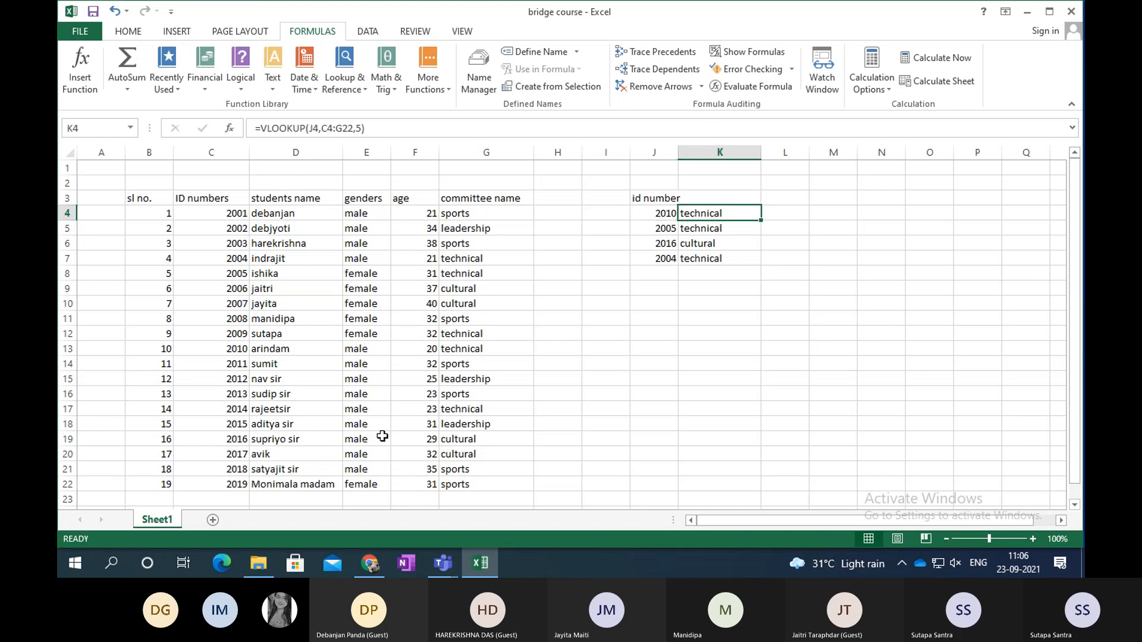
left_click(458, 485)
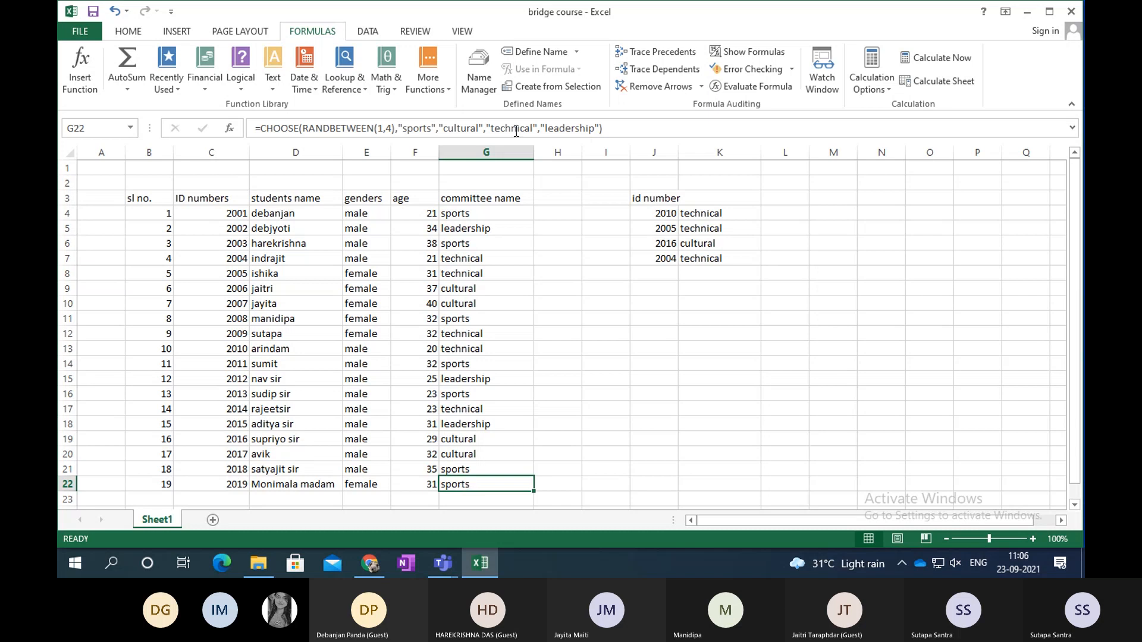
left_click(703, 215)
left_click(705, 232)
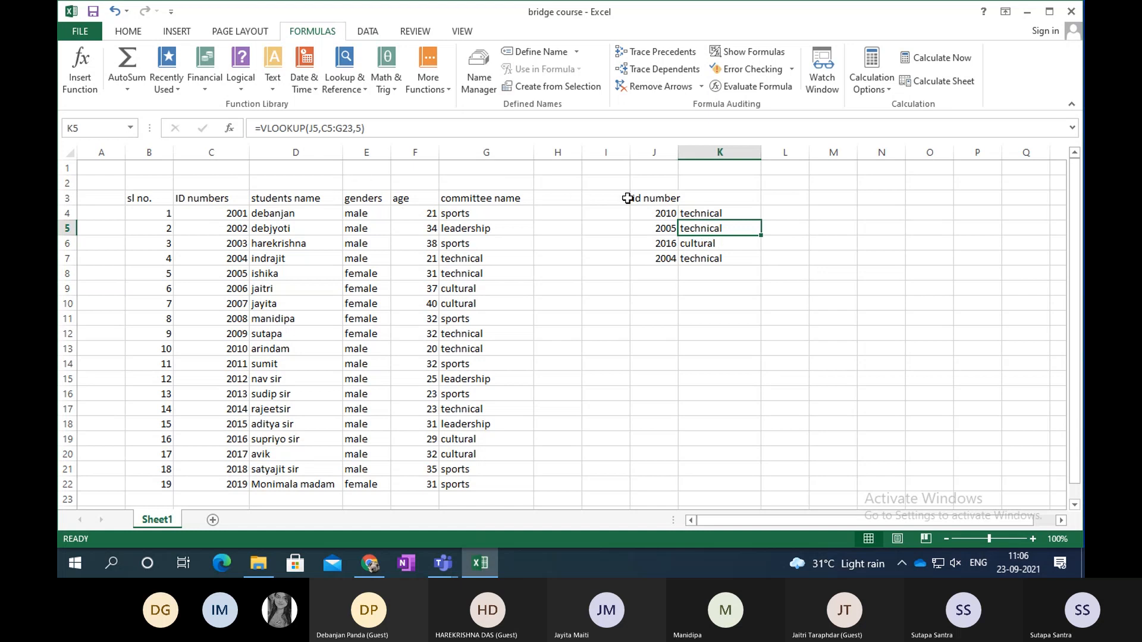
left_click(684, 215)
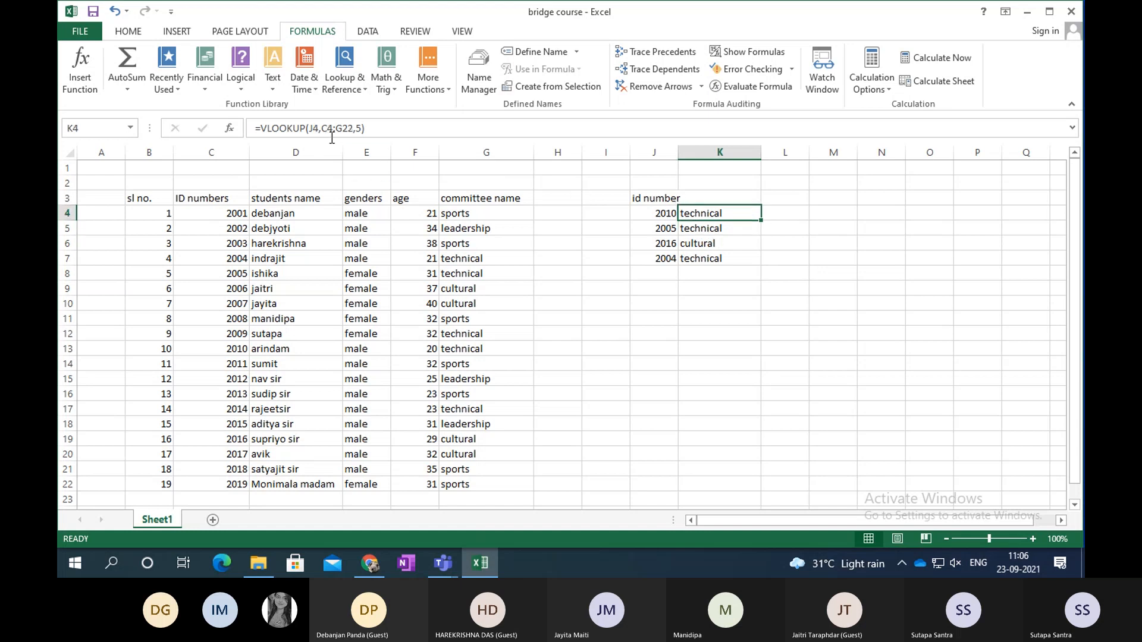
left_click(690, 229)
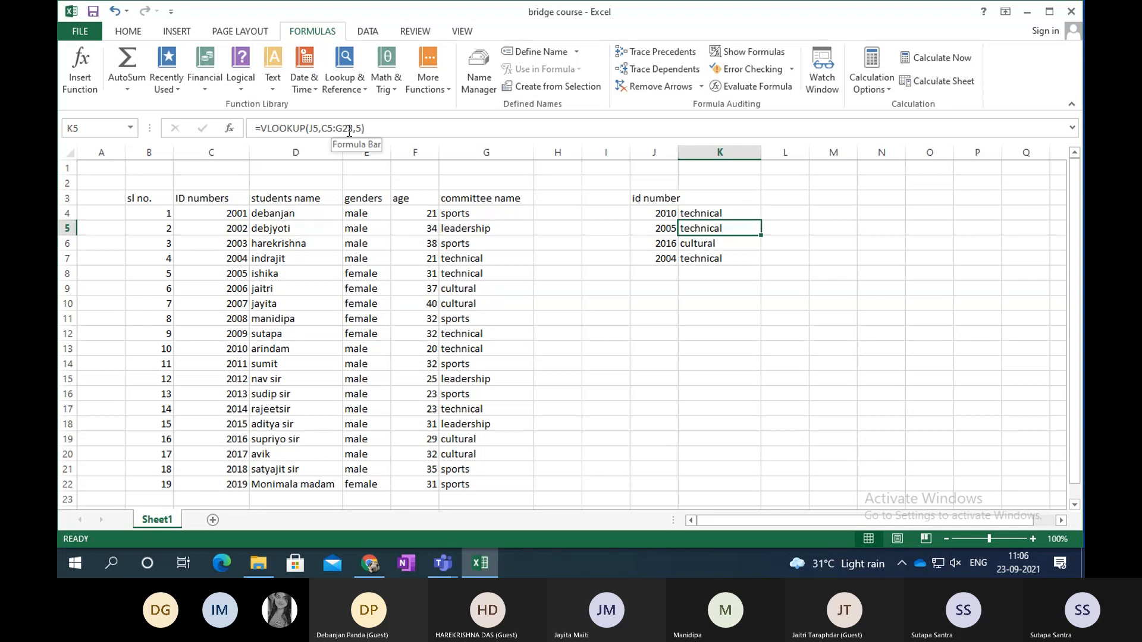
left_click(714, 245)
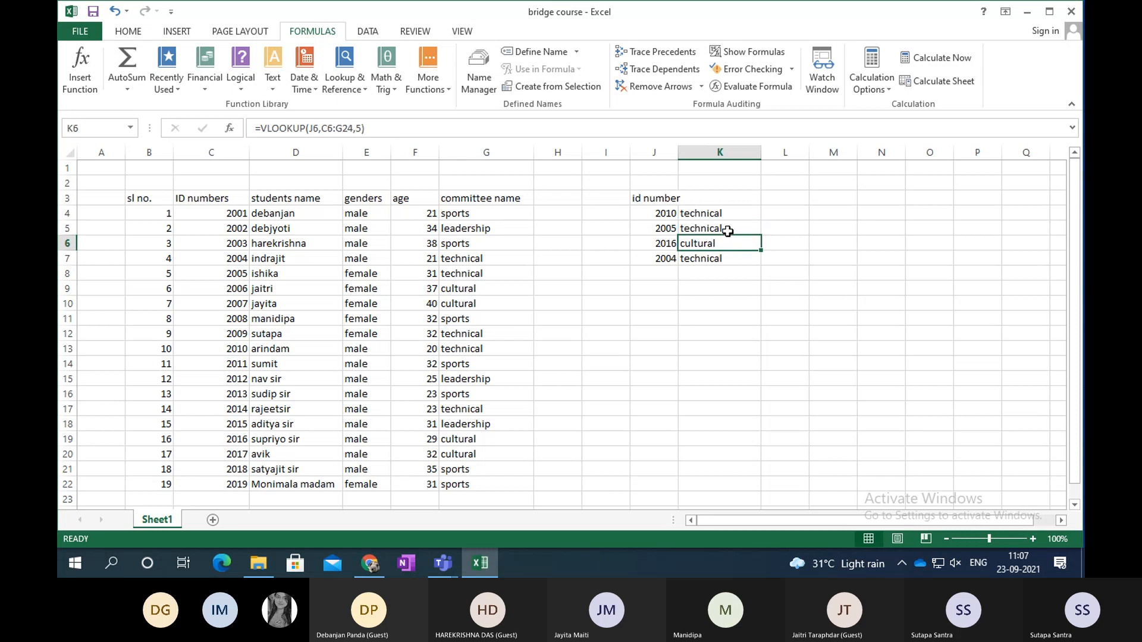
left_click(728, 232)
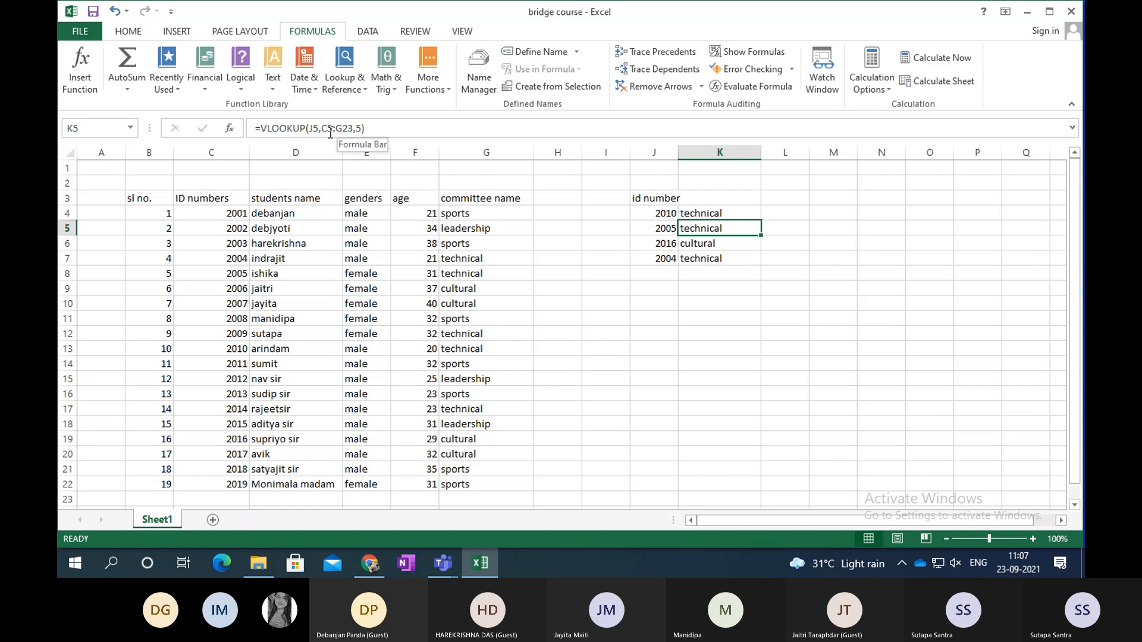
left_click(192, 213)
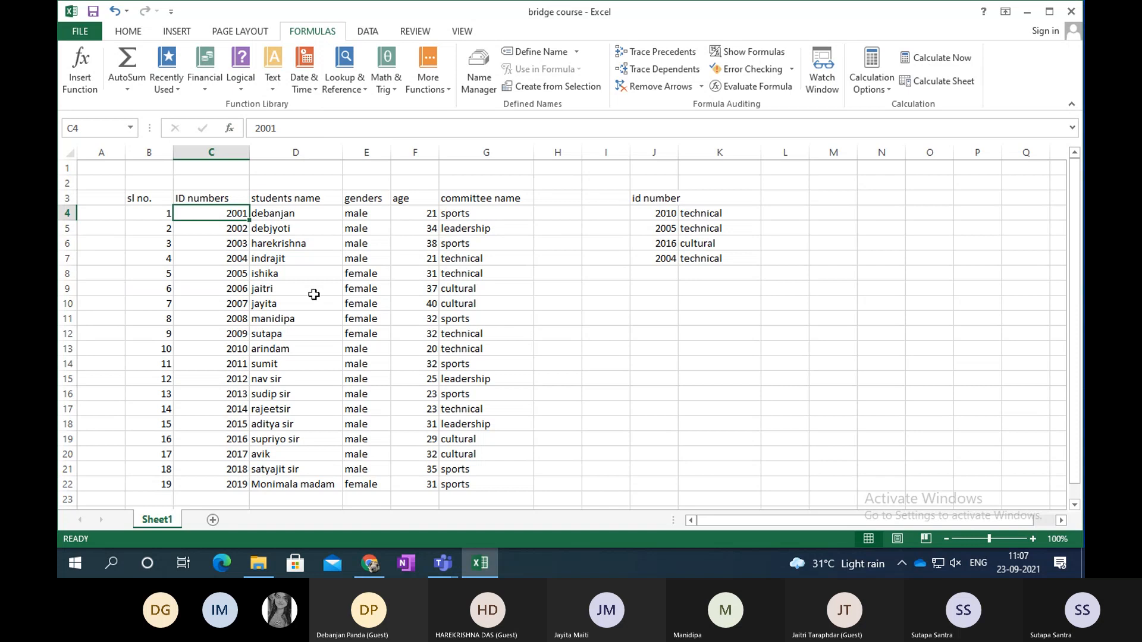
left_click(476, 484)
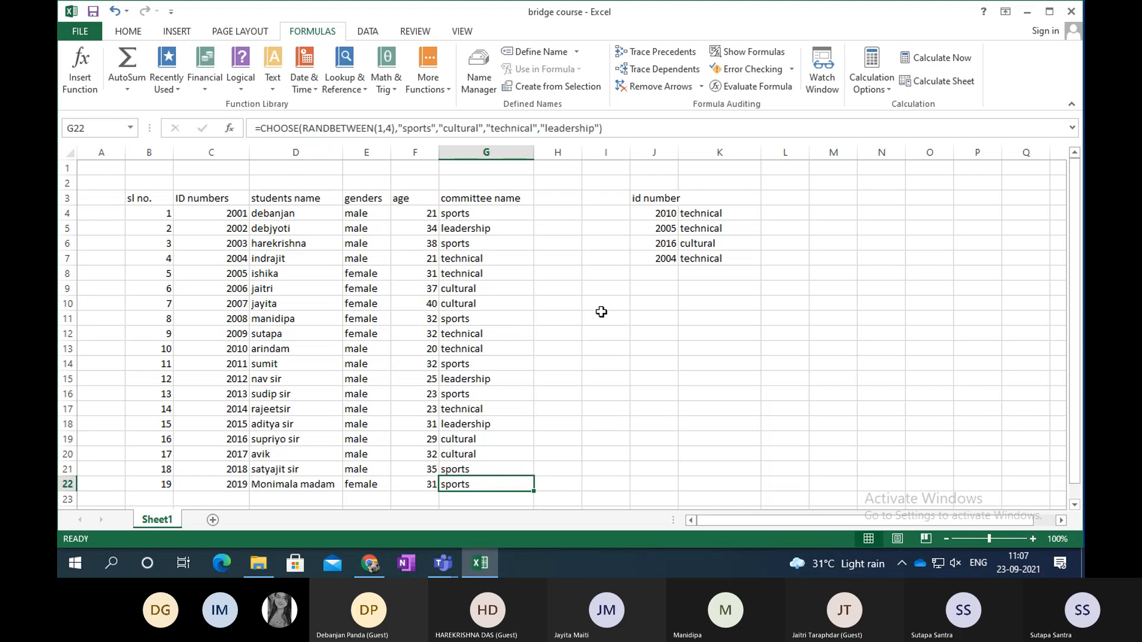
Make K4's lookup range absolute so the formula reads =VLOOKUP(J4,$C$4:$G$22,5), and fill it down to K7.
left_click(712, 215)
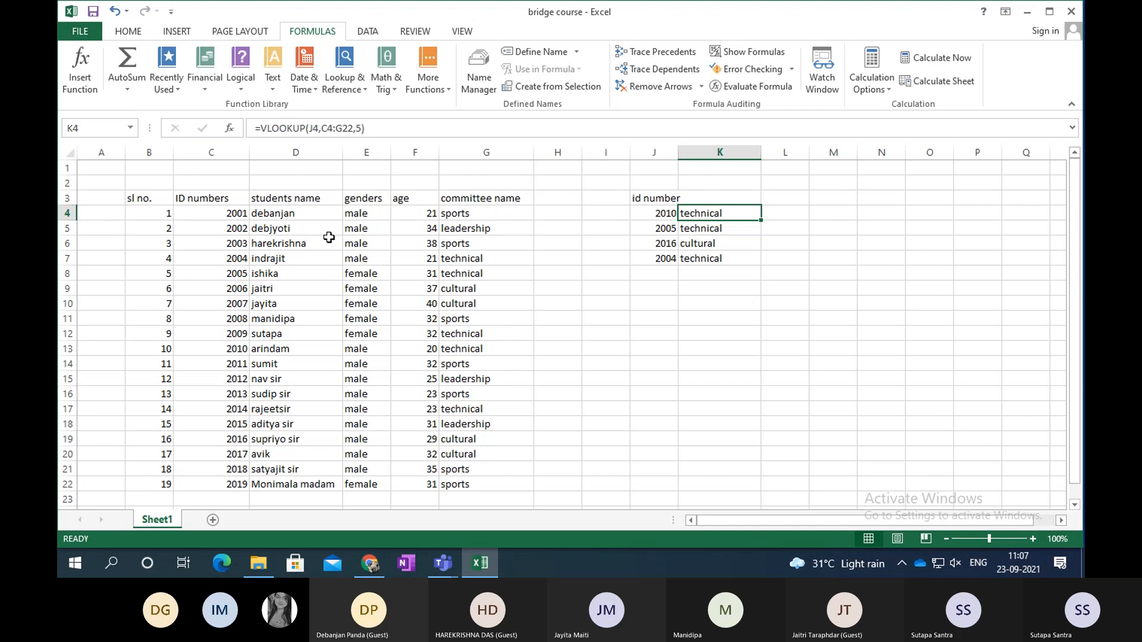
left_click(323, 130)
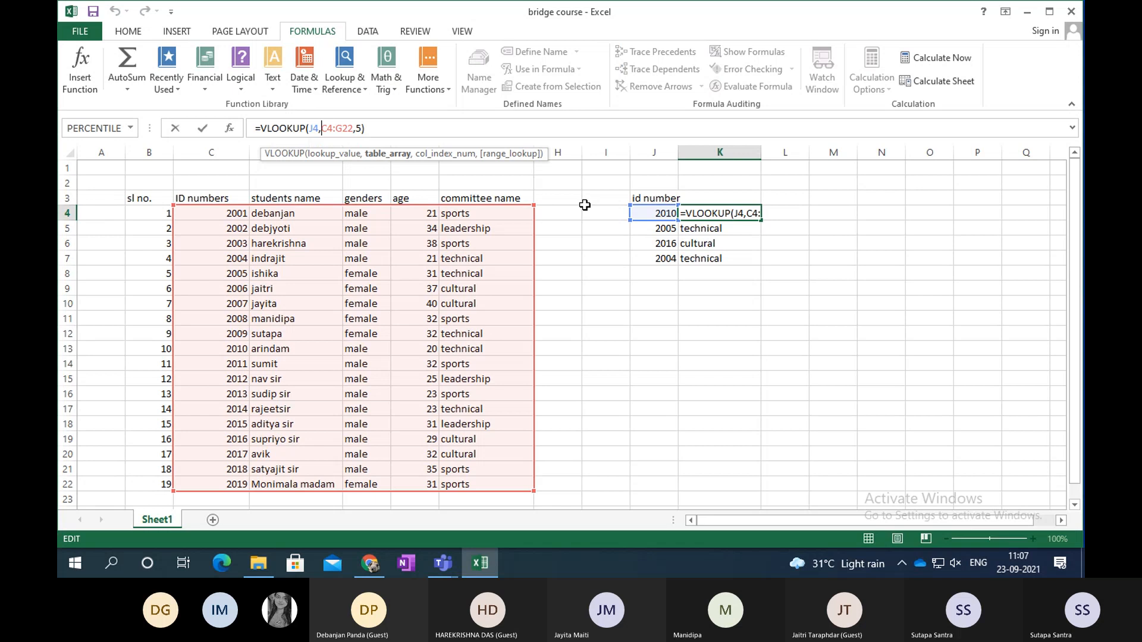
type("$C$")
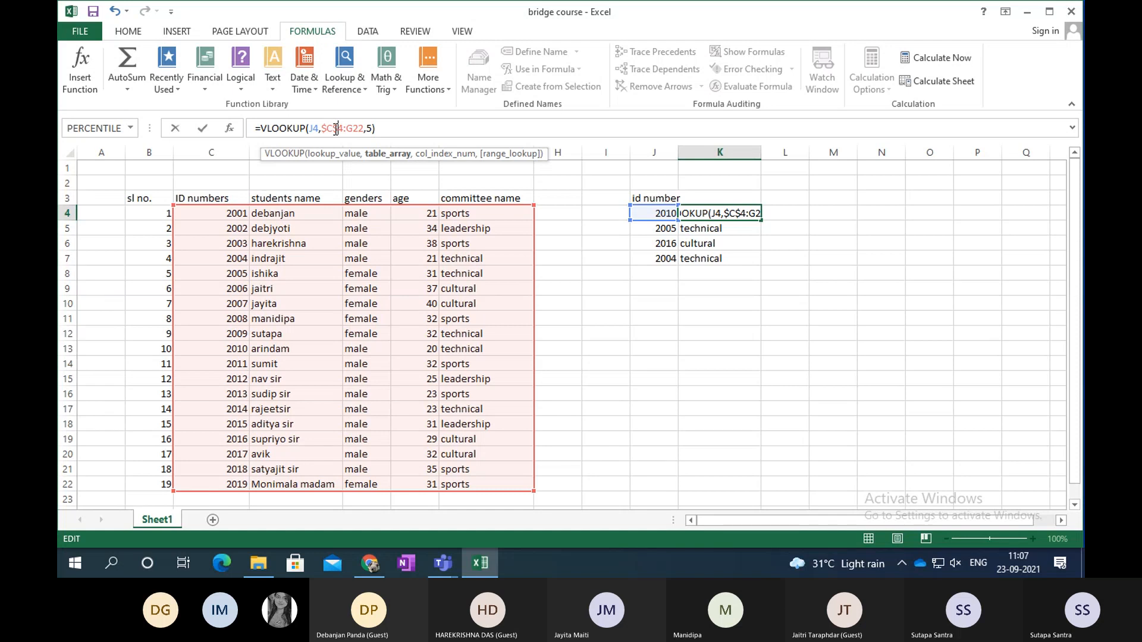
left_click(345, 128)
type("$")
left_click(359, 130)
type("$G$")
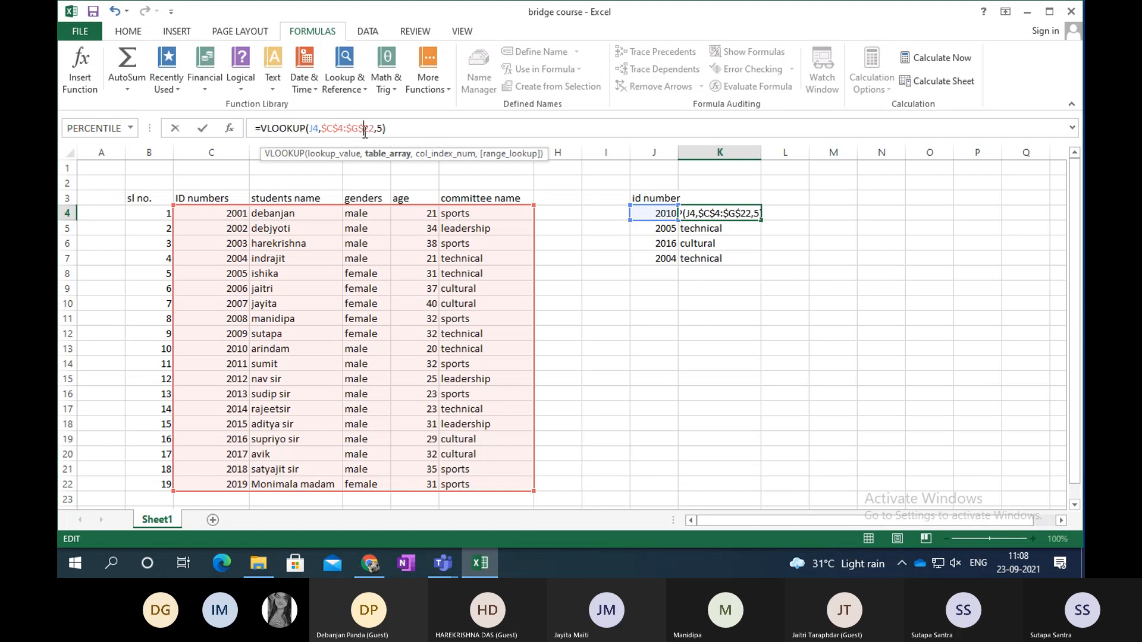
key("Return")
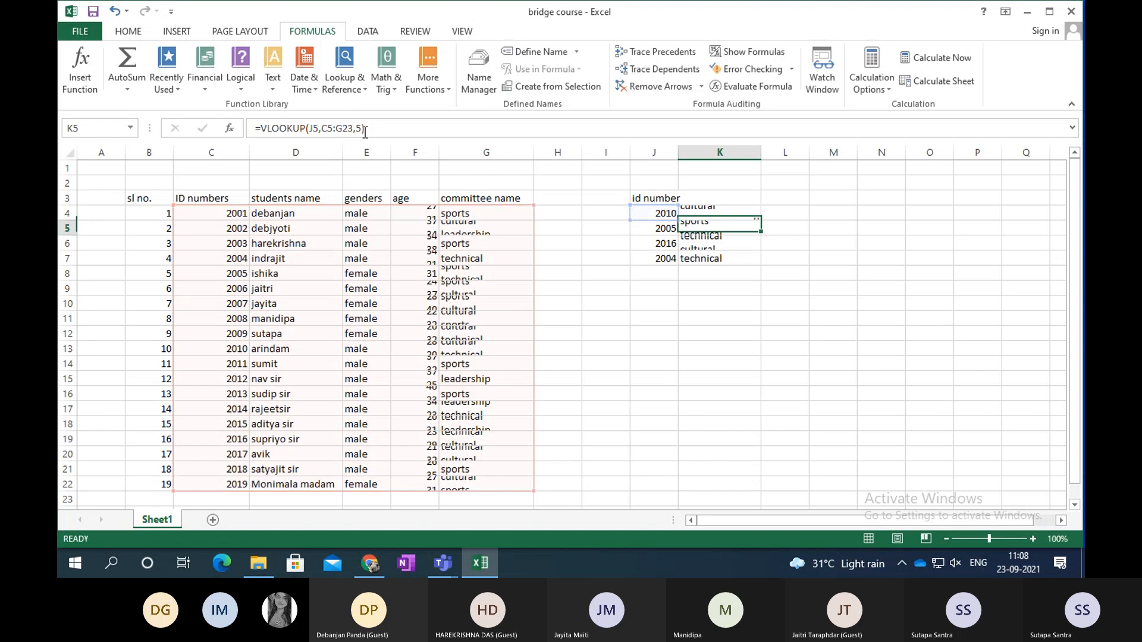
left_click(734, 213)
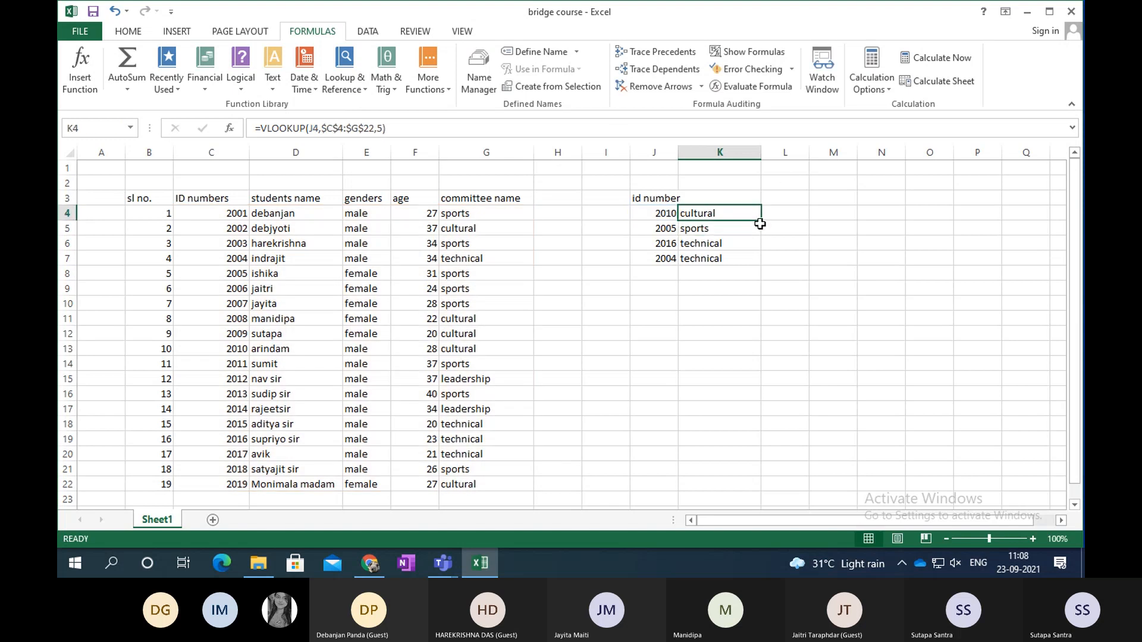
left_click_drag(760, 220, 762, 266)
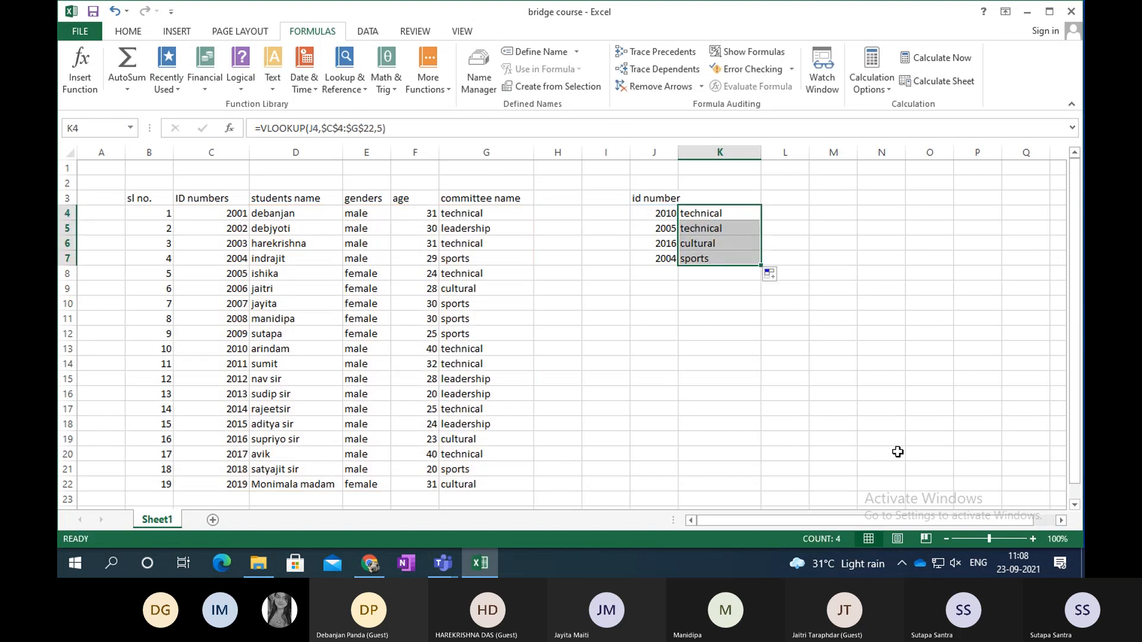
Check the lookup value and absolute table range in each VLOOKUP formula from K4 down to K7.
left_click(717, 226)
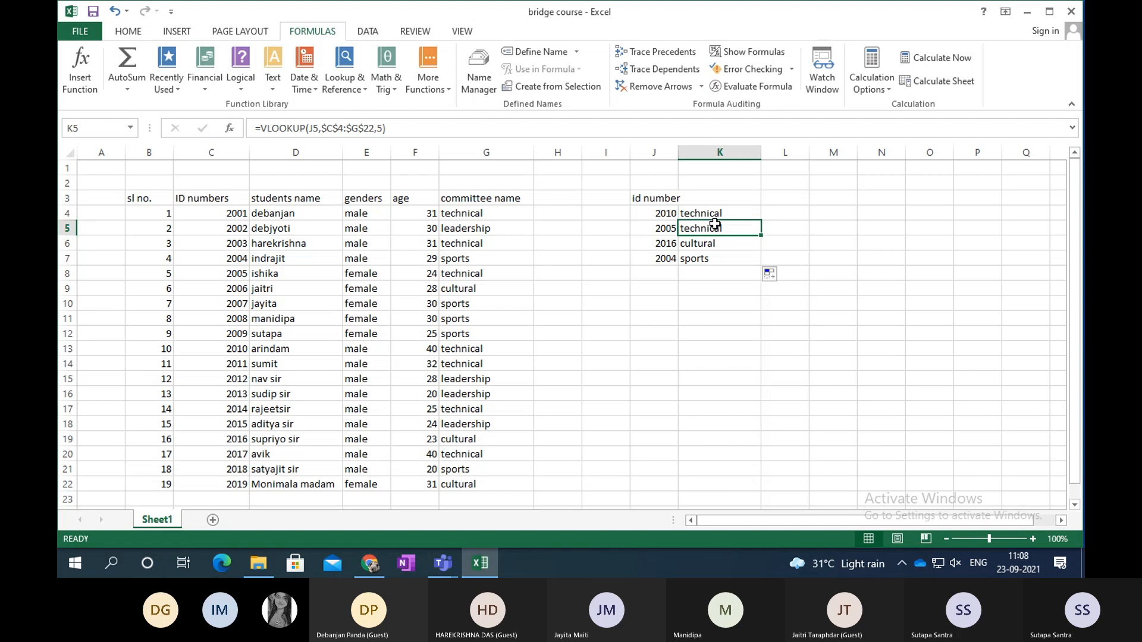
left_click(713, 214)
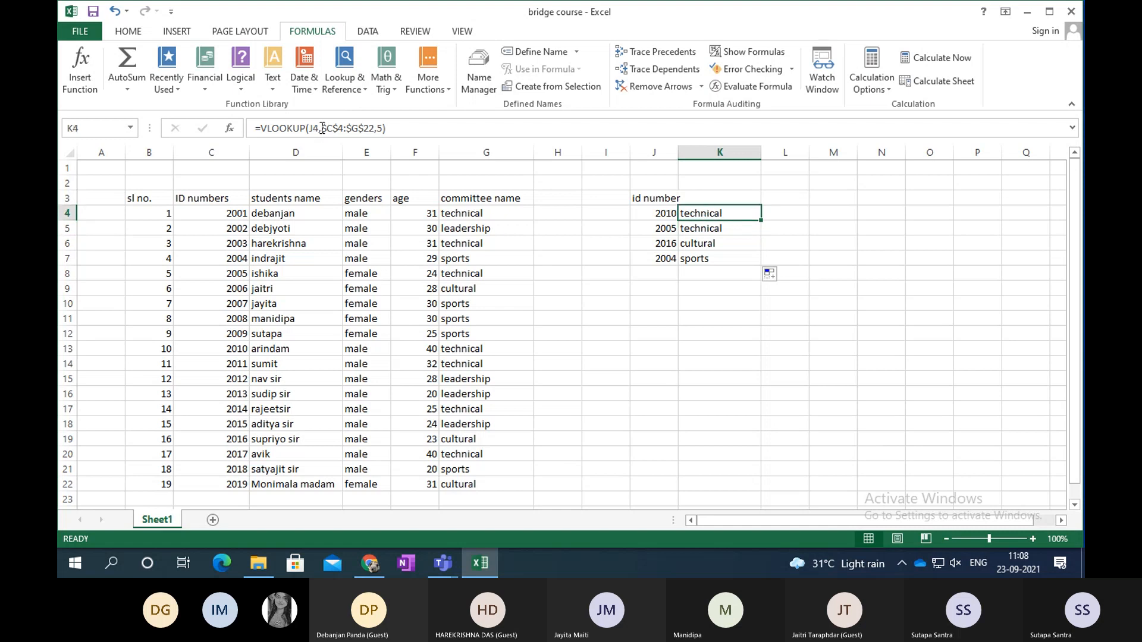
left_click(715, 230)
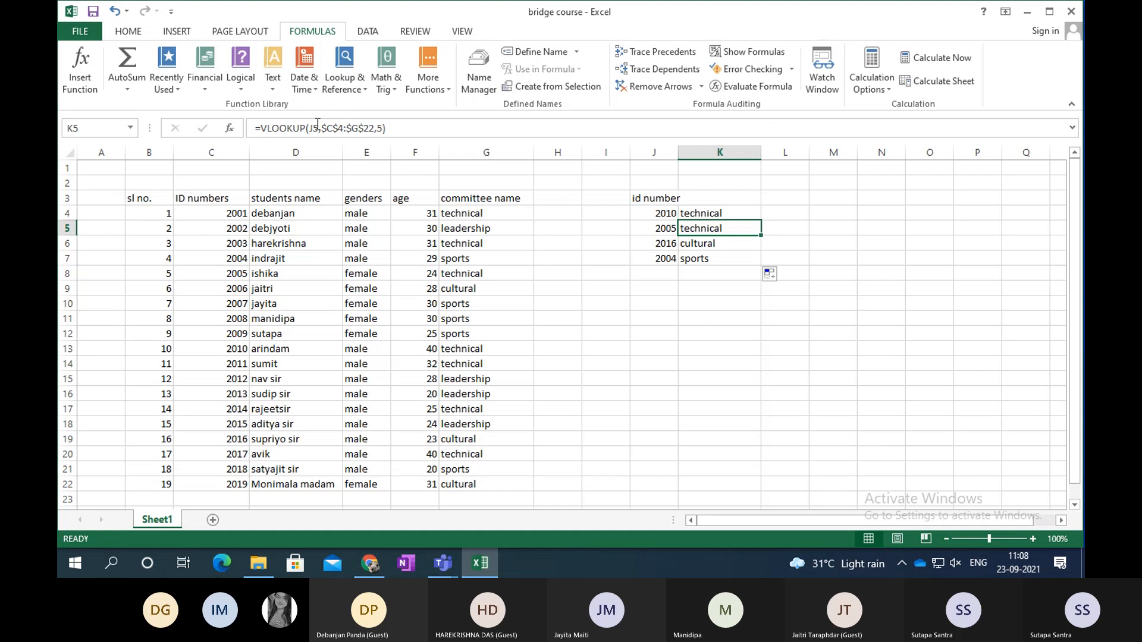
key("Down")
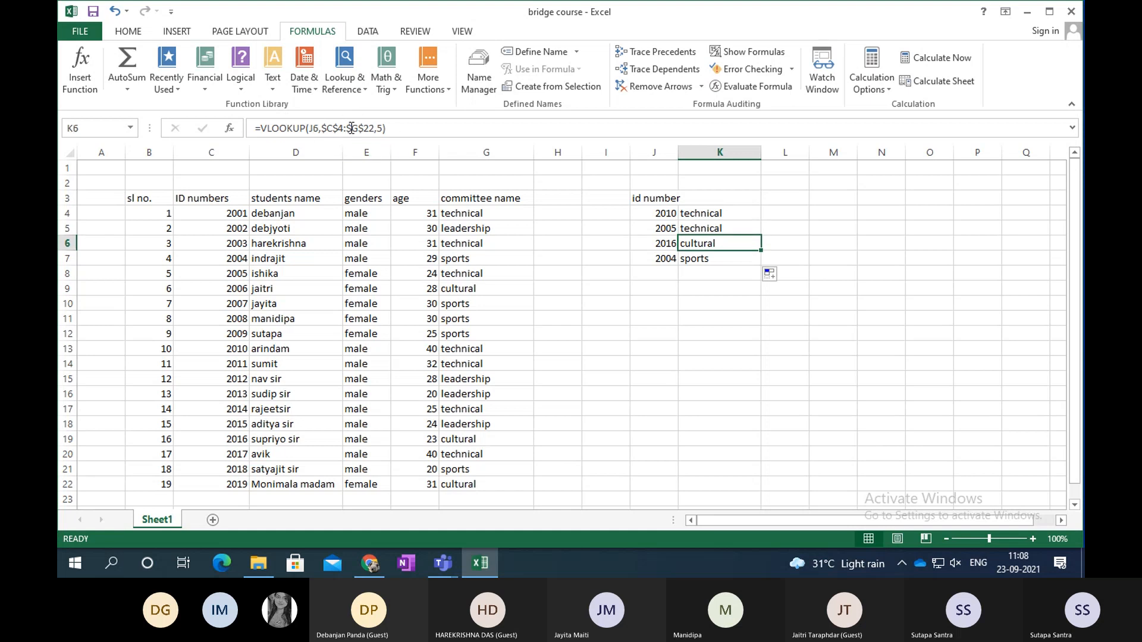
left_click(710, 259)
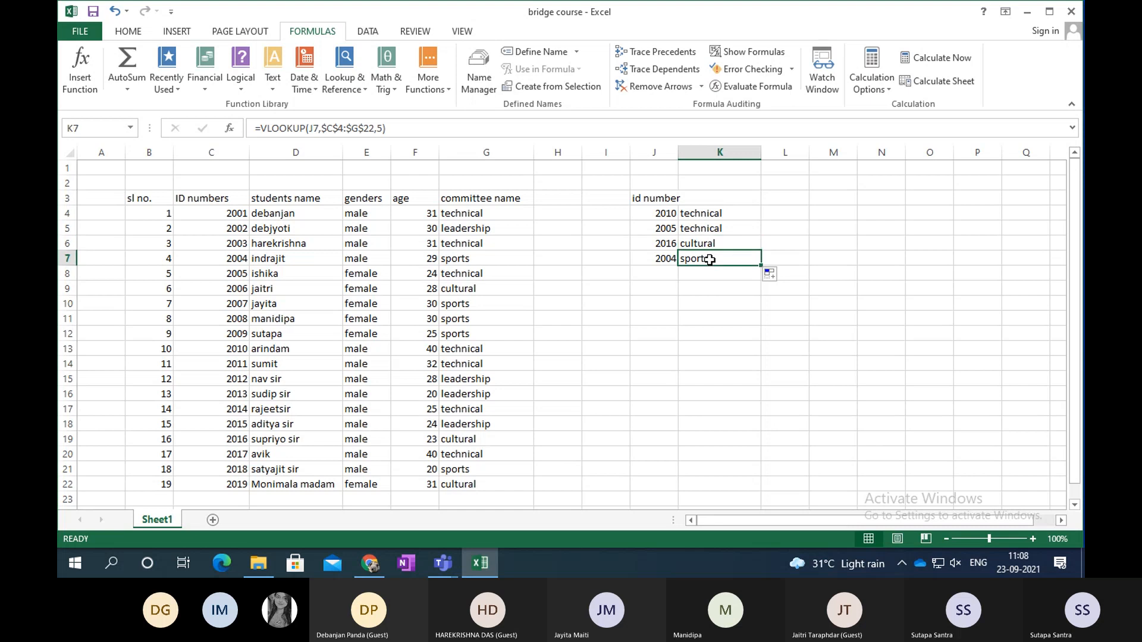
Compare the committee names looked up for the ID numbers in J4:J7 with the matching rows of the student table.
left_click(661, 218)
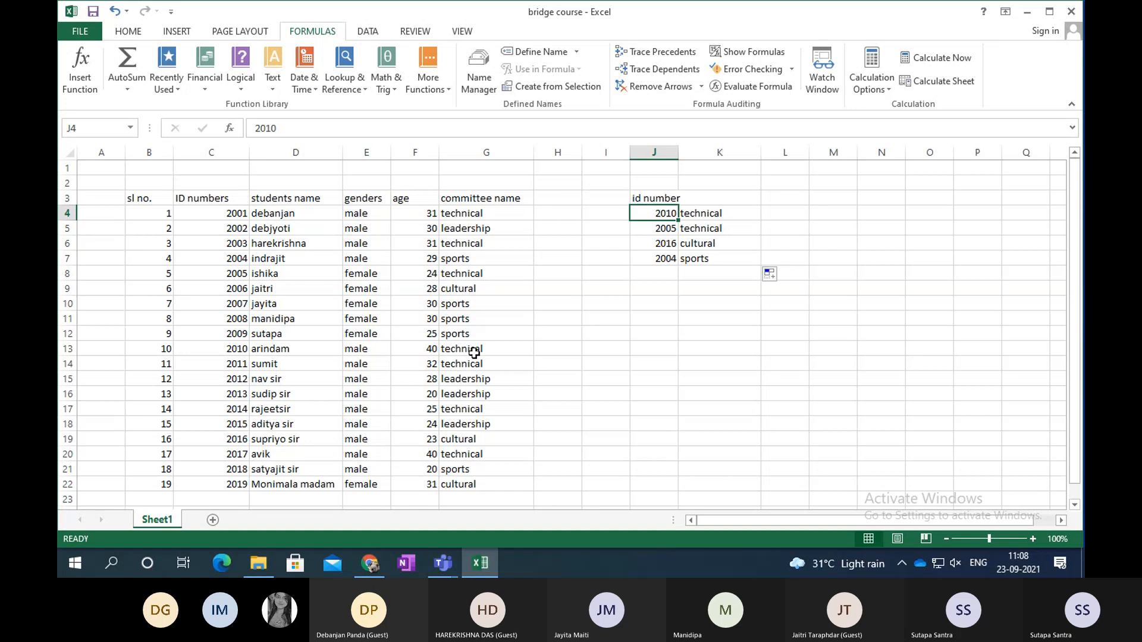
left_click(668, 229)
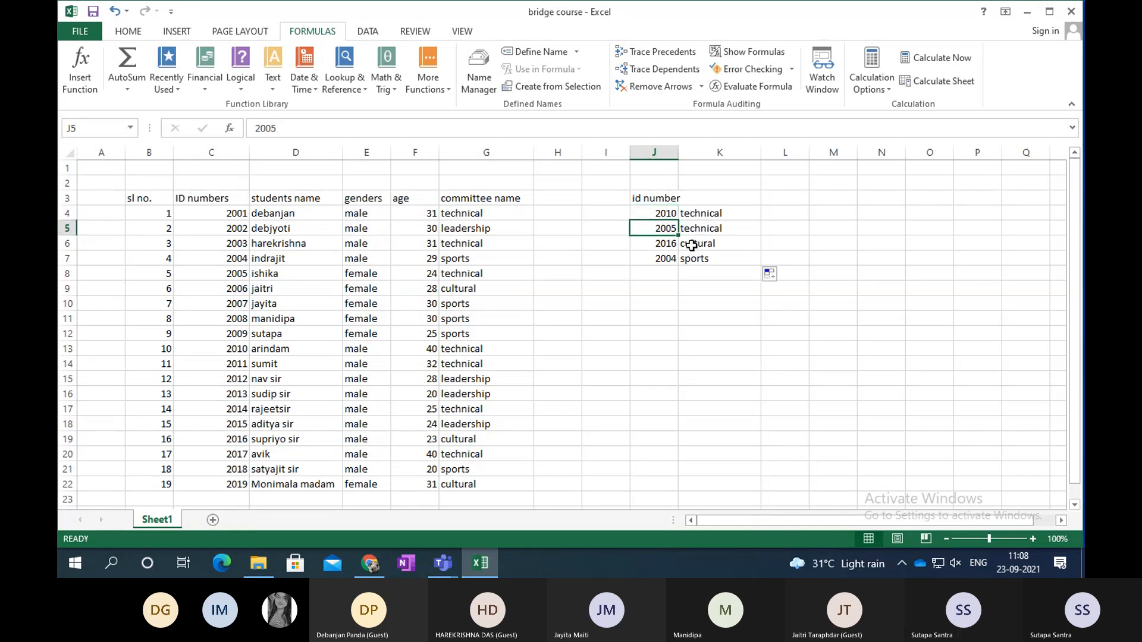
left_click(239, 269)
left_click(466, 274)
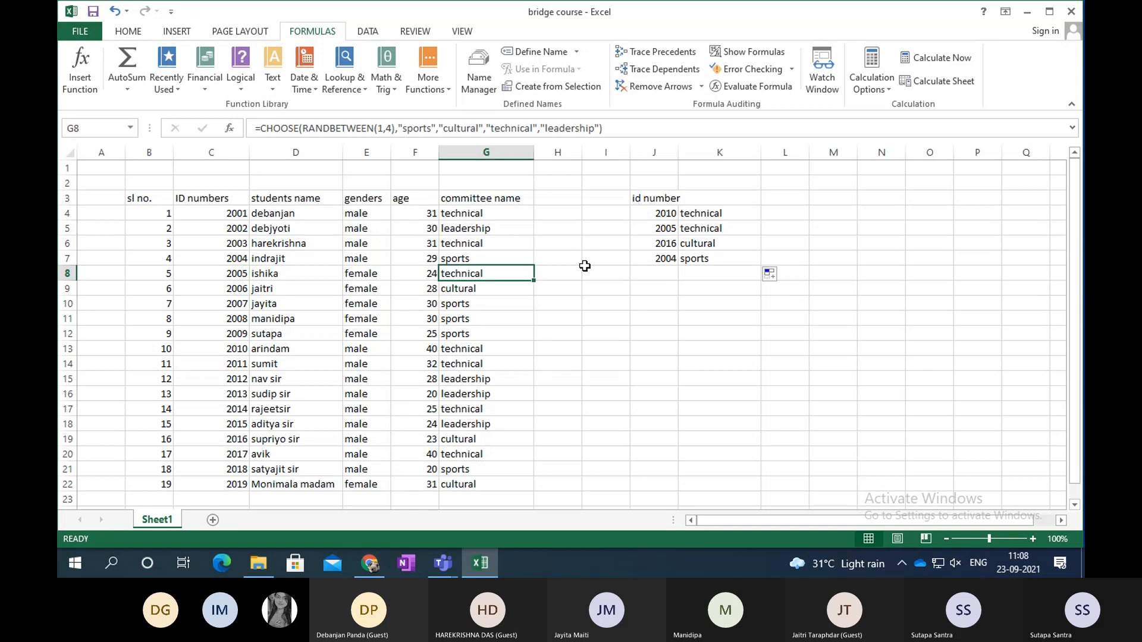
left_click(662, 244)
left_click(241, 443)
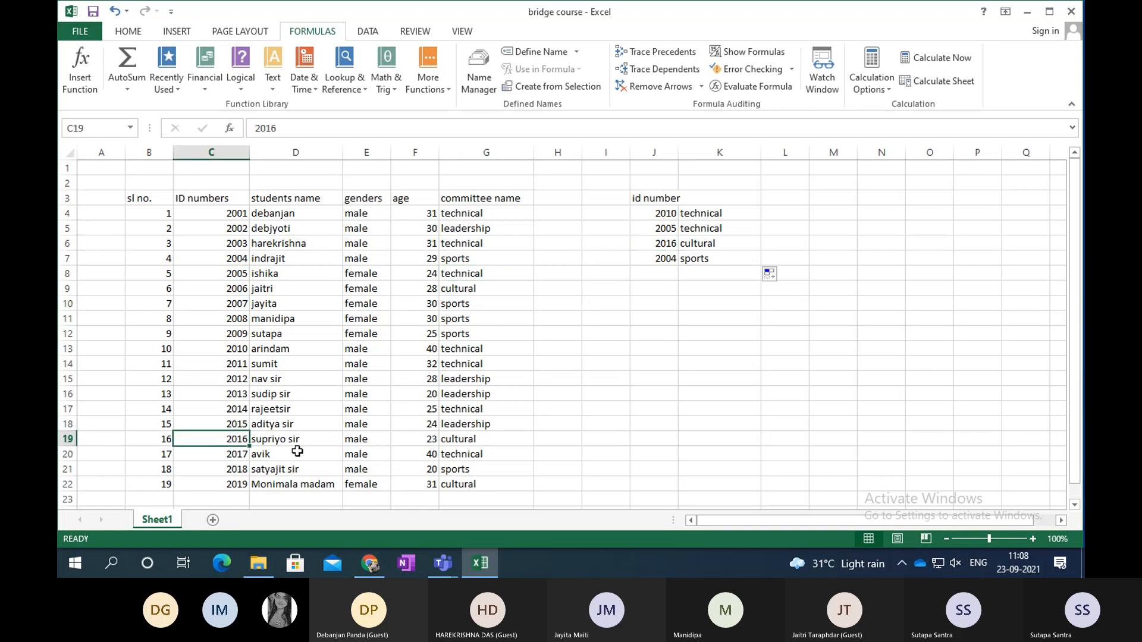
left_click(473, 442)
left_click(699, 244)
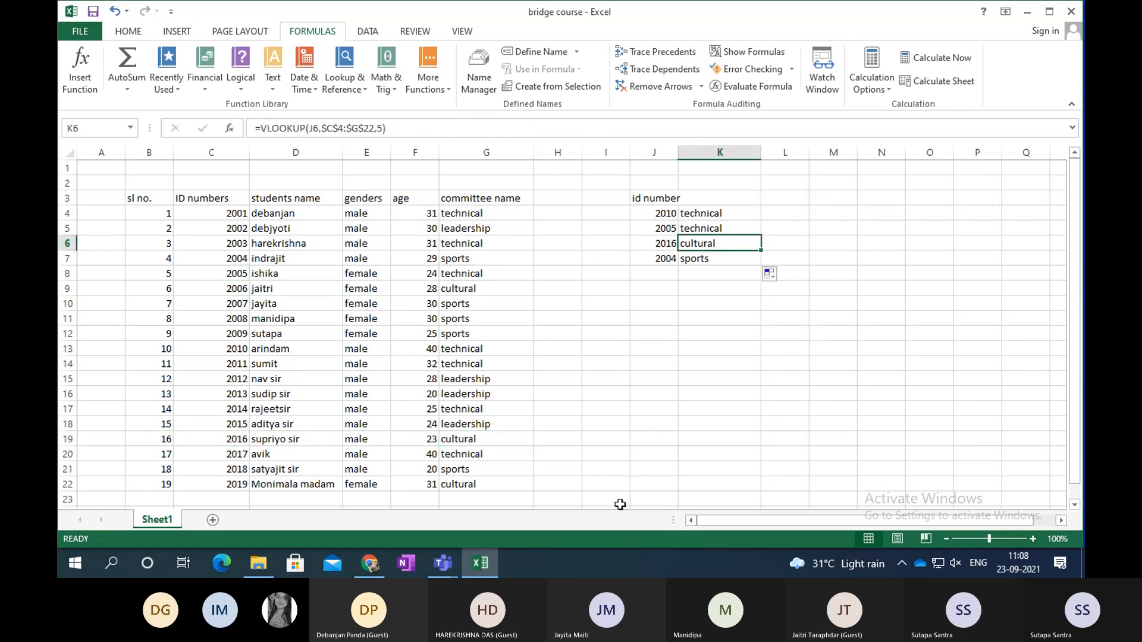
left_click(654, 259)
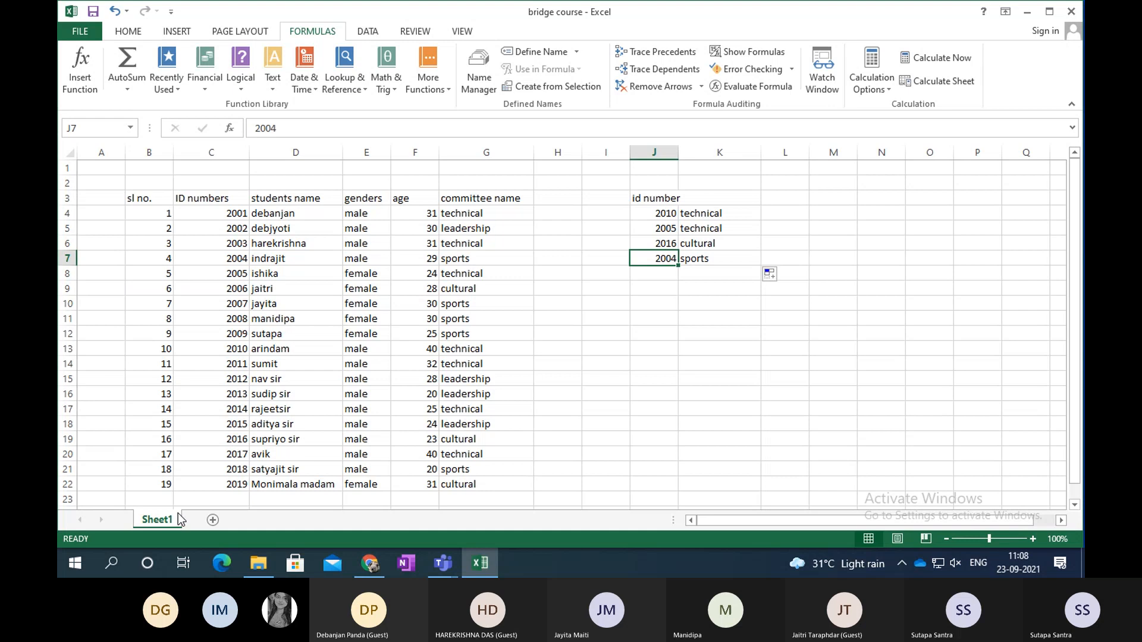
left_click(229, 258)
left_click(714, 259)
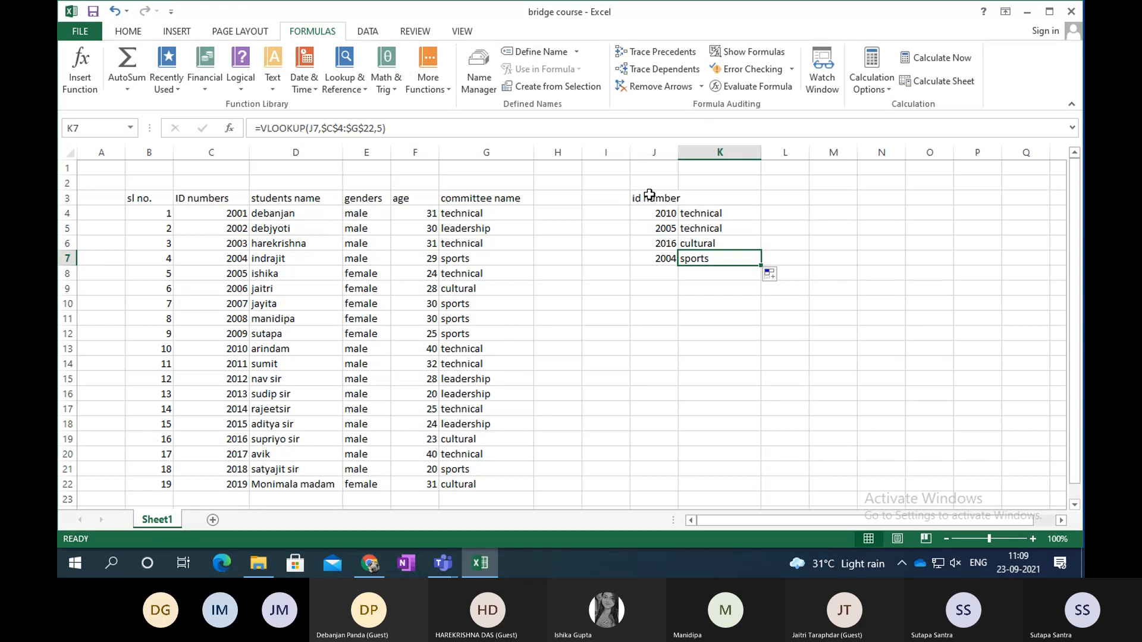
Clear the ID number lookup block in J3:K7.
left_click_drag(650, 195, 717, 266)
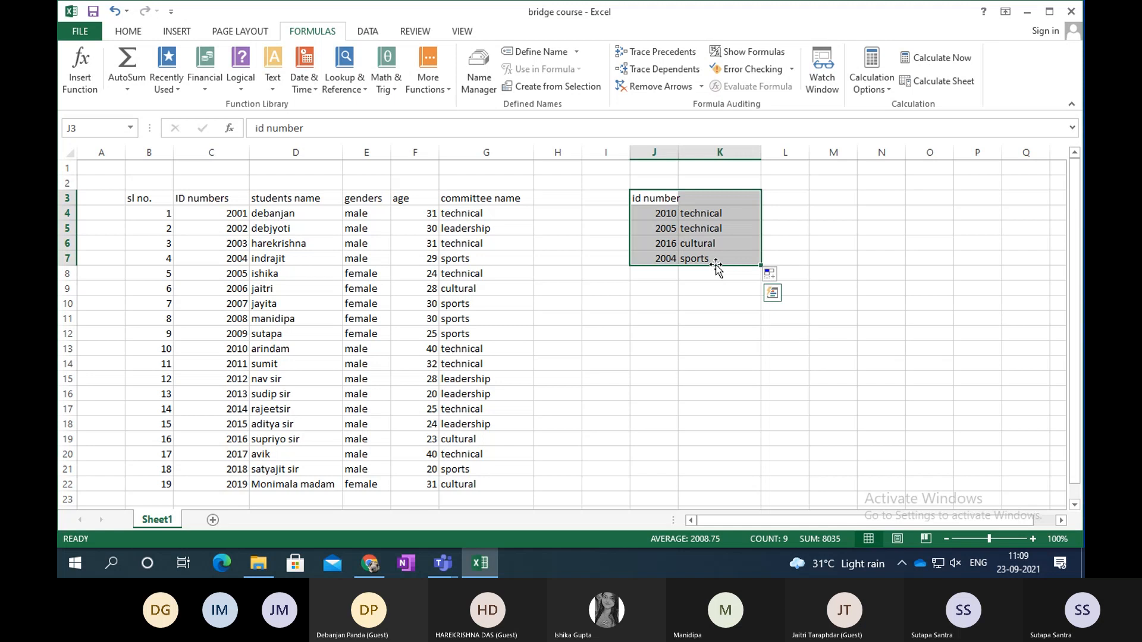
key("Delete")
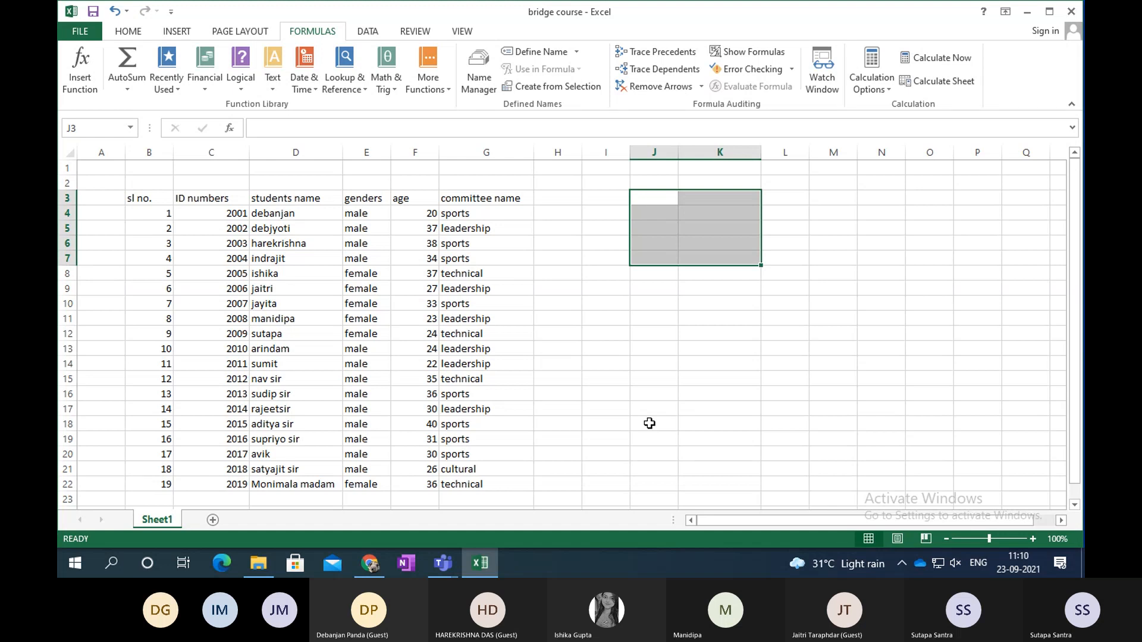
Apply all borders to the student table B3:G22 and make its header row B3:G3 bold.
left_click_drag(130, 200, 533, 198)
left_click_drag(140, 201, 476, 488)
left_click(128, 32)
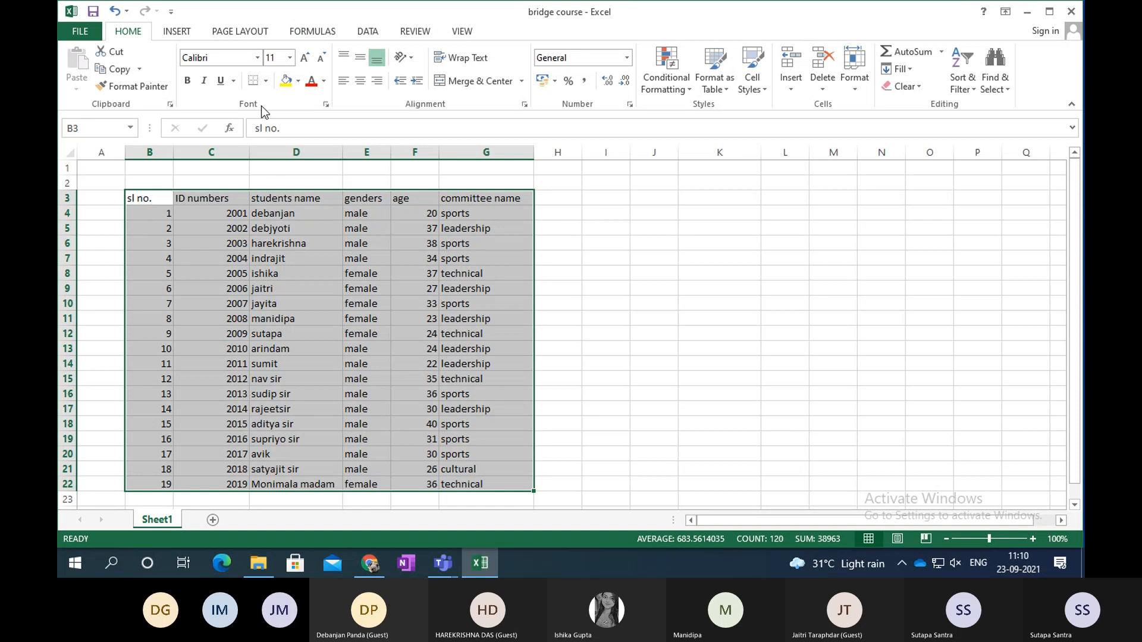
left_click(265, 81)
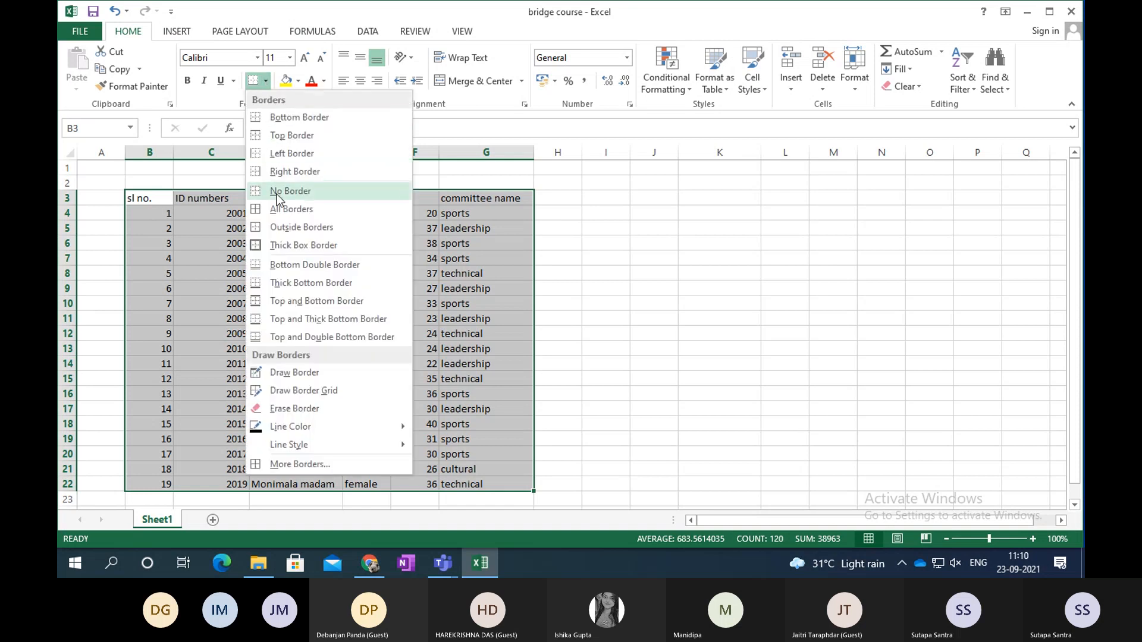
left_click(284, 209)
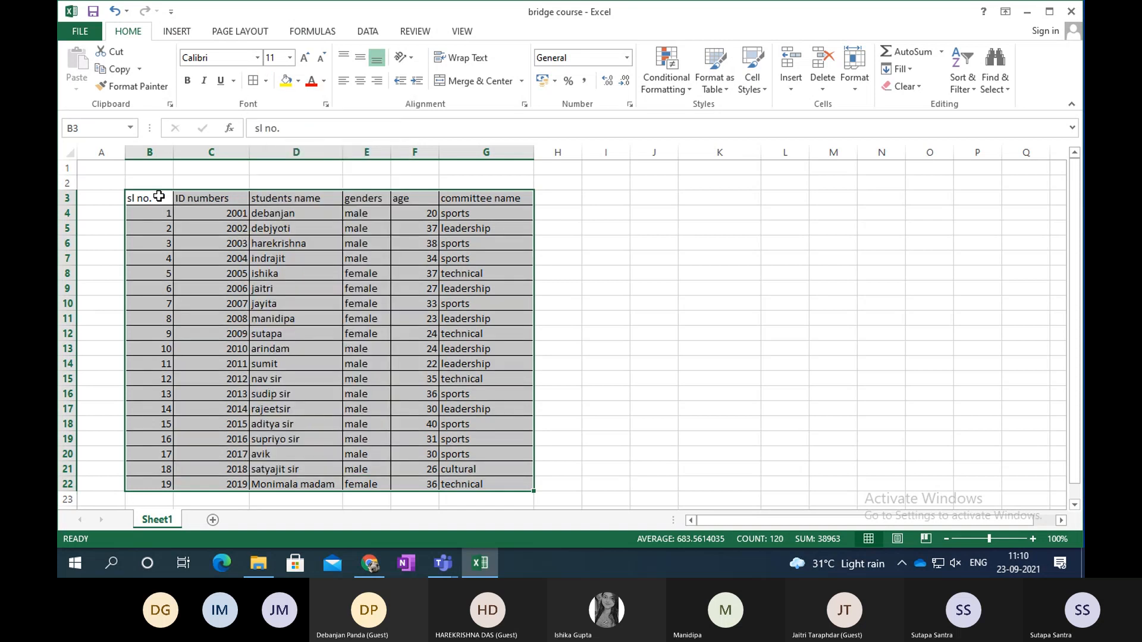
left_click_drag(158, 197, 476, 198)
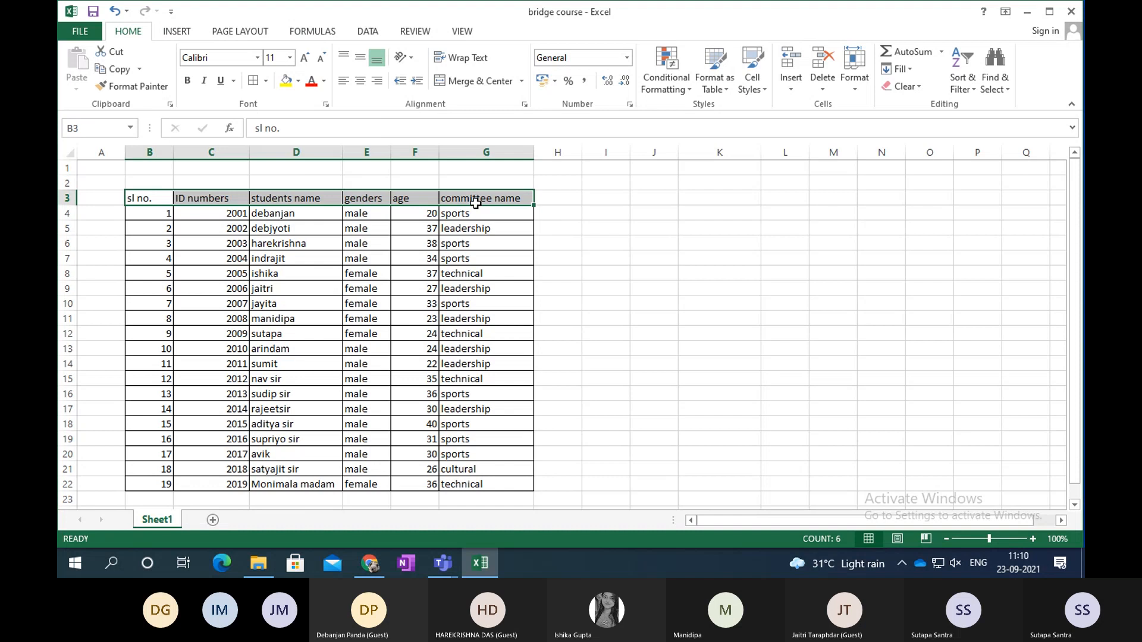
left_click(188, 81)
left_click(731, 346)
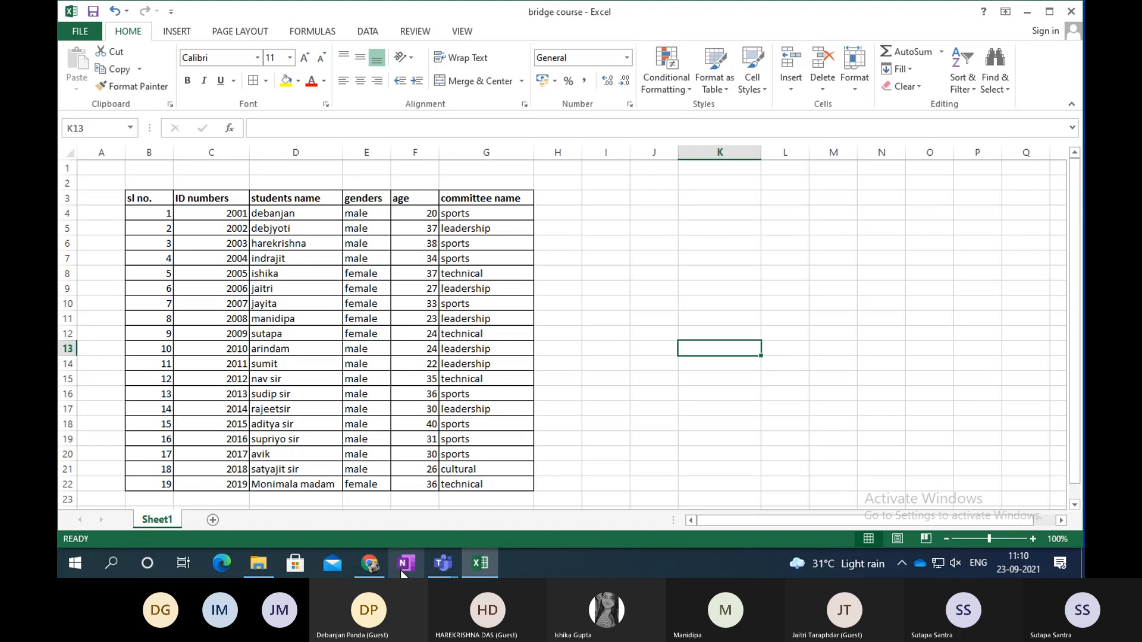
Create a PivotTable on a new worksheet from the genders column, using the range Sheet1!$E$3:$E$22.
left_click(376, 214)
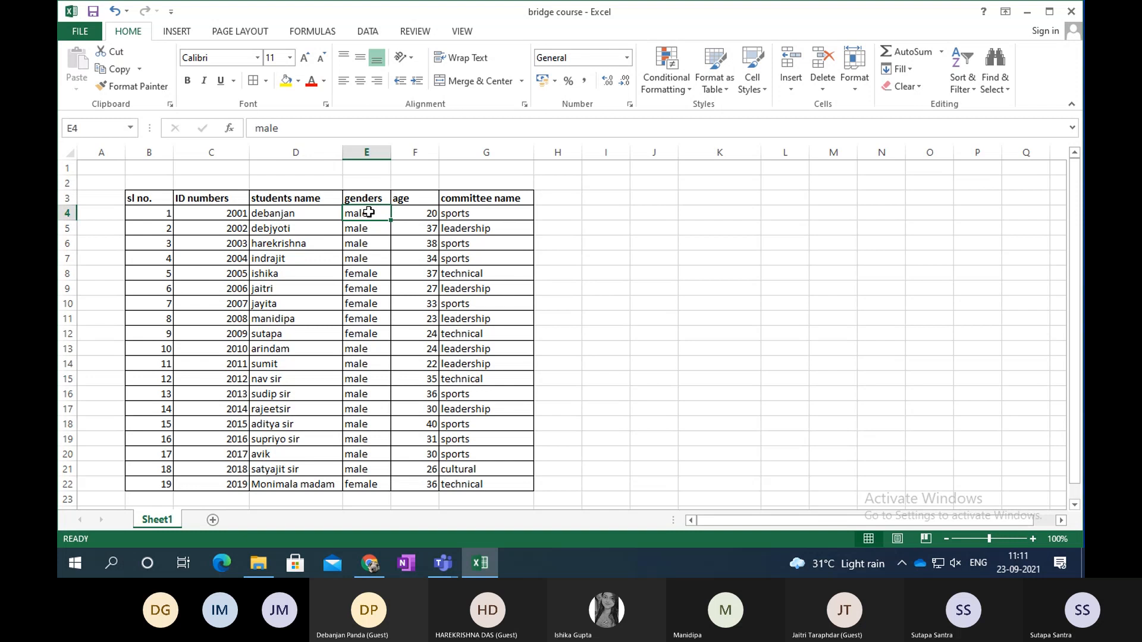
left_click_drag(370, 249, 368, 485)
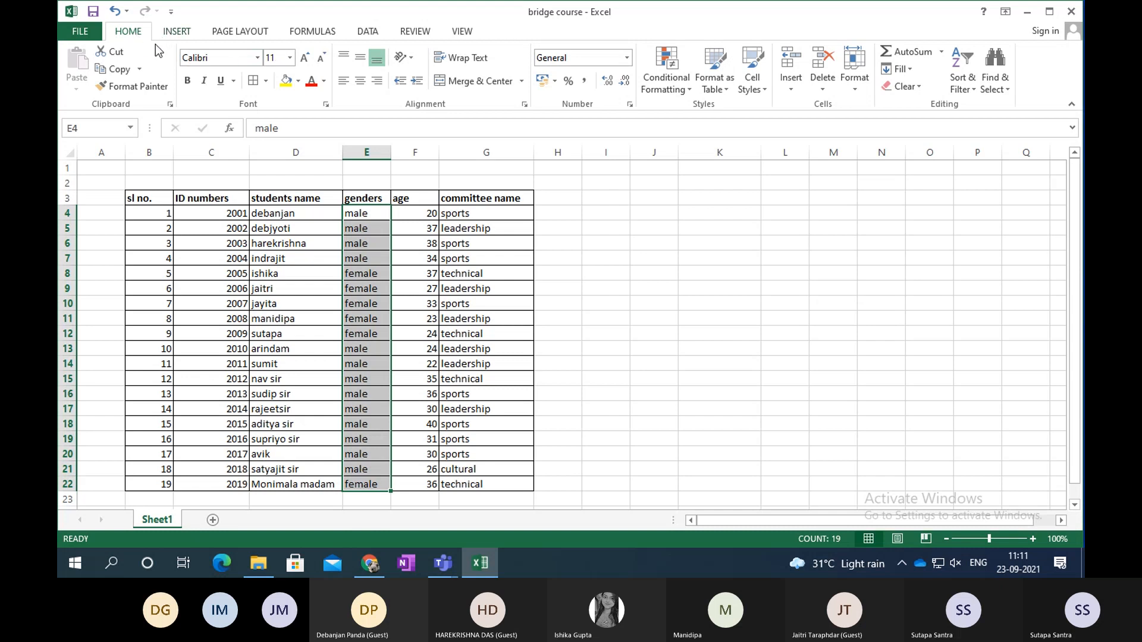
left_click(174, 33)
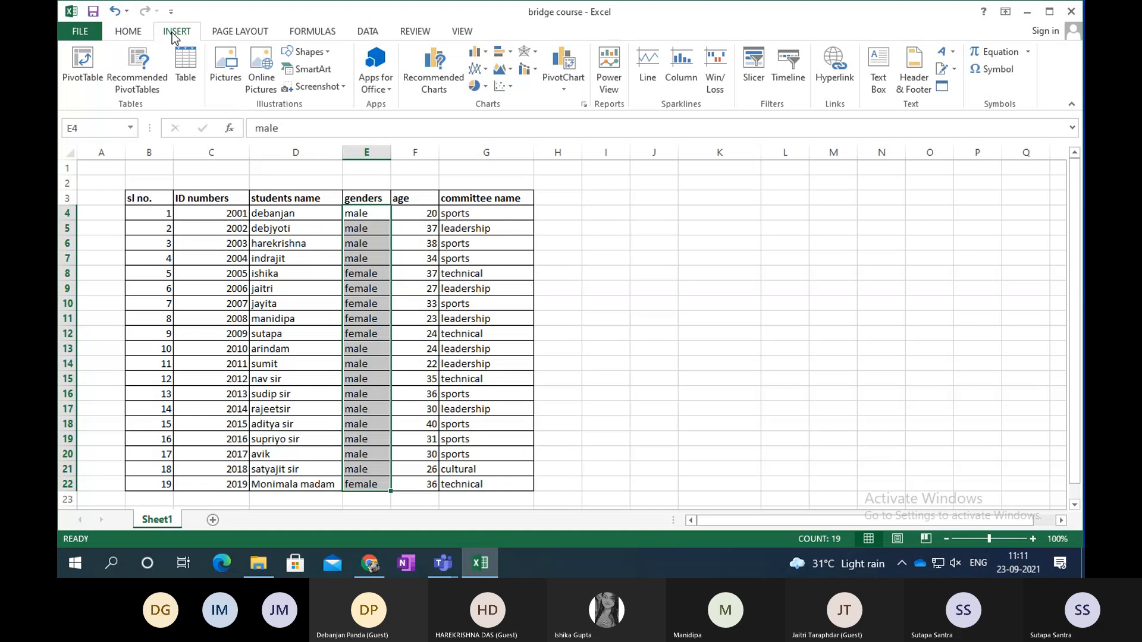
left_click(85, 61)
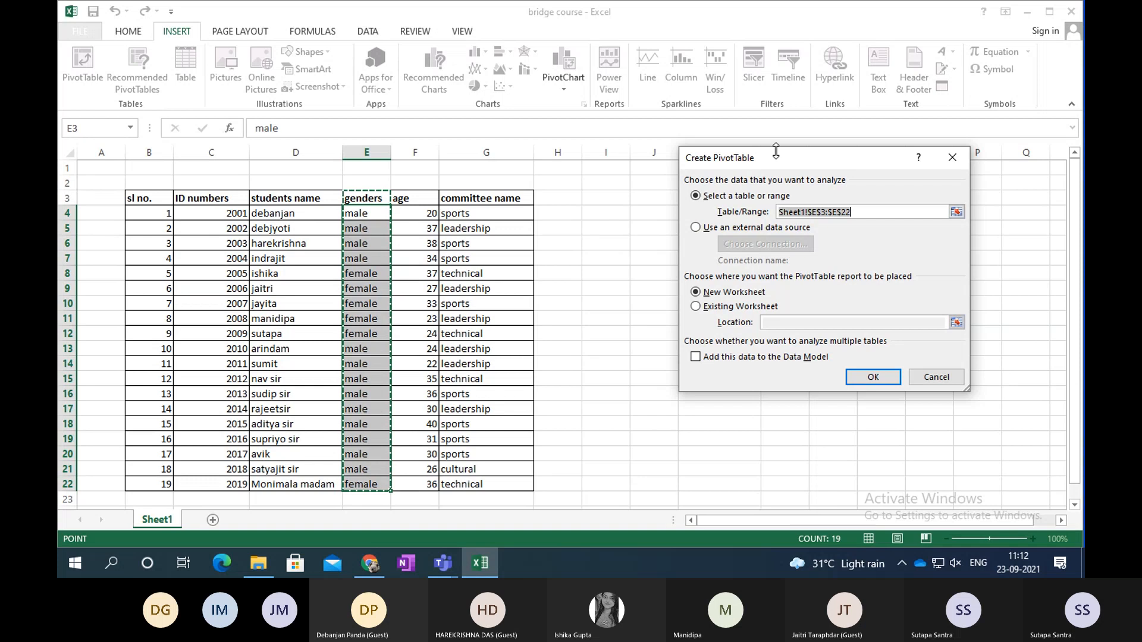
left_click_drag(776, 164, 867, 160)
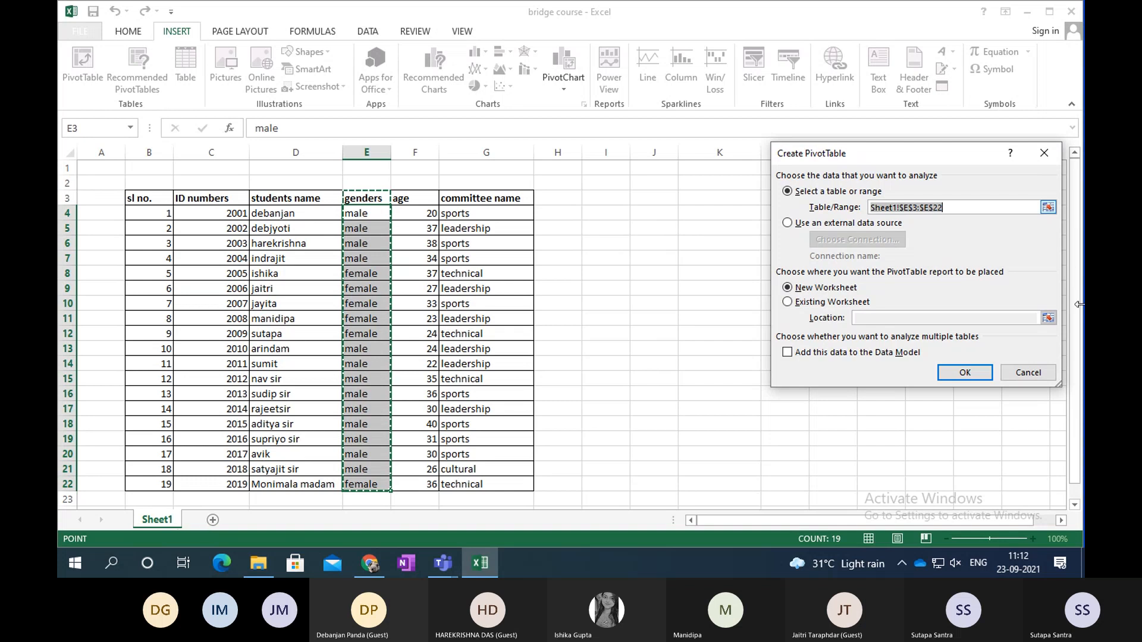
left_click(965, 373)
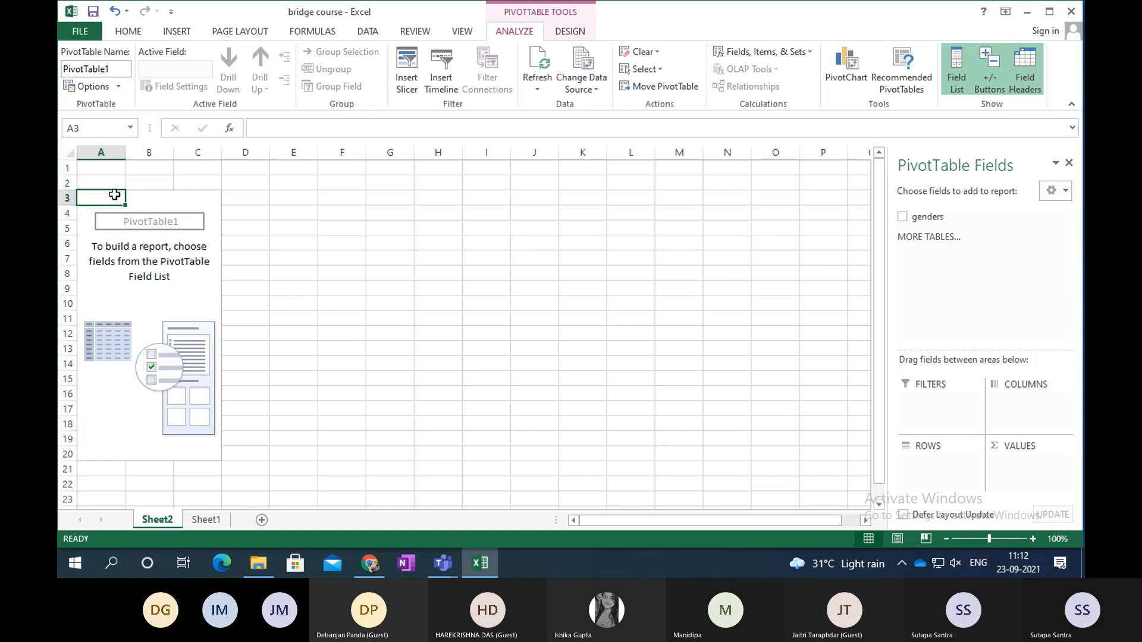
Add the genders field to the PivotTable's rows.
left_click(903, 218)
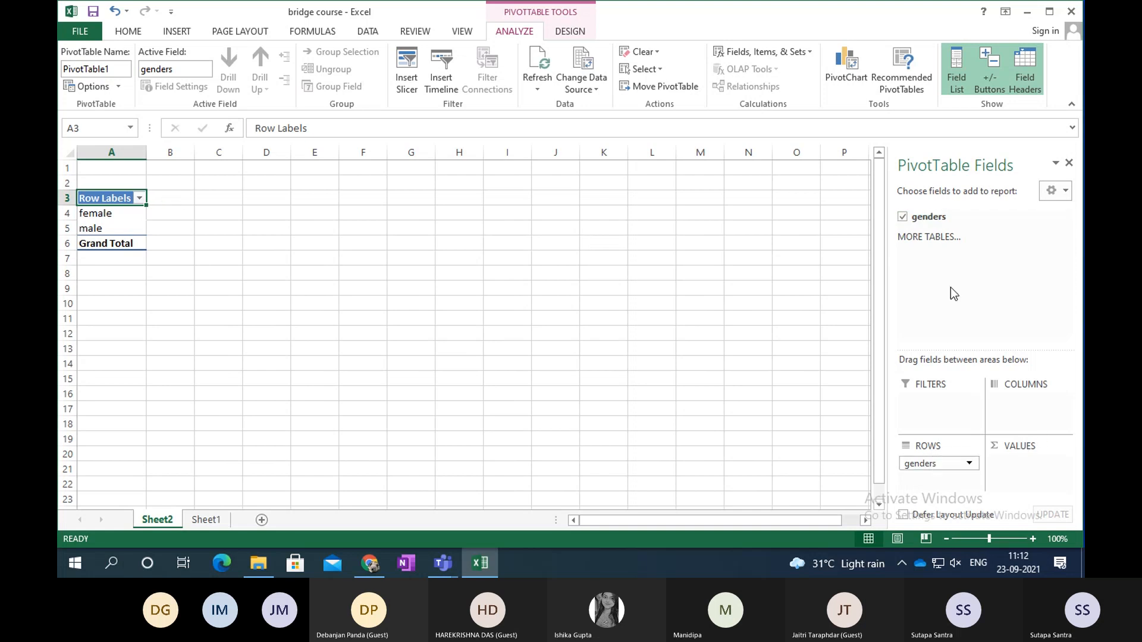
left_click_drag(937, 219, 975, 481)
left_click(904, 216)
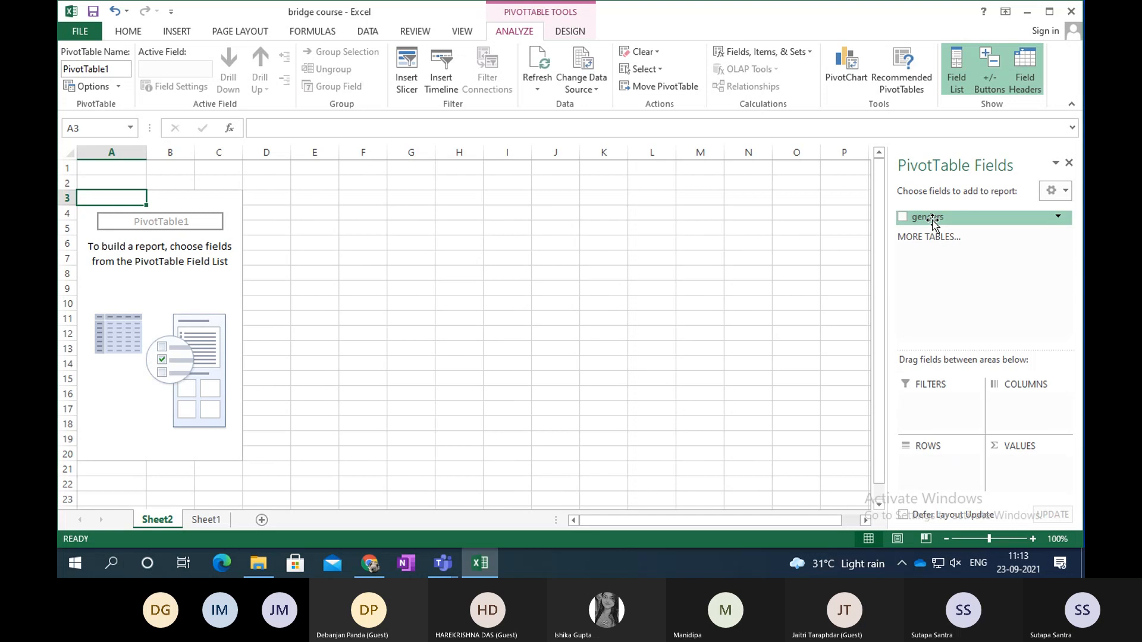
left_click(907, 217)
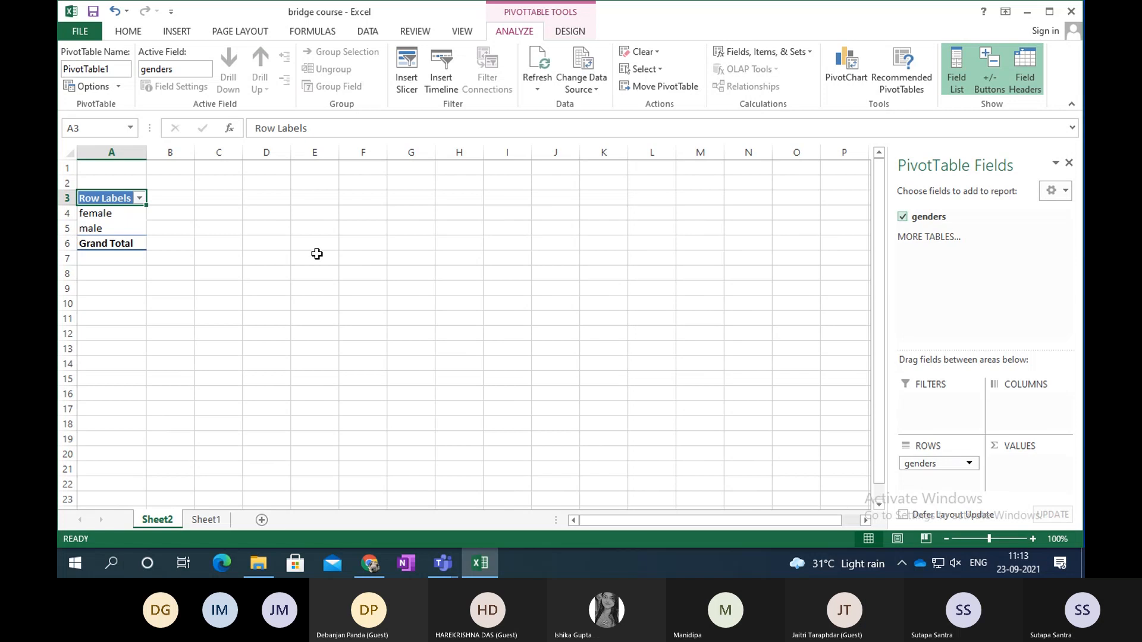
Delete Sheet2 with its genders-only PivotTable.
left_click(217, 519)
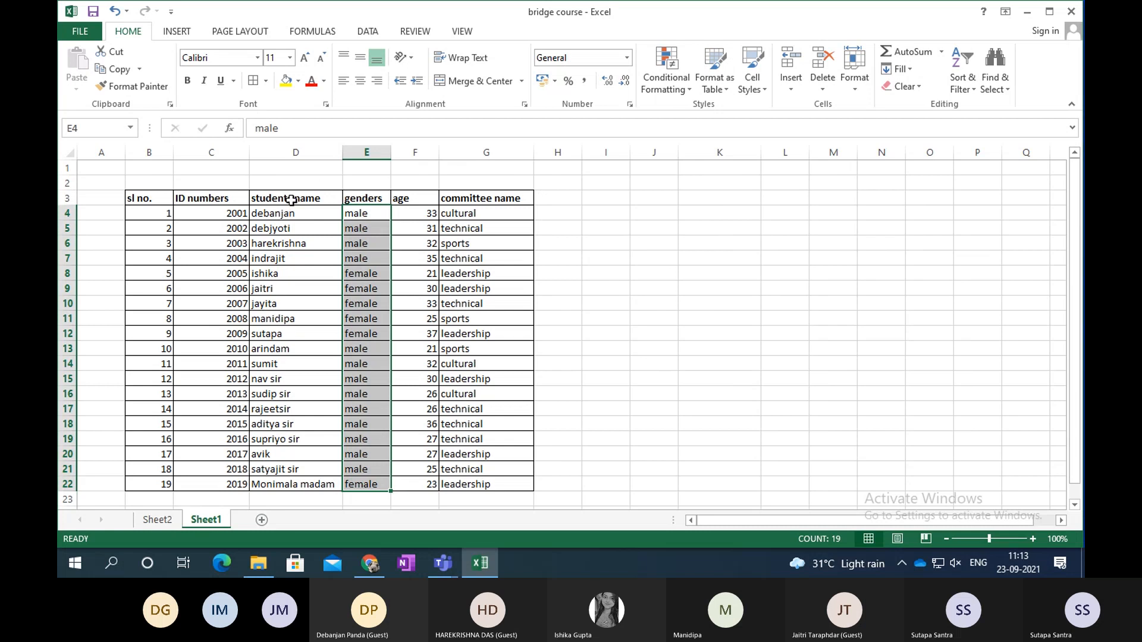
left_click_drag(291, 200, 367, 485)
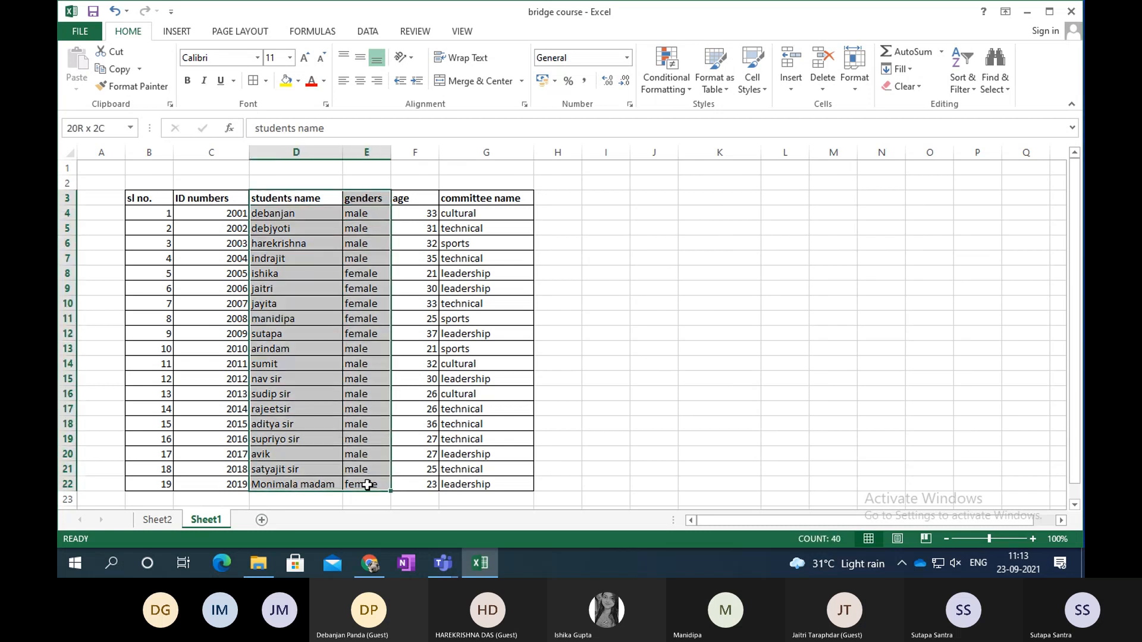
left_click(157, 520)
right_click(159, 520)
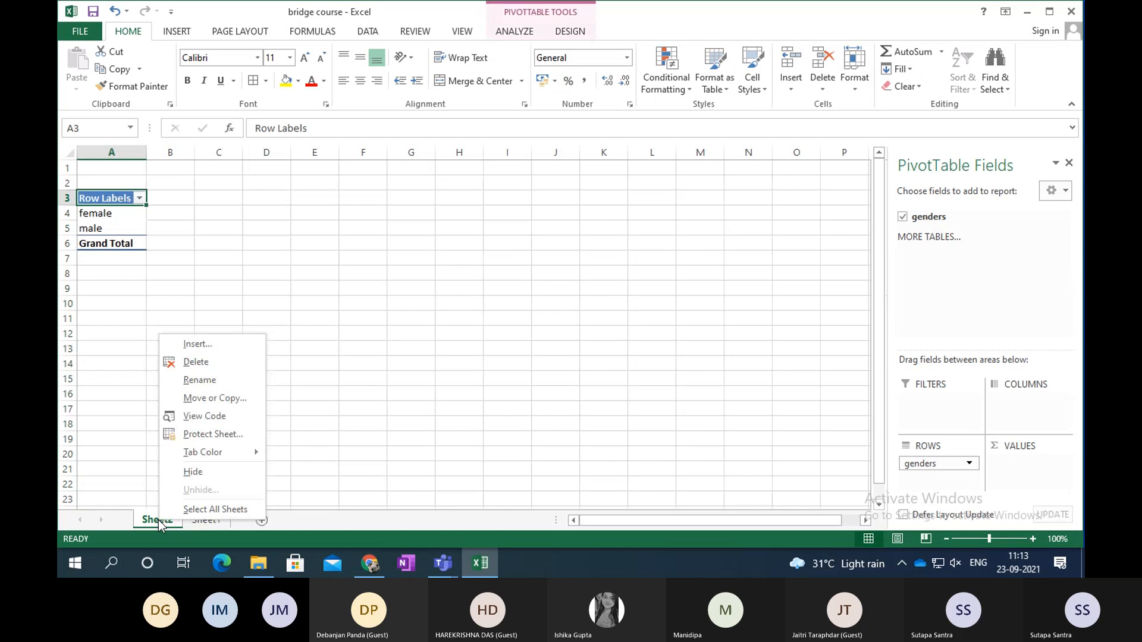
left_click(209, 362)
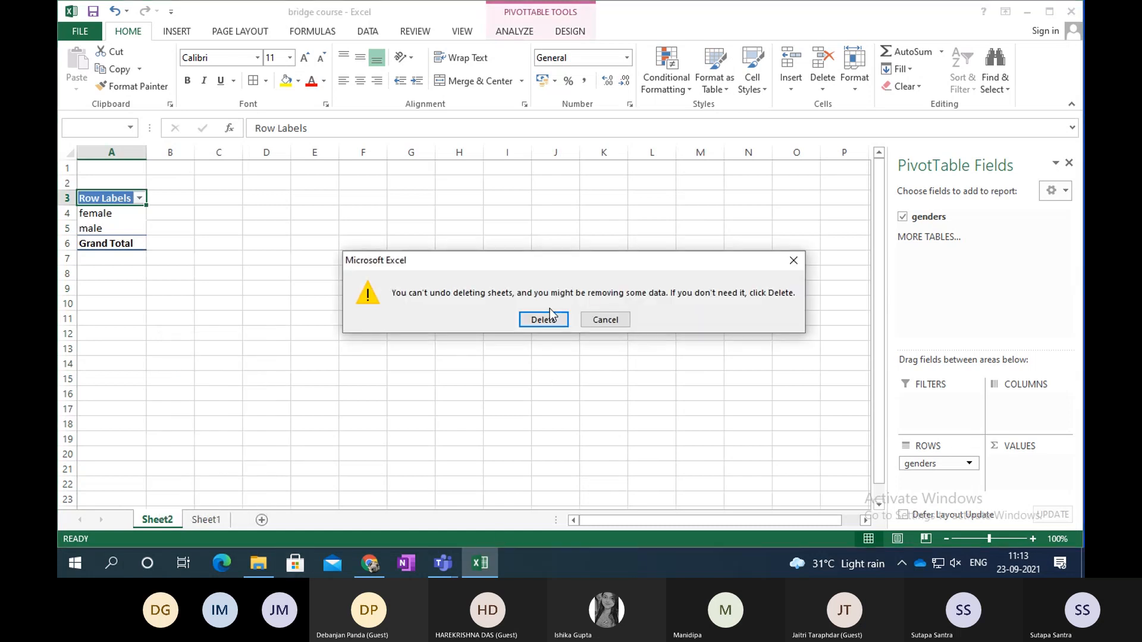
left_click(550, 309)
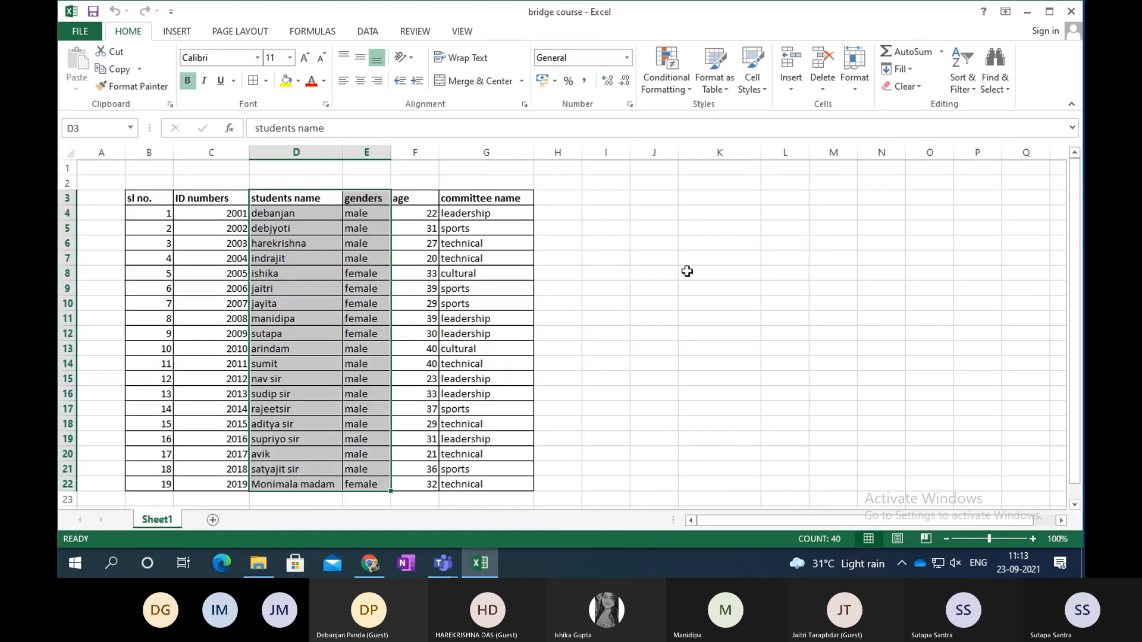
Create a PivotTable on a new worksheet from the students name and genders columns, using the range Sheet1!$D$3:$E$22.
left_click(687, 271)
left_click_drag(273, 201, 360, 484)
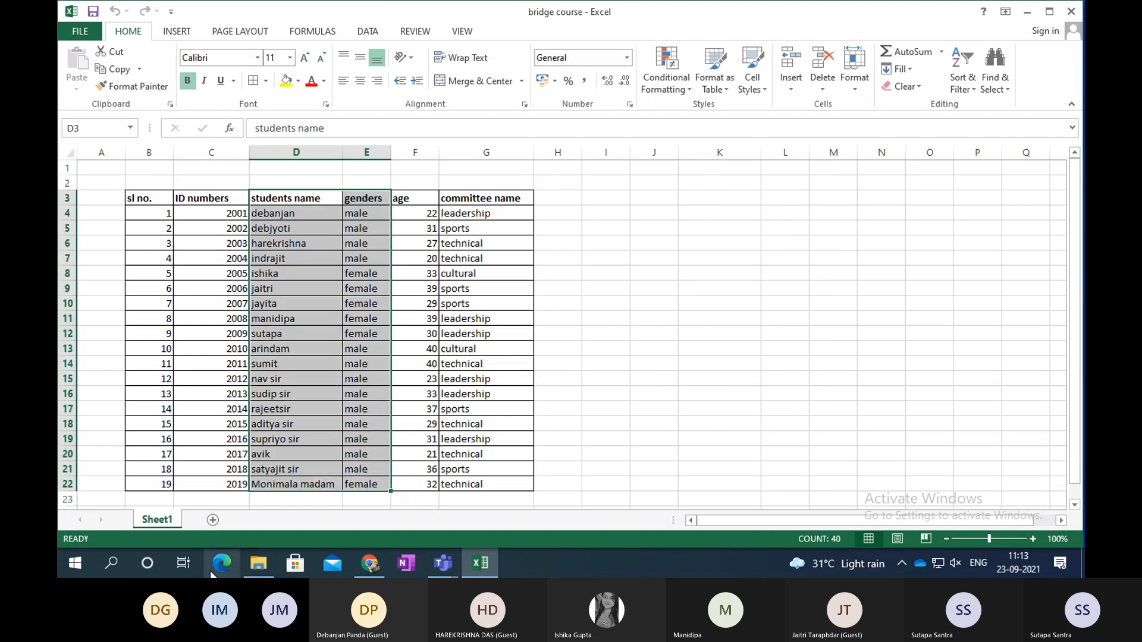
left_click(183, 34)
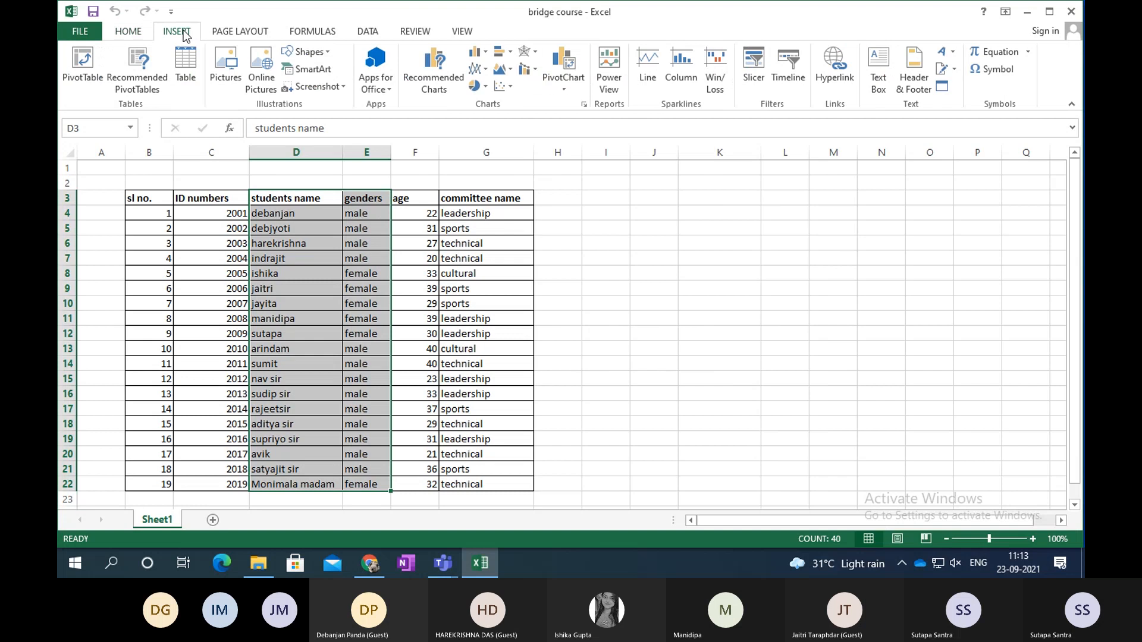
left_click(82, 66)
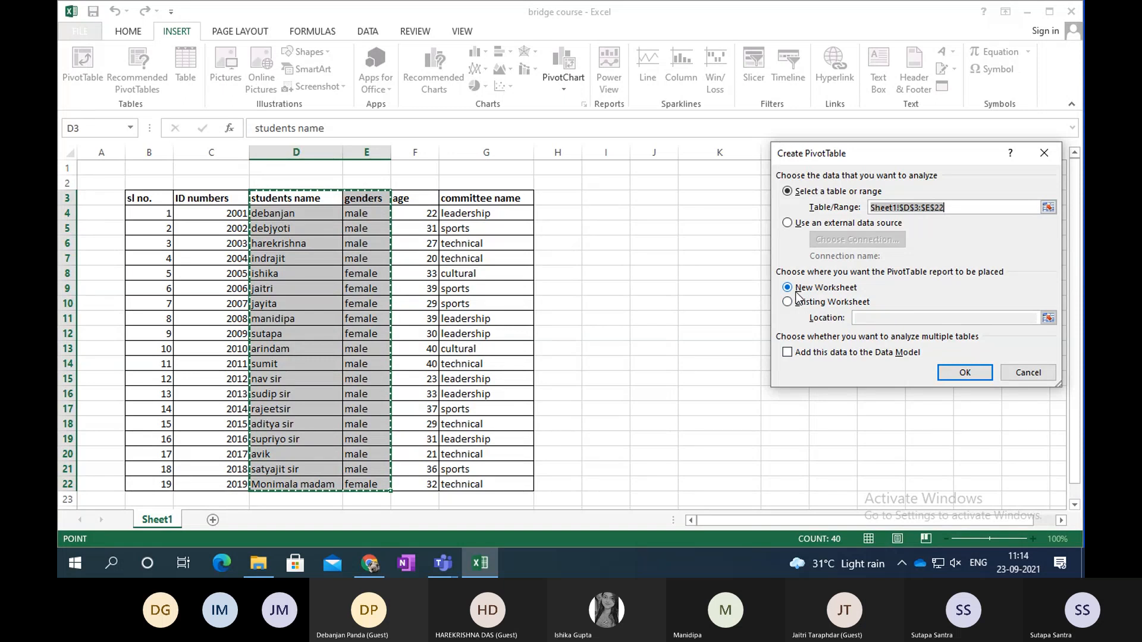
left_click(971, 373)
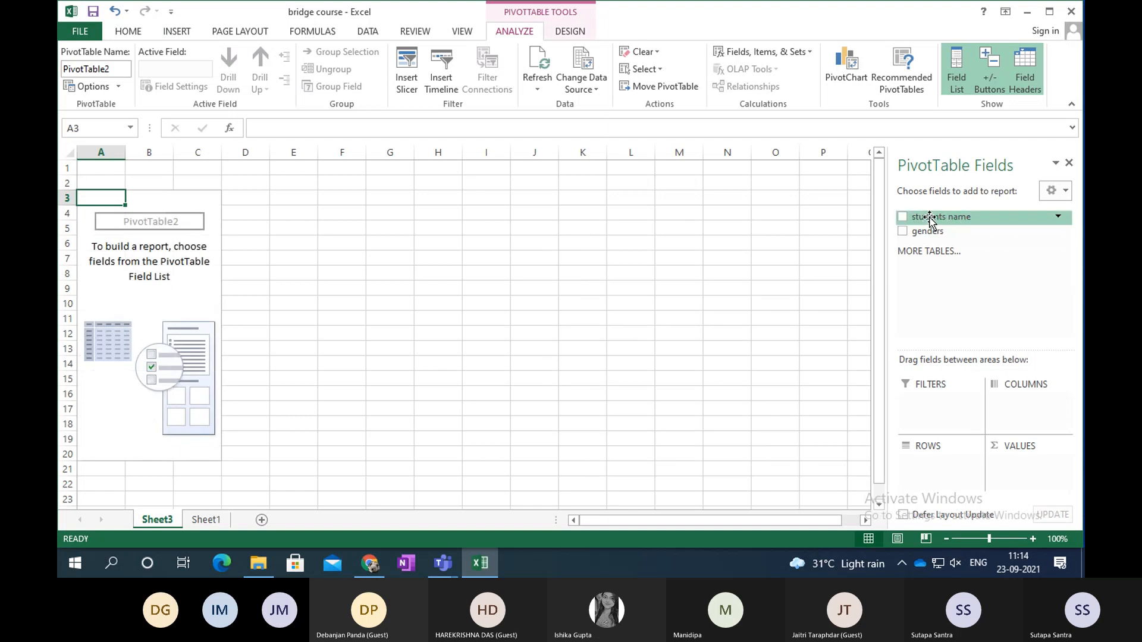
Add students name to the PivotTable's rows and genders to its values, summarized by Count.
left_click_drag(930, 219, 936, 463)
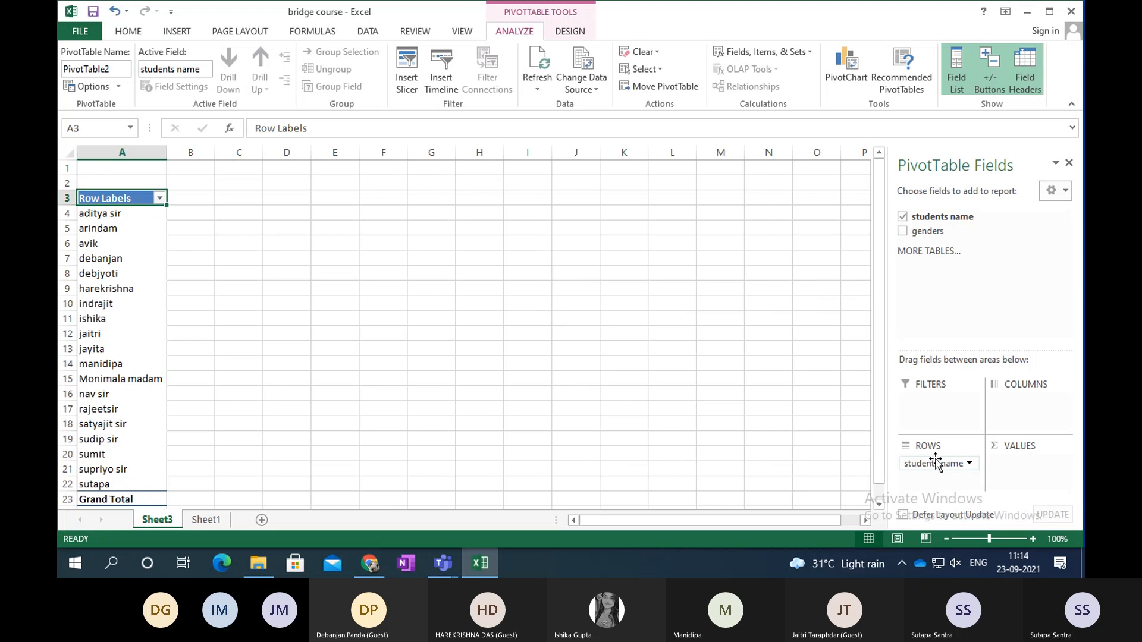
left_click_drag(969, 231, 1032, 470)
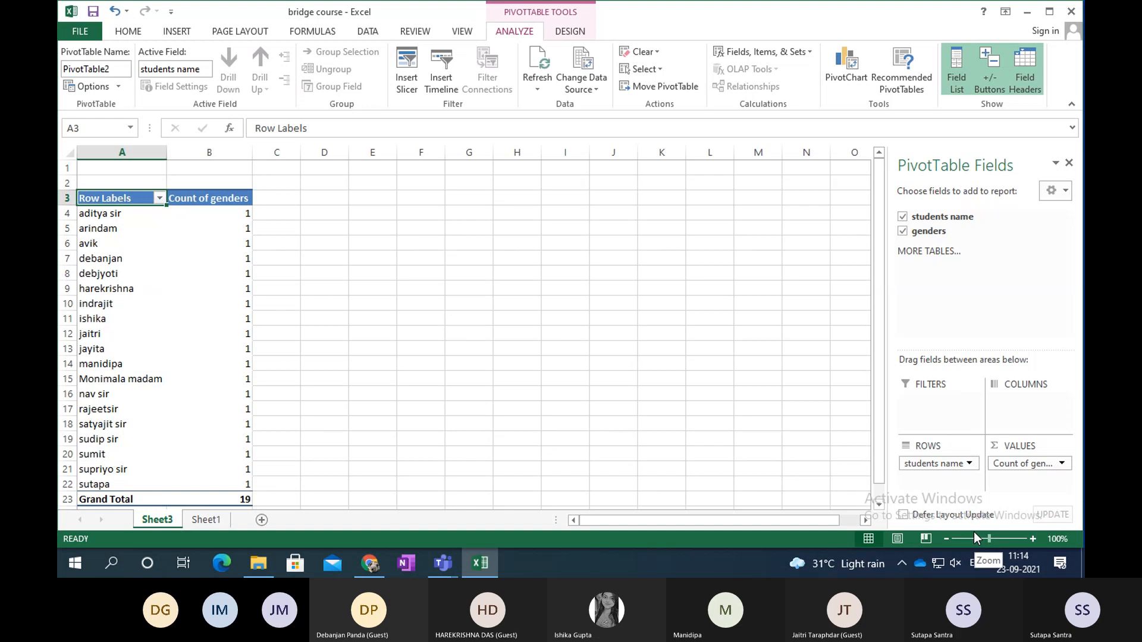
left_click(1062, 464)
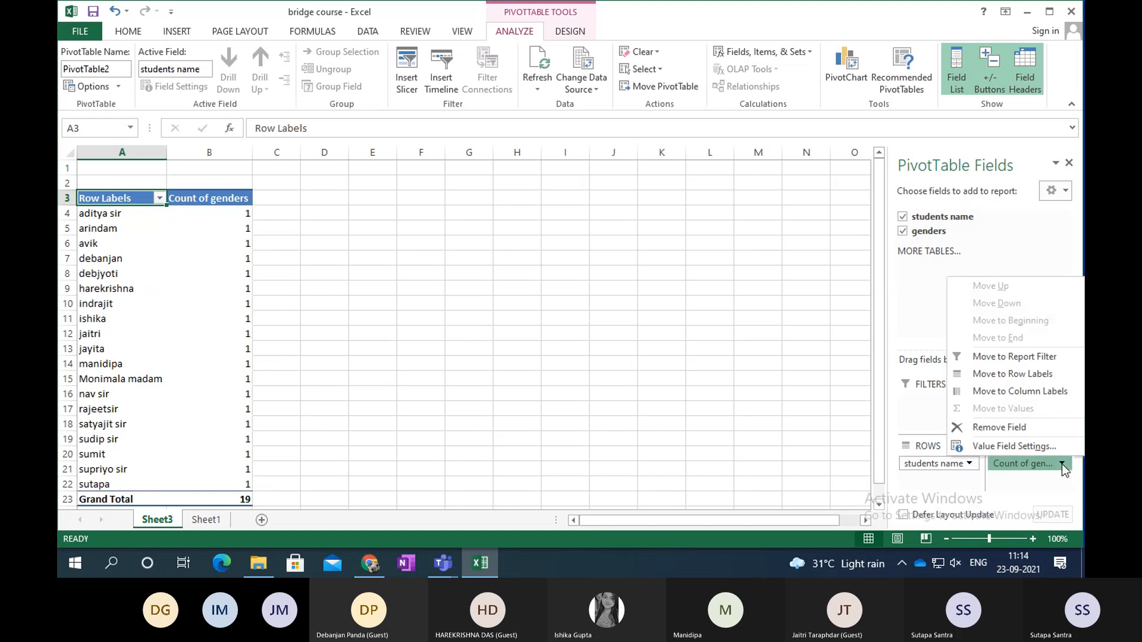
left_click(1014, 447)
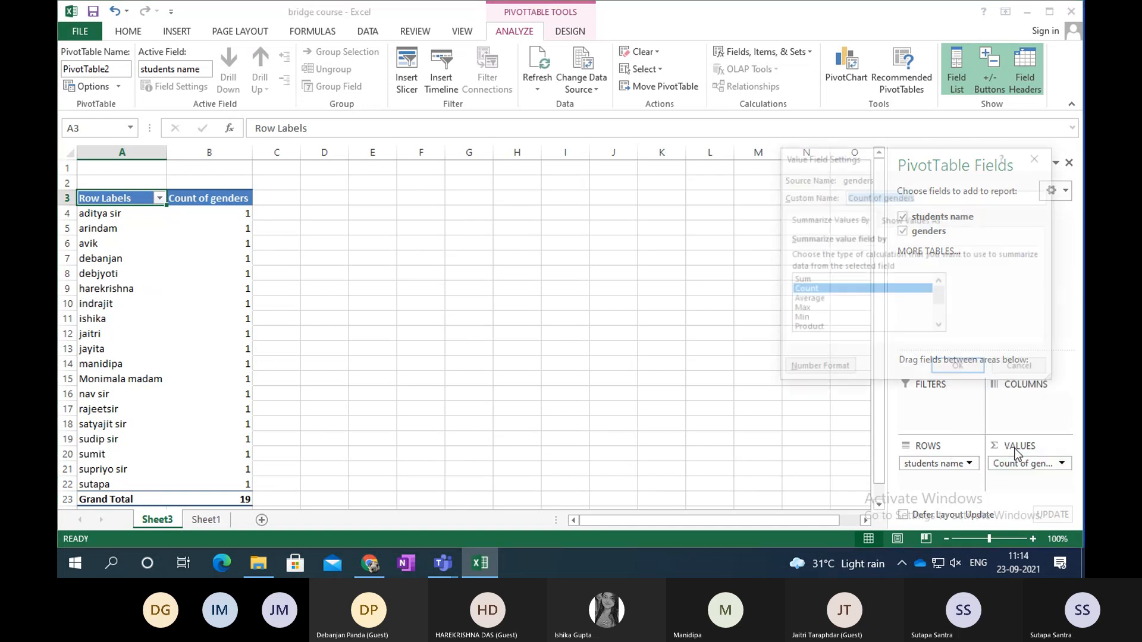
left_click(959, 370)
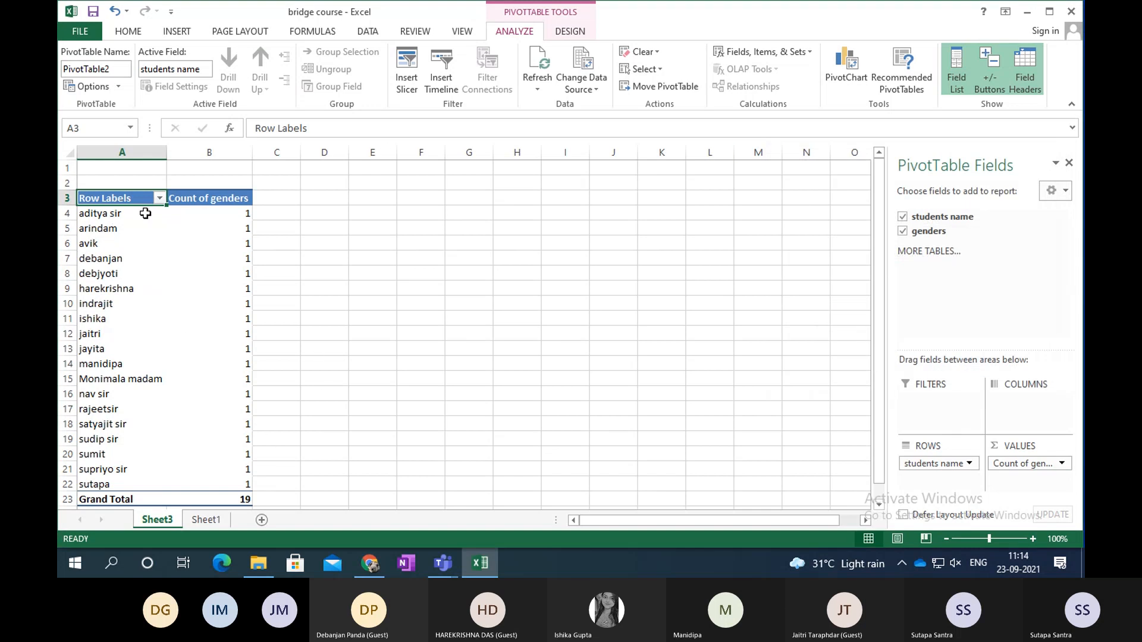
left_click(437, 263)
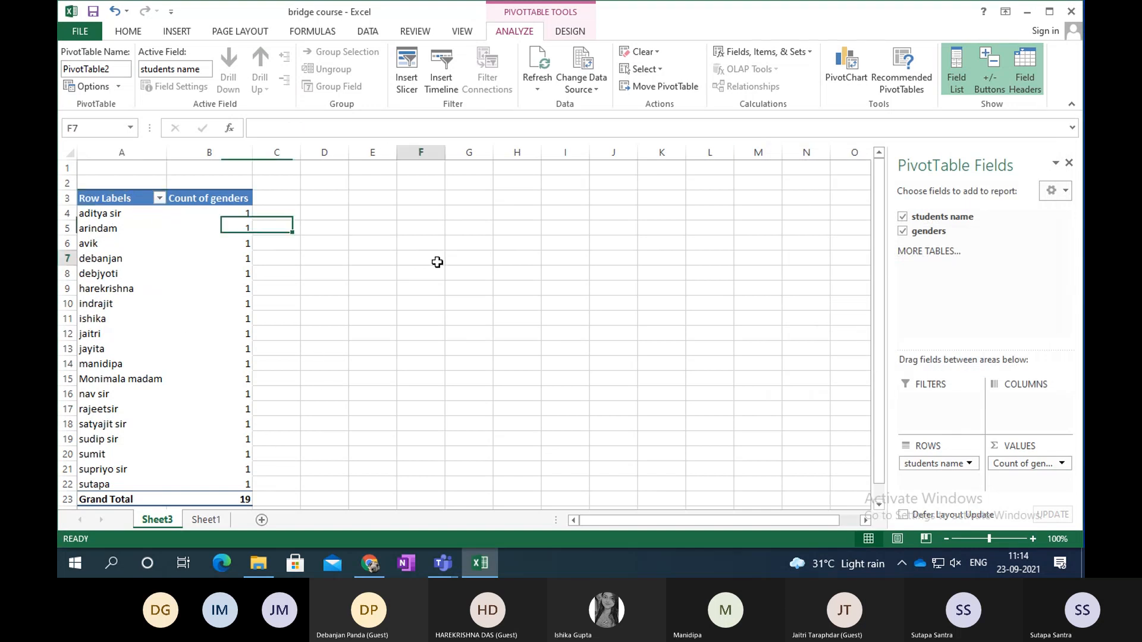
Create another PivotTable on a new worksheet from Sheet1!$E$3:$E$22, with the genders field in its rows.
left_click(219, 516)
left_click(301, 289)
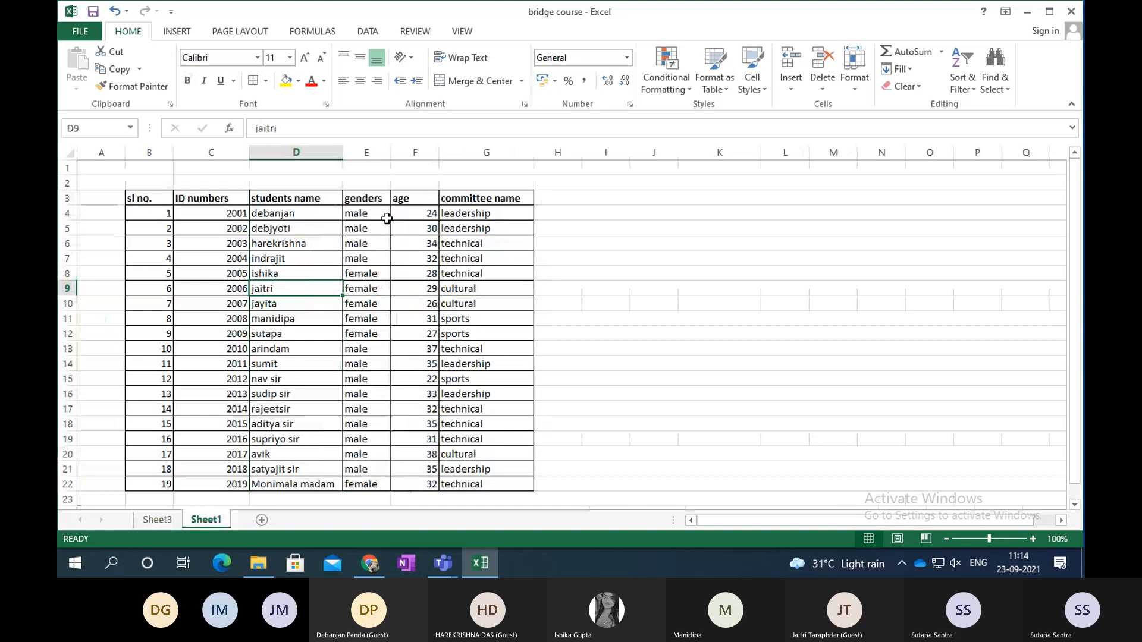
left_click_drag(364, 213, 377, 486)
left_click(172, 34)
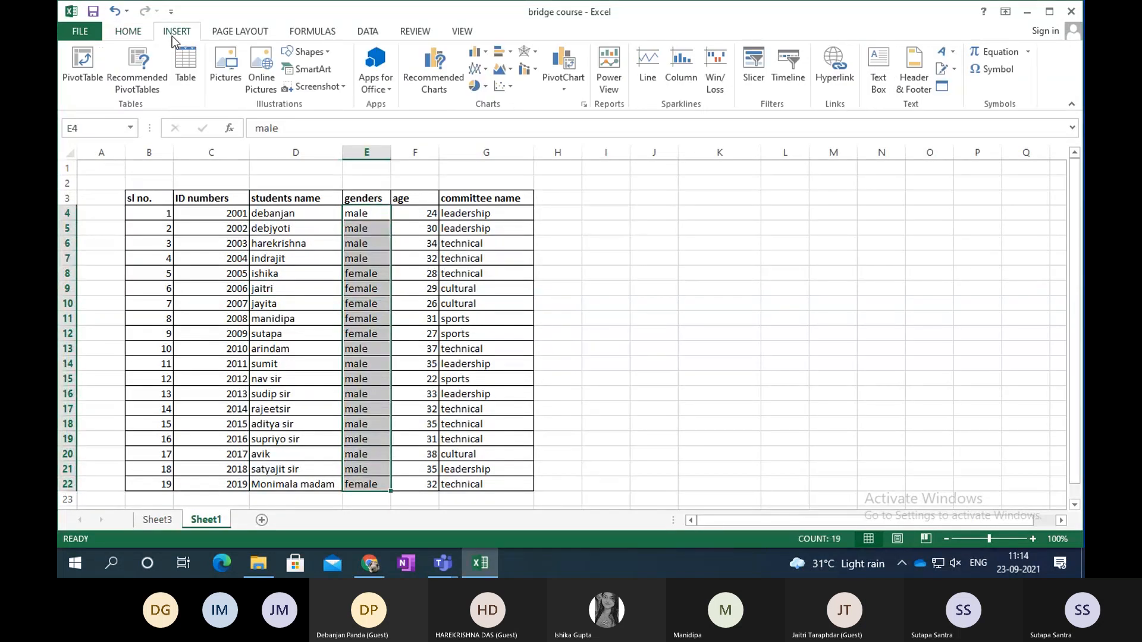
left_click(90, 60)
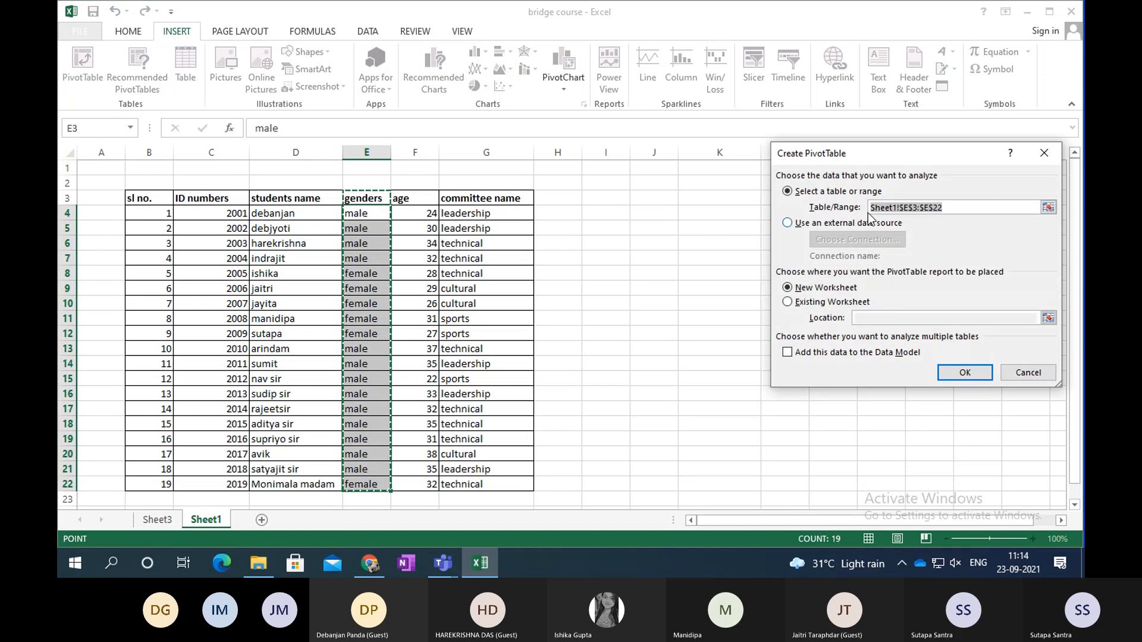
left_click(966, 374)
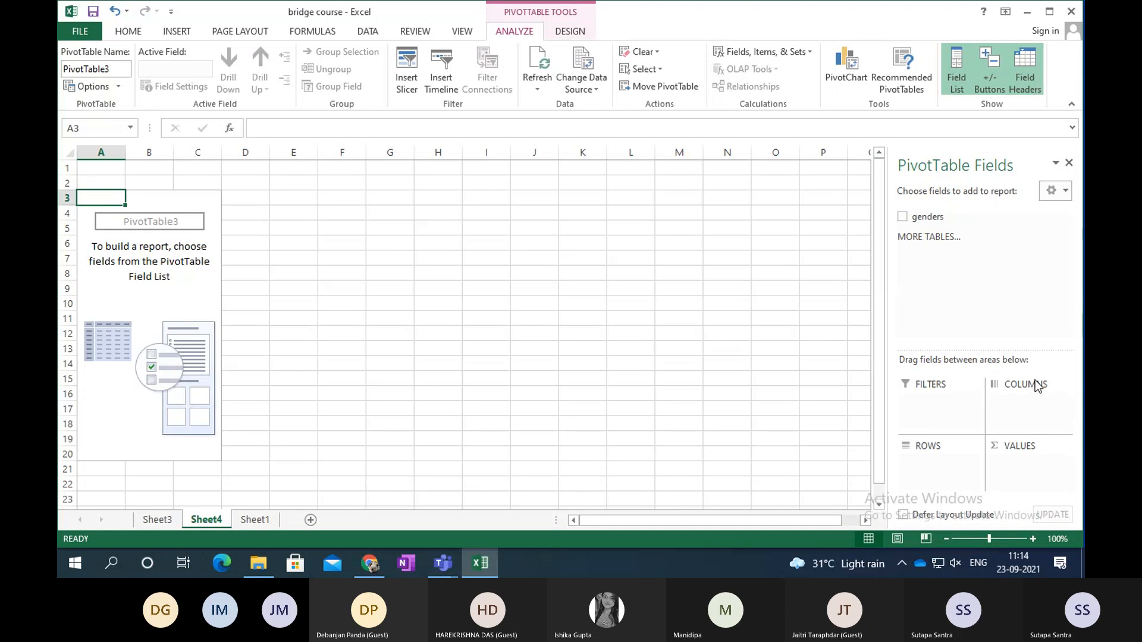
left_click_drag(928, 217, 943, 470)
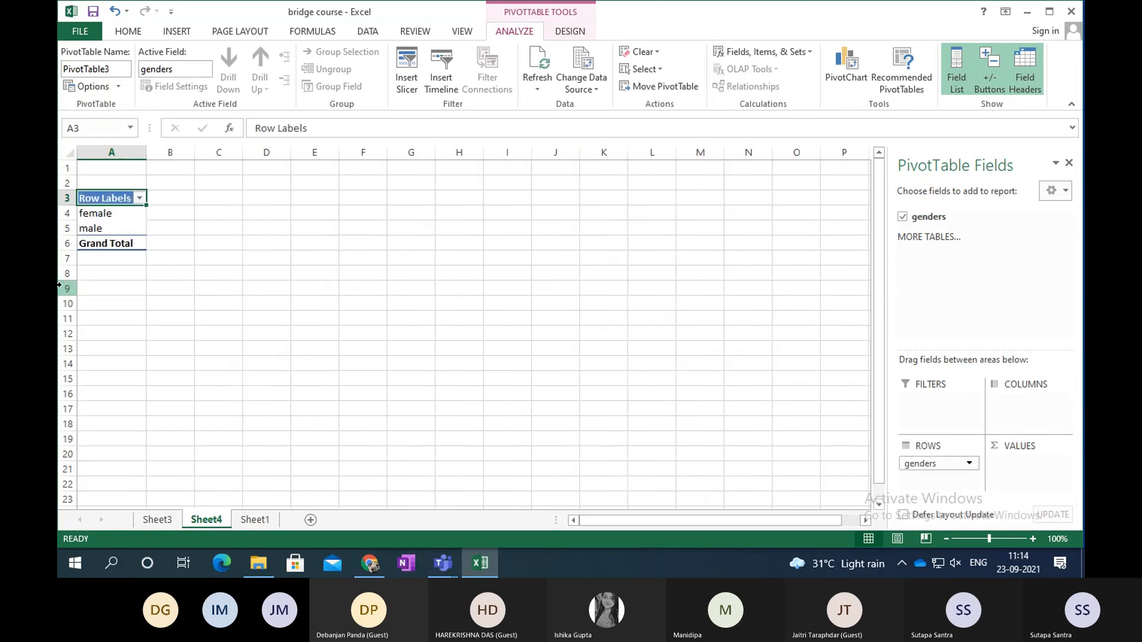
left_click(166, 205)
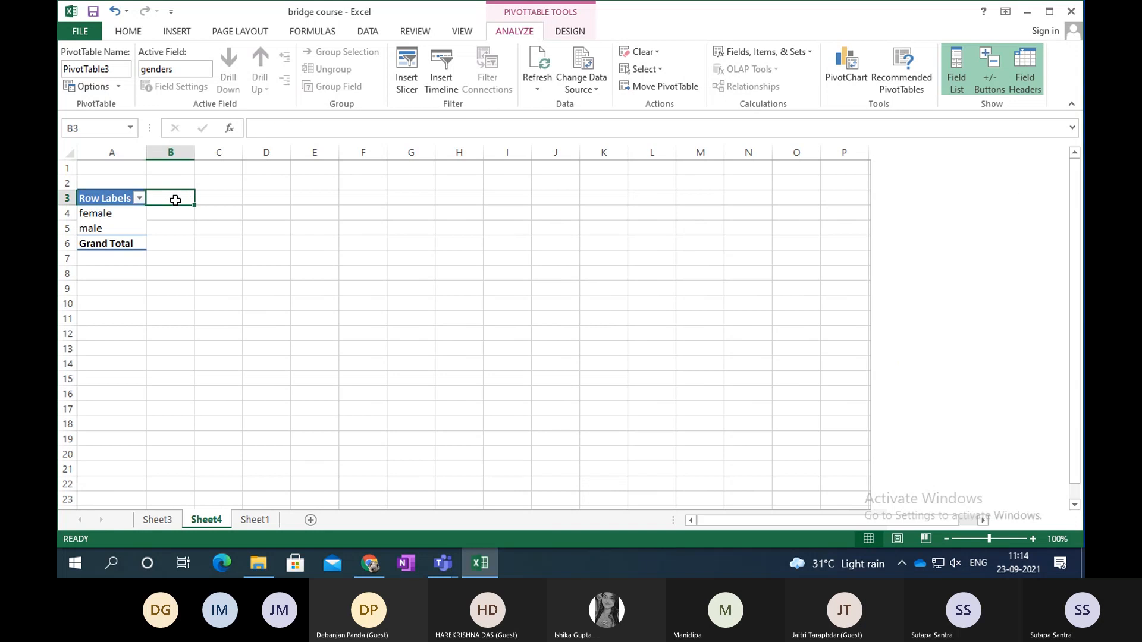
left_click(106, 200)
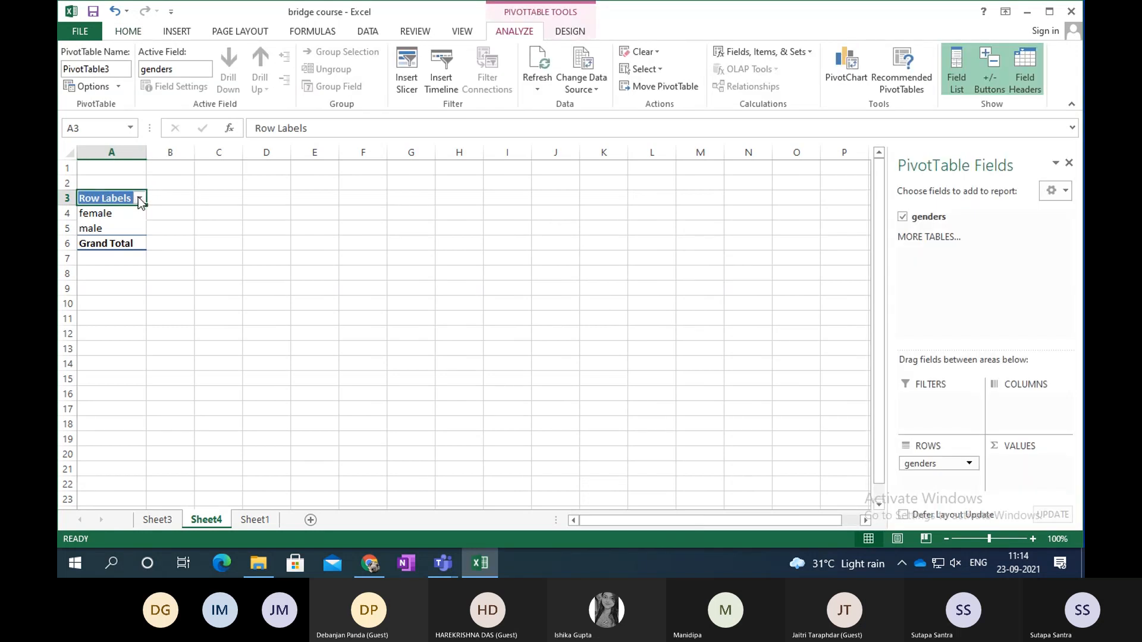
left_click(140, 199)
left_click(140, 201)
left_click(1065, 191)
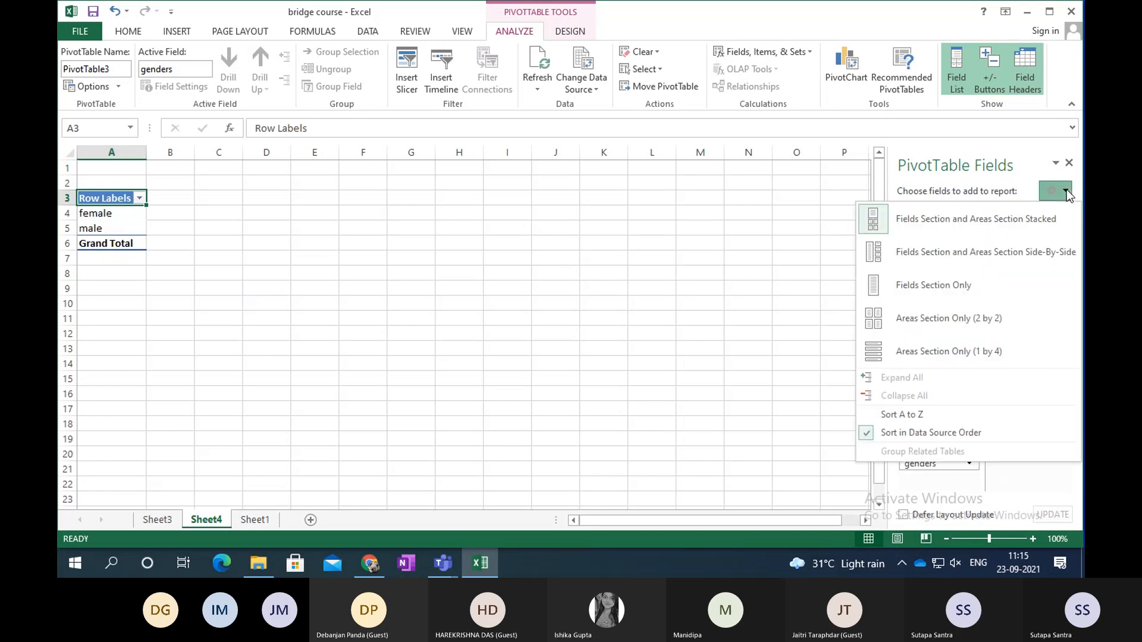
left_click(525, 316)
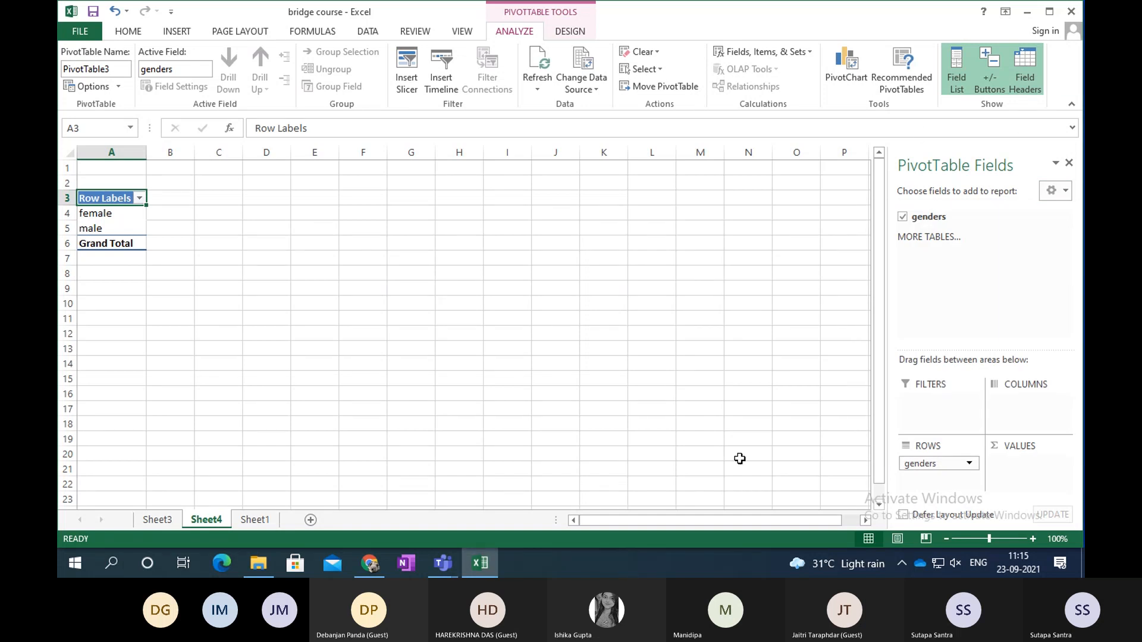
Copy the genders header from the student table on Sheet1 to cell J3.
left_click(255, 519)
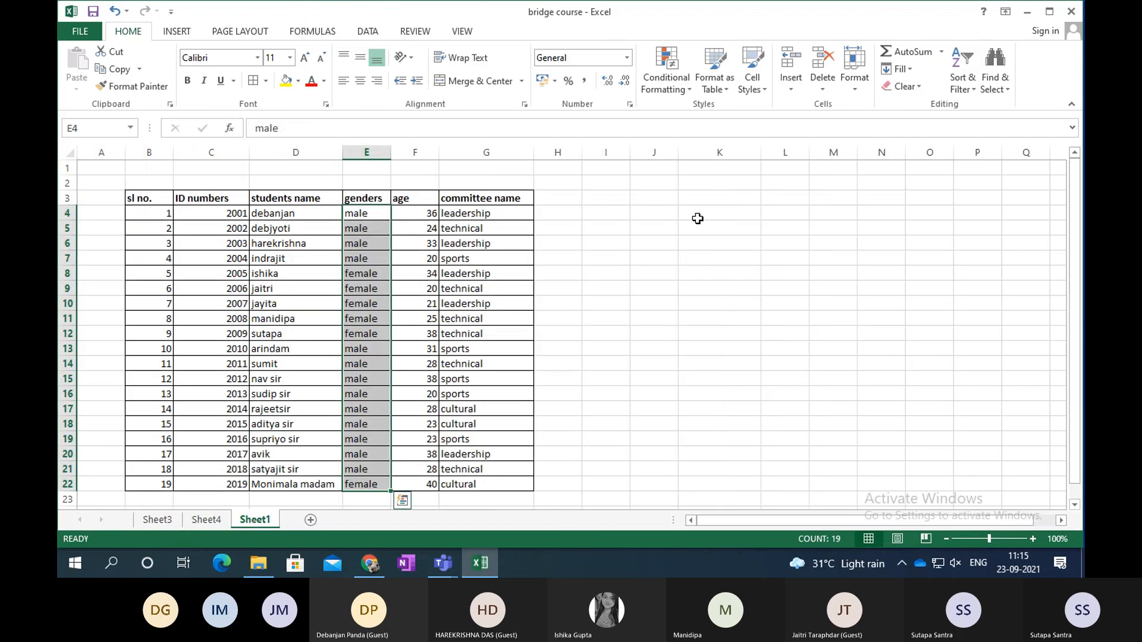
left_click(710, 214)
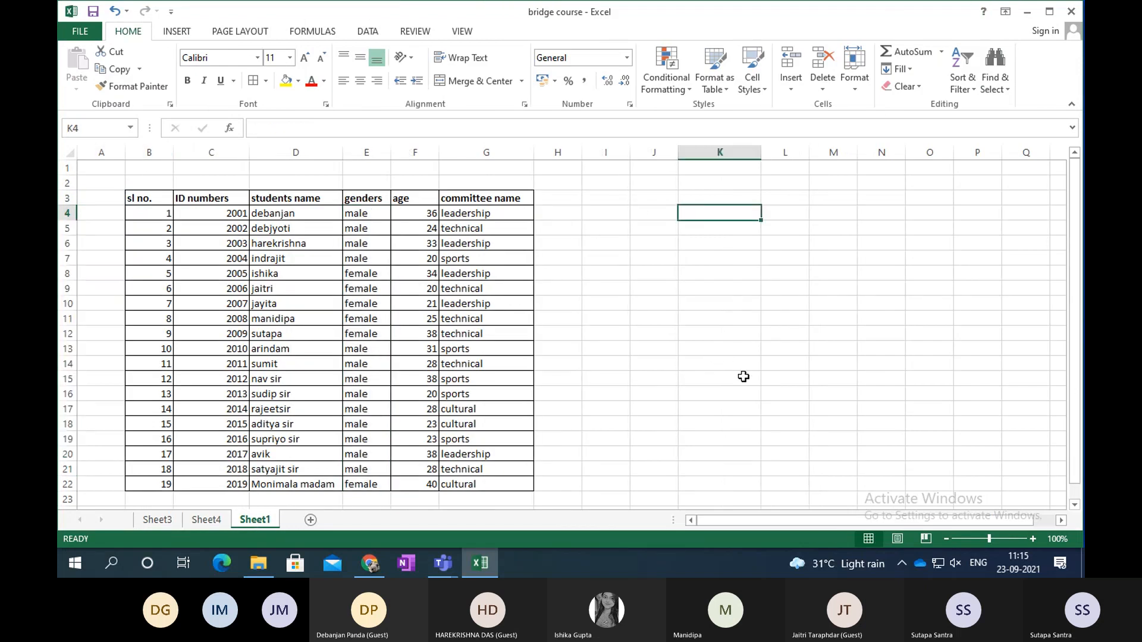
left_click_drag(366, 198, 366, 215)
left_click(368, 199)
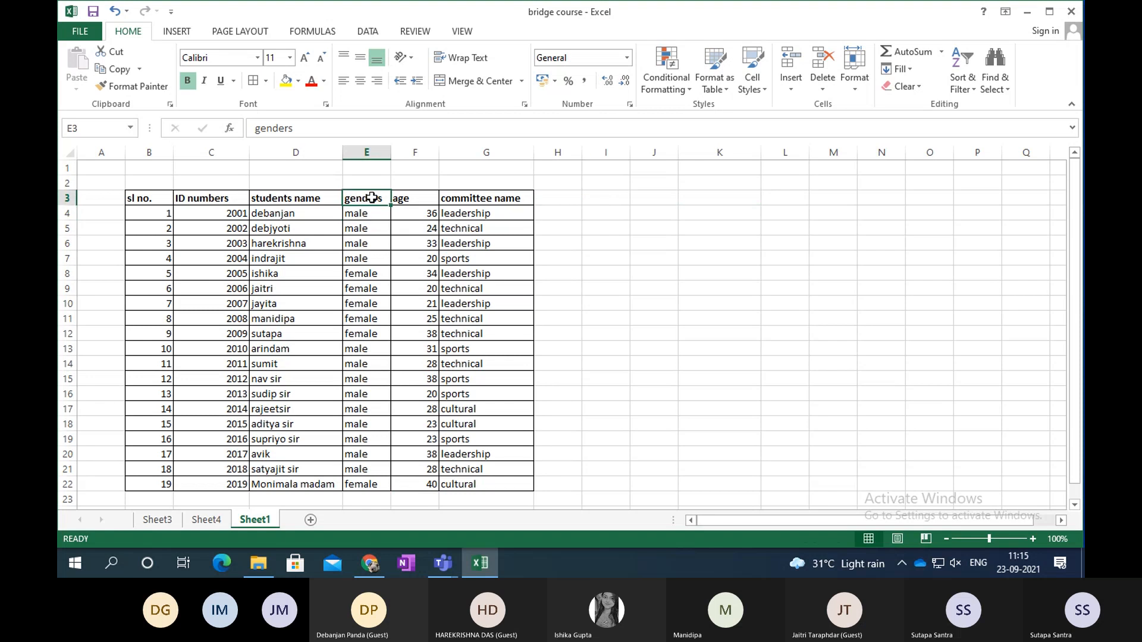
key("ctrl+c")
left_click(659, 195)
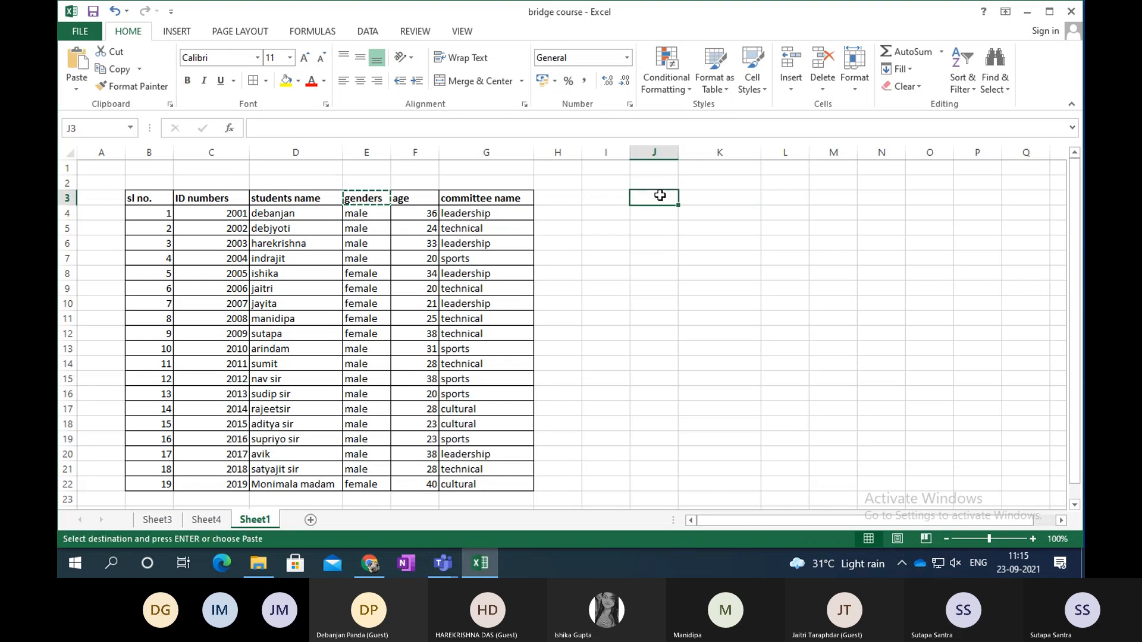
key("ctrl+v")
Enter male in J4 and female in J5, and add the header frequency in K3.
left_click(668, 216)
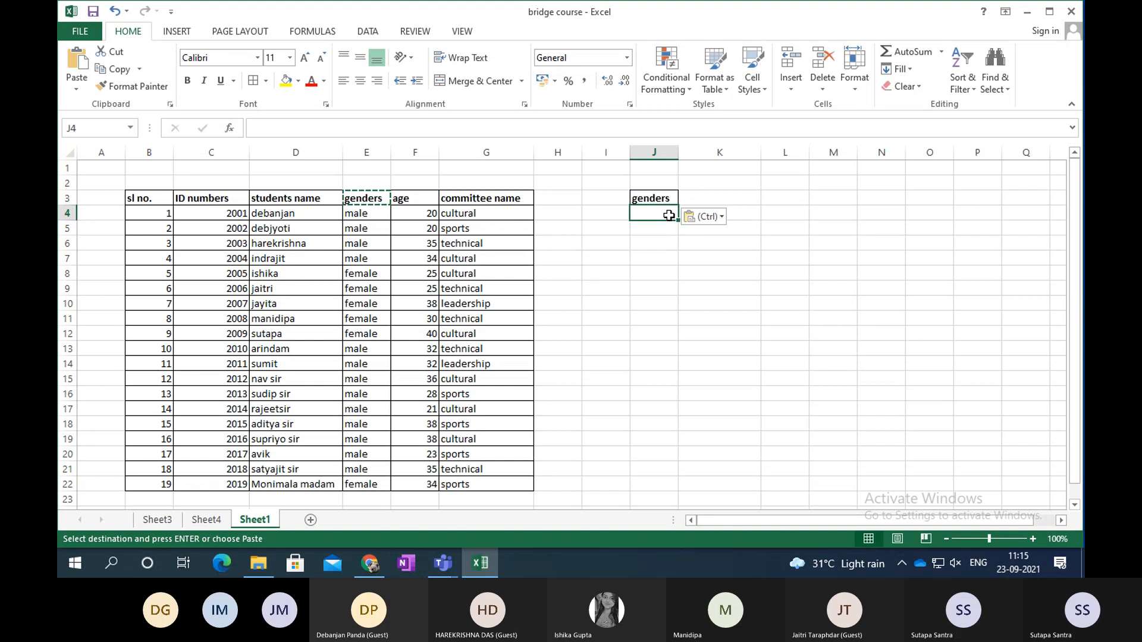
type("male")
key("Return")
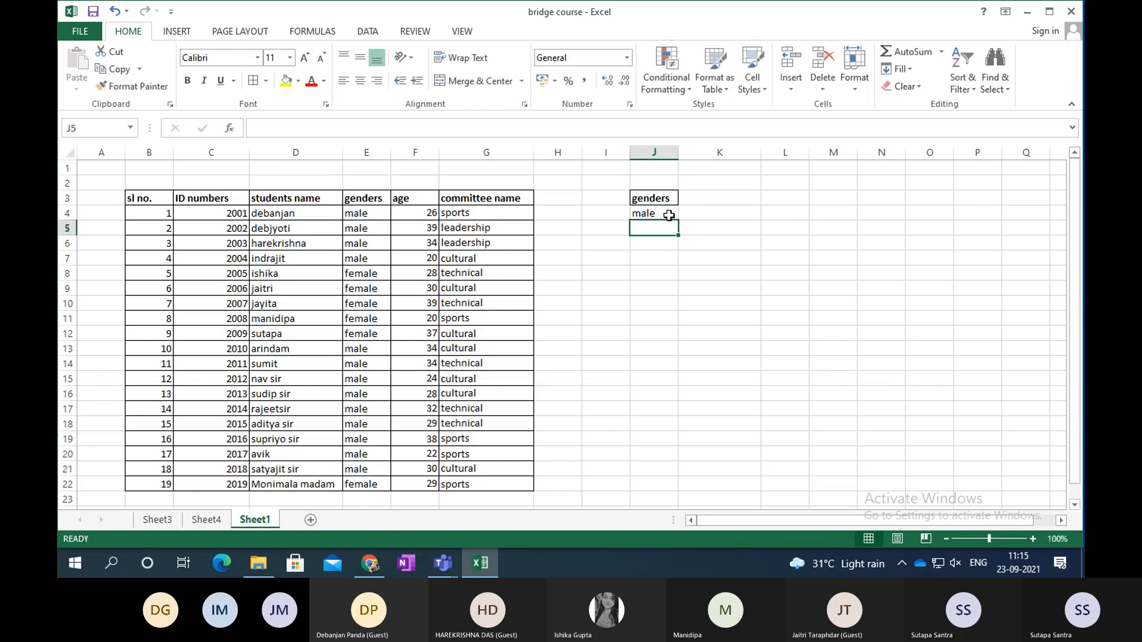
type("female")
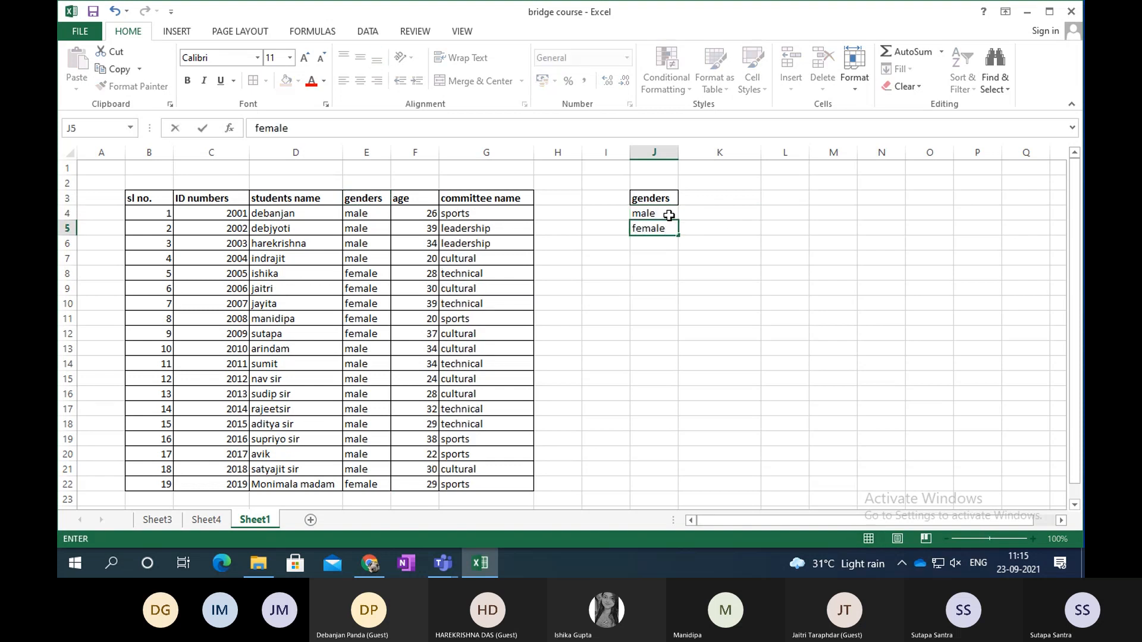
left_click(706, 200)
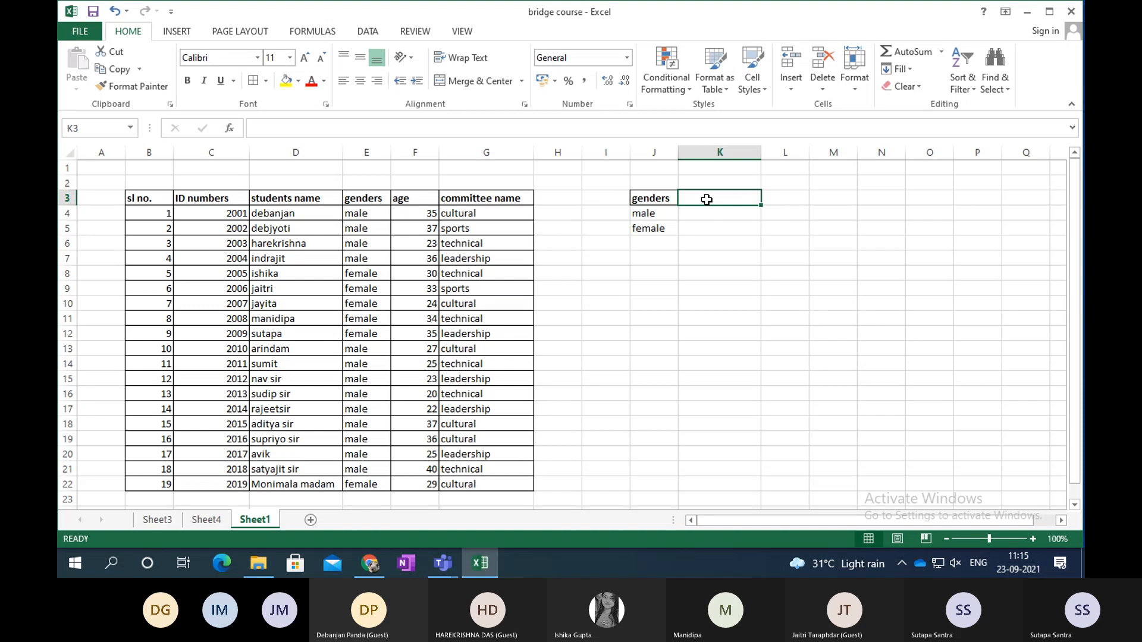
type("fr")
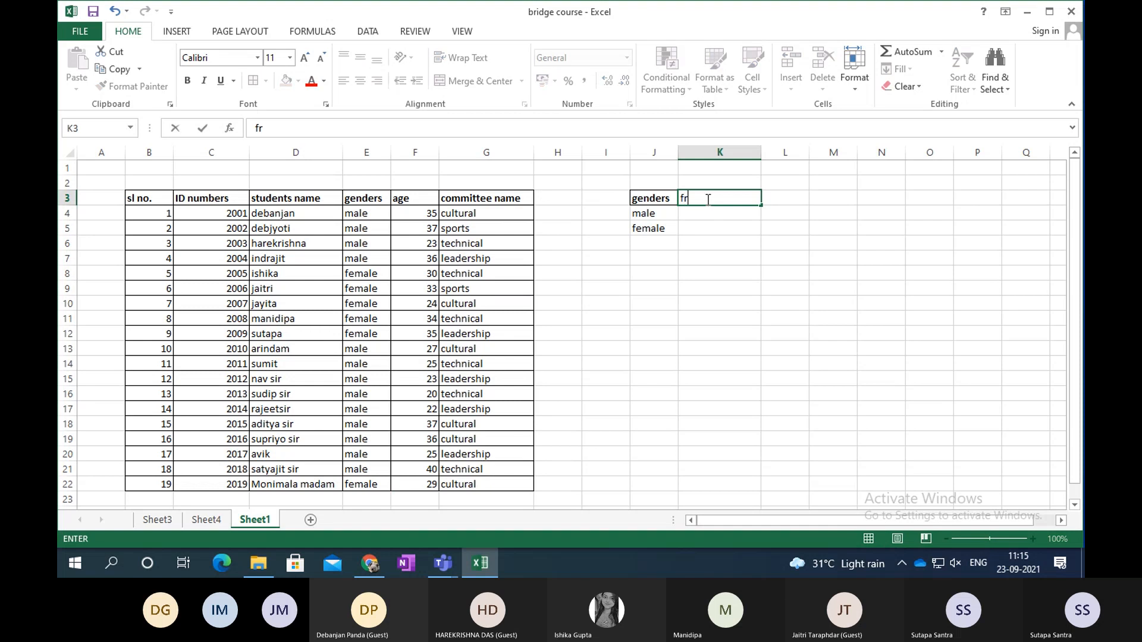
type("equency")
key("Return")
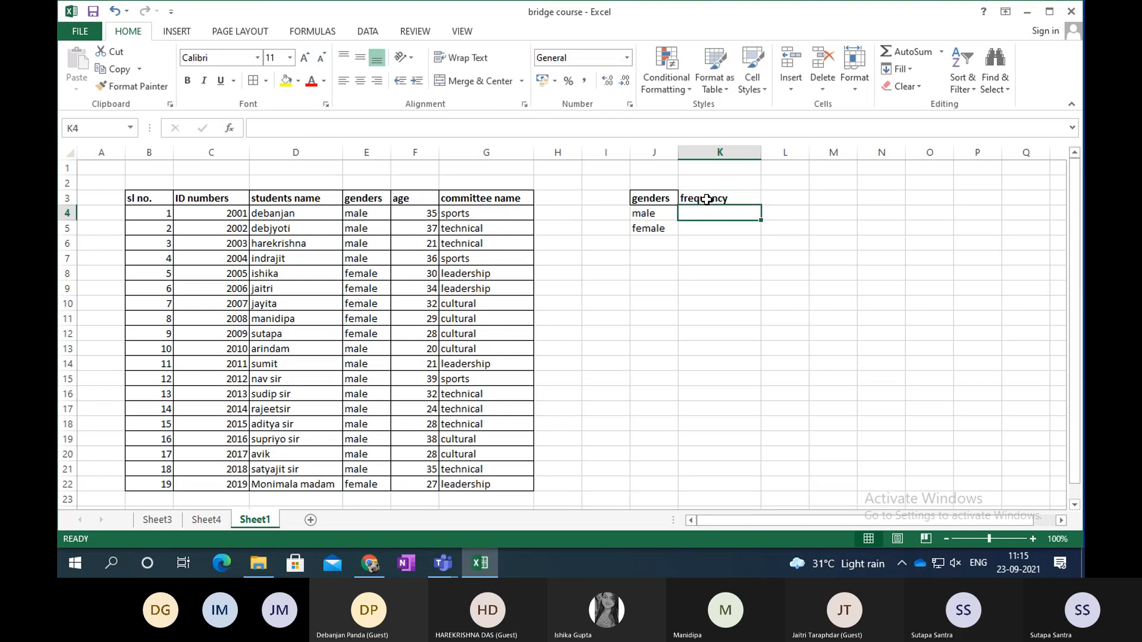
Enter =COUNTIF(E4:E22,J4) in K4 to count the male students.
type("=")
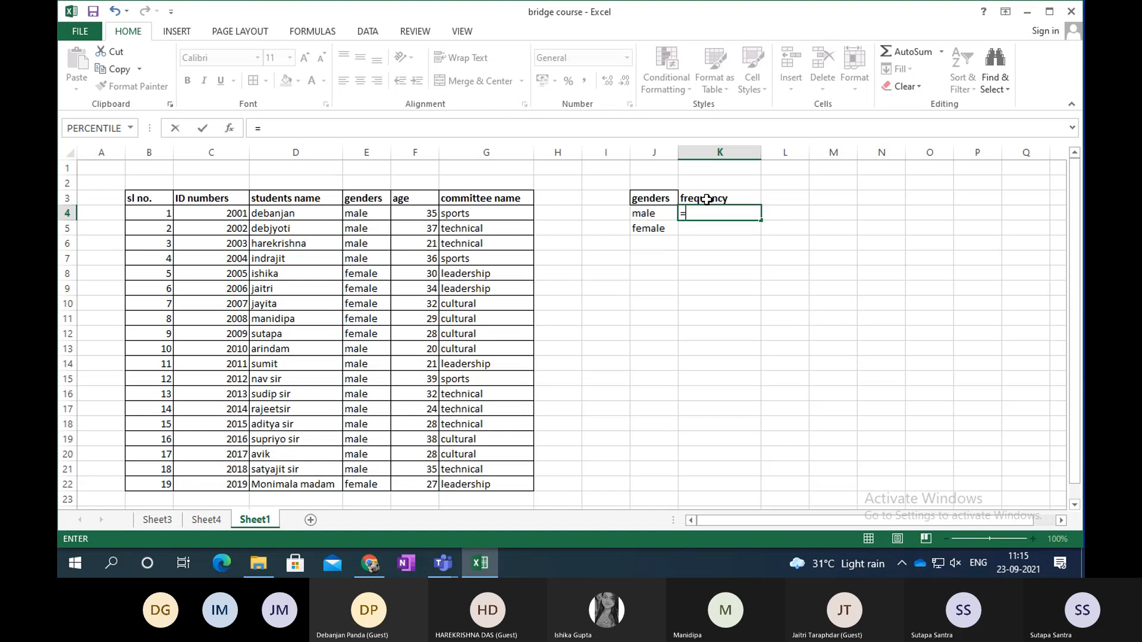
type("count")
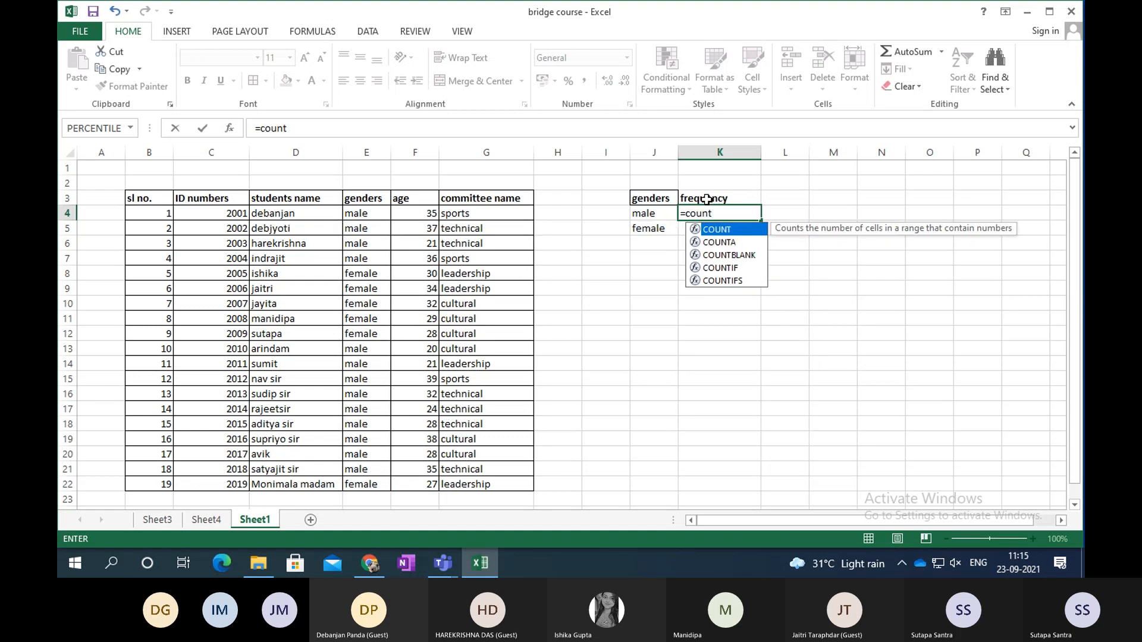
type("if")
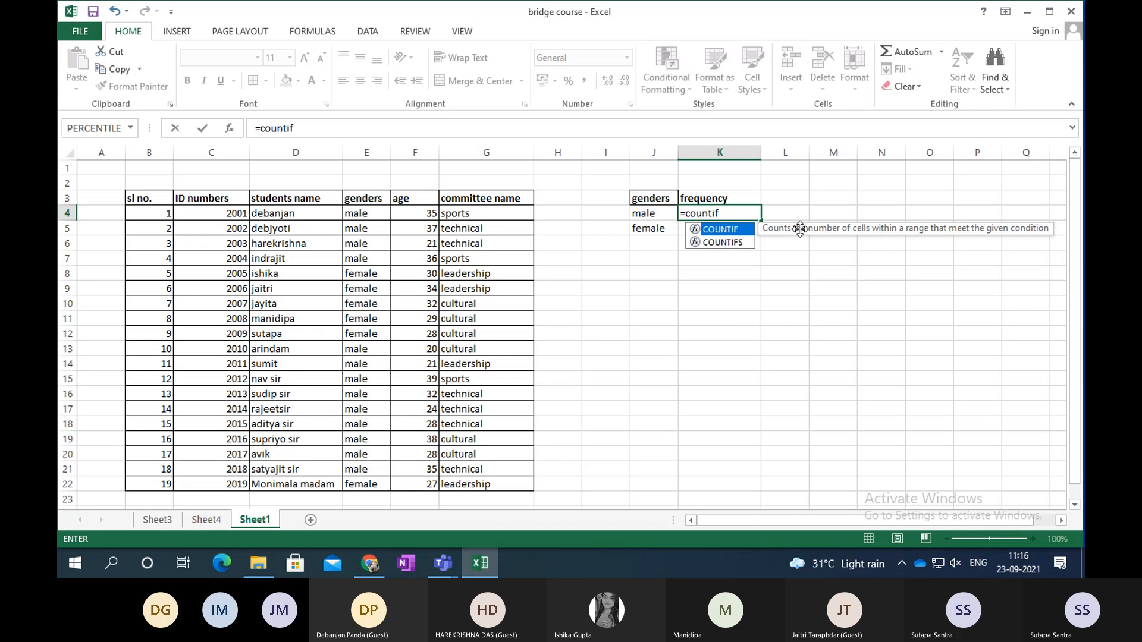
double_click(736, 230)
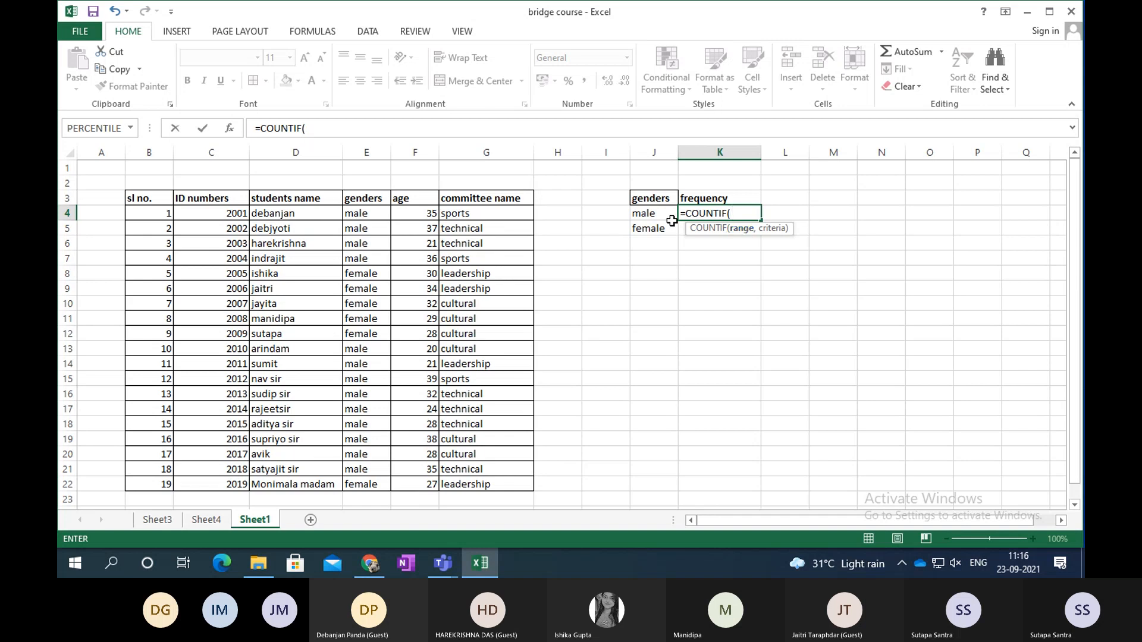
left_click(370, 213)
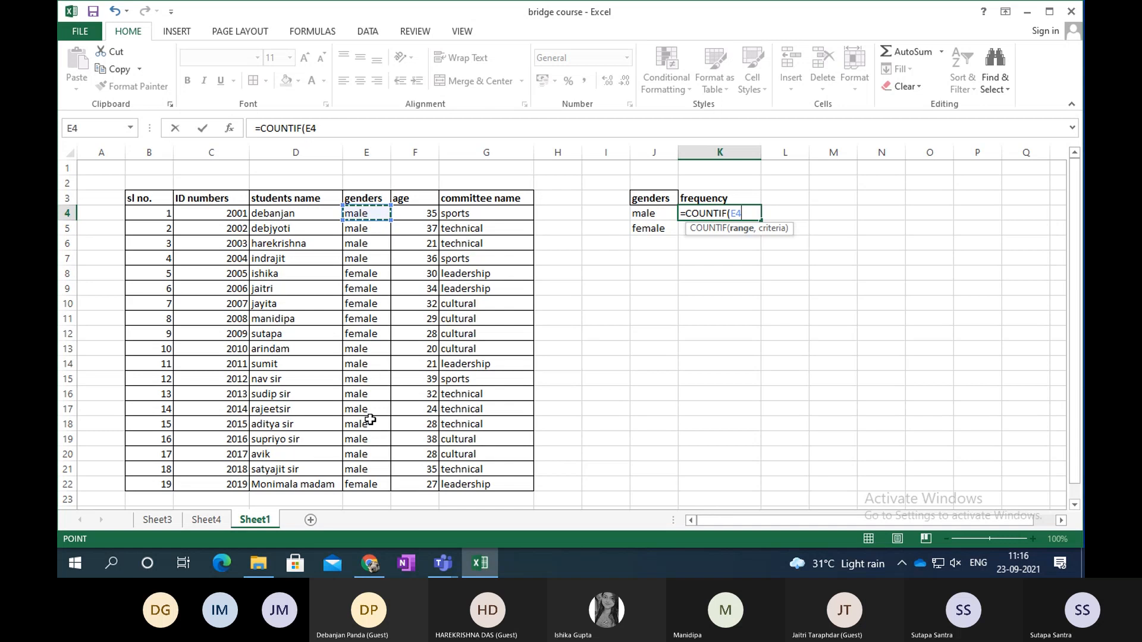
left_click_drag(372, 215, 365, 484)
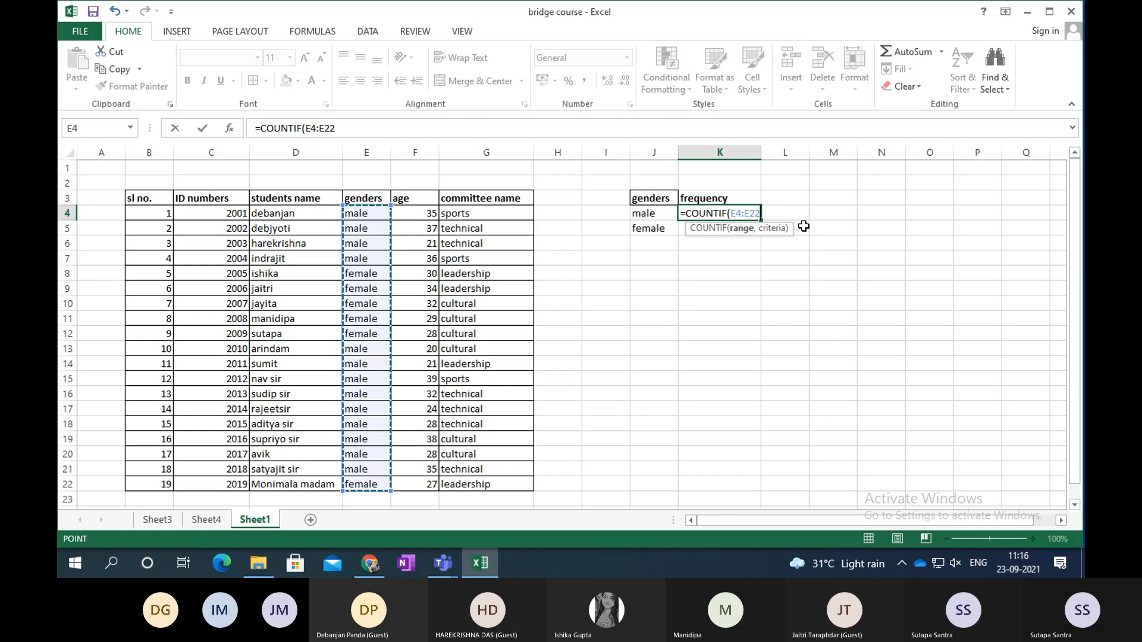
type(",")
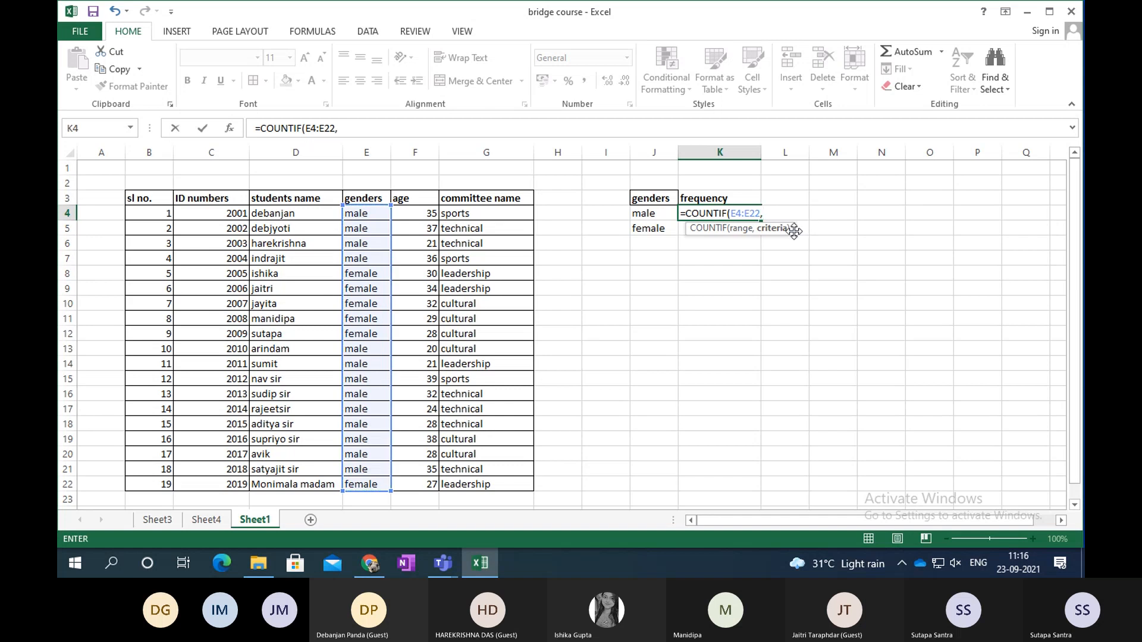
left_click(656, 212)
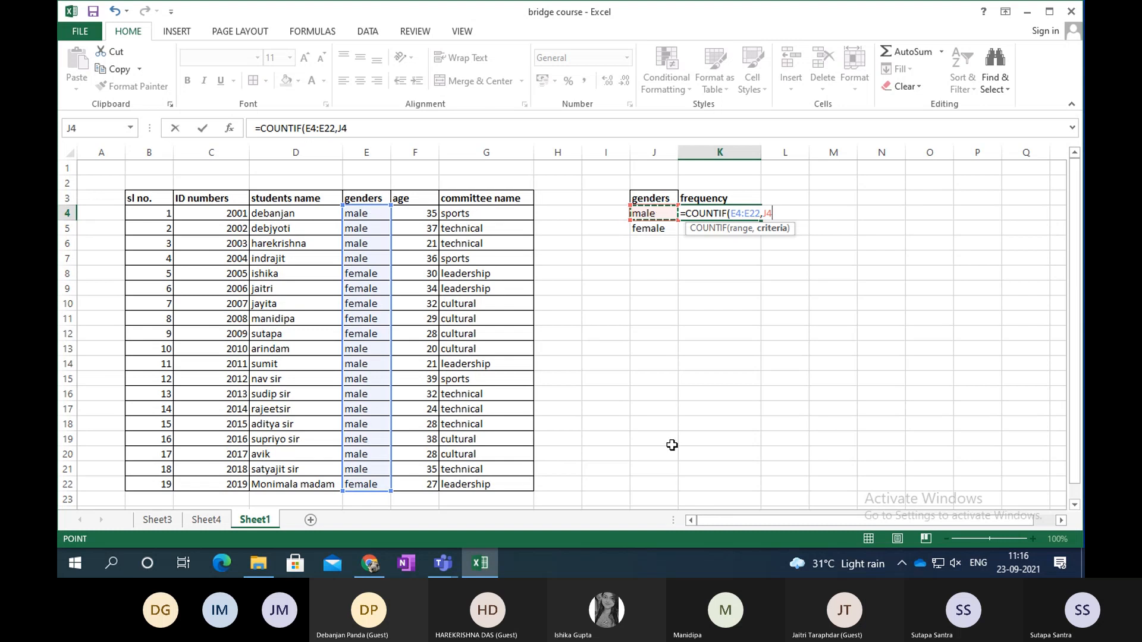
type(")")
key("Return")
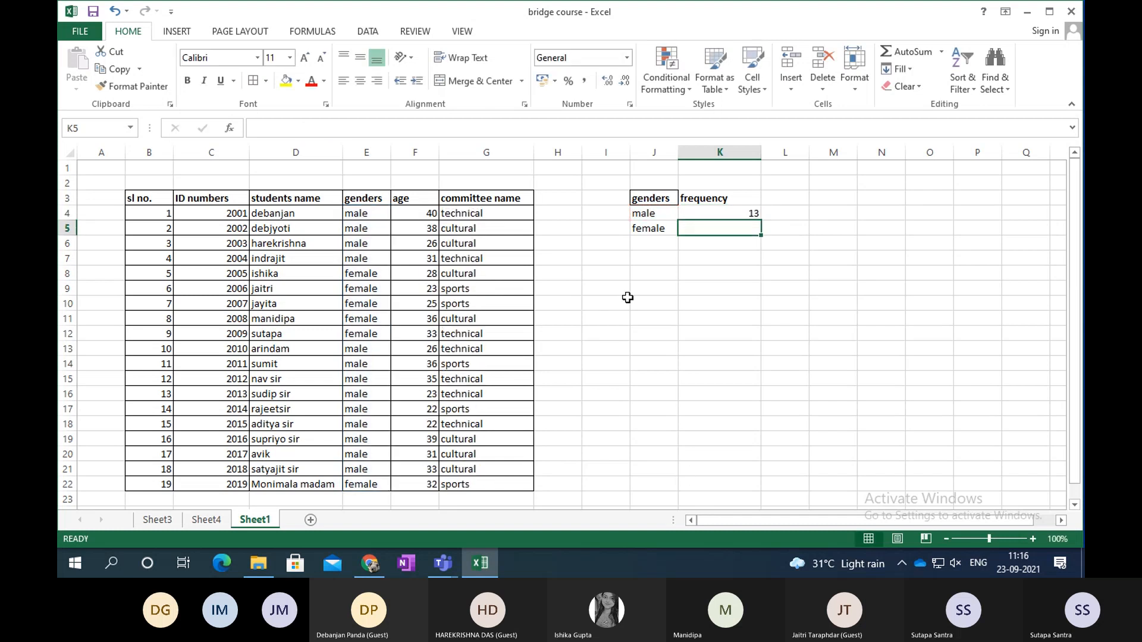
Fill the male count formula down to K5 and compare the range in the copied formula with the genders column.
left_click(750, 213)
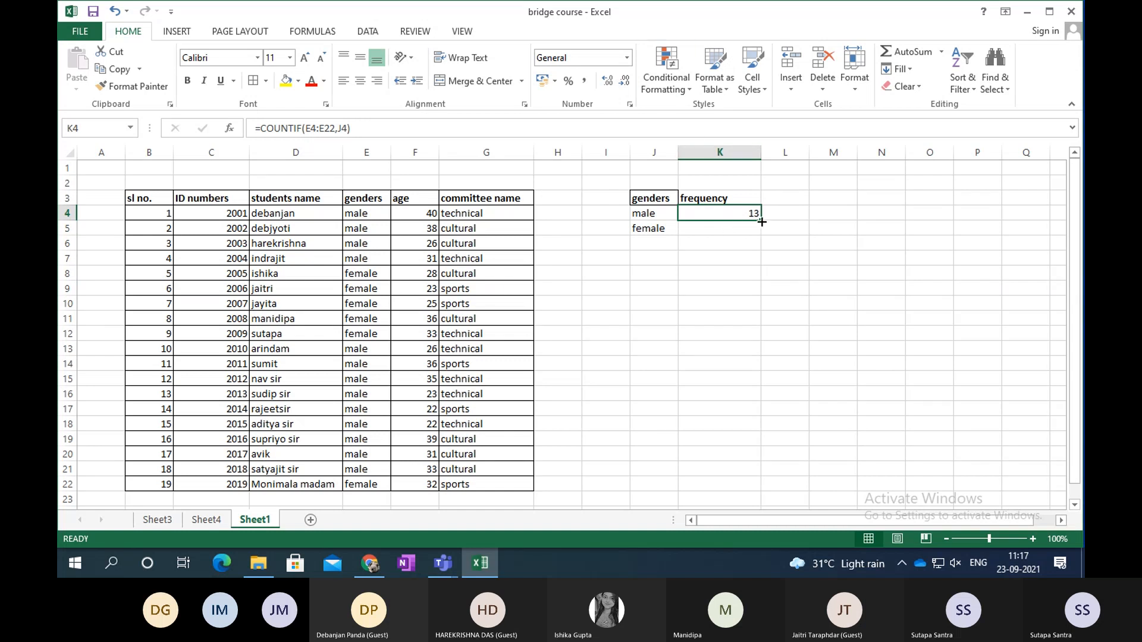
left_click_drag(762, 221, 756, 233)
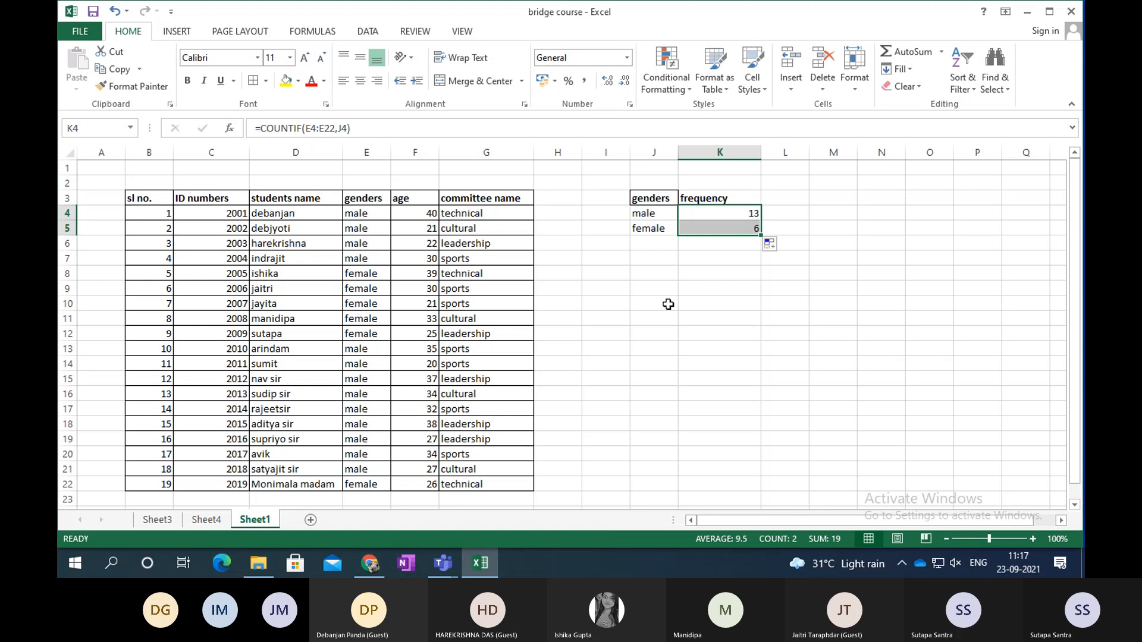
left_click(728, 211)
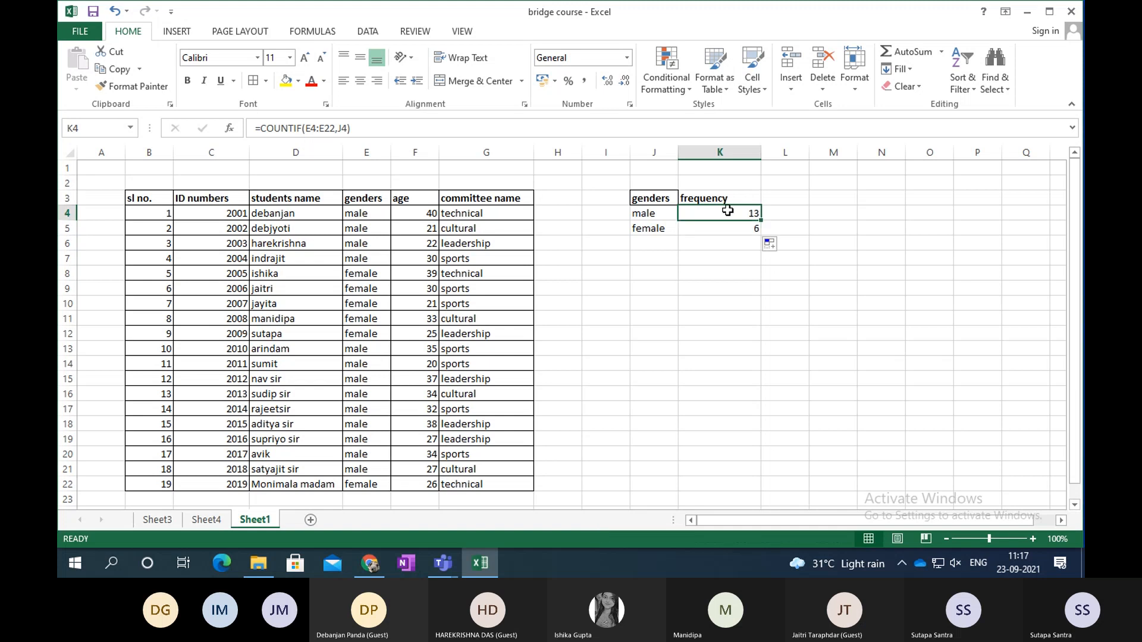
left_click(728, 230)
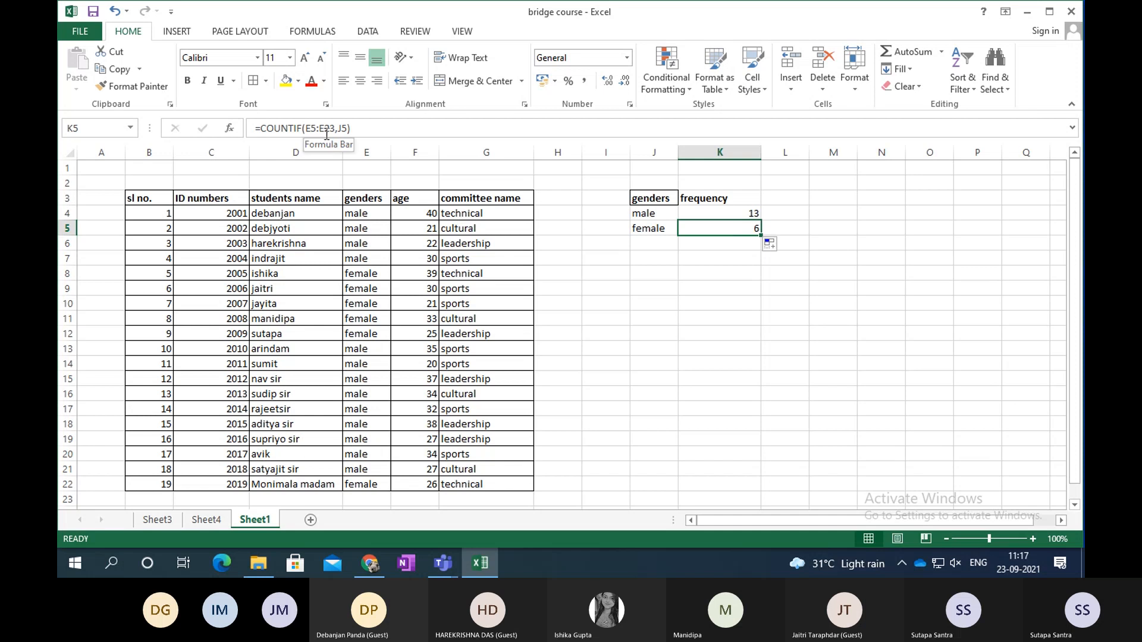
left_click(377, 229)
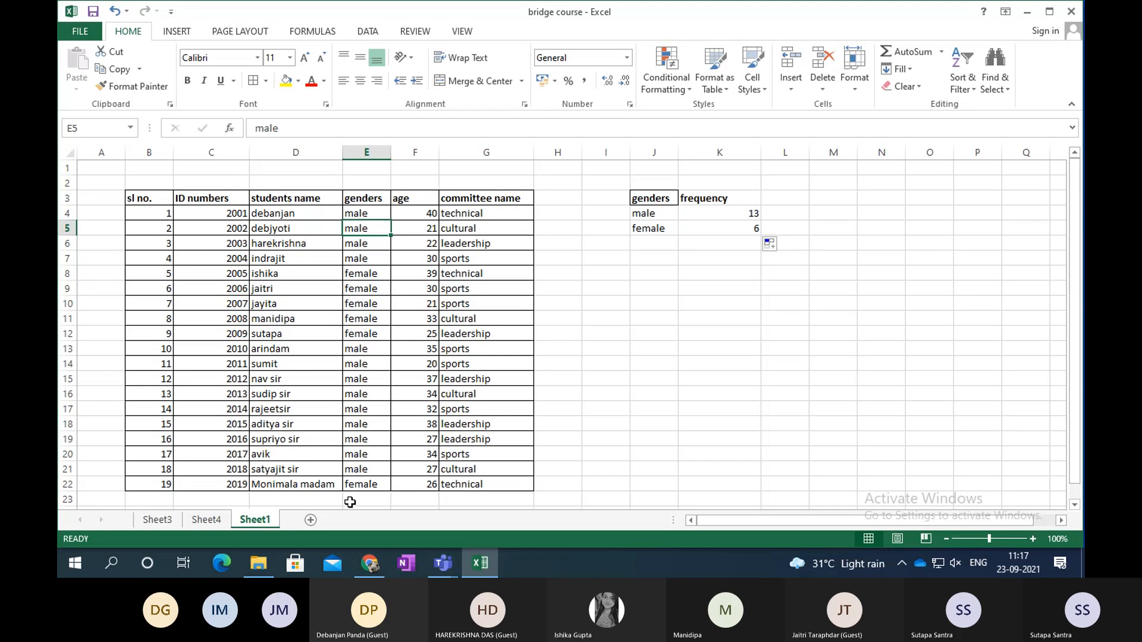
left_click(369, 501)
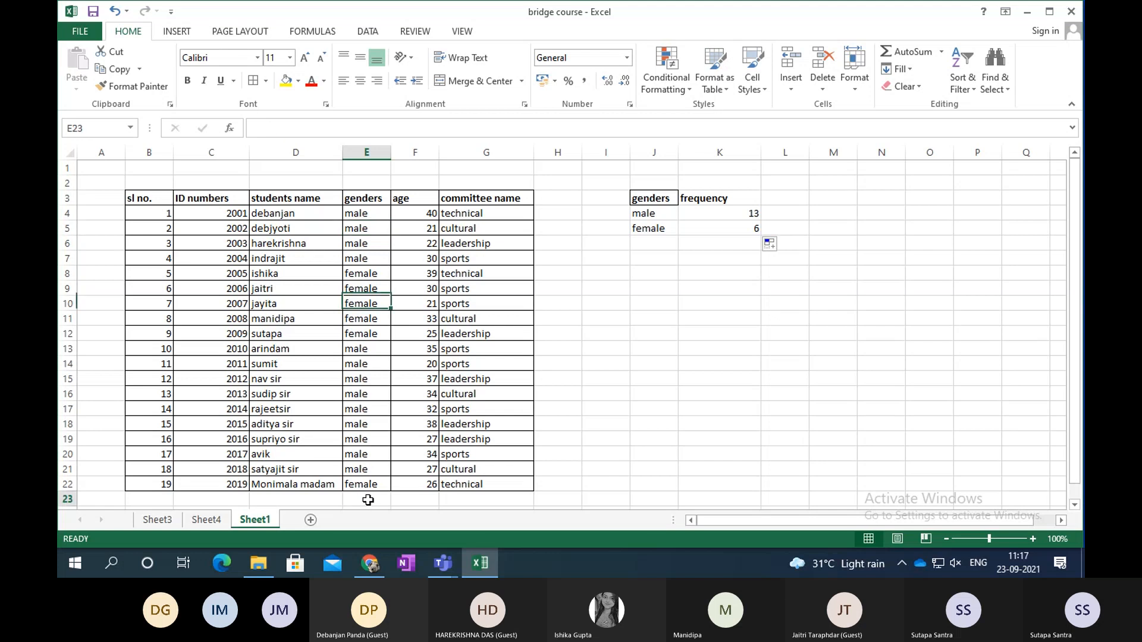
left_click(364, 215)
left_click(744, 227)
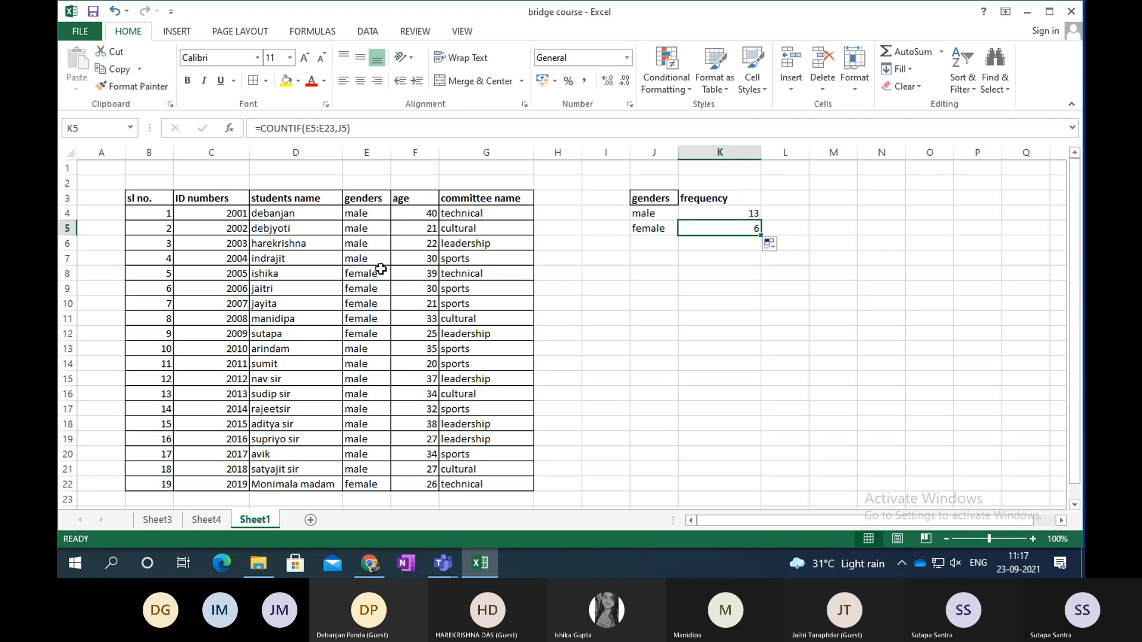
Make the range in K4's COUNTIF formula absolute as $E$4:$E$22, keeping J4 as the criteria.
left_click(741, 213)
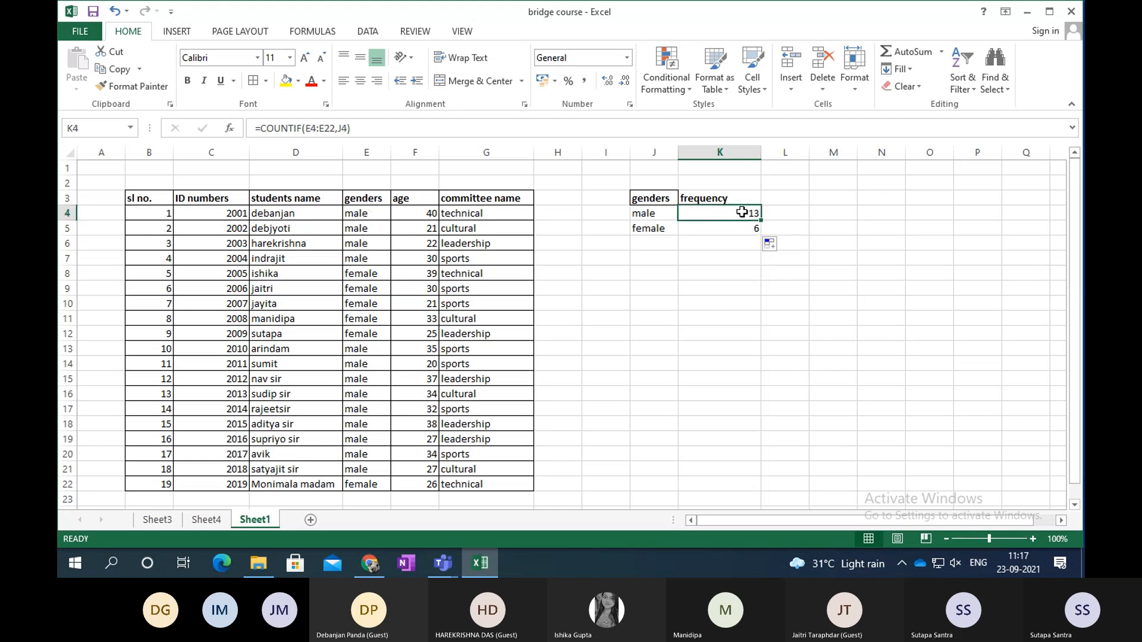
left_click(307, 129)
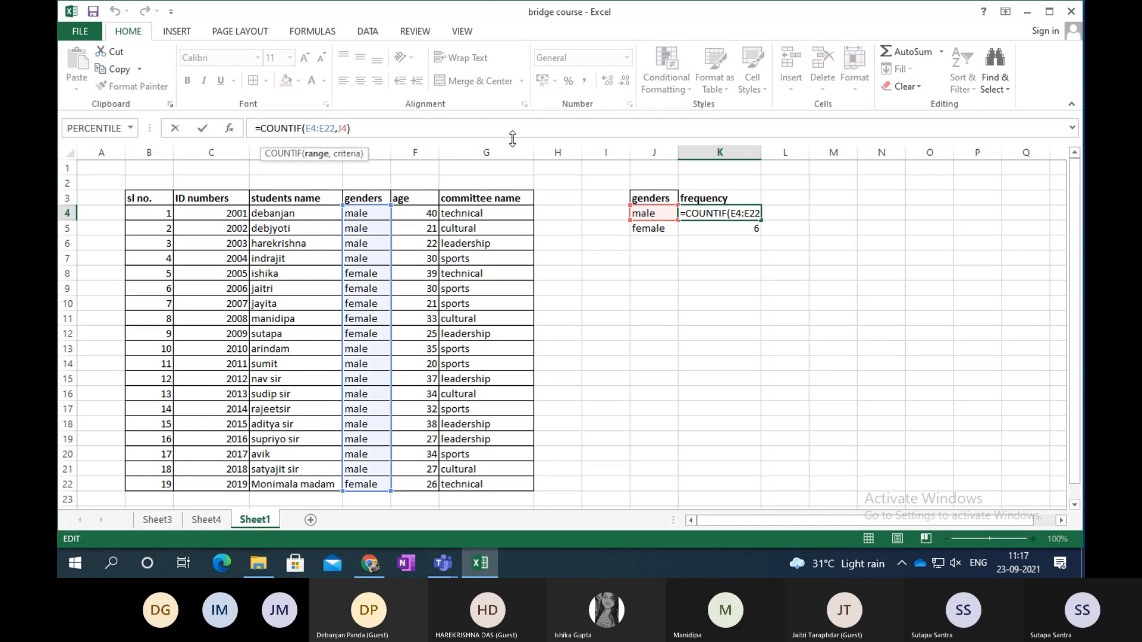
type("$E$4:")
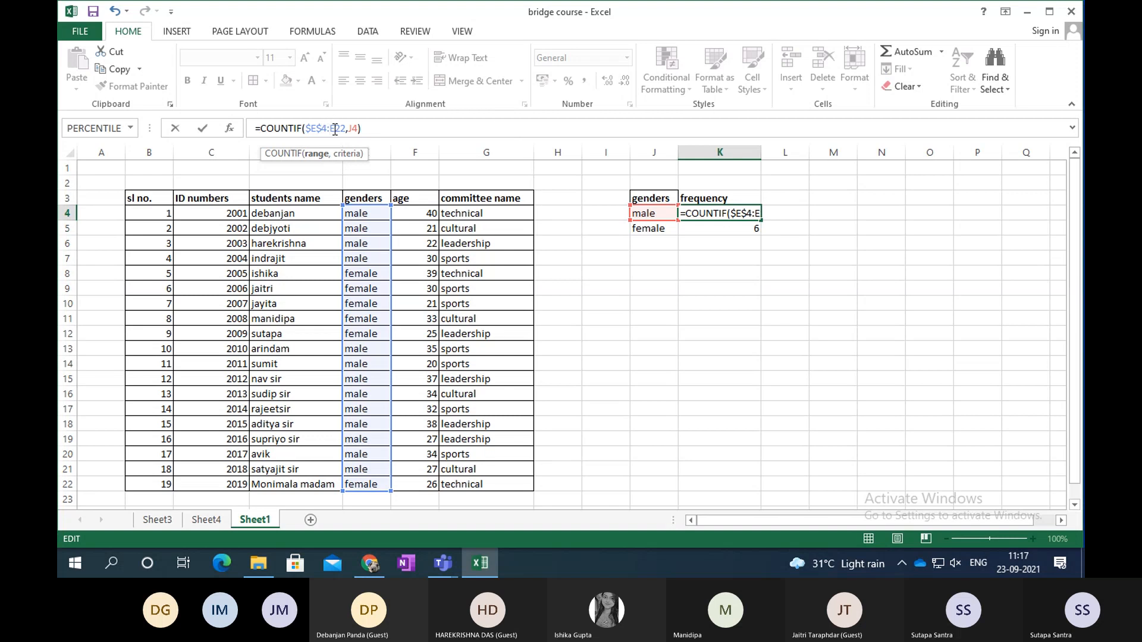
type("$E$")
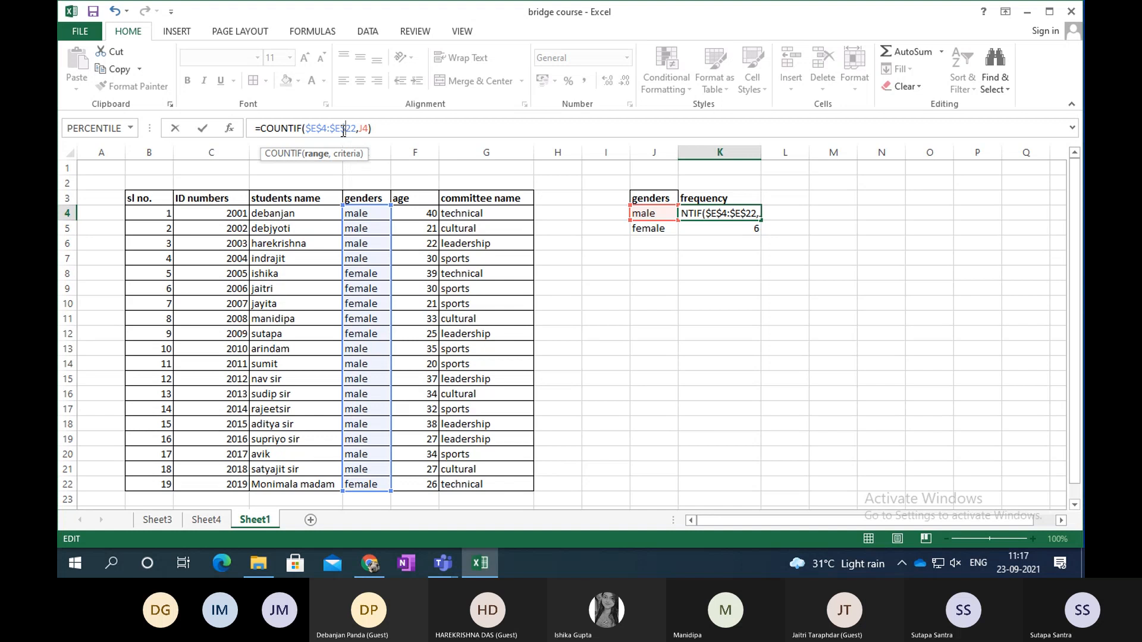
key("Return")
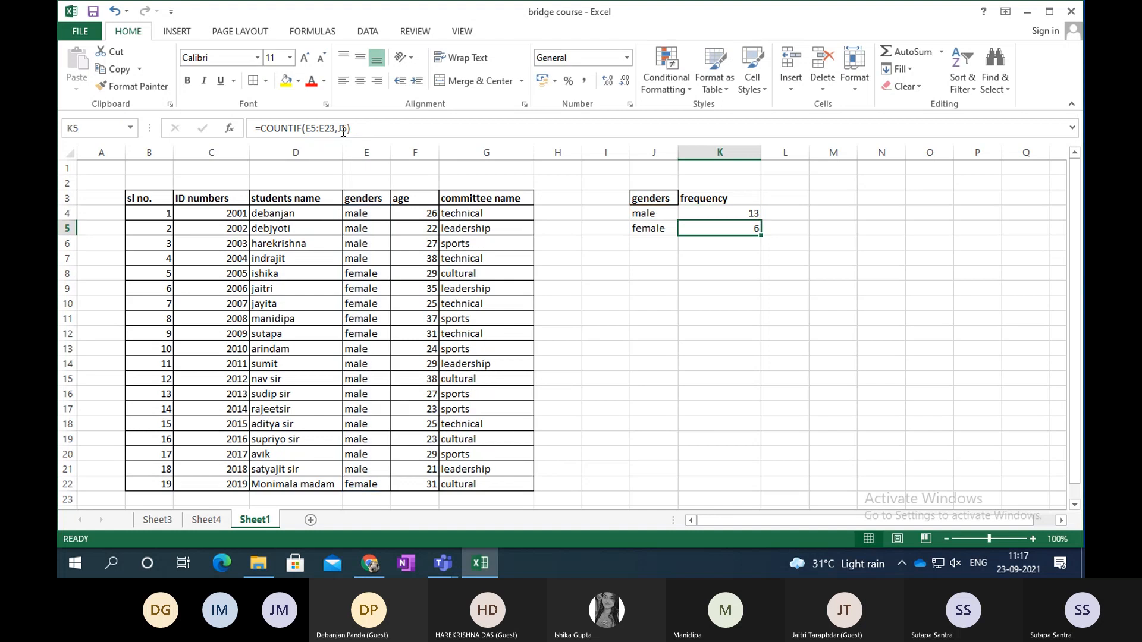
Fill the absolute-range COUNTIF formula from K4 down to K5 for the female count.
left_click(747, 216)
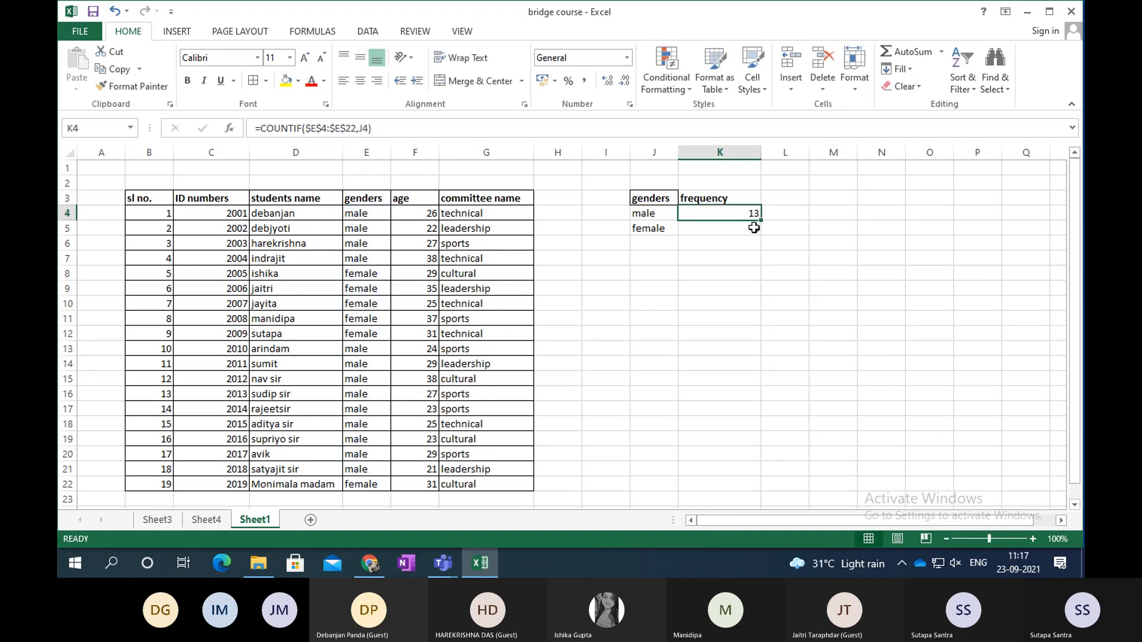
left_click(753, 229)
left_click(752, 215)
left_click_drag(761, 221, 764, 238)
left_click(822, 295)
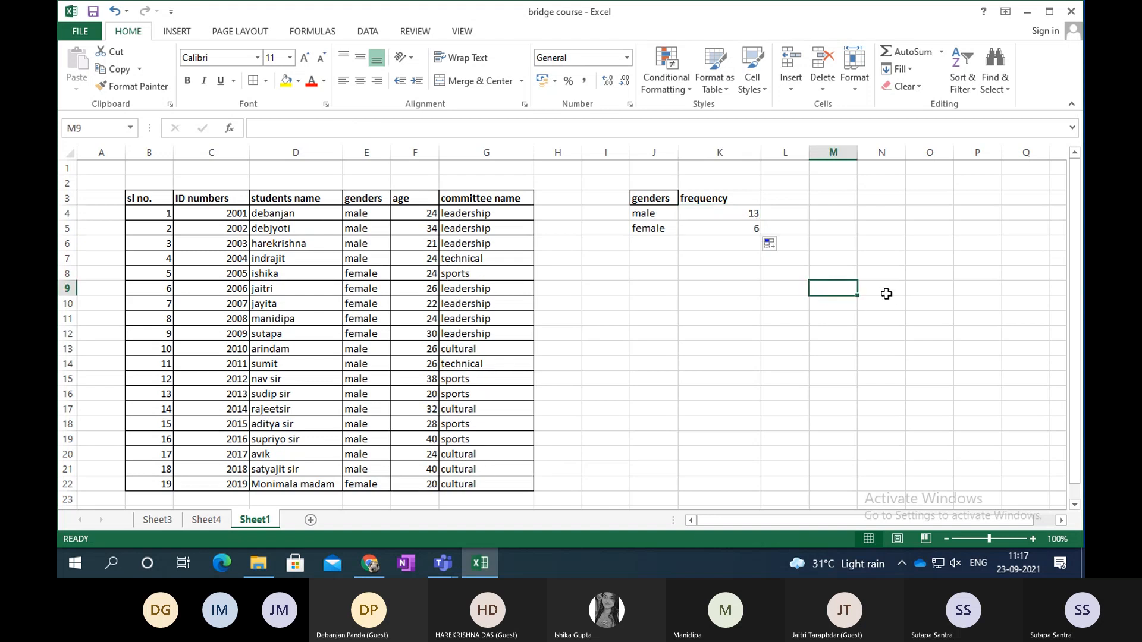
Apply All Borders to the gender frequency table in J3:K5.
left_click(667, 200)
left_click_drag(668, 199, 727, 226)
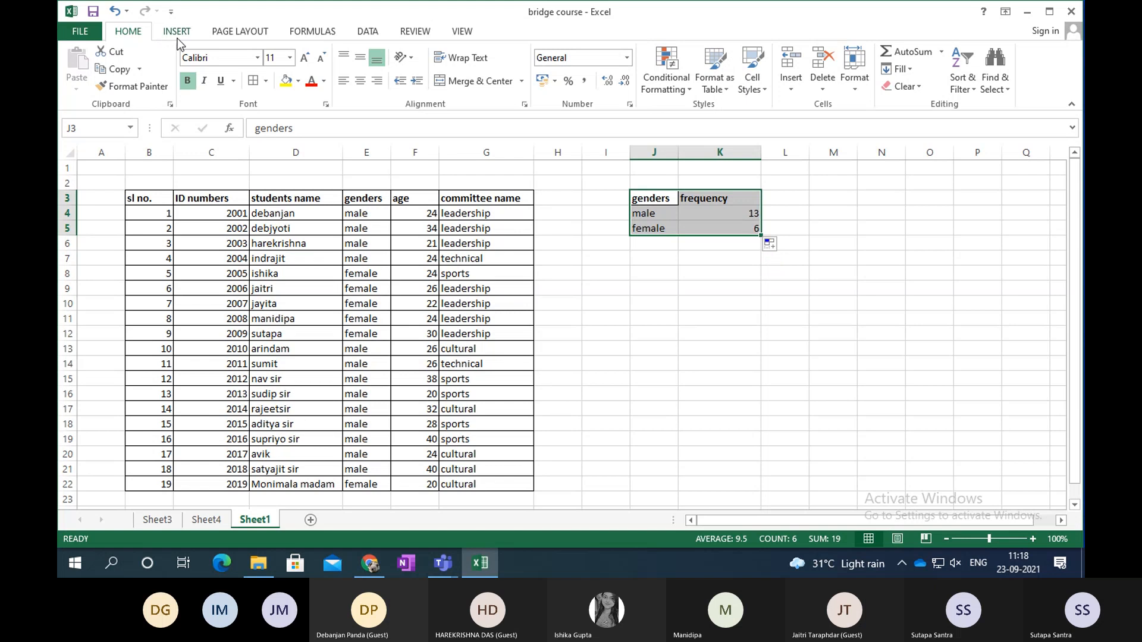
left_click(265, 81)
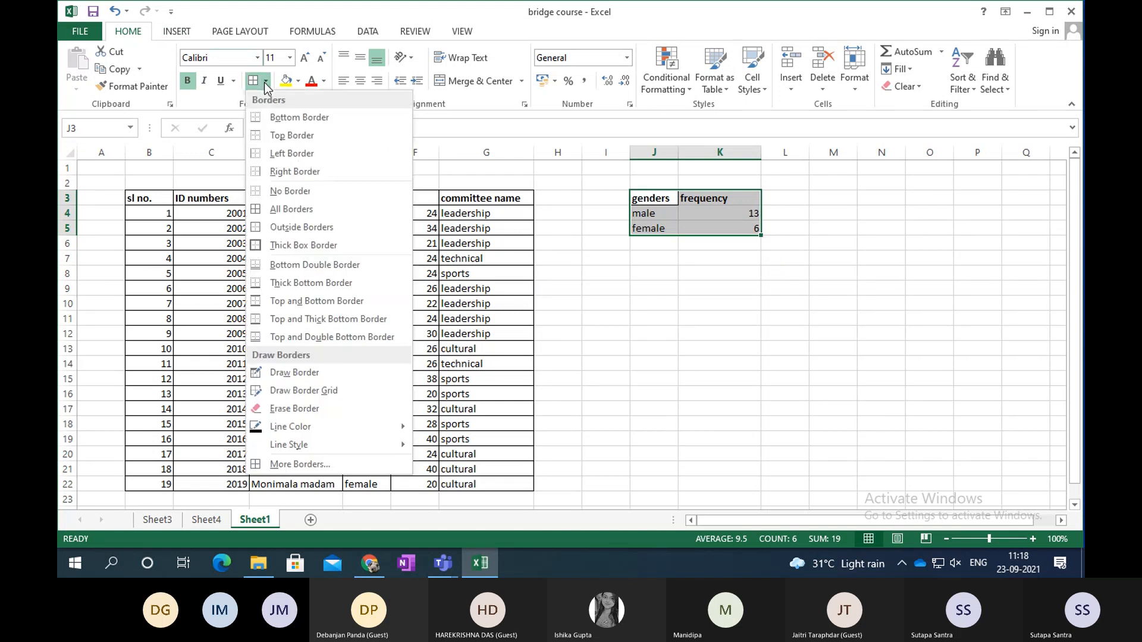
left_click(266, 212)
left_click(742, 316)
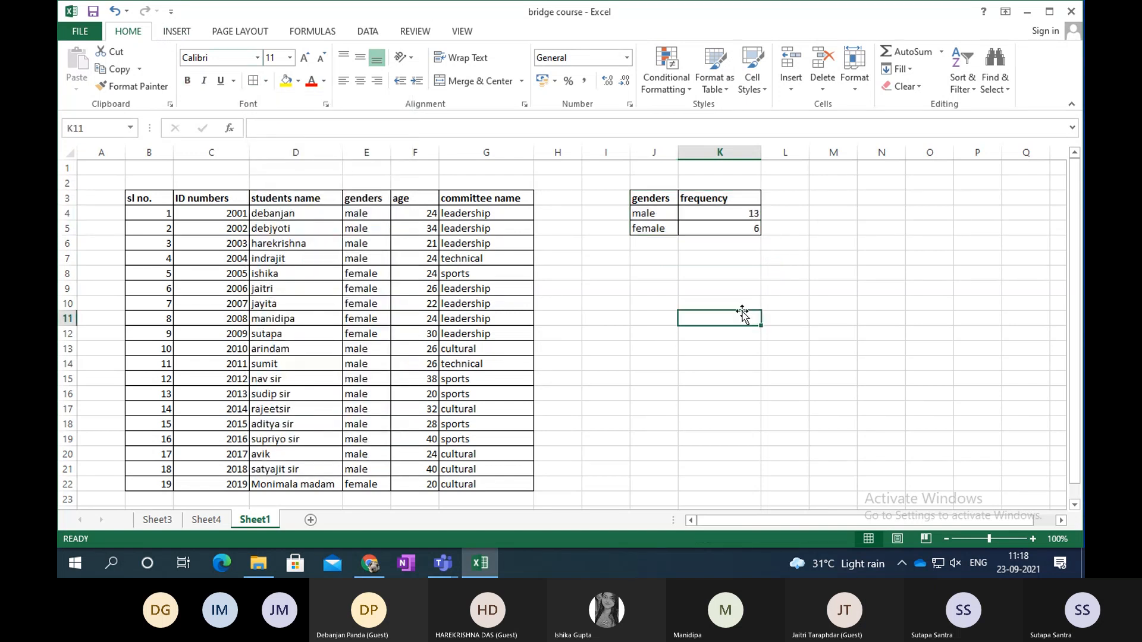
Enter the headers committee name in J8 and frequency in K8, and widen column J to fit the text.
left_click(651, 275)
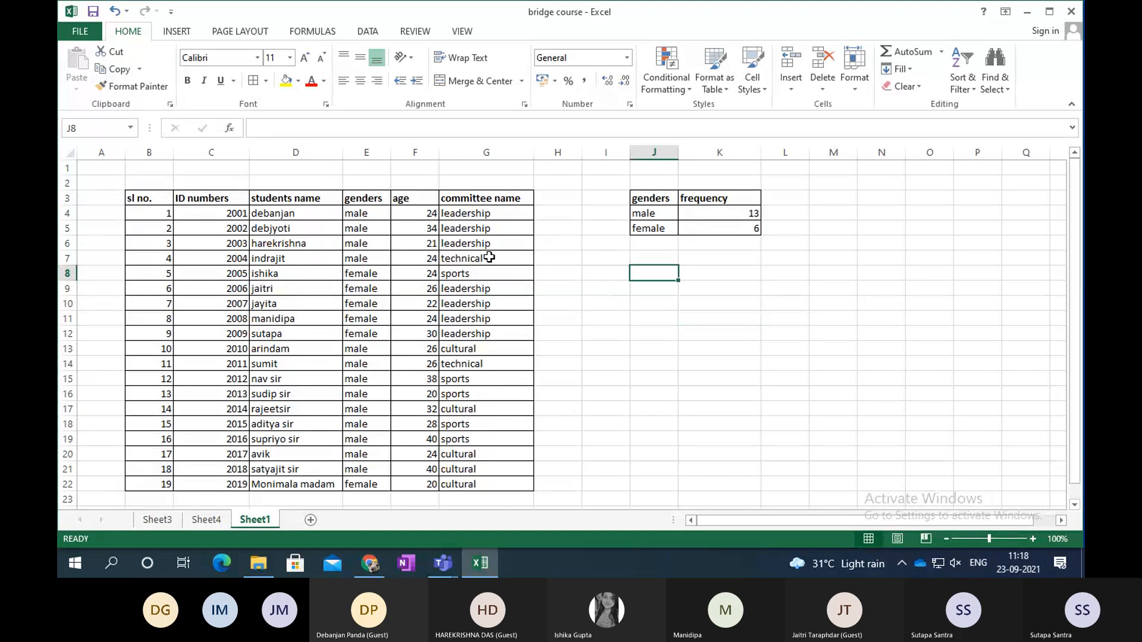
type("committe")
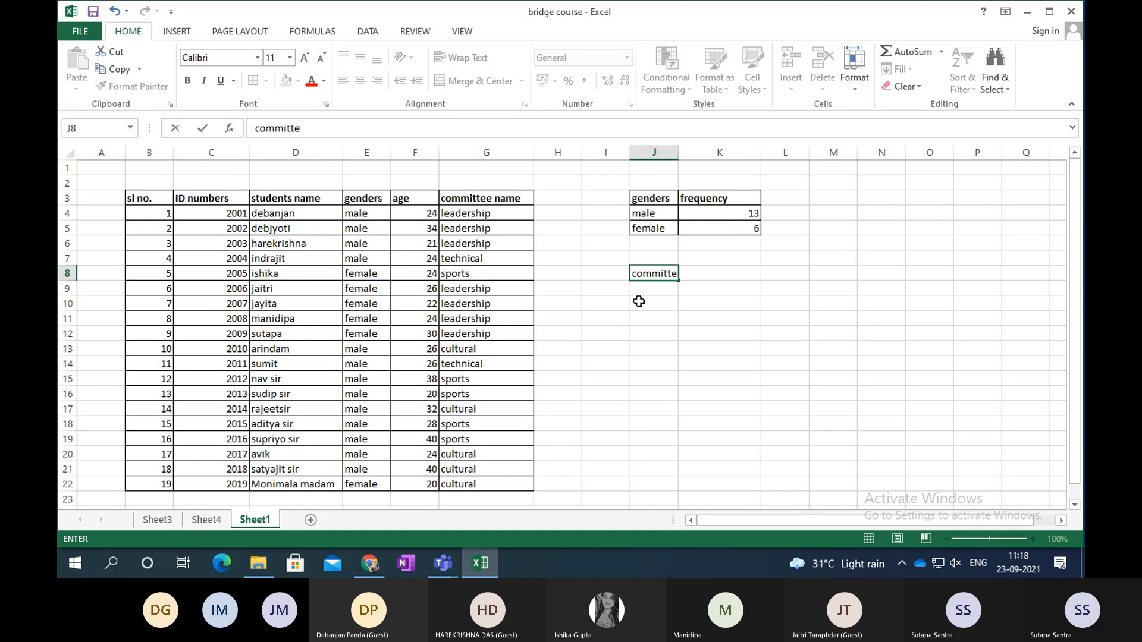
type("e name")
key("Tab")
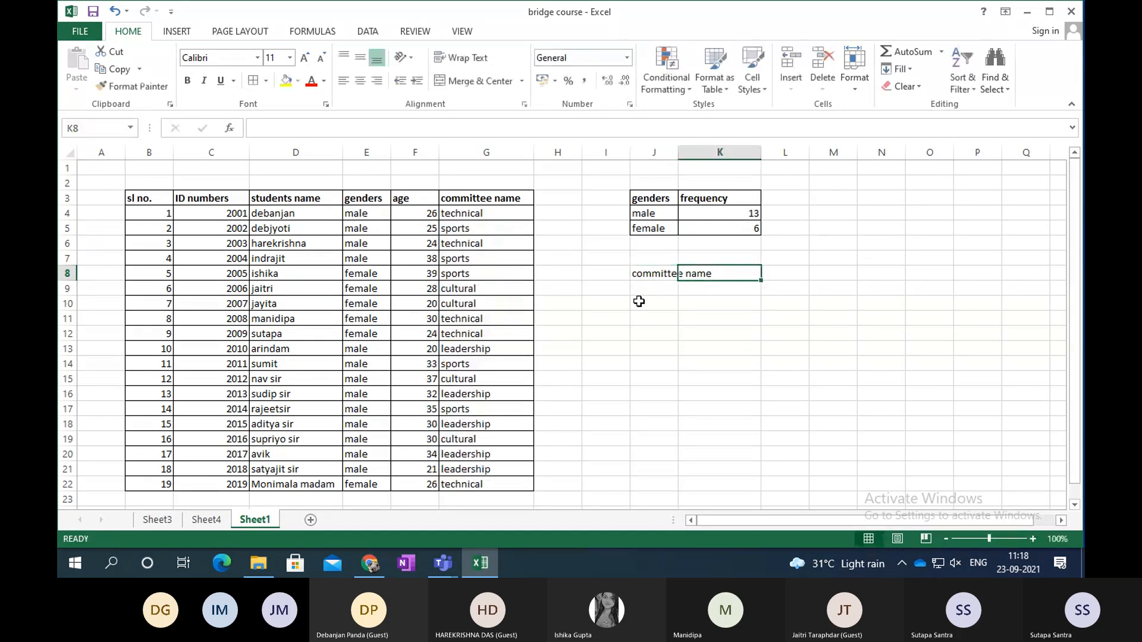
type("freque")
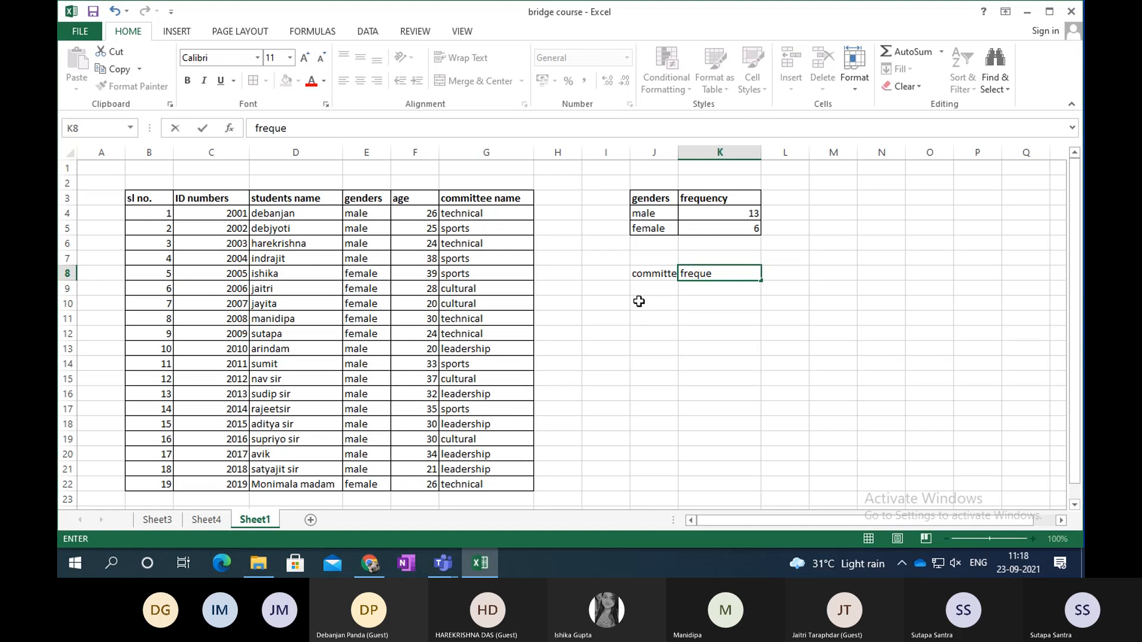
type("ncy")
key("Return")
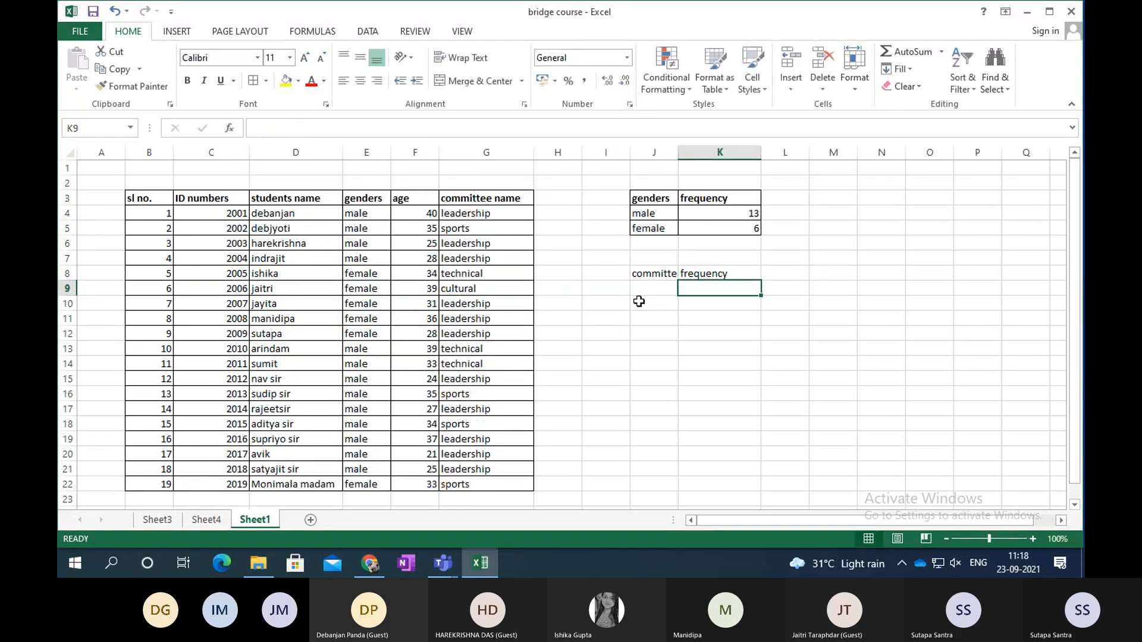
left_click_drag(677, 151, 721, 147)
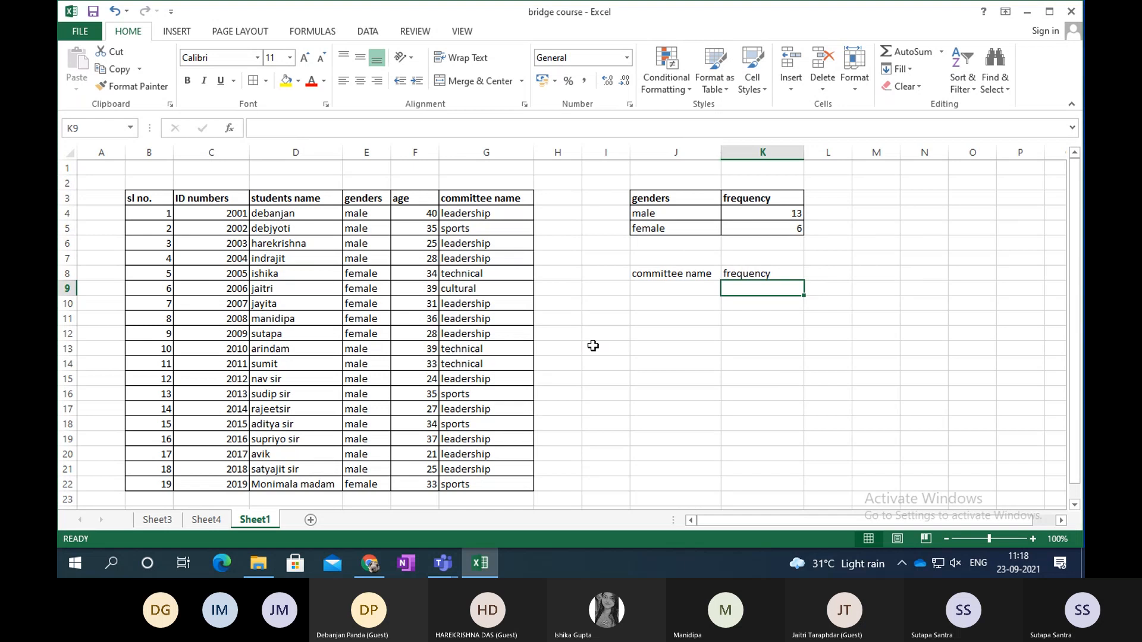
Copy the committee entry from G5 of the student table to J9 under the committee name header.
left_click(667, 287)
left_click(467, 228)
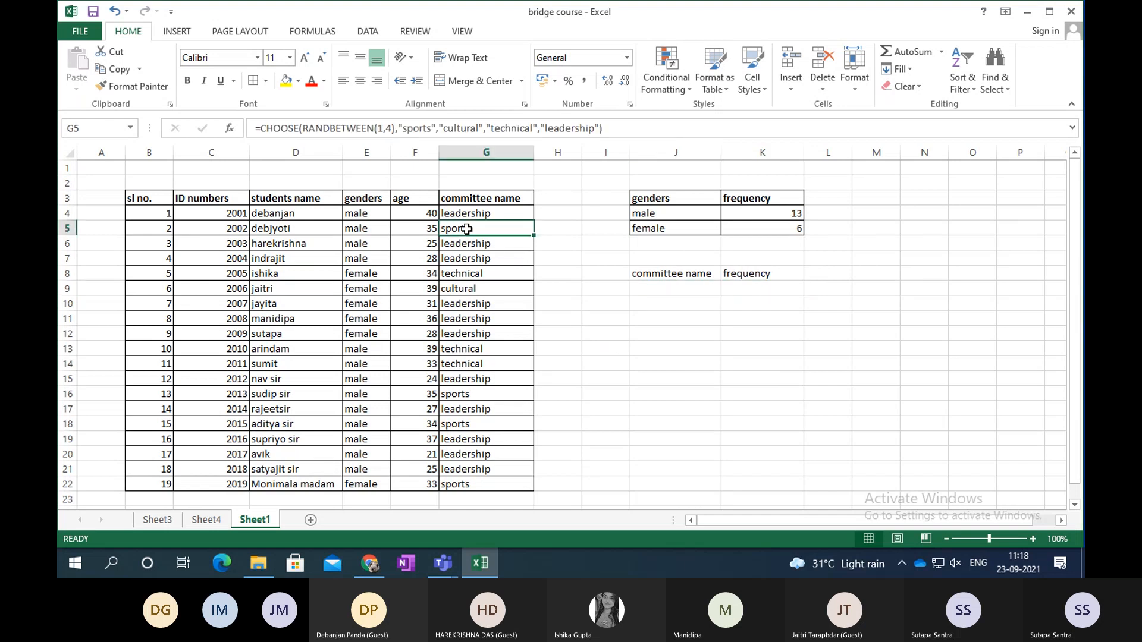
key("ctrl+c")
left_click(653, 287)
key("ctrl+v")
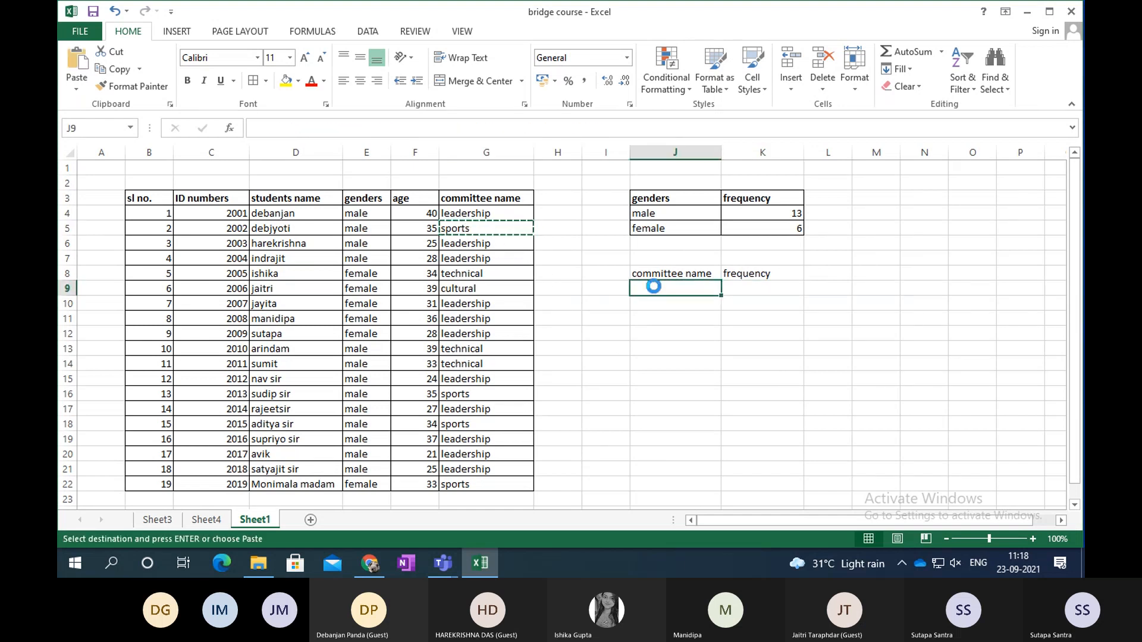
left_click(667, 307)
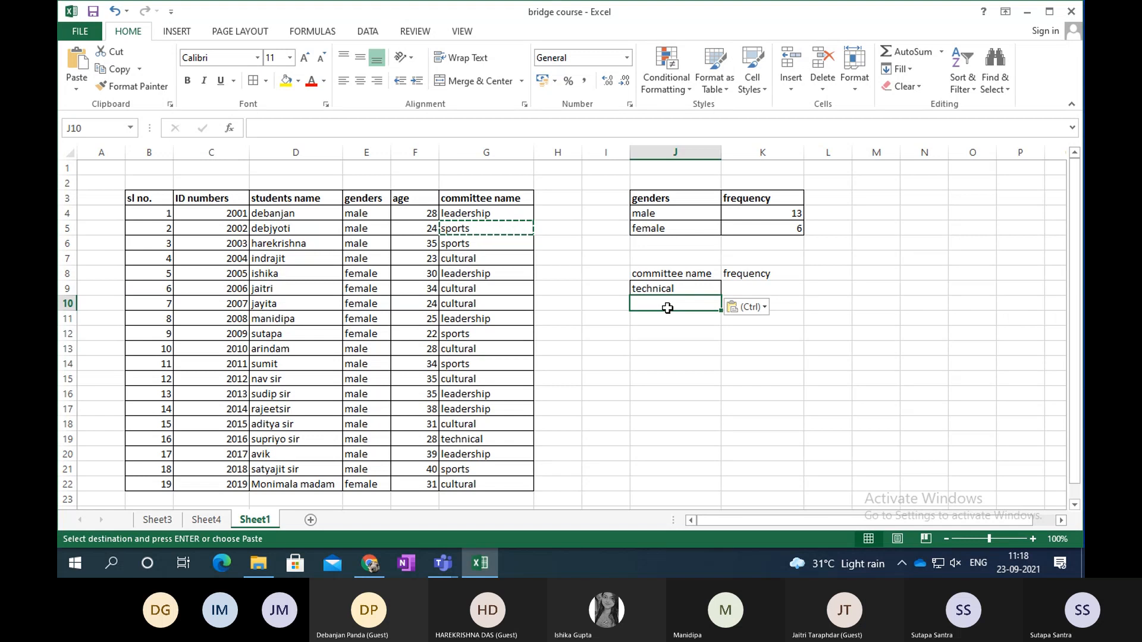
Replace the copied entry in J9 with sports, and enter technicalk, cultural and leadership in J10:J12.
left_click(659, 283)
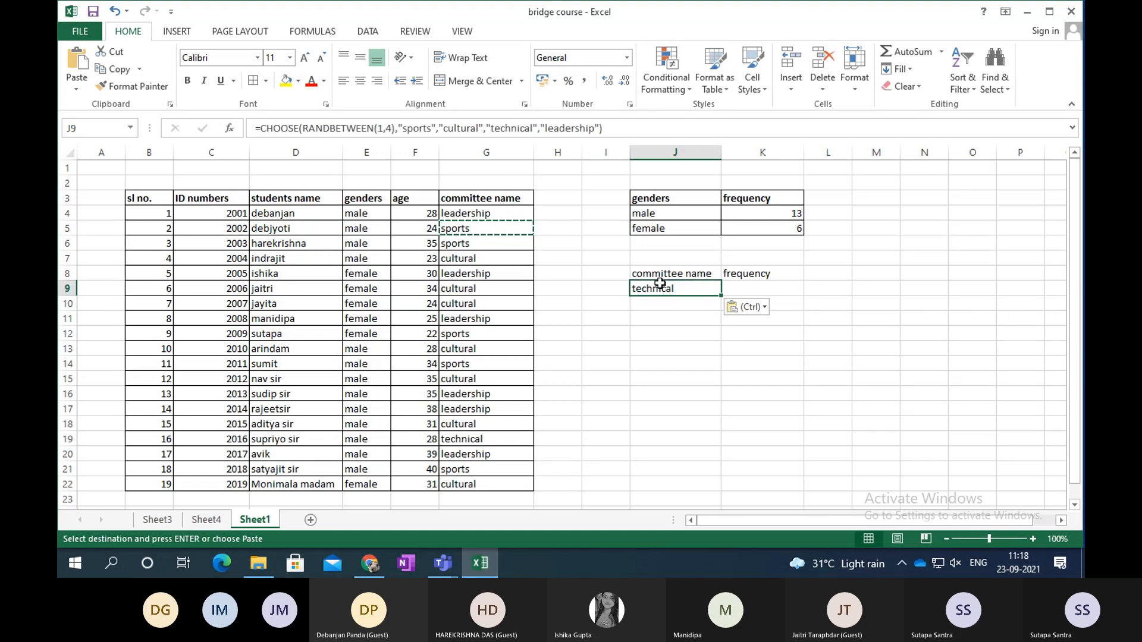
key("BackSpace")
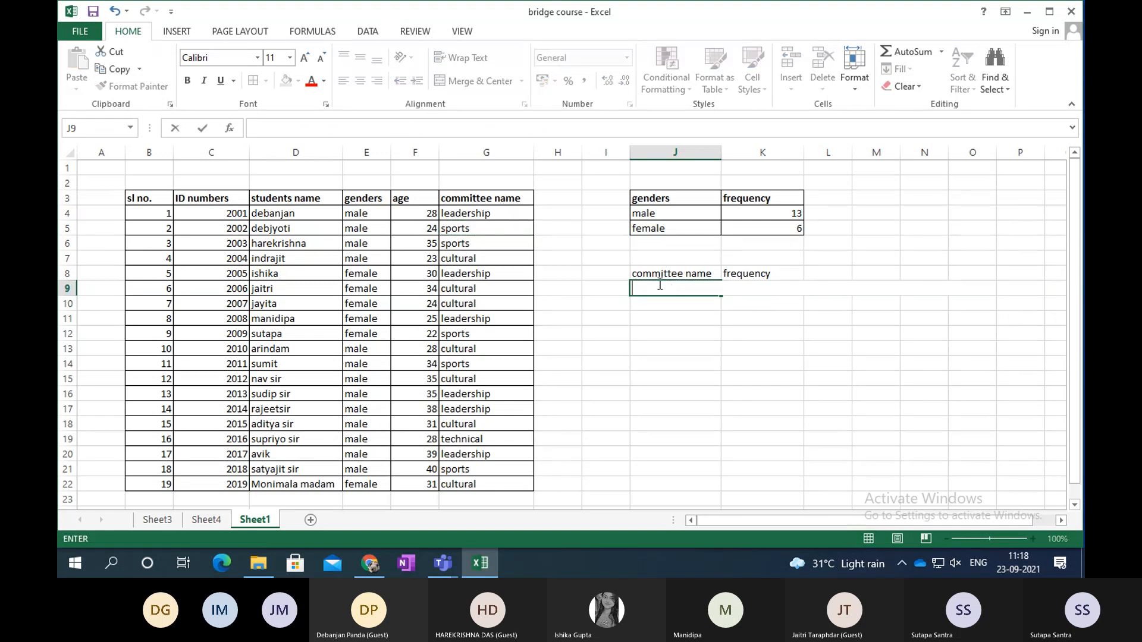
type("sports")
key("Return")
type("tec")
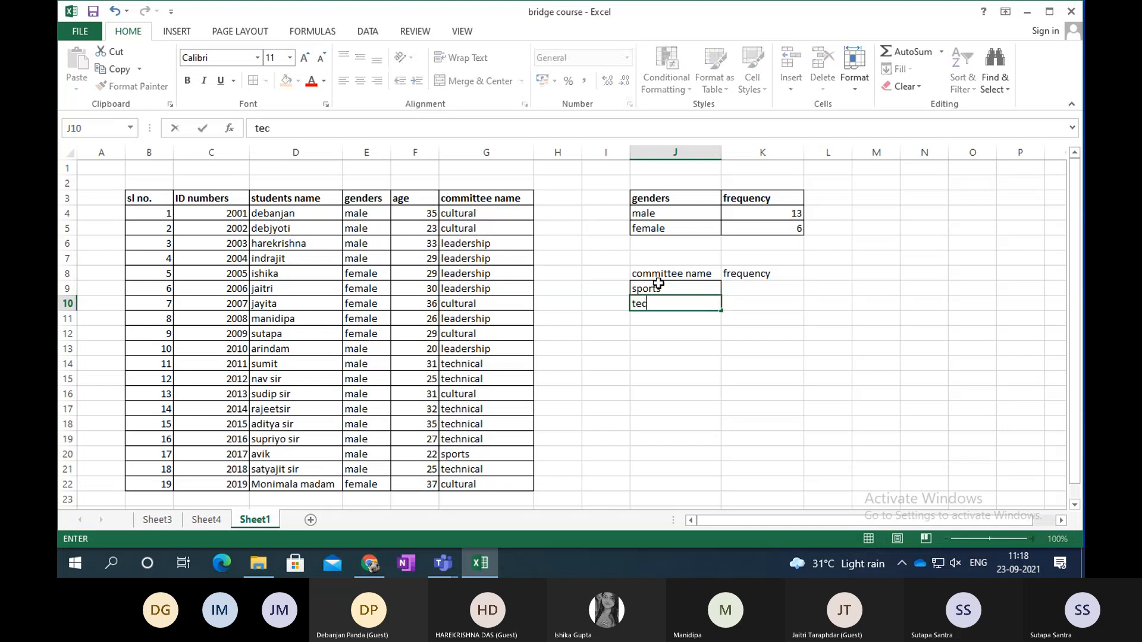
type("hnicalk")
key("Return")
type("c")
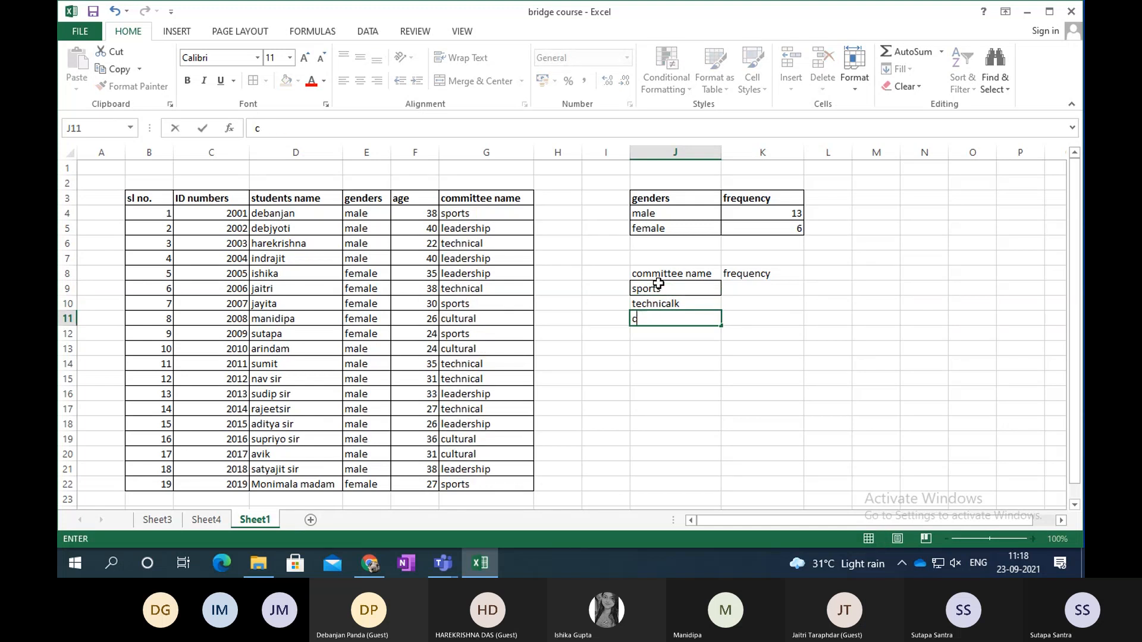
type("ultural")
key("Return")
type("l")
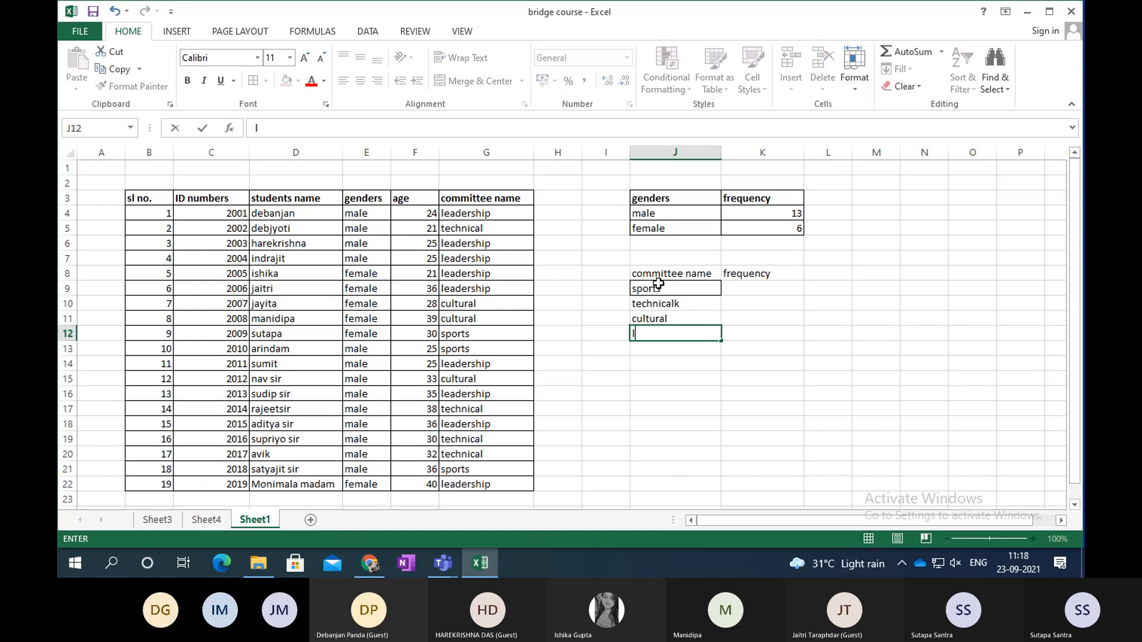
type("eadership")
key("Return")
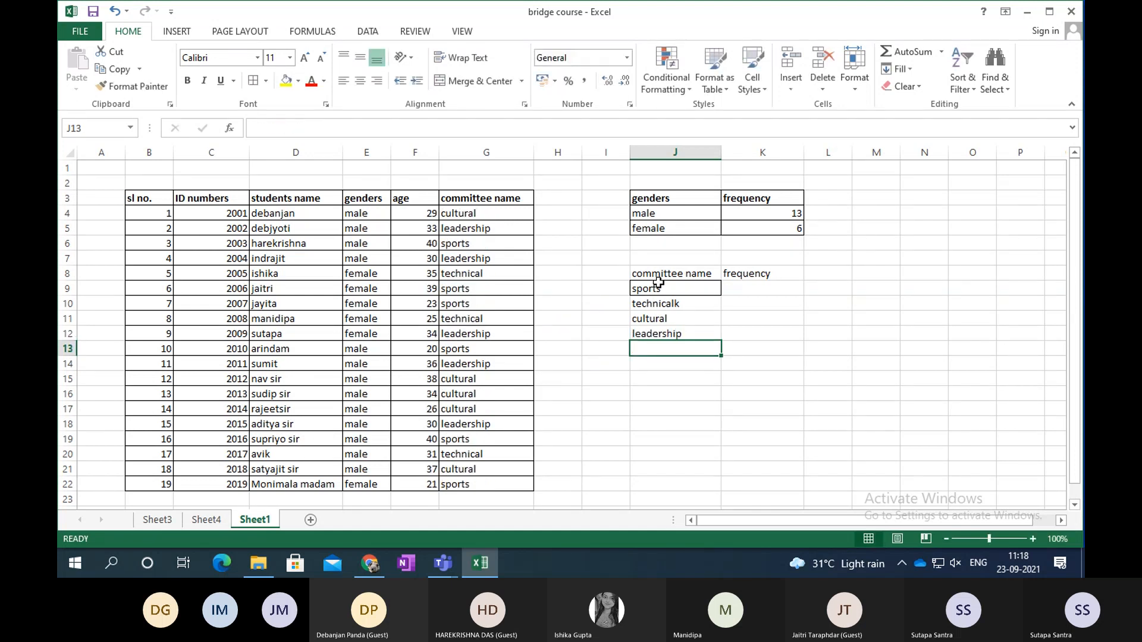
Apply All Borders to the committee frequency table in J8:K12.
left_click_drag(684, 269, 748, 334)
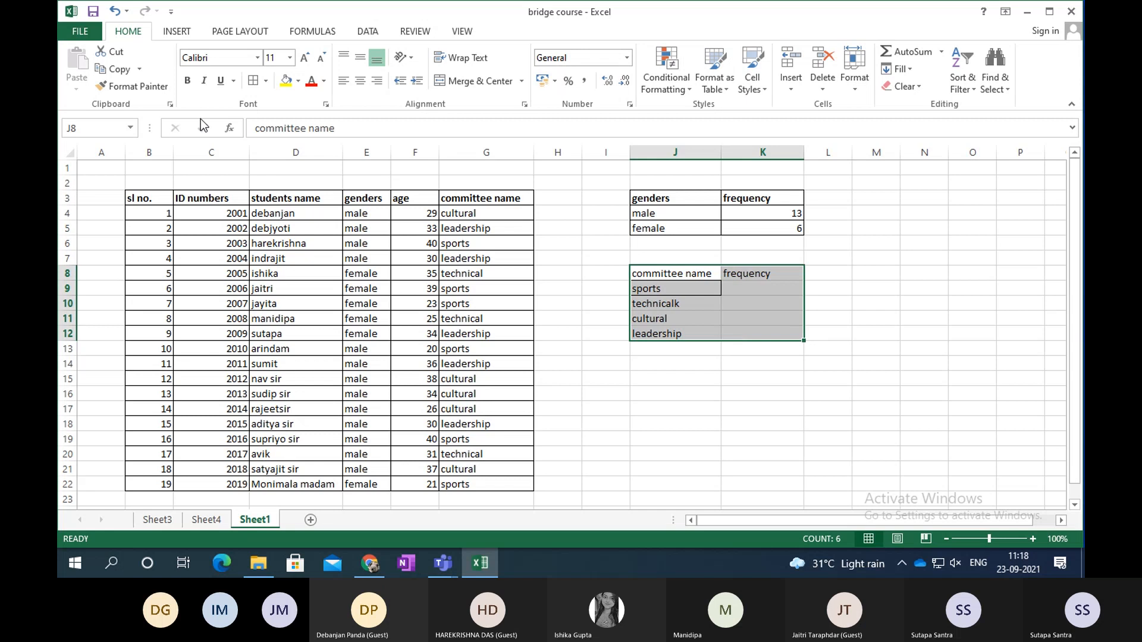
left_click(266, 80)
left_click(286, 189)
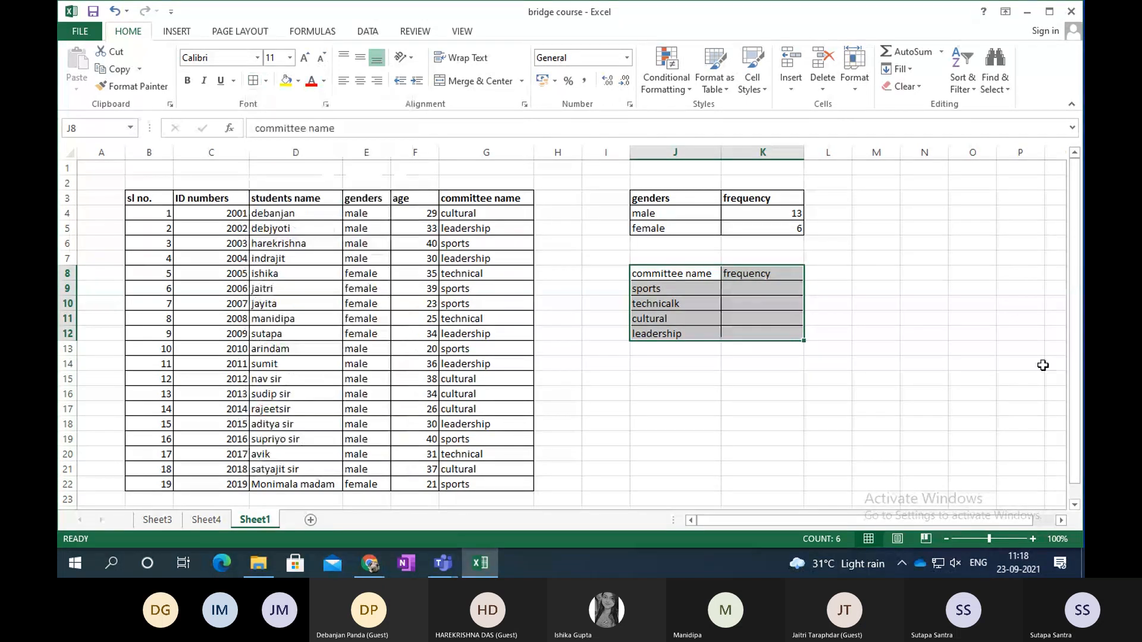
left_click(877, 379)
Enter =COUNTIF($G$4:$G$22,J9) in K9 and fill it down to K12 for all four committees.
left_click(755, 293)
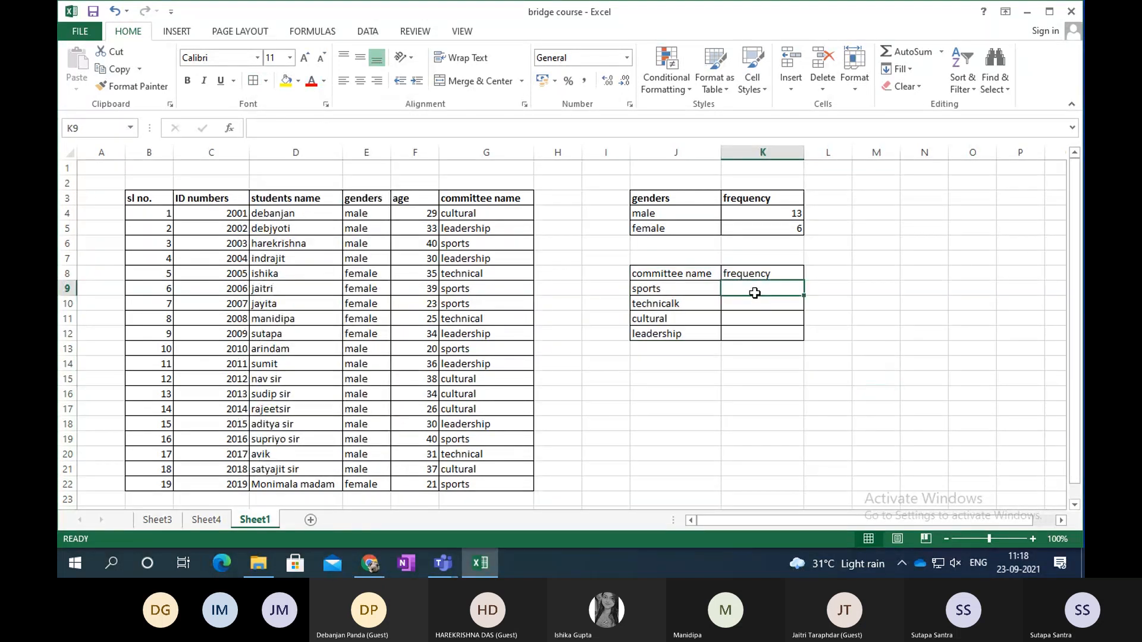
type("=")
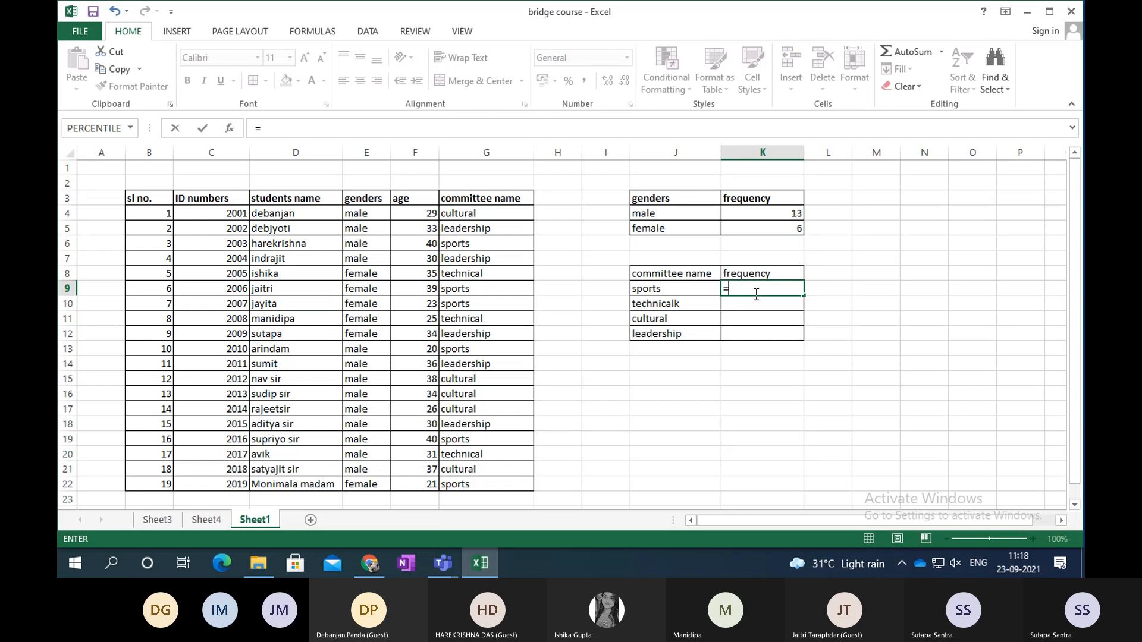
type("coun")
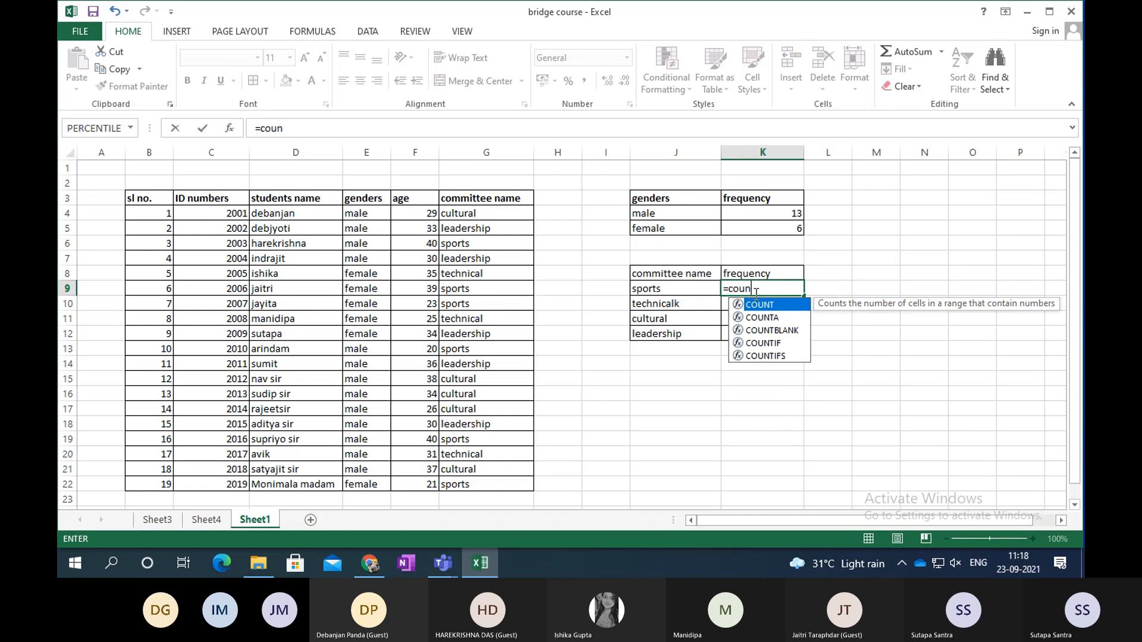
double_click(783, 343)
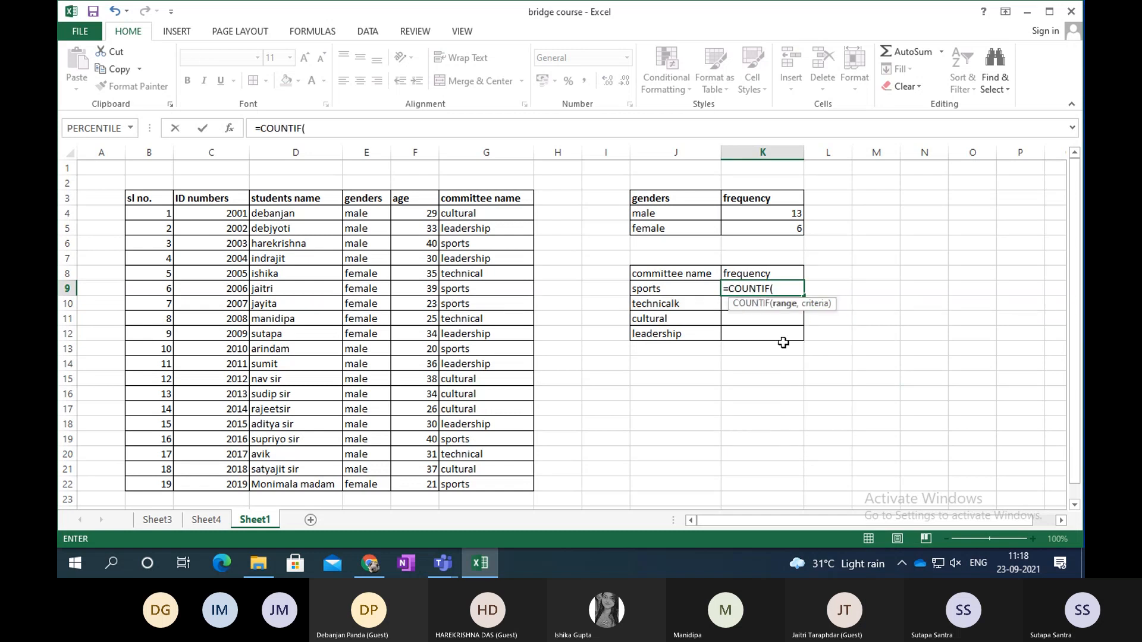
left_click_drag(467, 213, 479, 485)
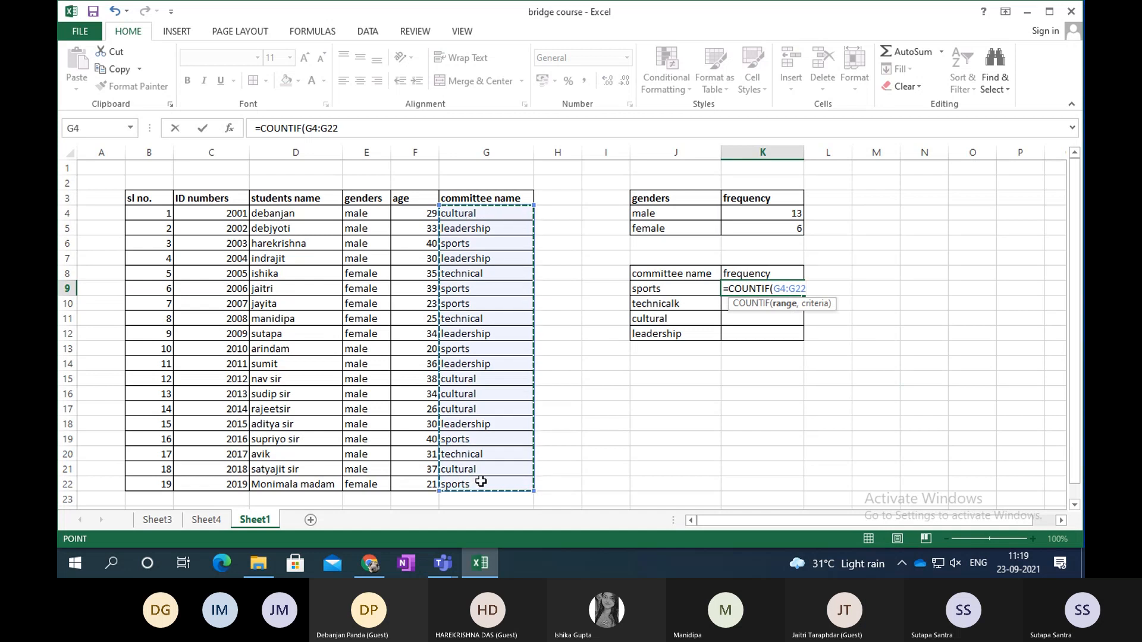
left_click(775, 290)
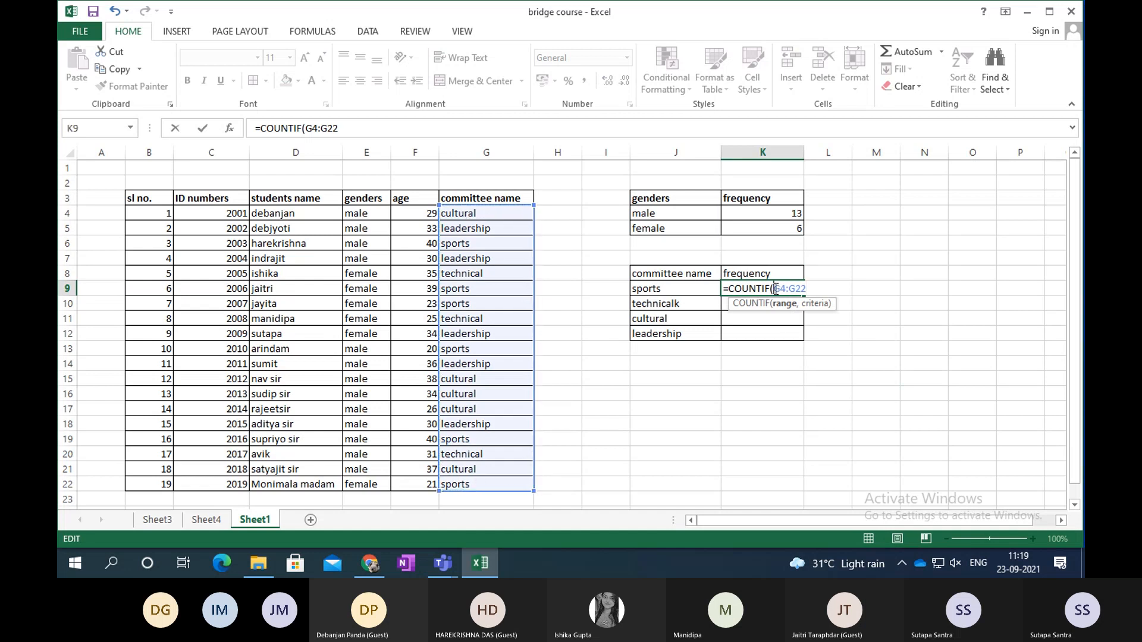
type("$G$")
type("$G$")
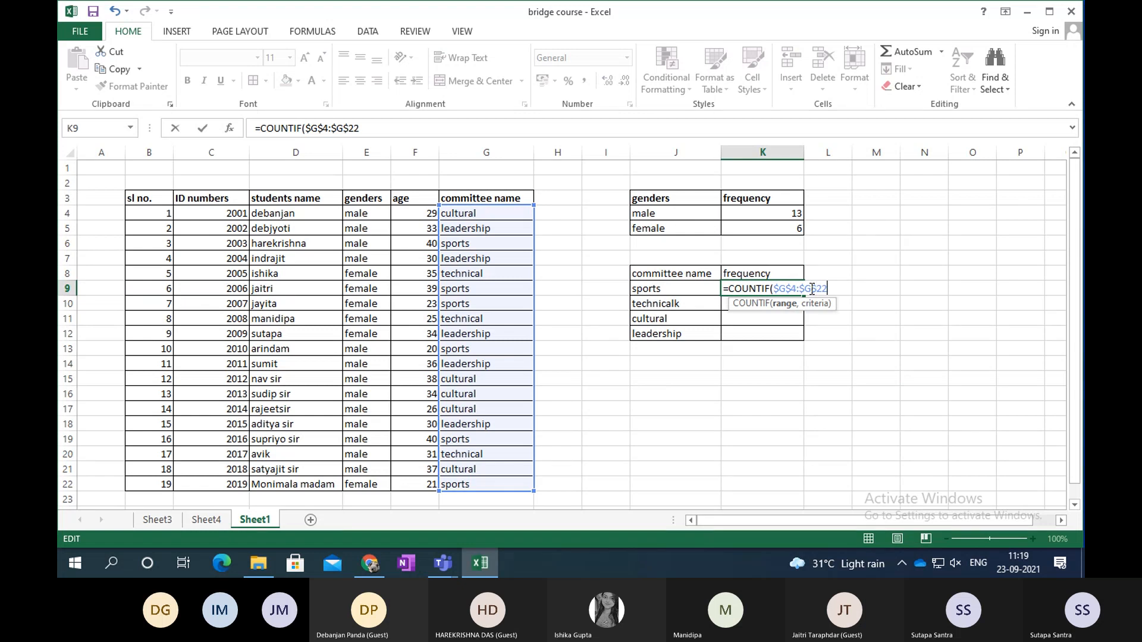
type(",")
left_click(685, 289)
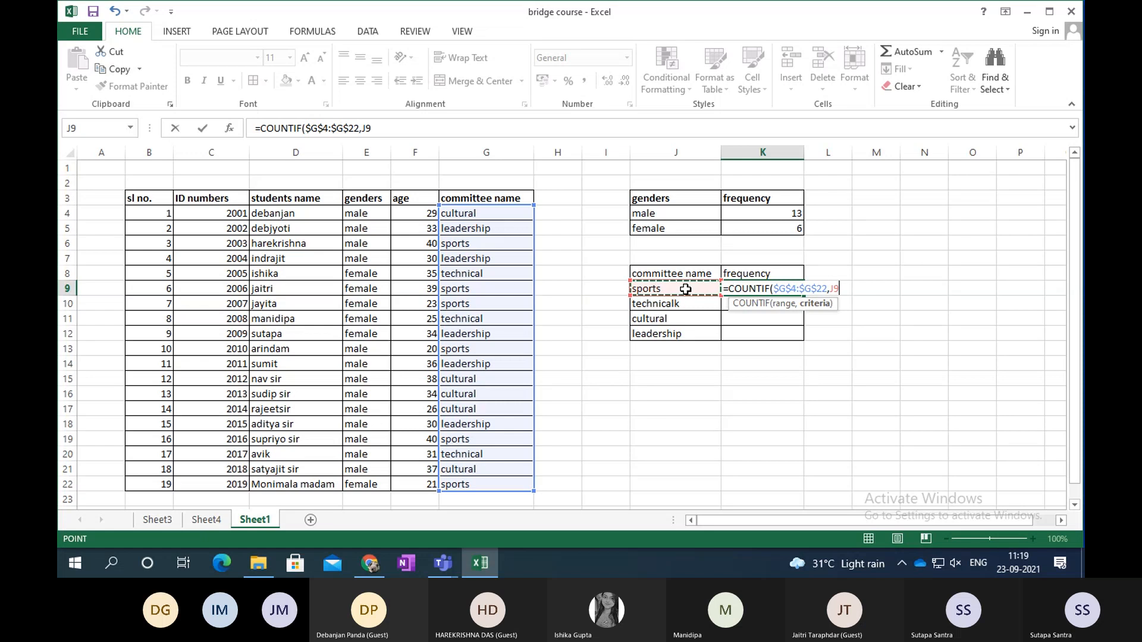
key("Return")
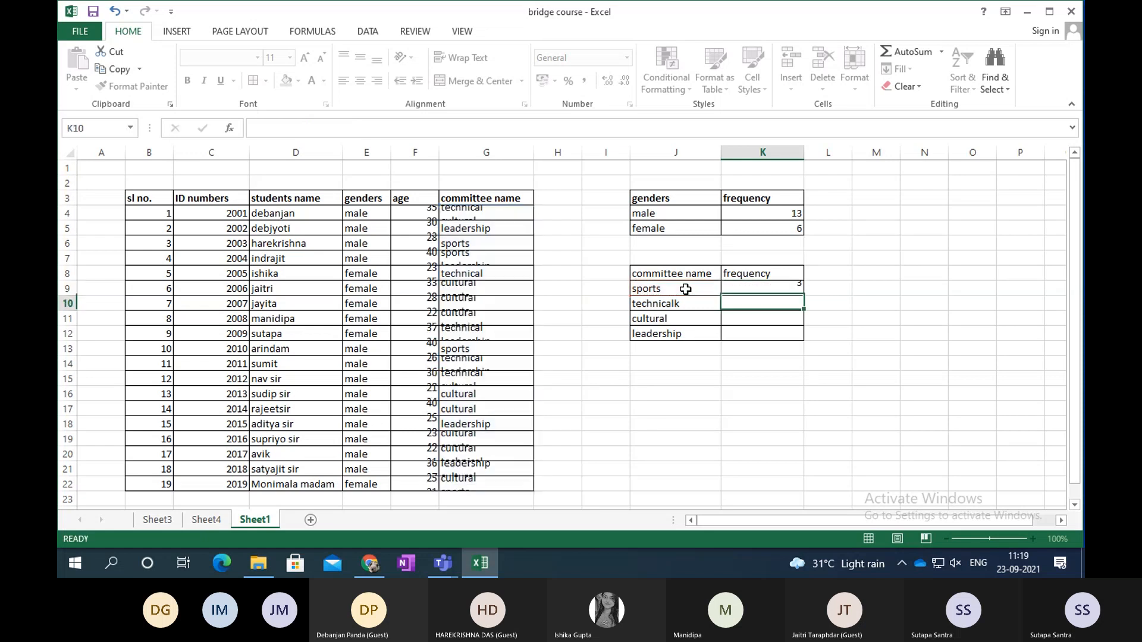
left_click(777, 289)
left_click_drag(803, 295, 807, 337)
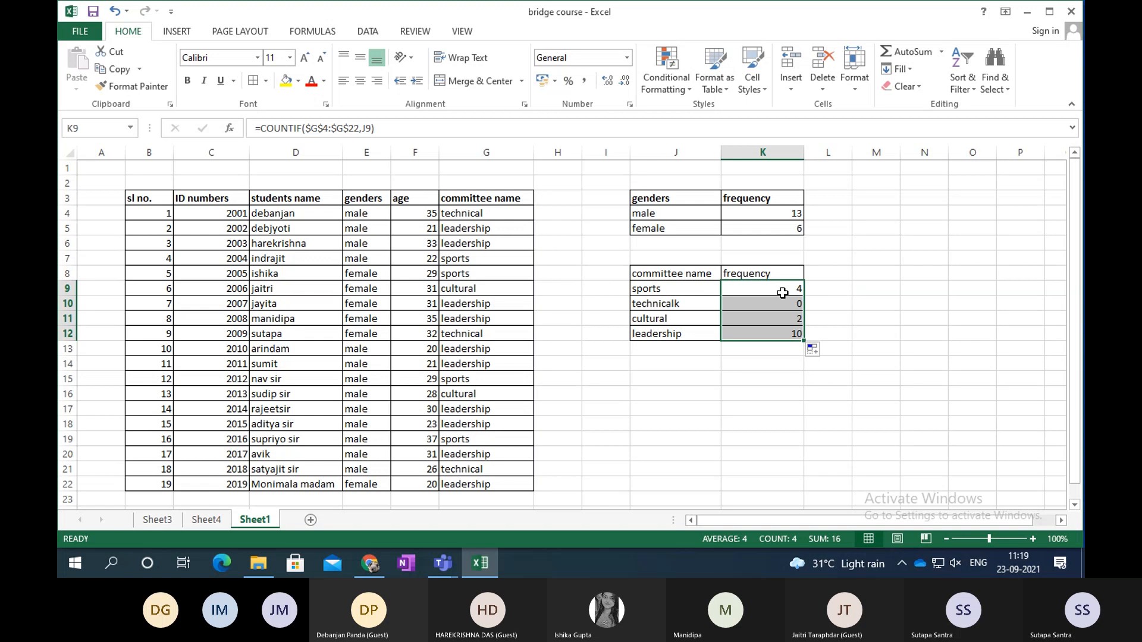
Correct the misspelled committee name in J10 to technical.
left_click(680, 304)
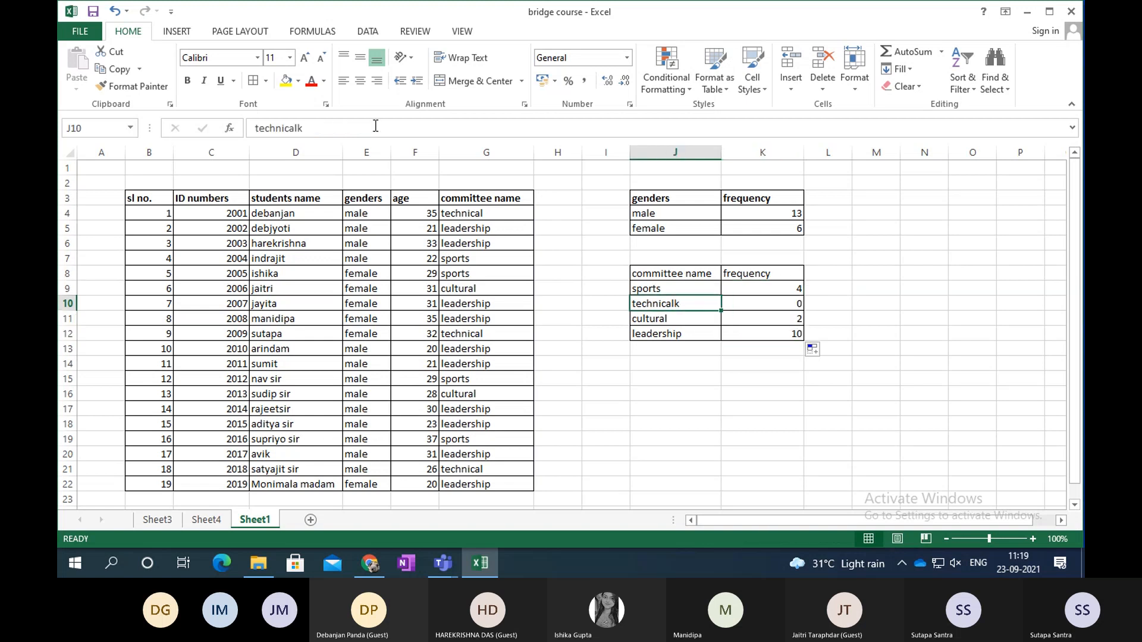
left_click(311, 128)
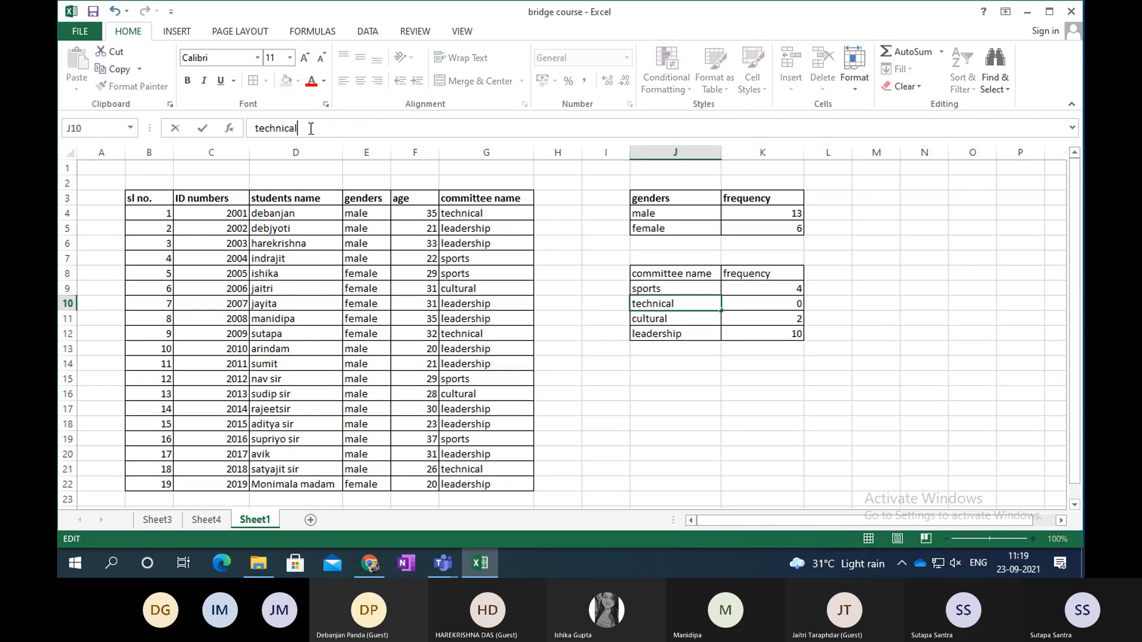
key("Return")
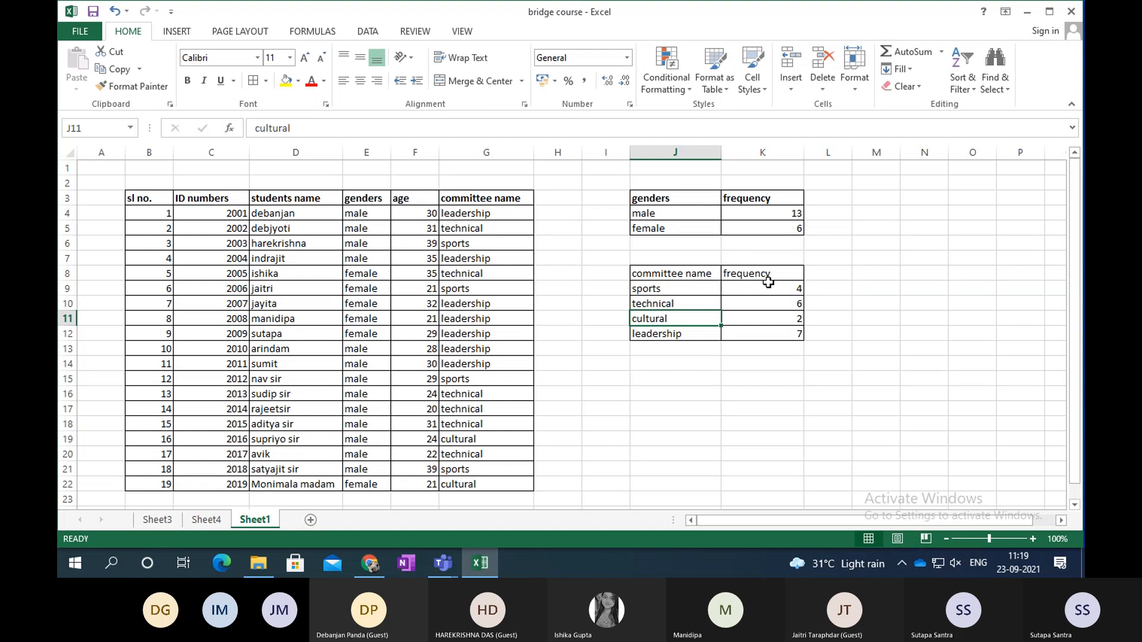
left_click(768, 282)
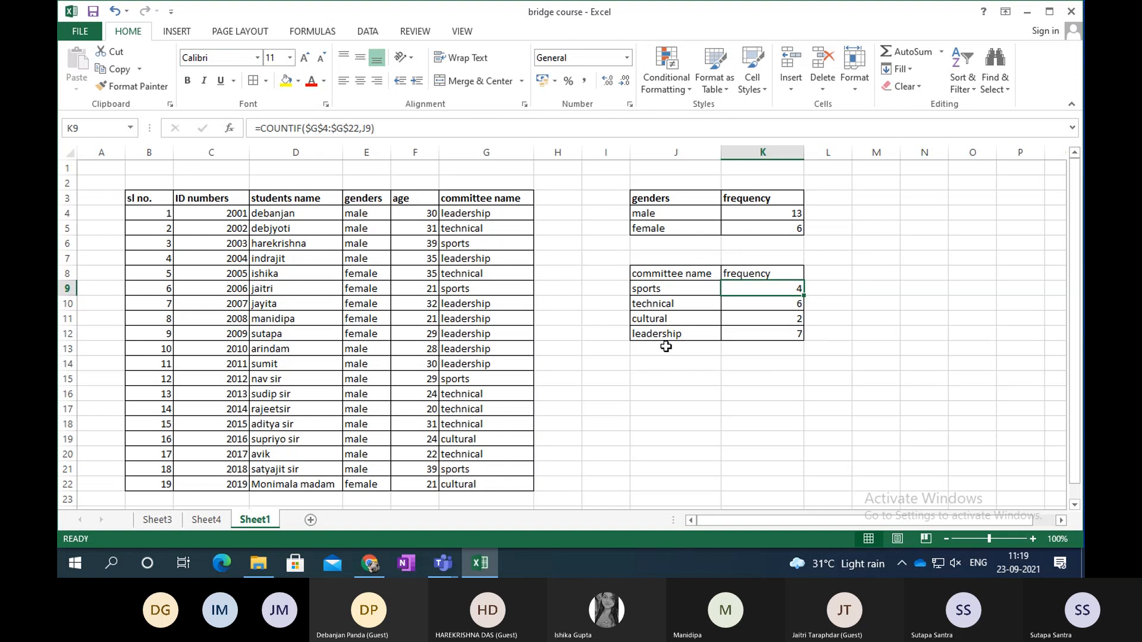
left_click(662, 273)
left_click_drag(662, 274, 752, 334)
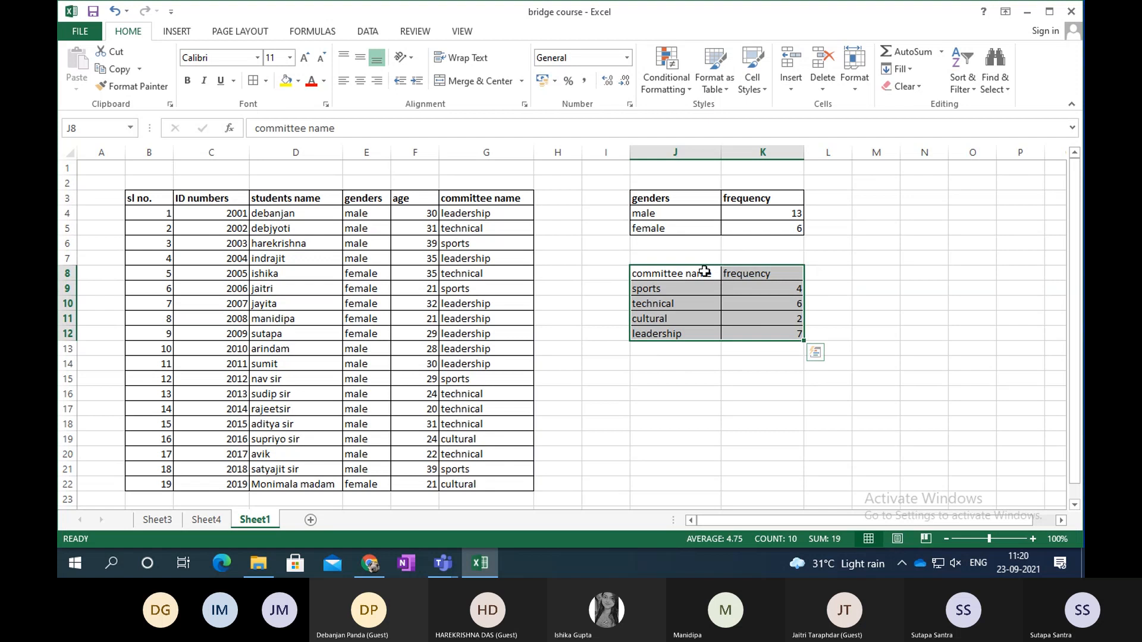
left_click(678, 273)
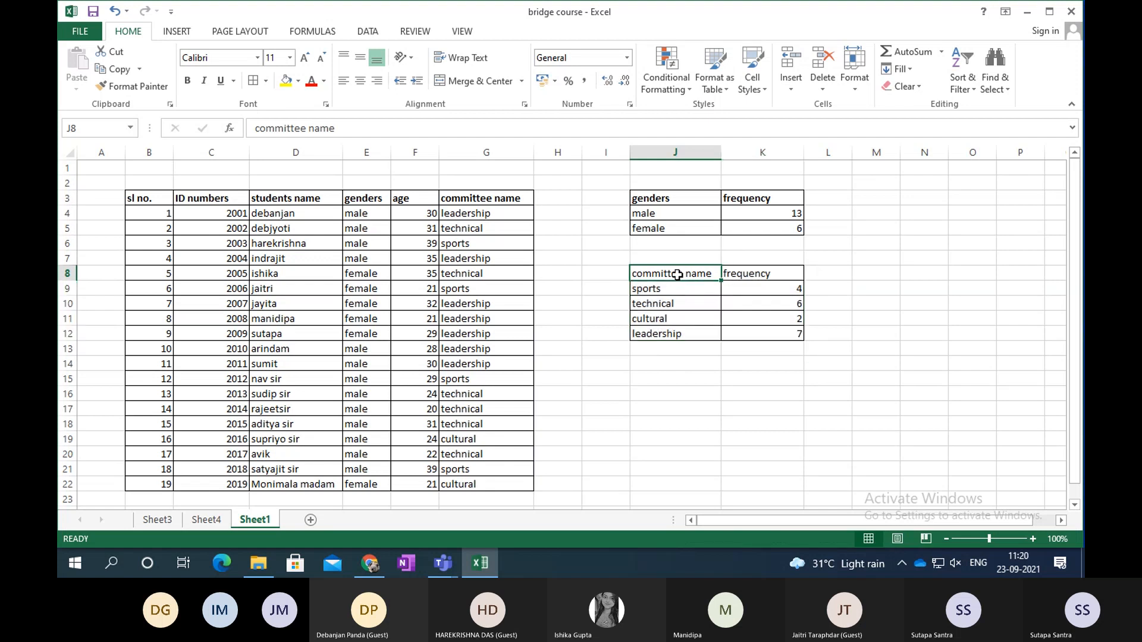
left_click_drag(678, 273, 743, 275)
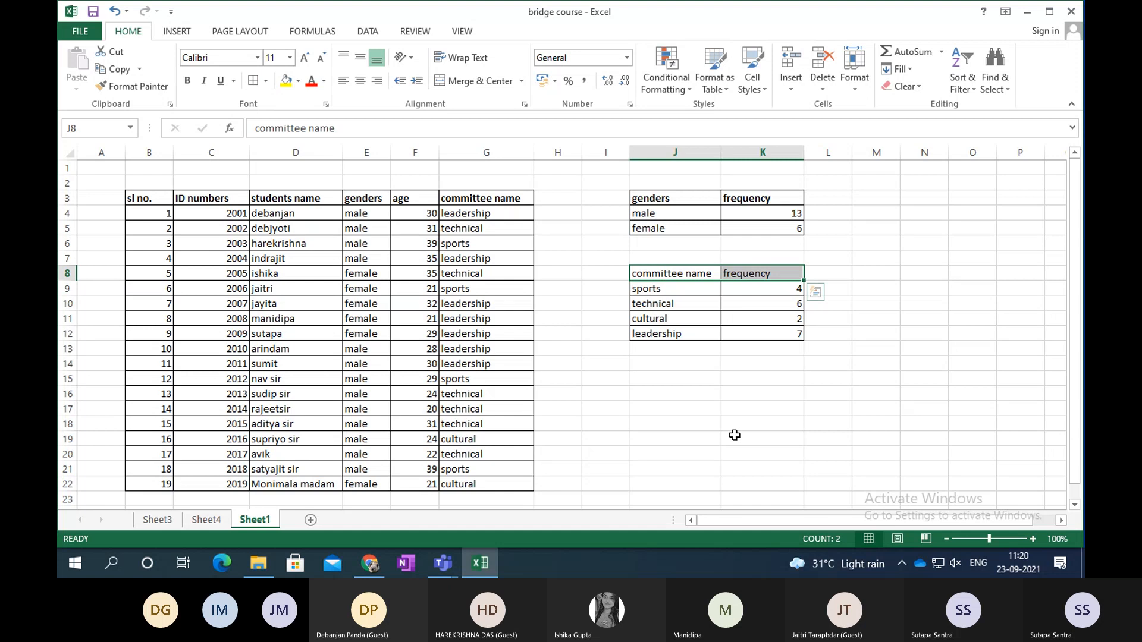
left_click(717, 440)
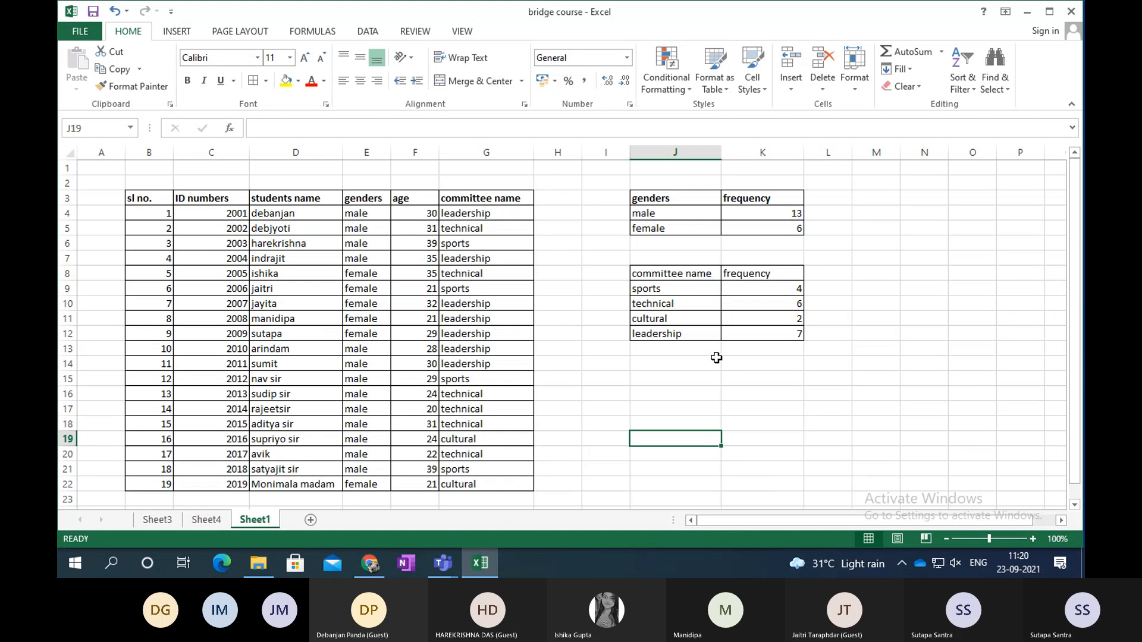
Make the committee name and frequency headers in J8:K8 bold.
left_click_drag(660, 273, 732, 272)
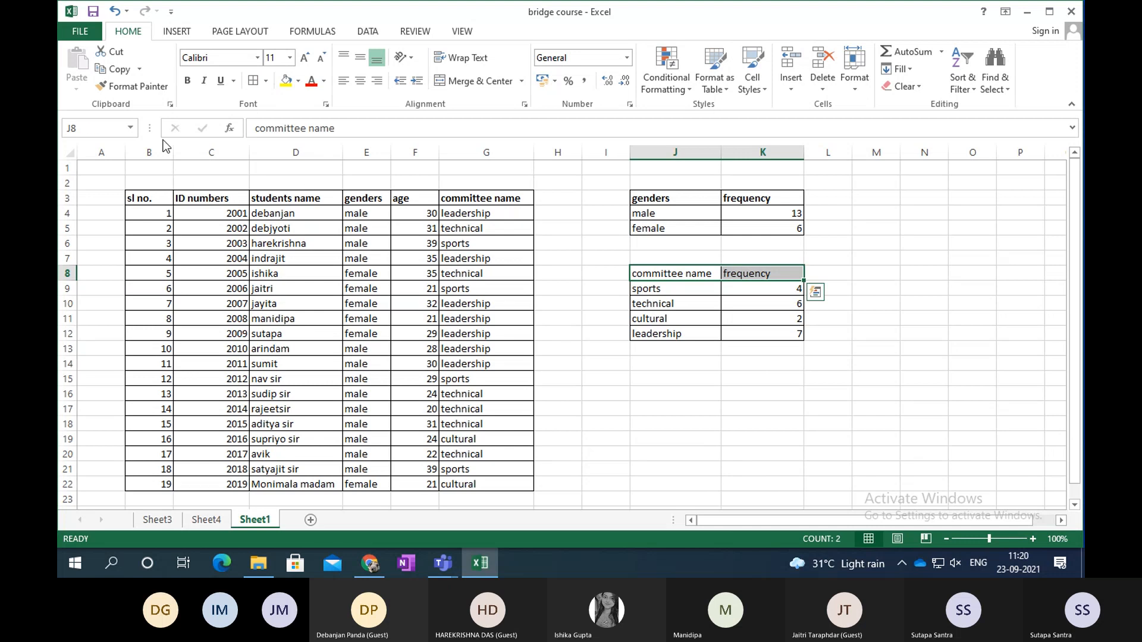
left_click(188, 80)
left_click(701, 376)
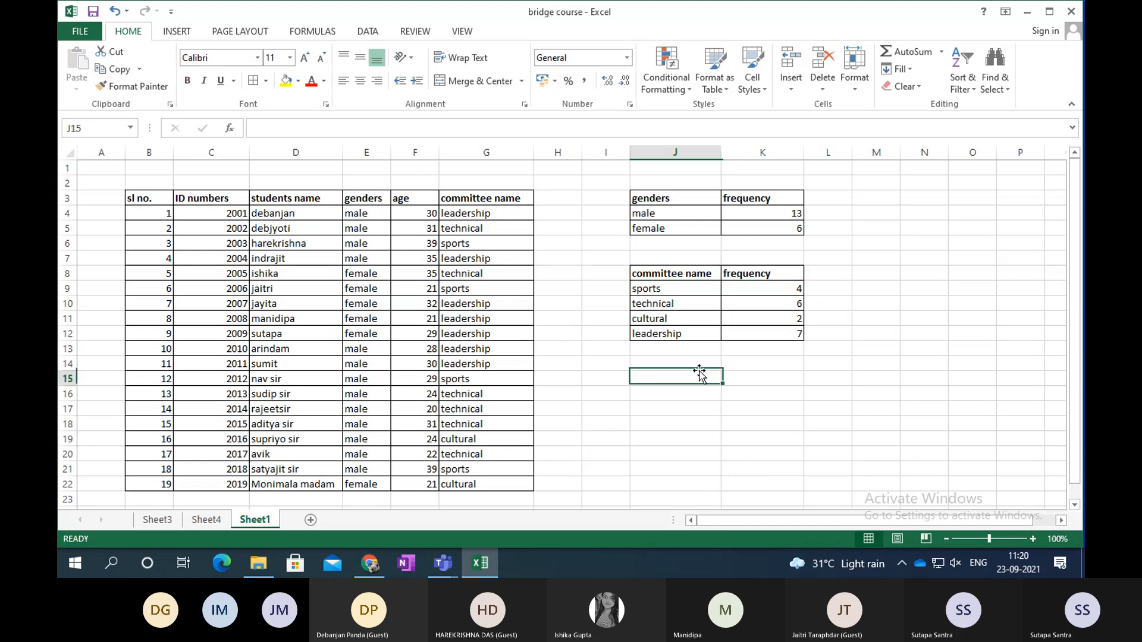
left_click(684, 274)
left_click(728, 273)
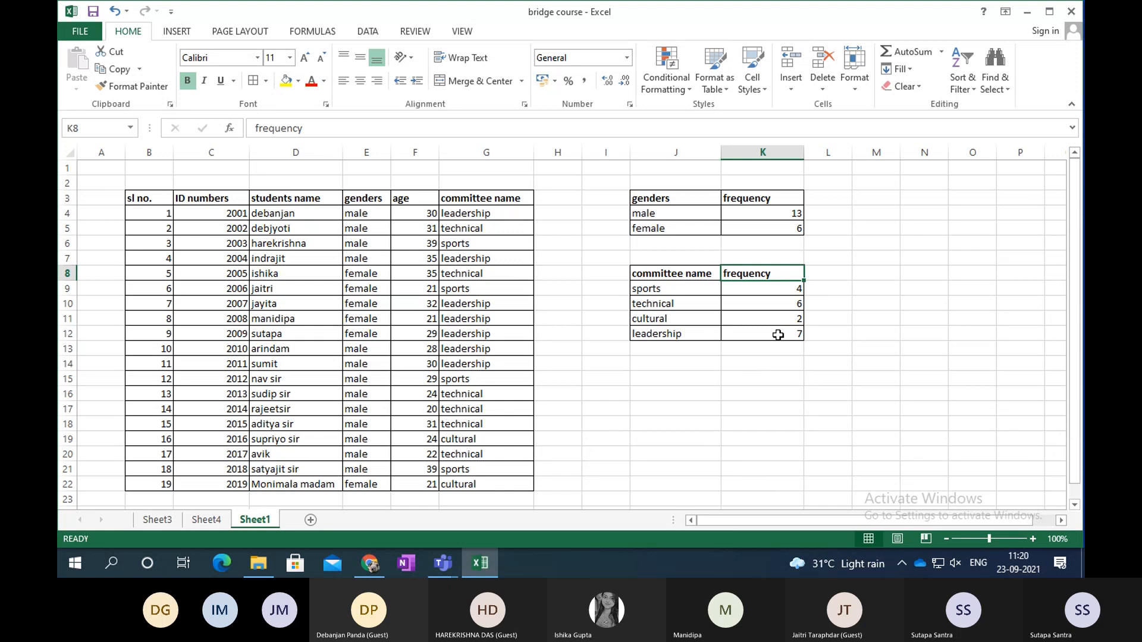
Insert a 2-D clustered column chart from J8:K12 and place it beside the frequency tables, starting at column L.
left_click_drag(671, 273, 757, 332)
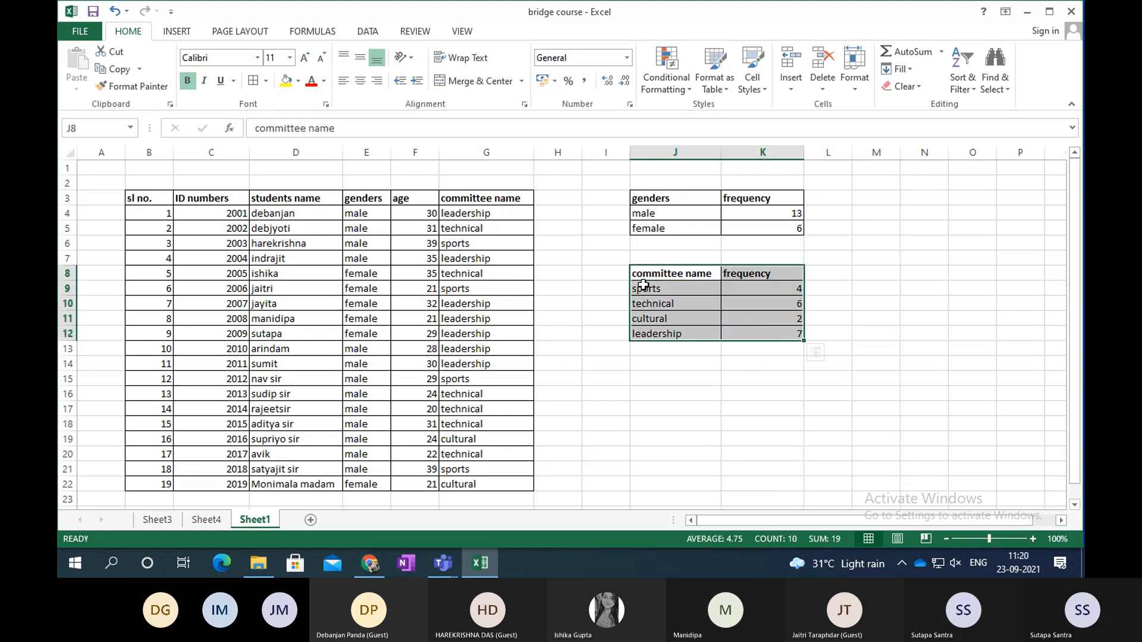
left_click(177, 33)
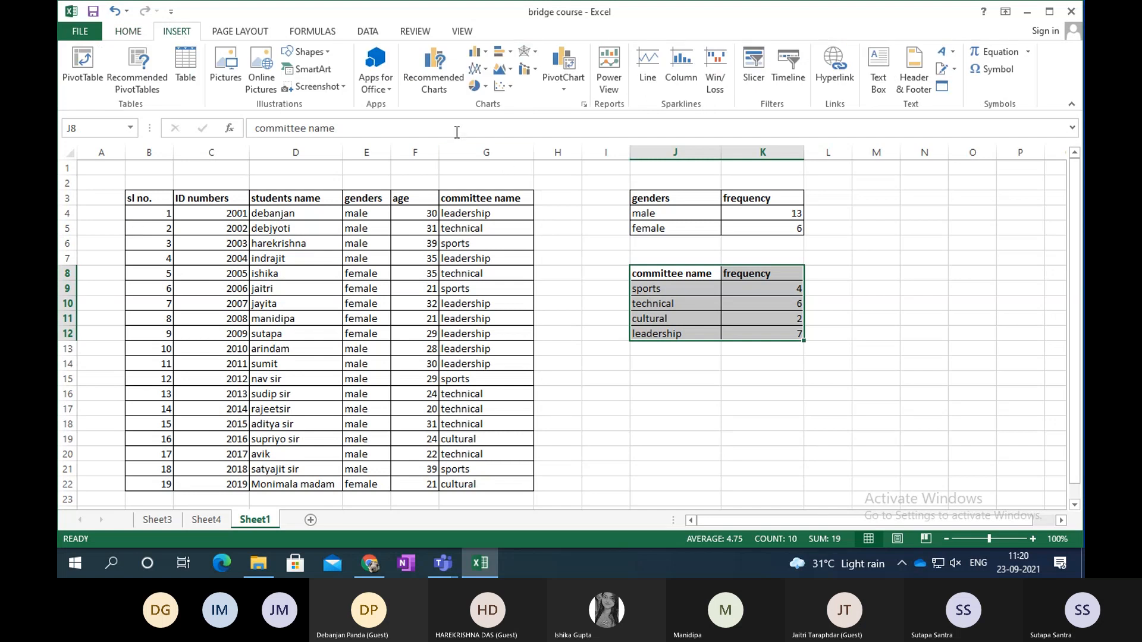
left_click(479, 54)
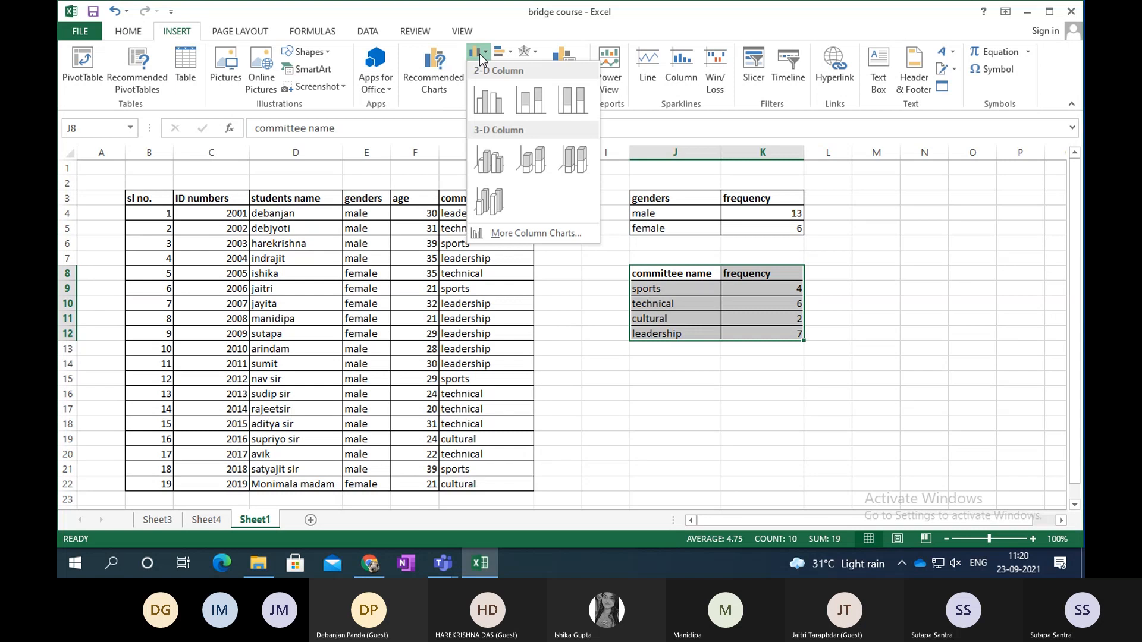
left_click(491, 107)
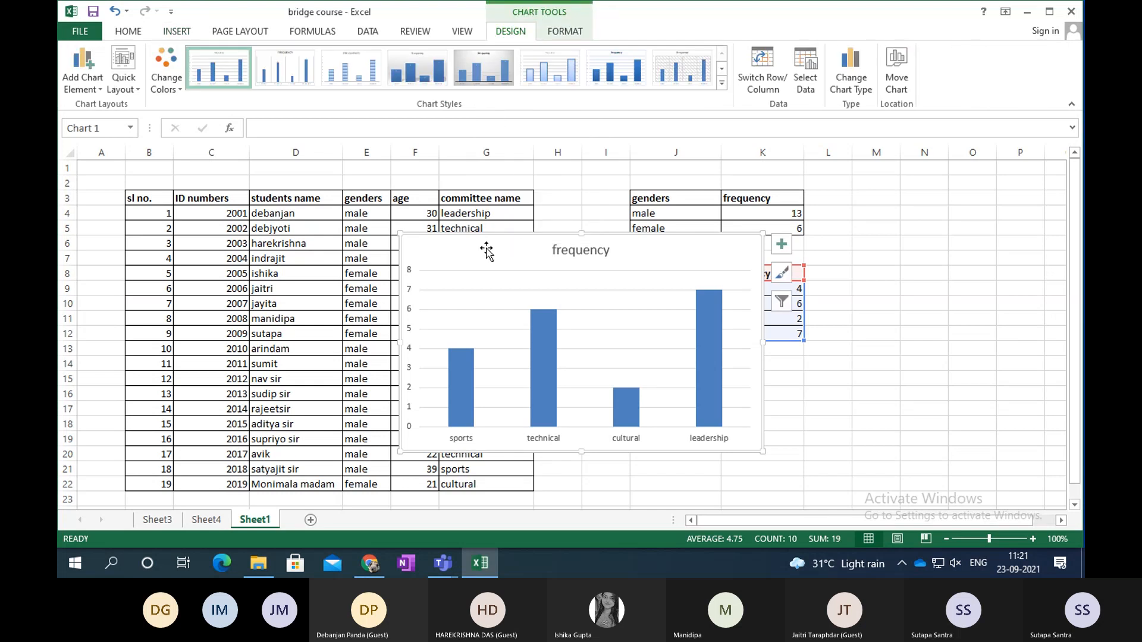
left_click_drag(486, 251, 901, 206)
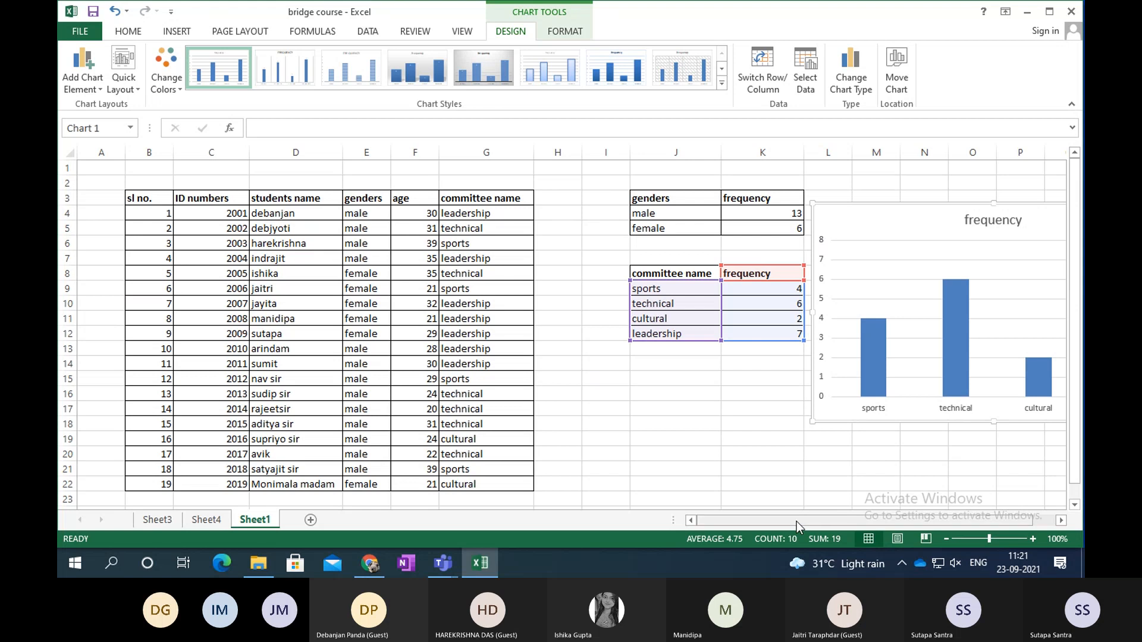
left_click_drag(797, 522, 856, 519)
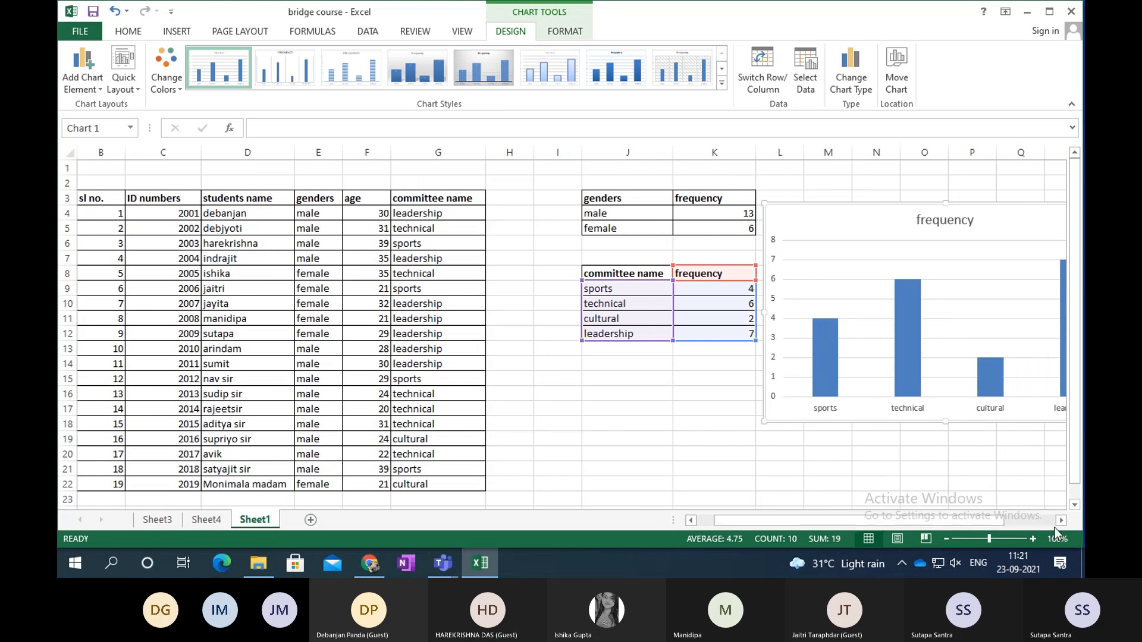
Move the committee frequency chart slightly to the right so it stands clear of column K, starting near the end of column L.
left_click(1062, 522)
left_click(1062, 521)
left_click(1062, 521)
left_click(1062, 521)
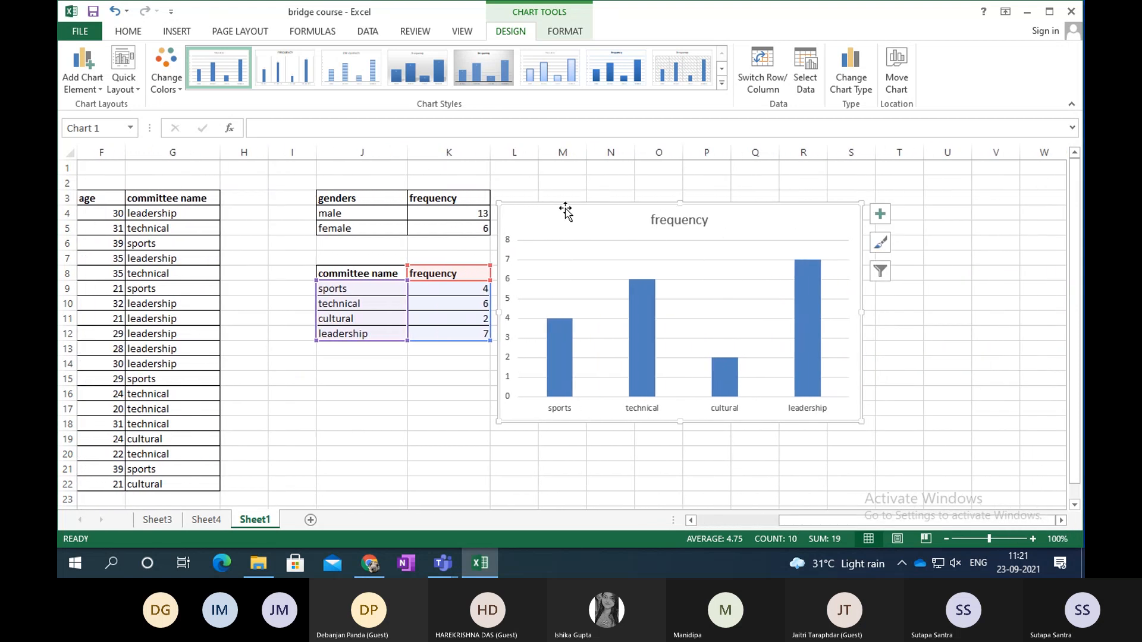
left_click_drag(581, 214, 608, 217)
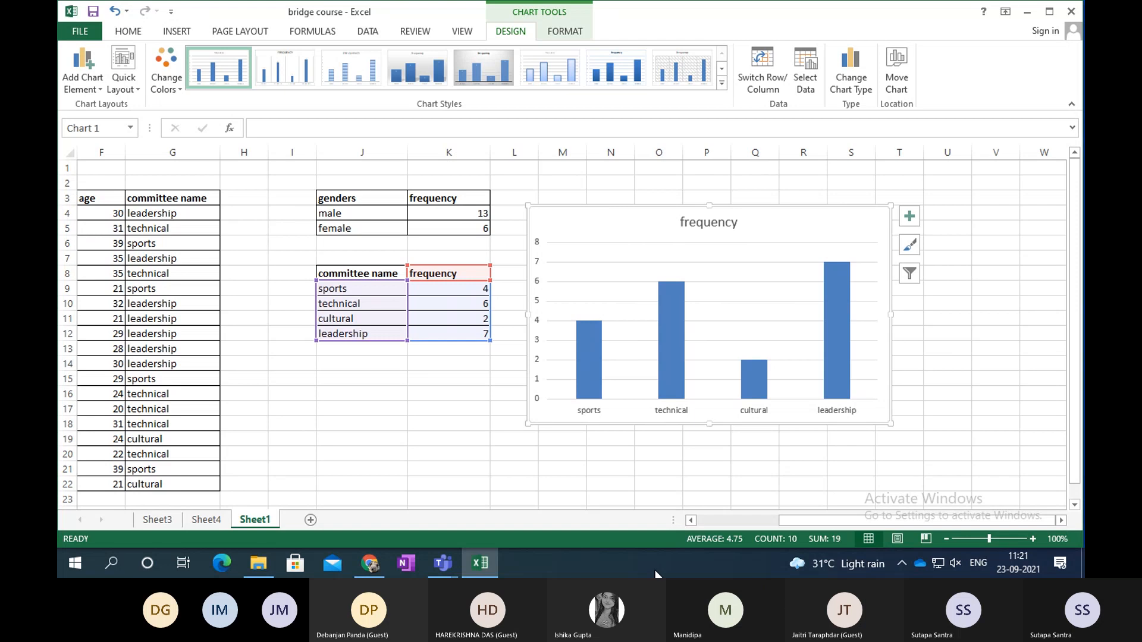
Add a primary horizontal axis title to the chart reading Committee name.
left_click(702, 225)
mouse_move(590, 326)
mouse_move(831, 275)
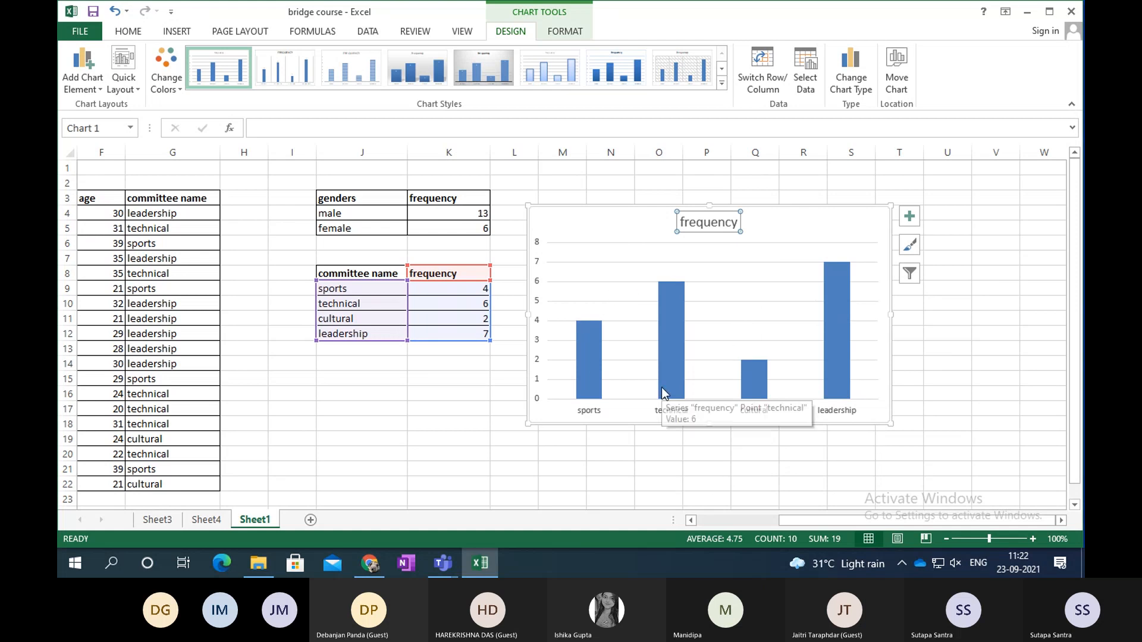
left_click(602, 223)
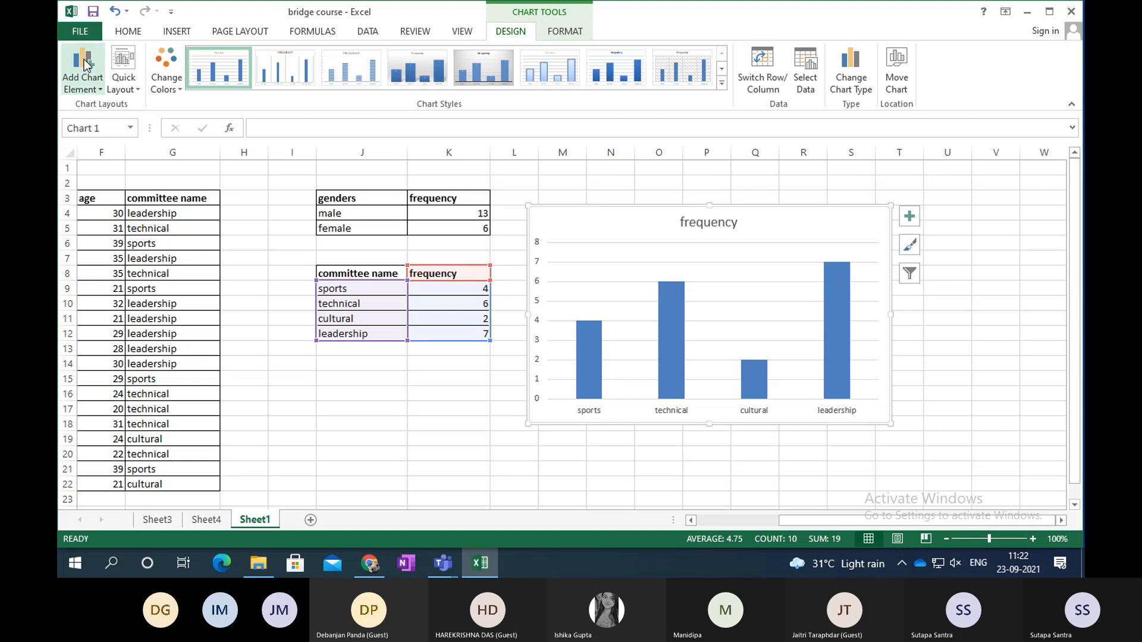
left_click(98, 87)
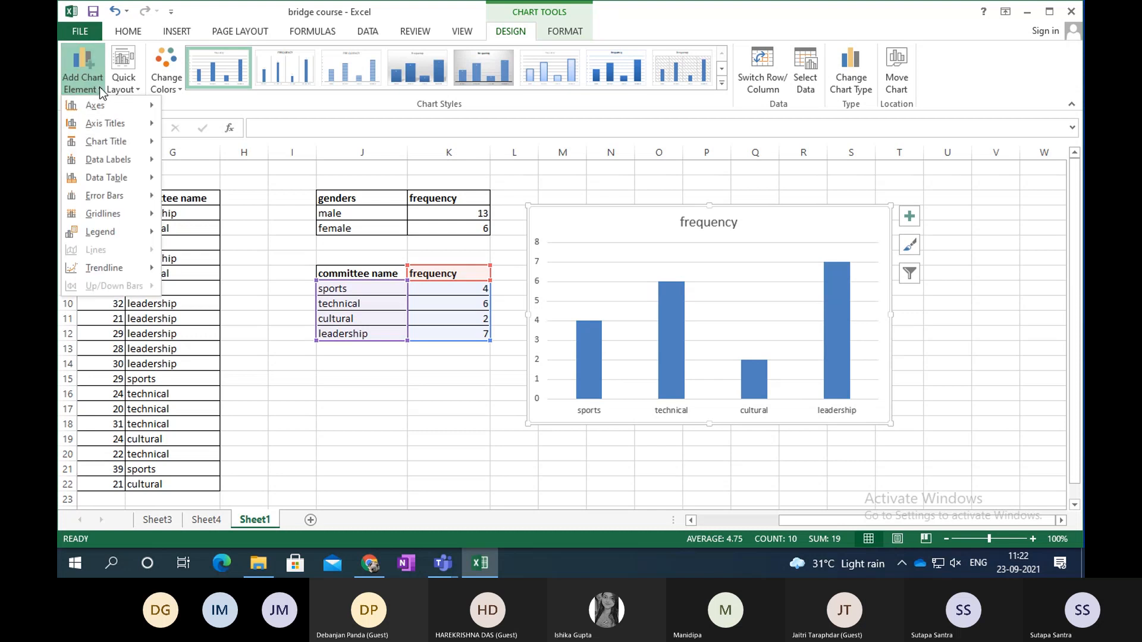
mouse_move(102, 127)
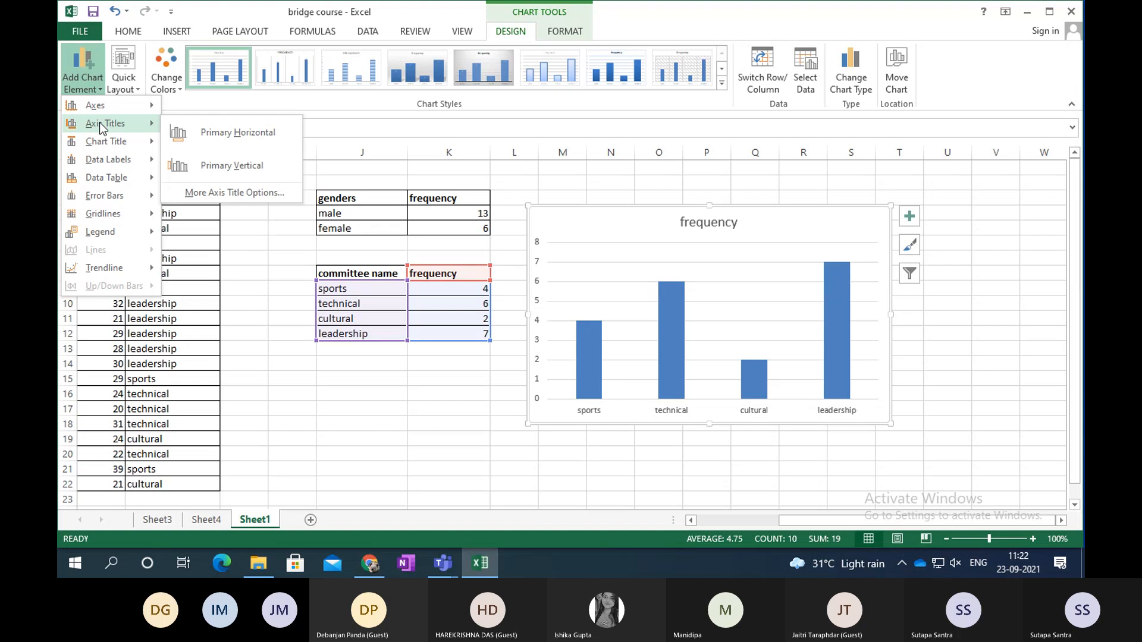
left_click(202, 138)
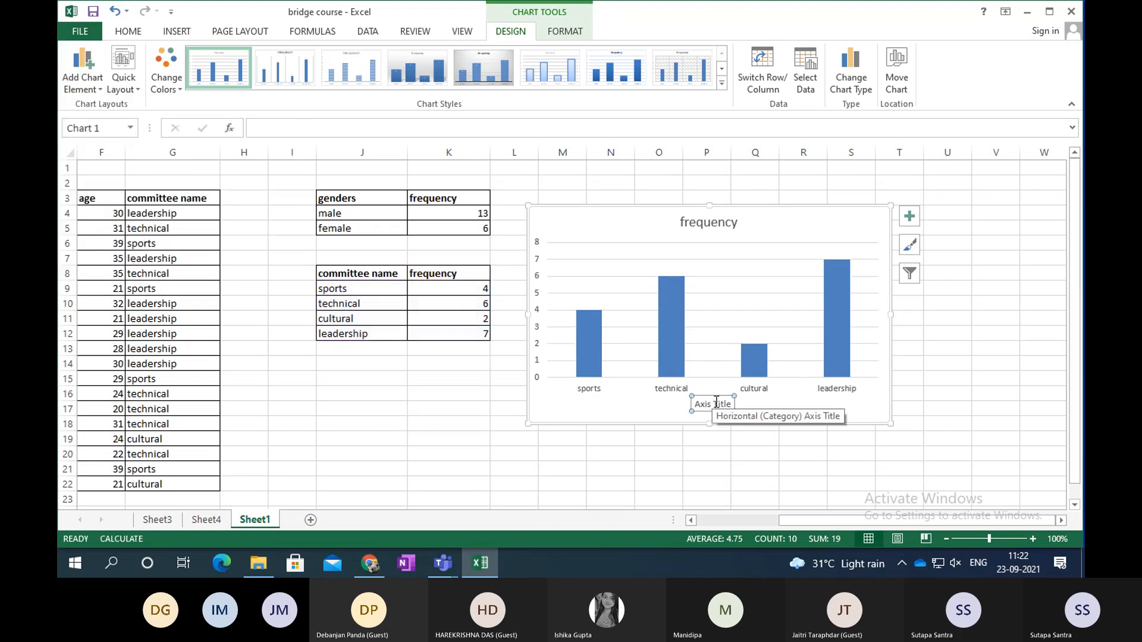
type("Committee name")
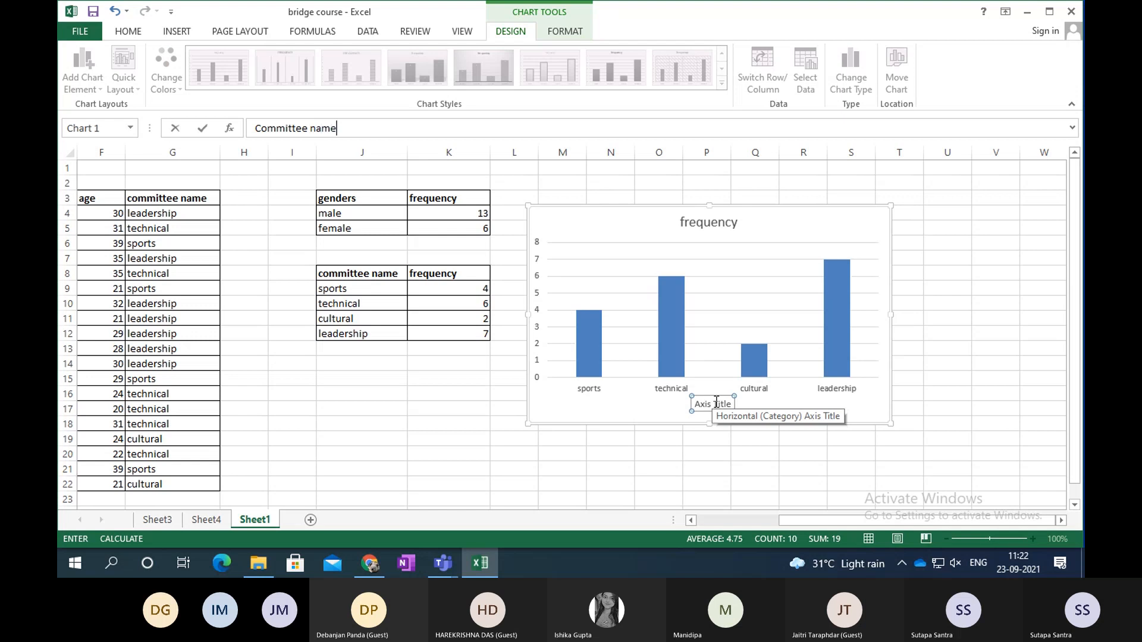
key("Return")
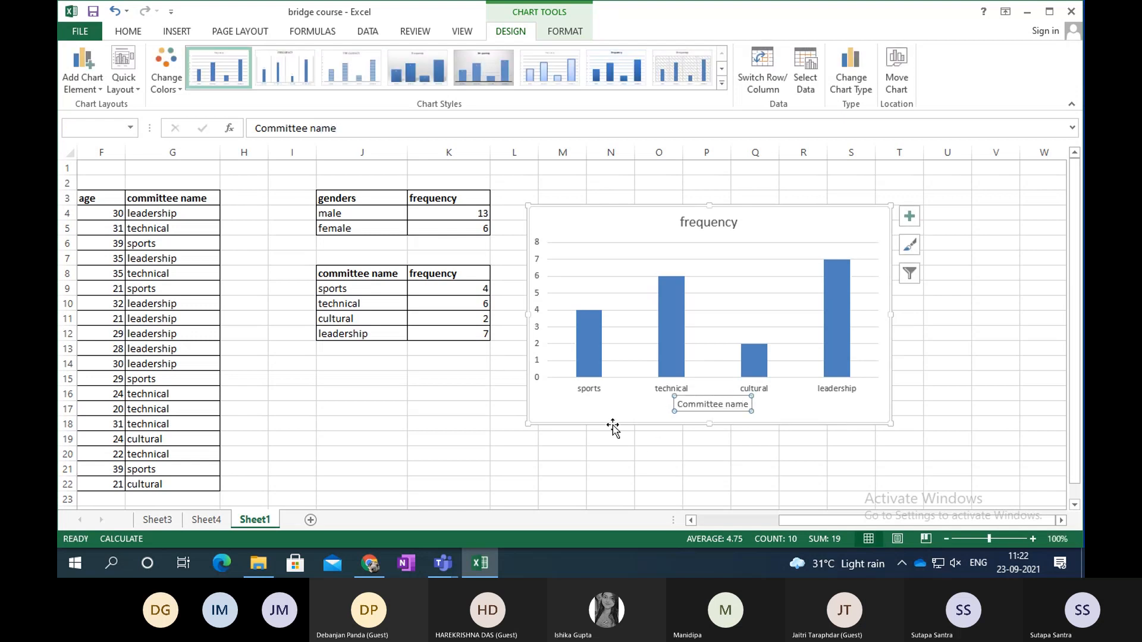
Add a primary vertical axis title to the chart reading Number of students.
left_click(601, 417)
left_click(96, 90)
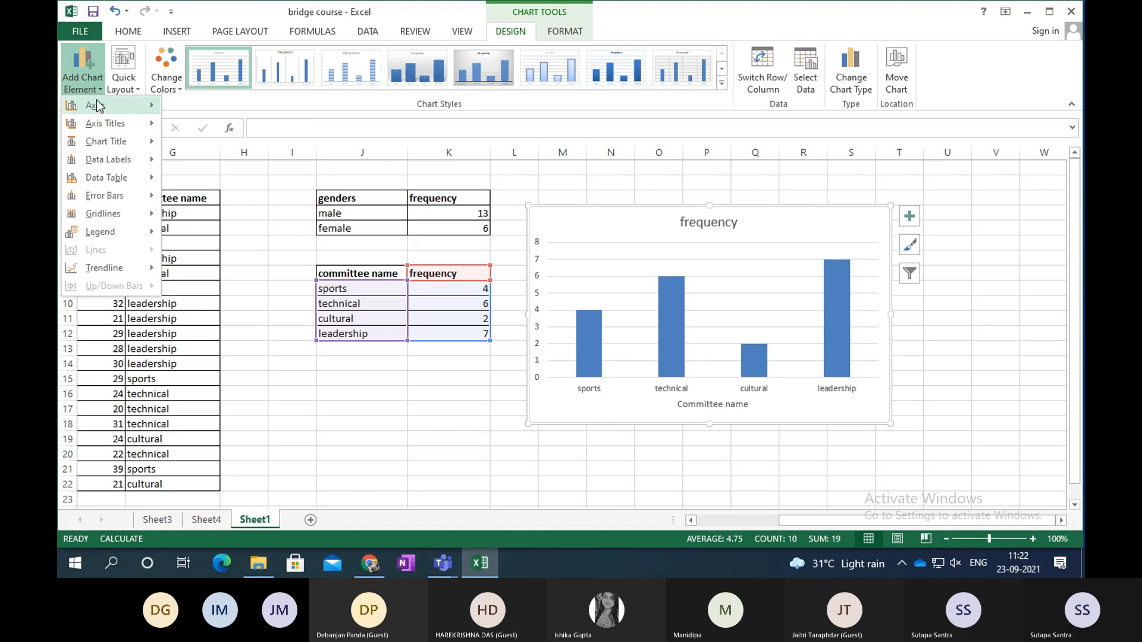
mouse_move(99, 126)
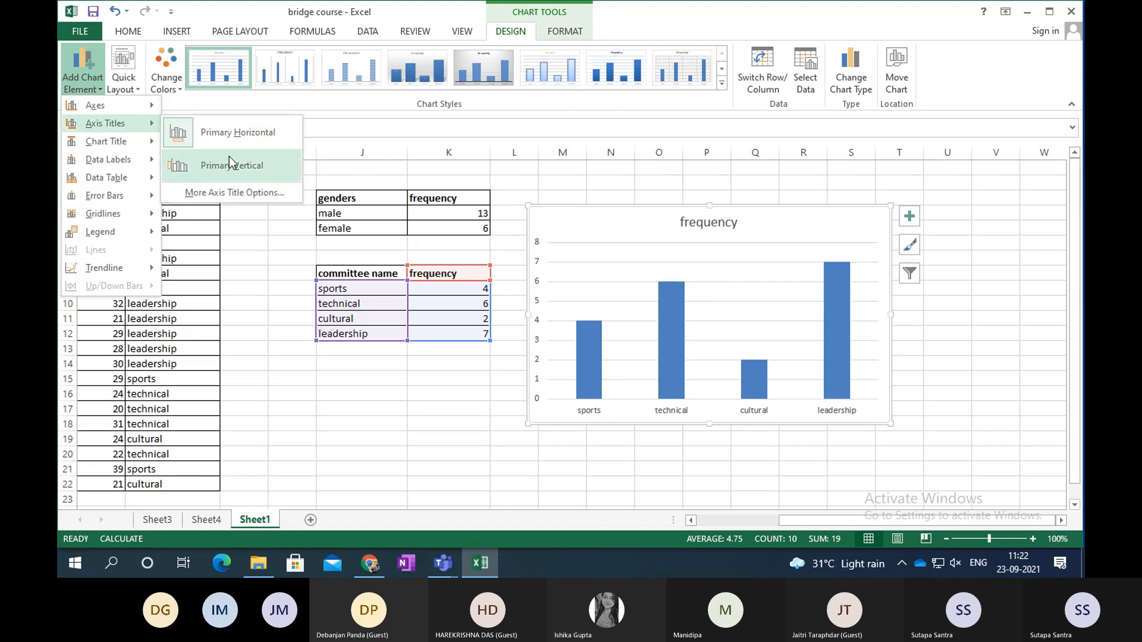
left_click(229, 165)
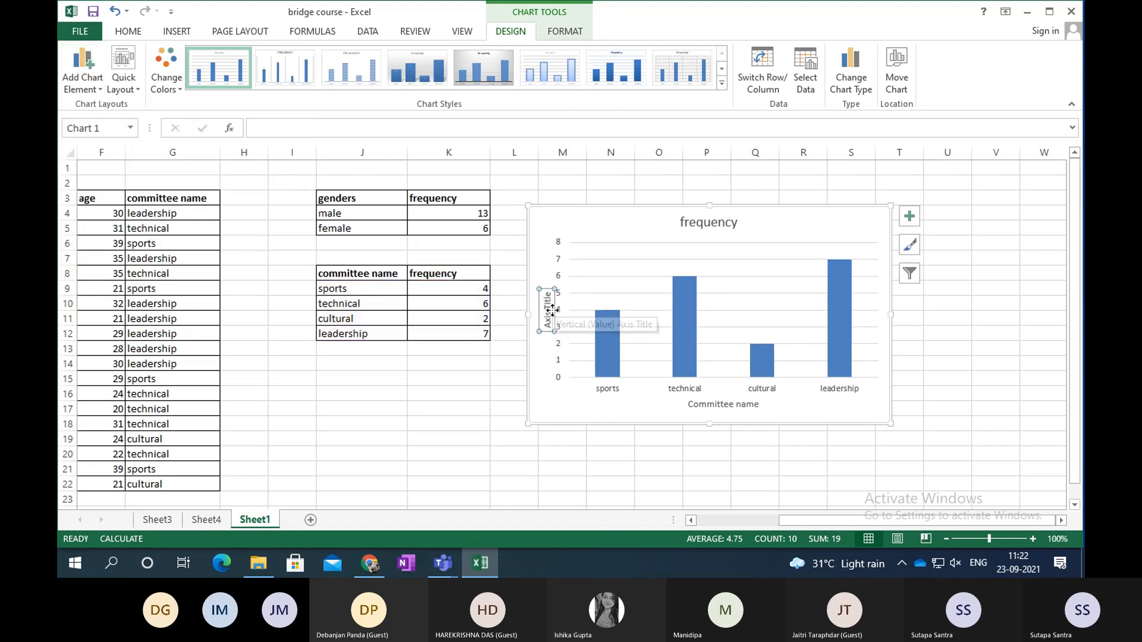
type("Number of students")
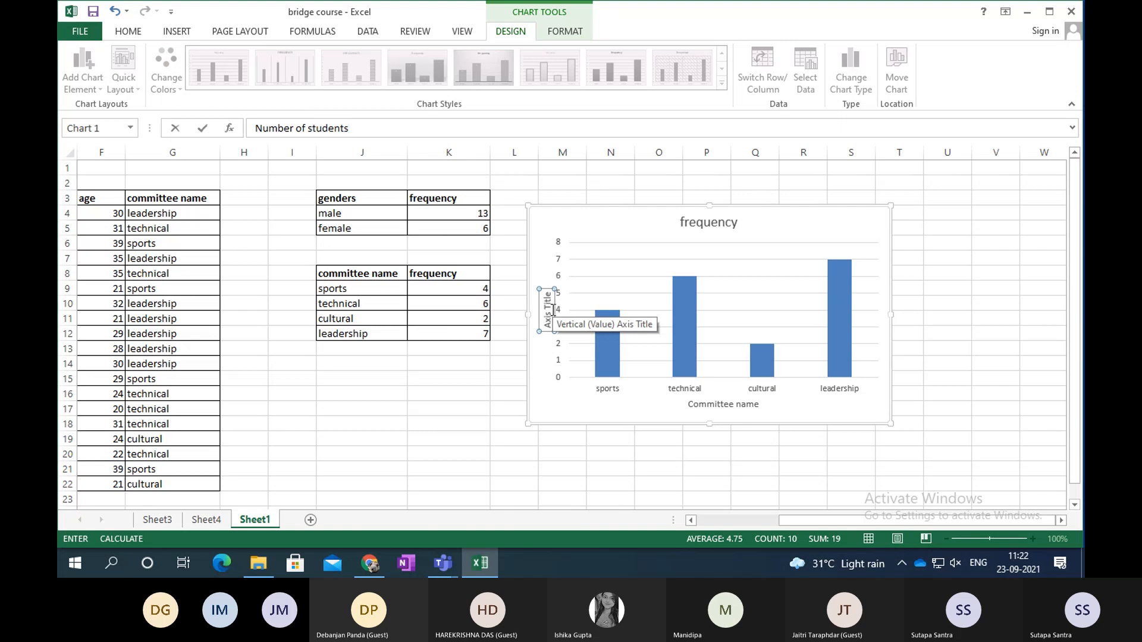
key("Return")
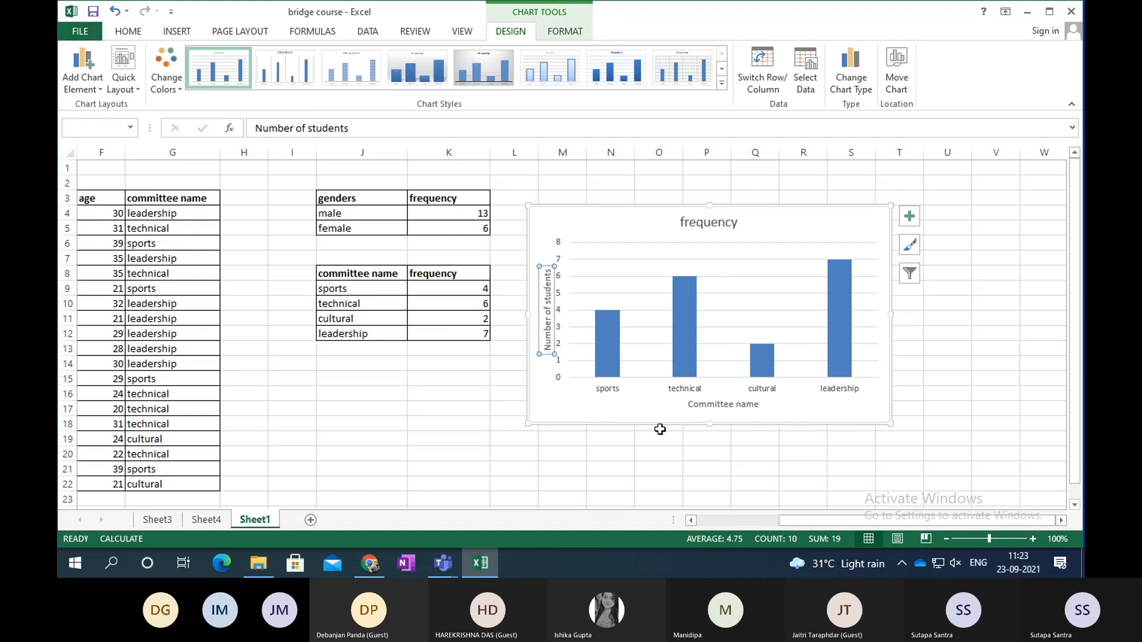
Keep the chart title above the chart and change its text to Committee Chart.
left_click(600, 415)
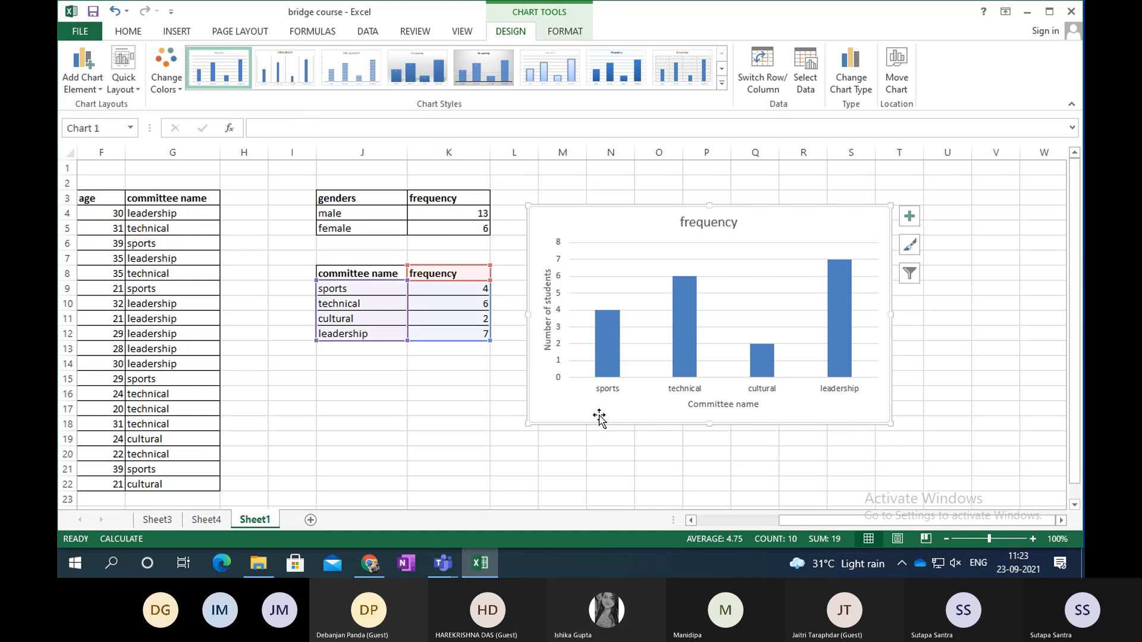
left_click(77, 78)
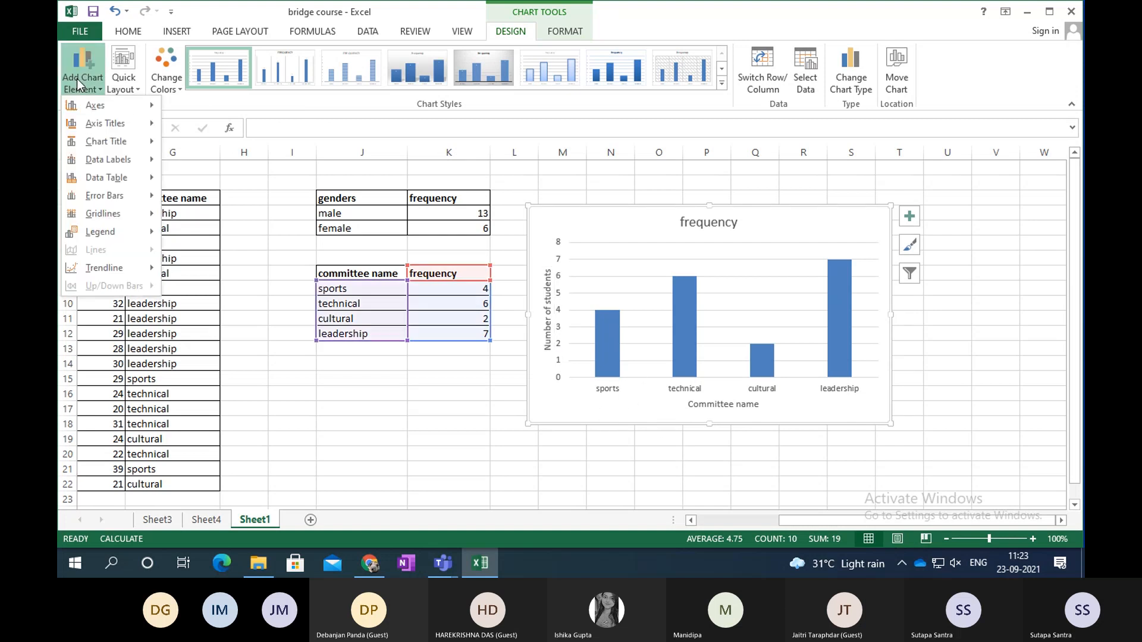
mouse_move(90, 110)
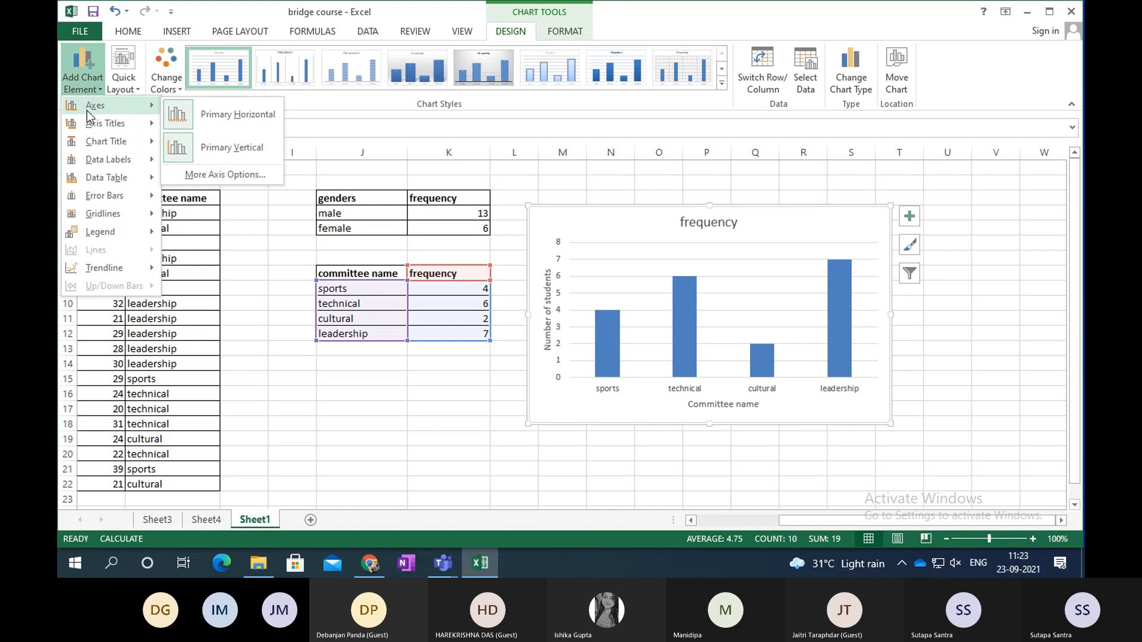
mouse_move(90, 146)
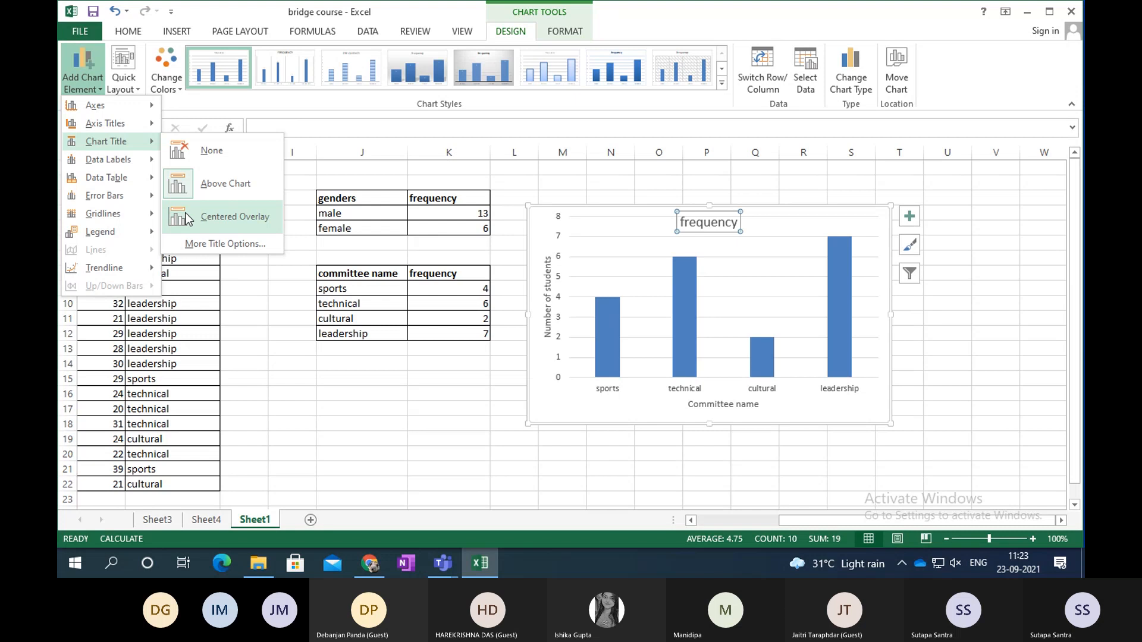
left_click(186, 181)
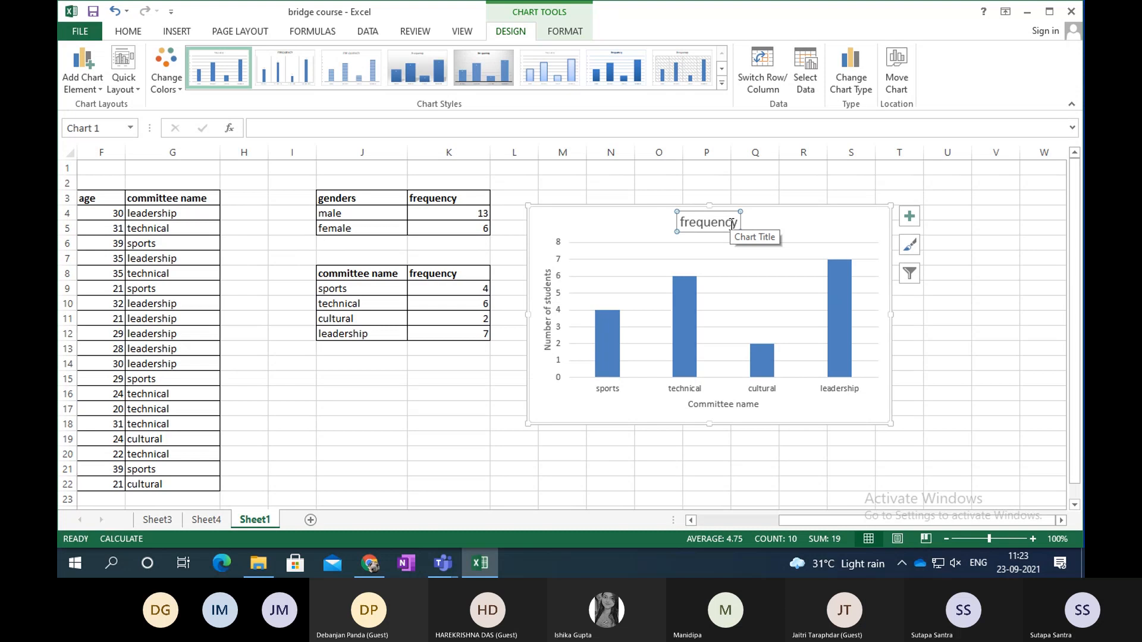
type("Committee C")
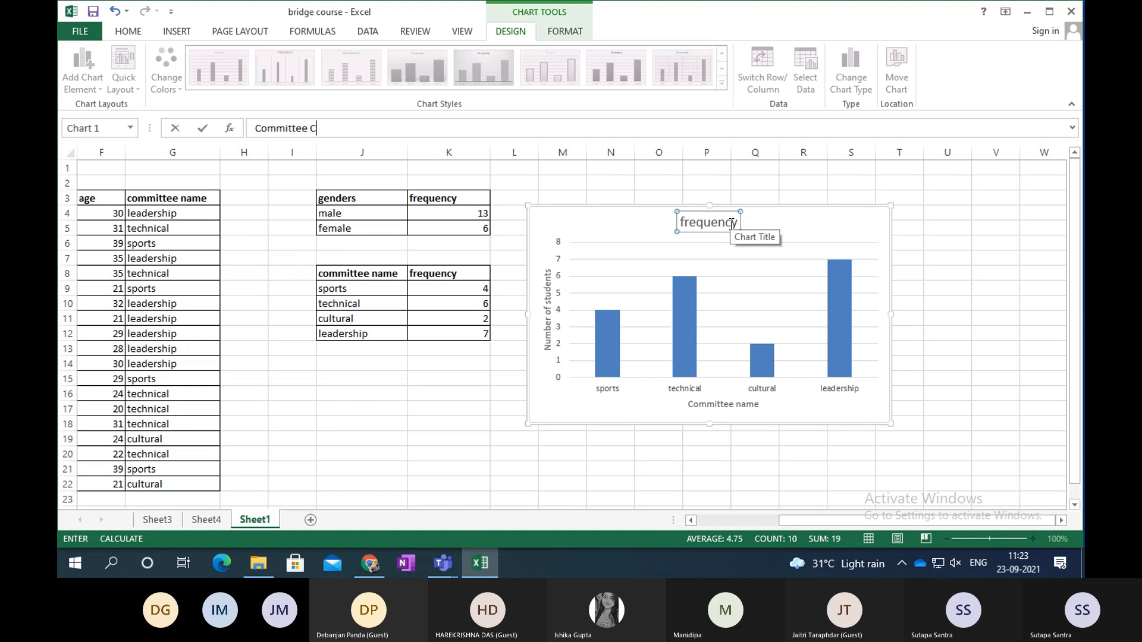
type("hart")
key("Return")
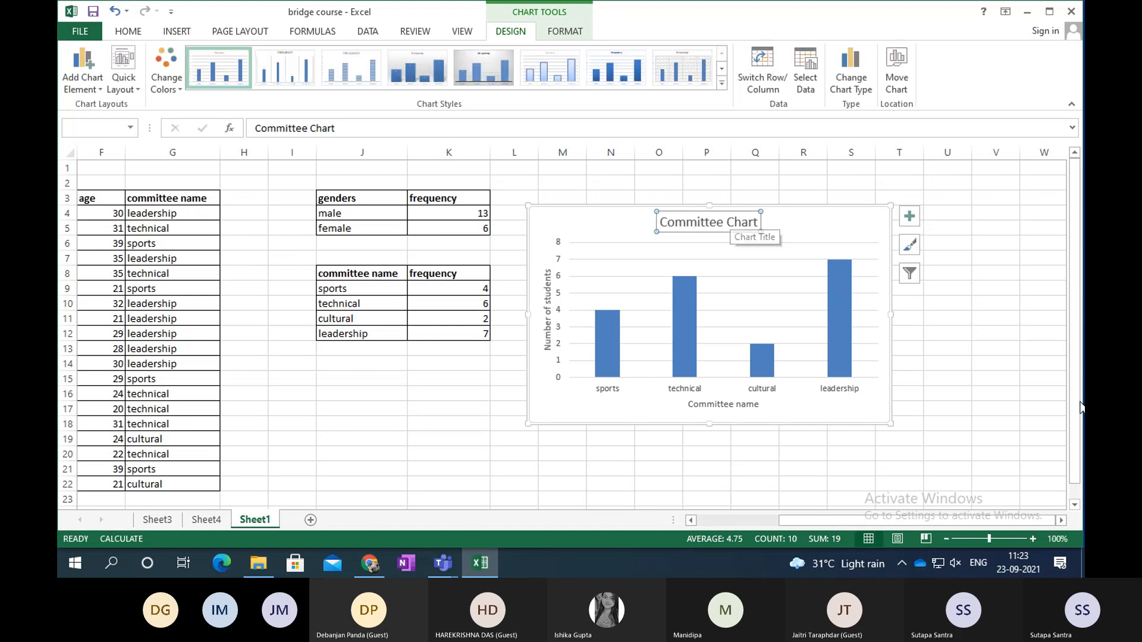
left_click(955, 403)
Look through the available chart elements, styles and filters for the Committee Chart.
left_click(789, 235)
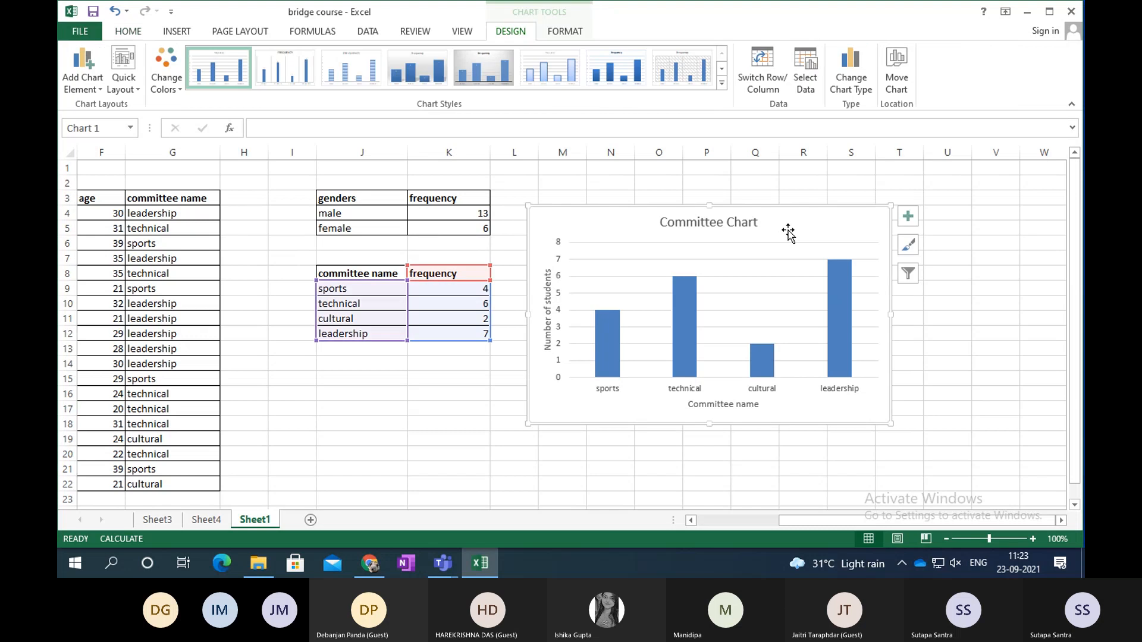
left_click(912, 221)
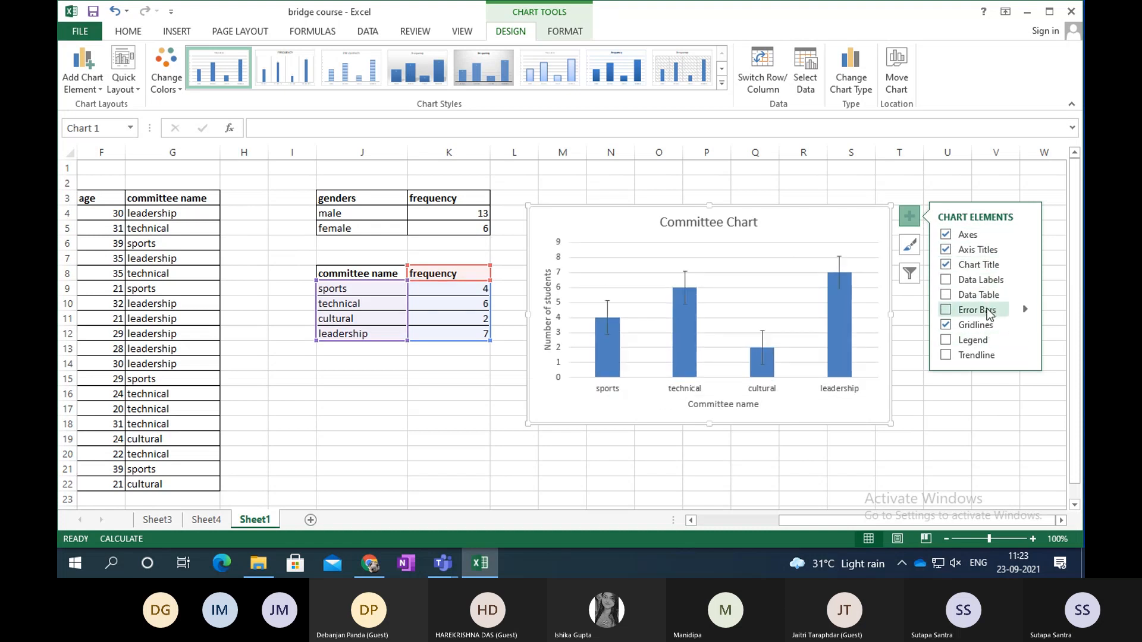
left_click(911, 245)
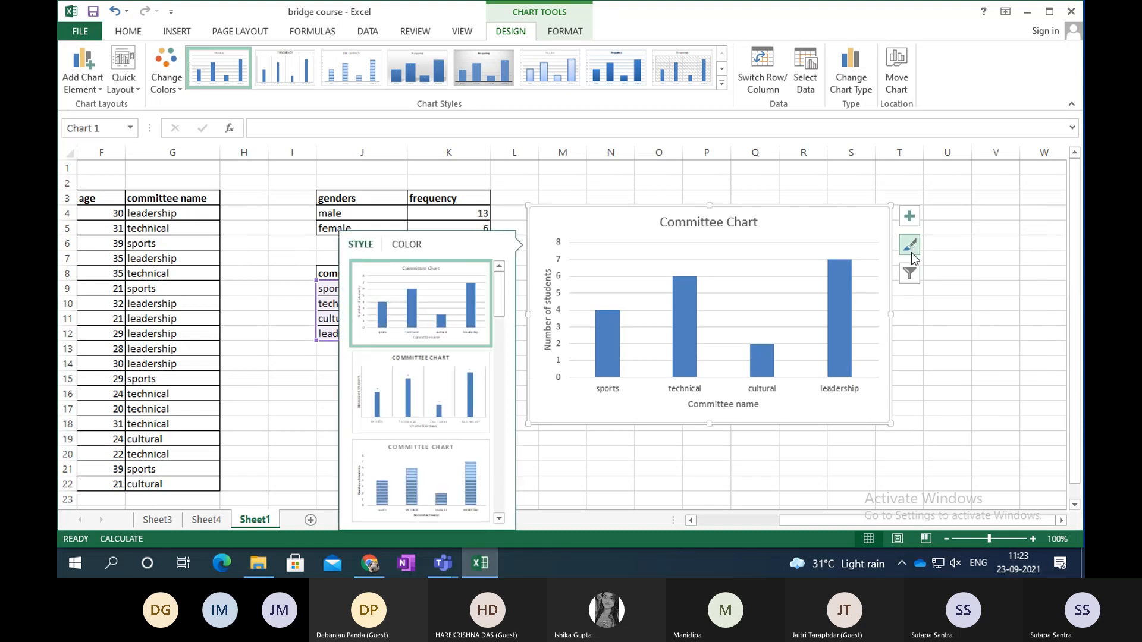
left_click(909, 274)
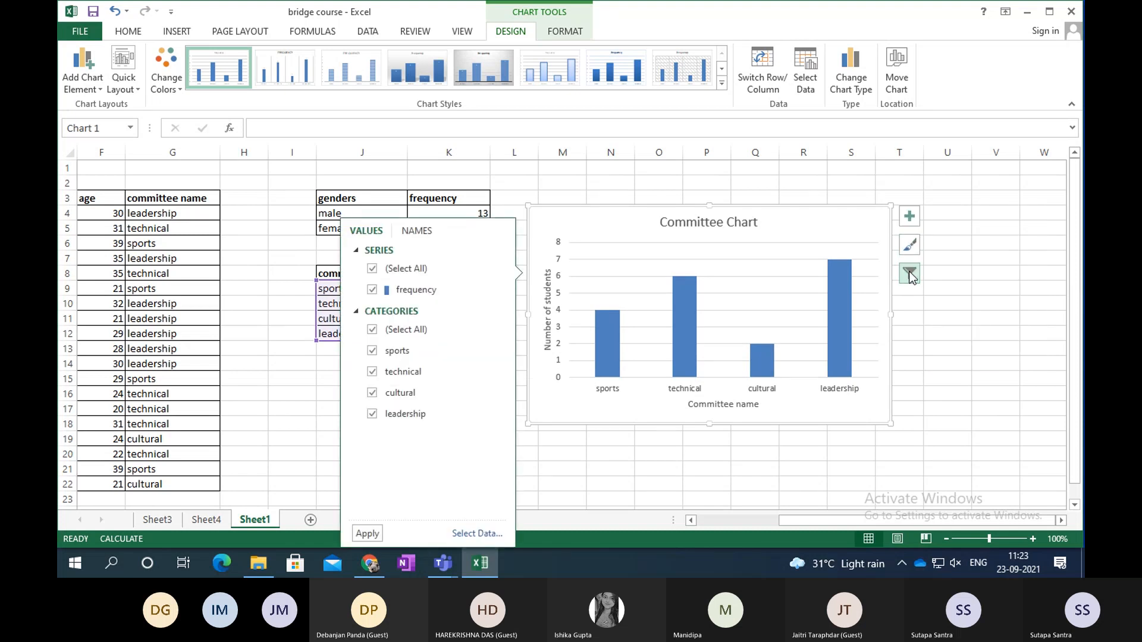
left_click(976, 319)
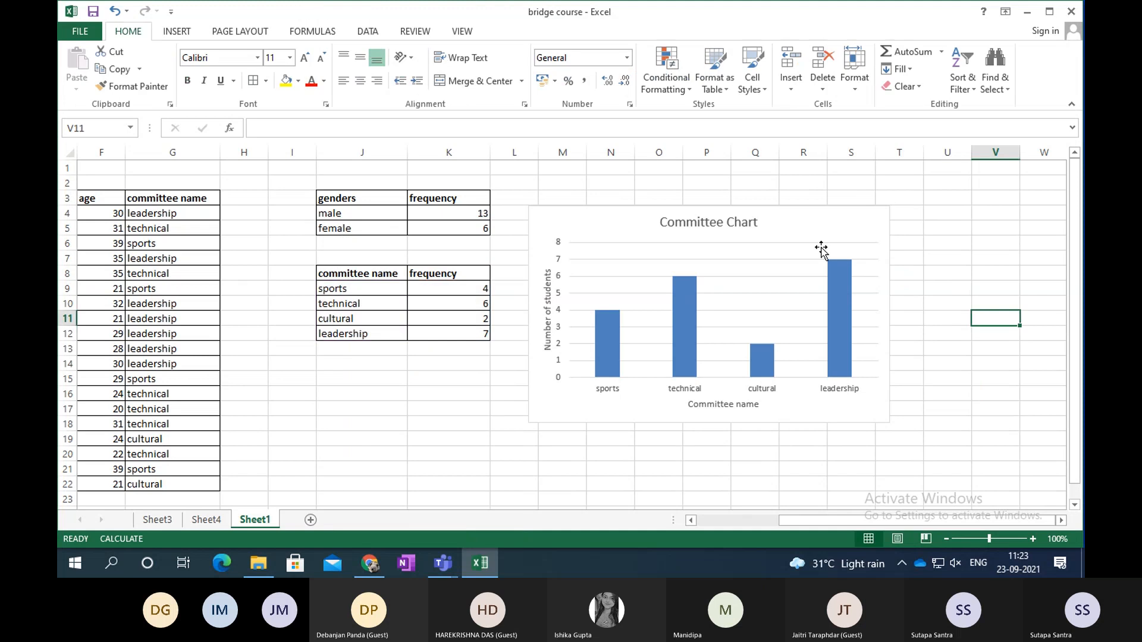
Set the gap width of the chart's frequency series to 0%.
left_click(821, 231)
left_click(839, 263)
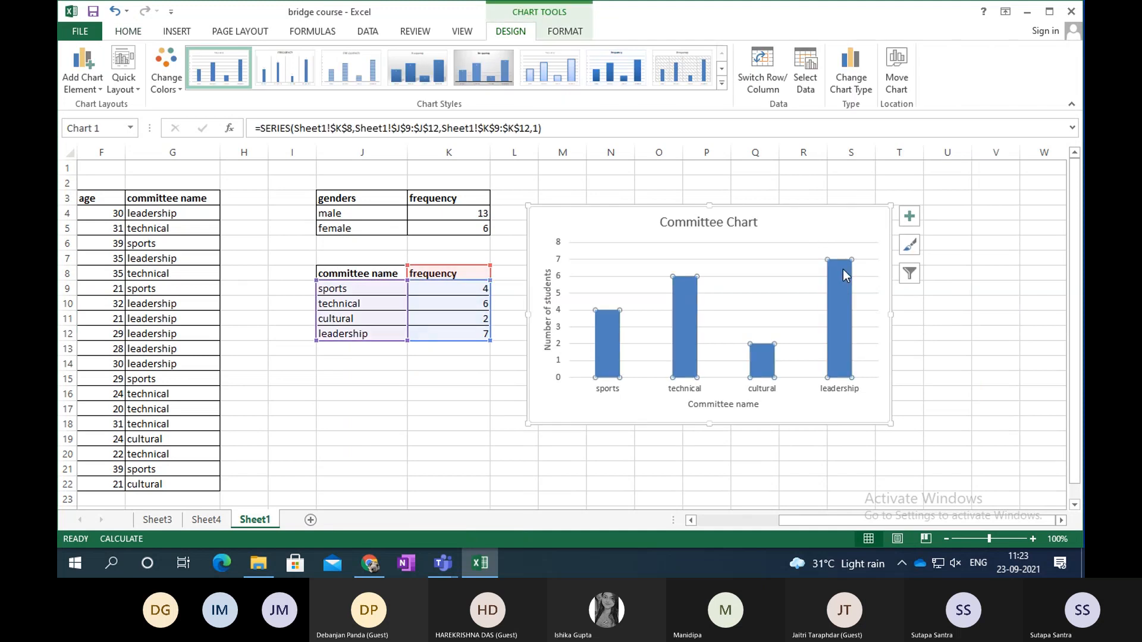
right_click(844, 269)
left_click(917, 409)
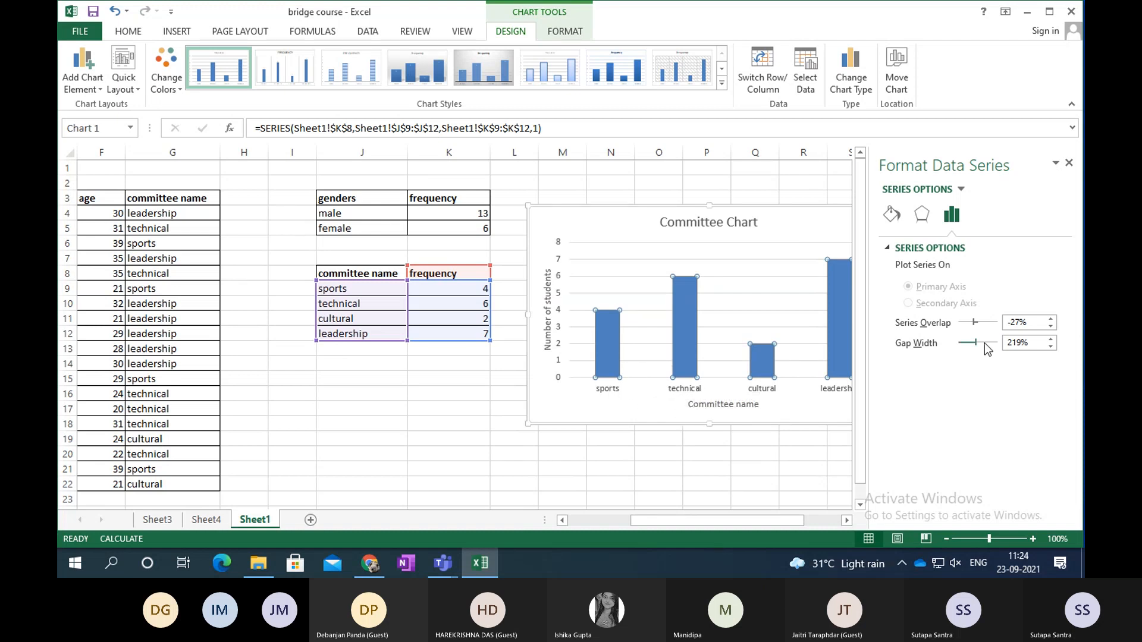
left_click_drag(976, 341, 958, 343)
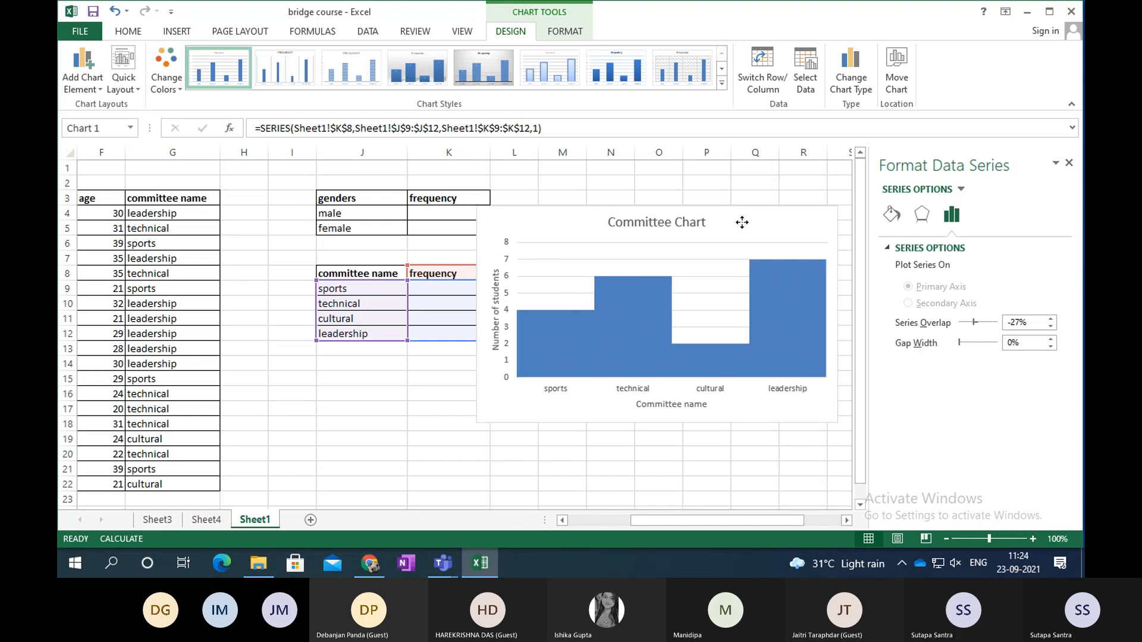
Reposition the Committee Chart on the sheet and close its formatting options.
left_click_drag(809, 224, 678, 230)
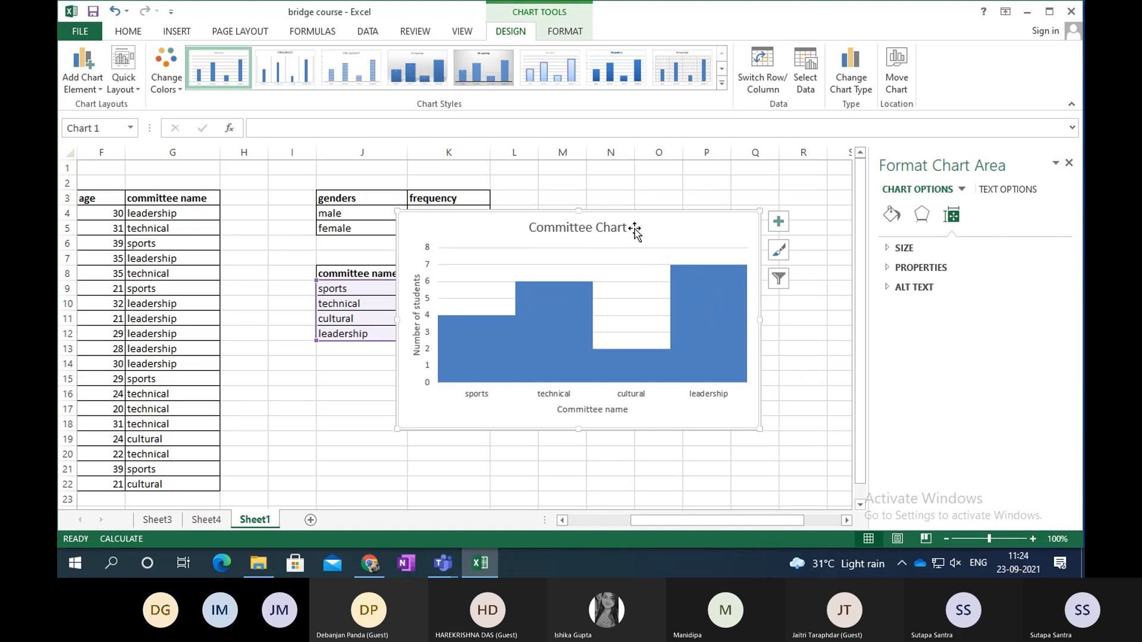
left_click_drag(648, 232, 703, 229)
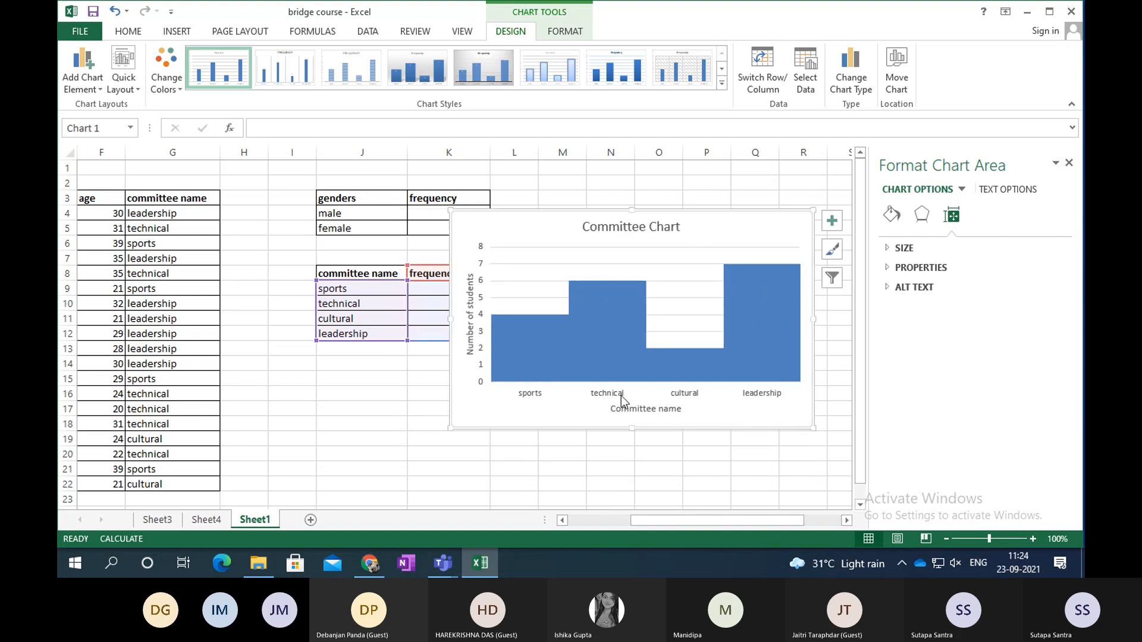
left_click(1069, 163)
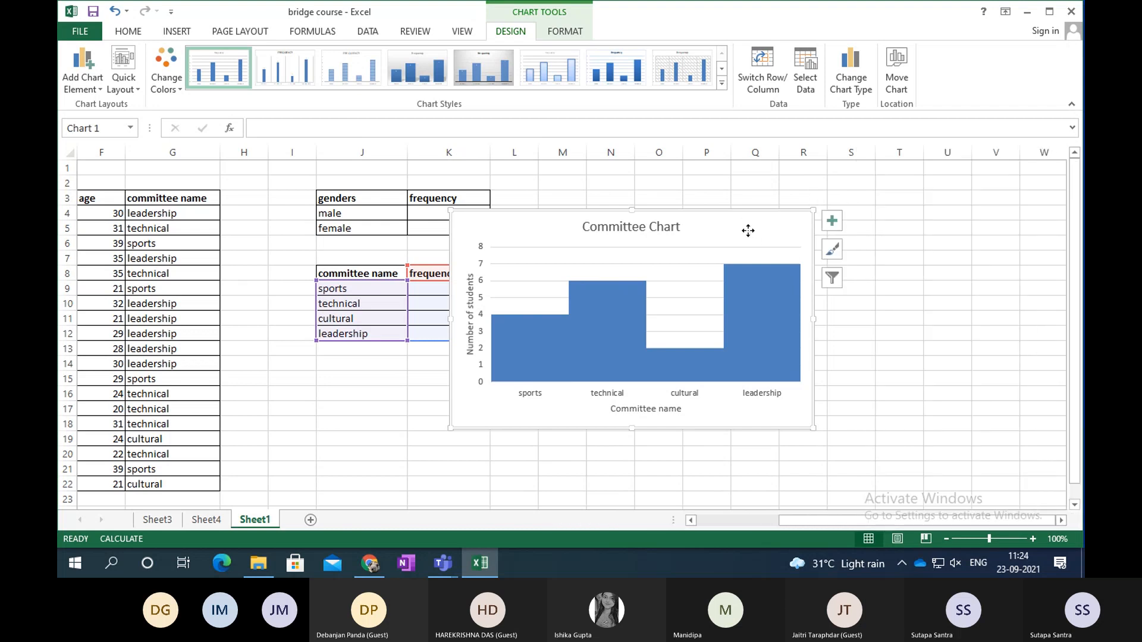
left_click_drag(749, 231, 881, 218)
Undo the chart moves and the series gap width change, then deselect the chart.
left_click(114, 12)
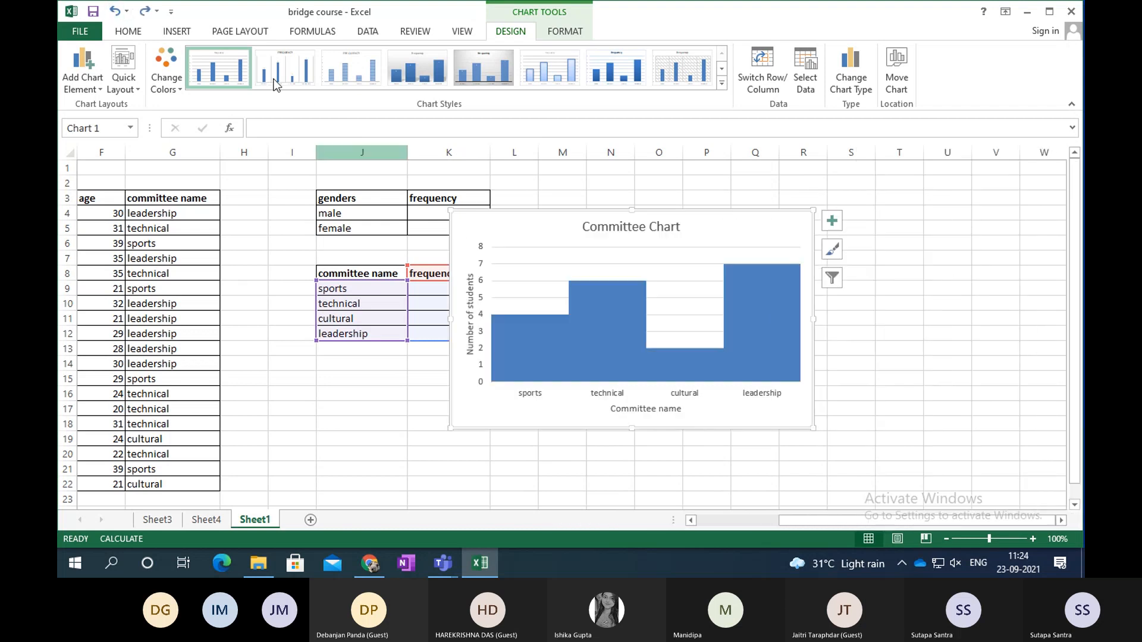
left_click(111, 12)
left_click(112, 12)
left_click(109, 12)
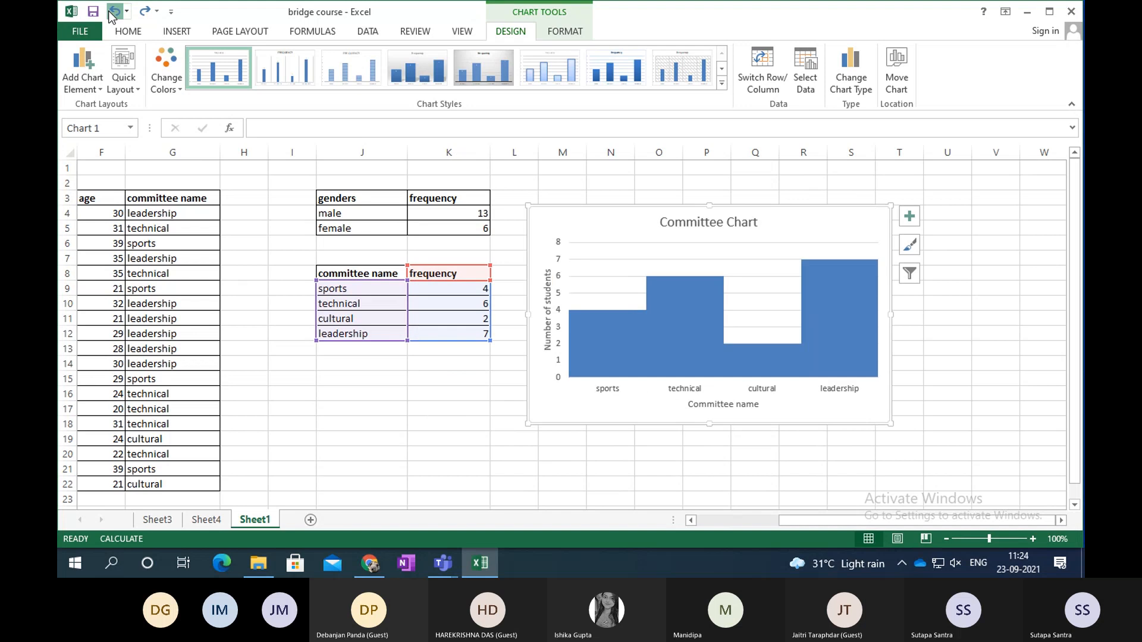
left_click(109, 12)
left_click(935, 349)
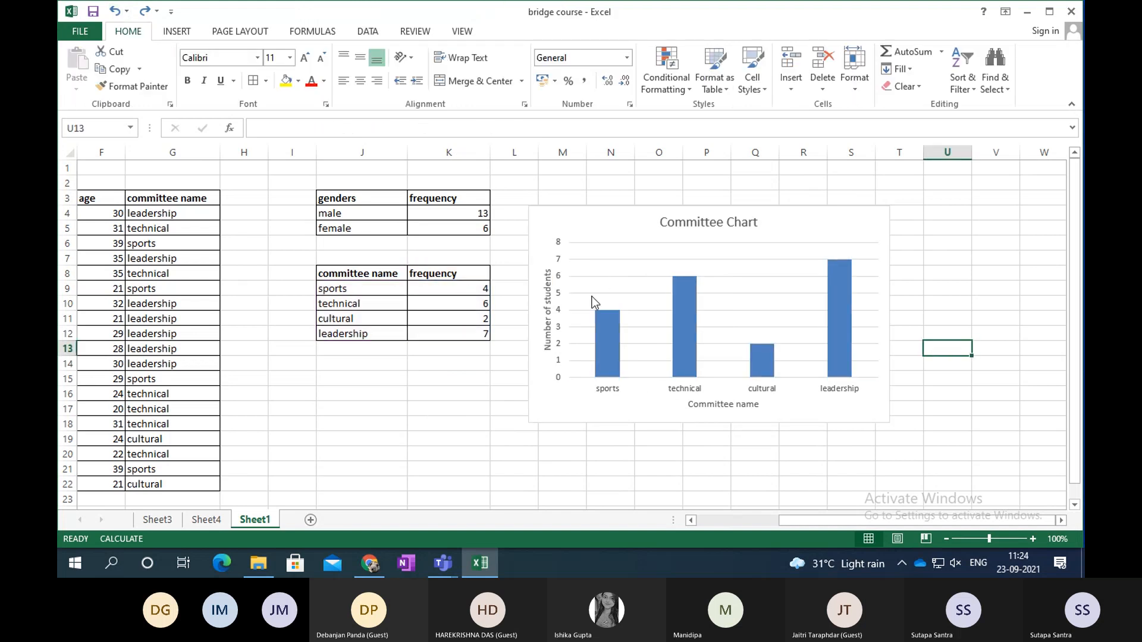
Insert a 2-D pie chart from the committee name and frequency table, J8:K12.
left_click_drag(355, 273, 439, 333)
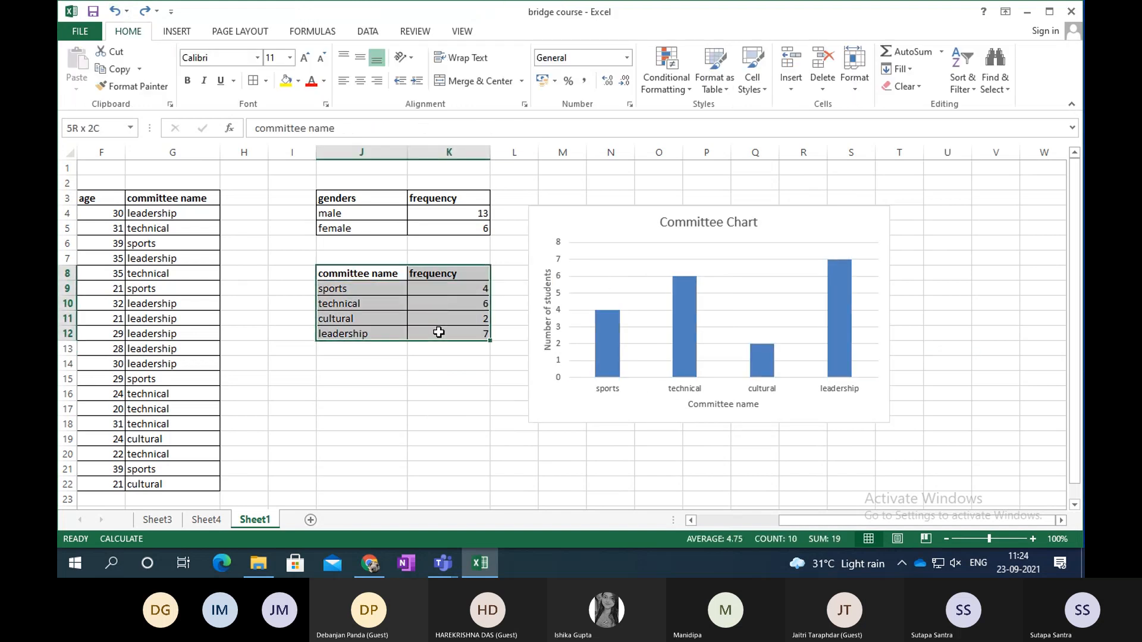
left_click(178, 32)
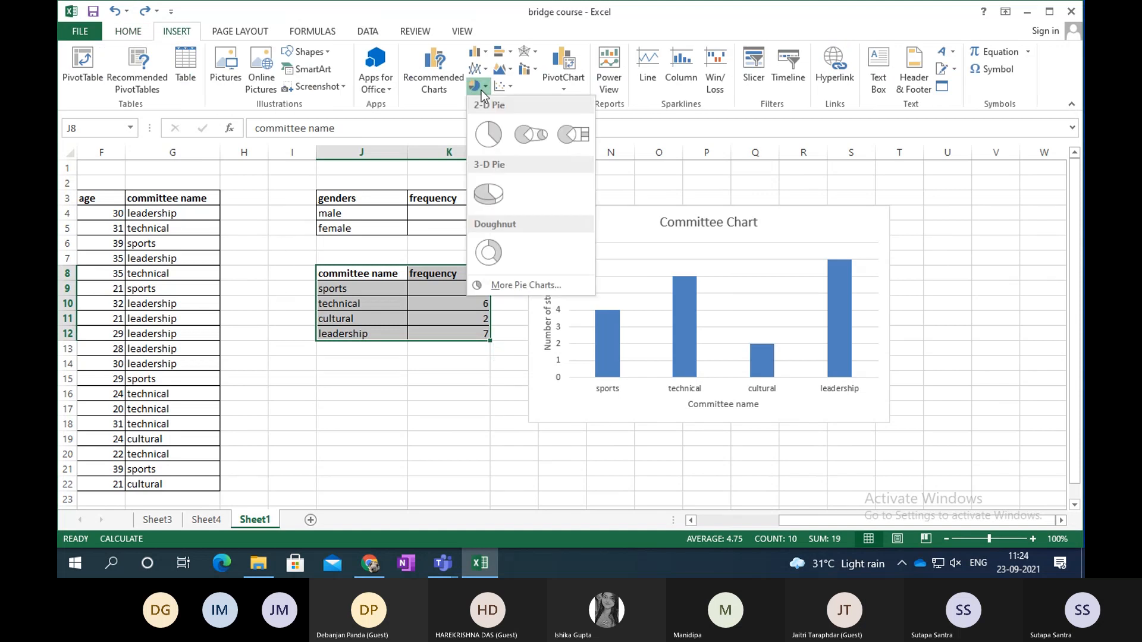
left_click(488, 134)
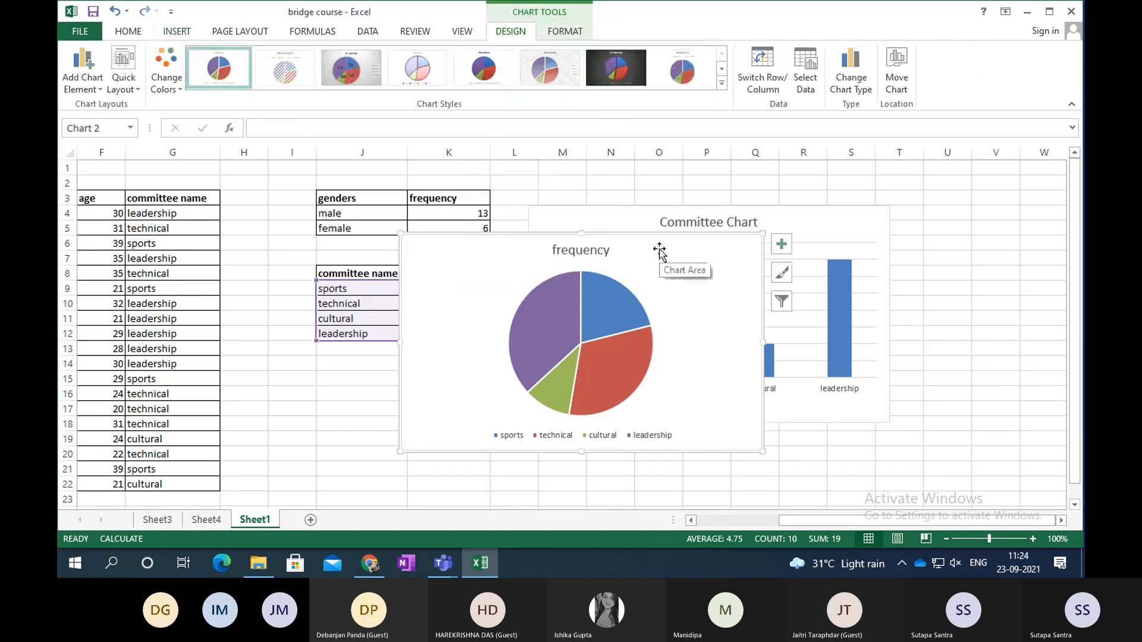
Shrink the pie chart to about two thirds of its size and place it below the committee frequency table.
left_click_drag(660, 244, 595, 224)
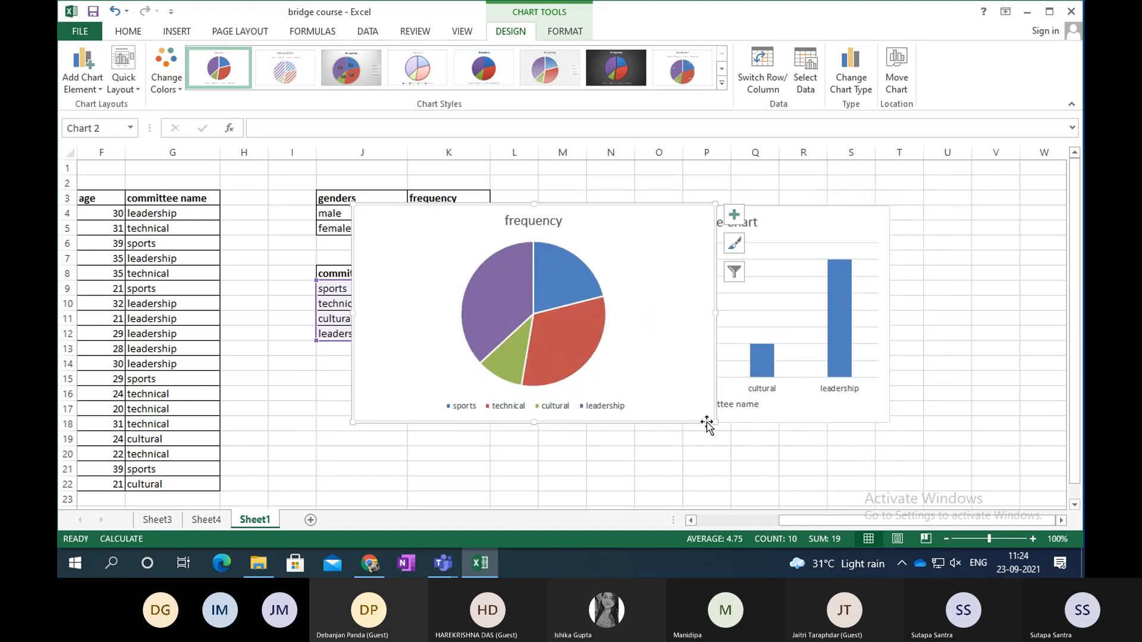
left_click_drag(714, 422, 596, 345)
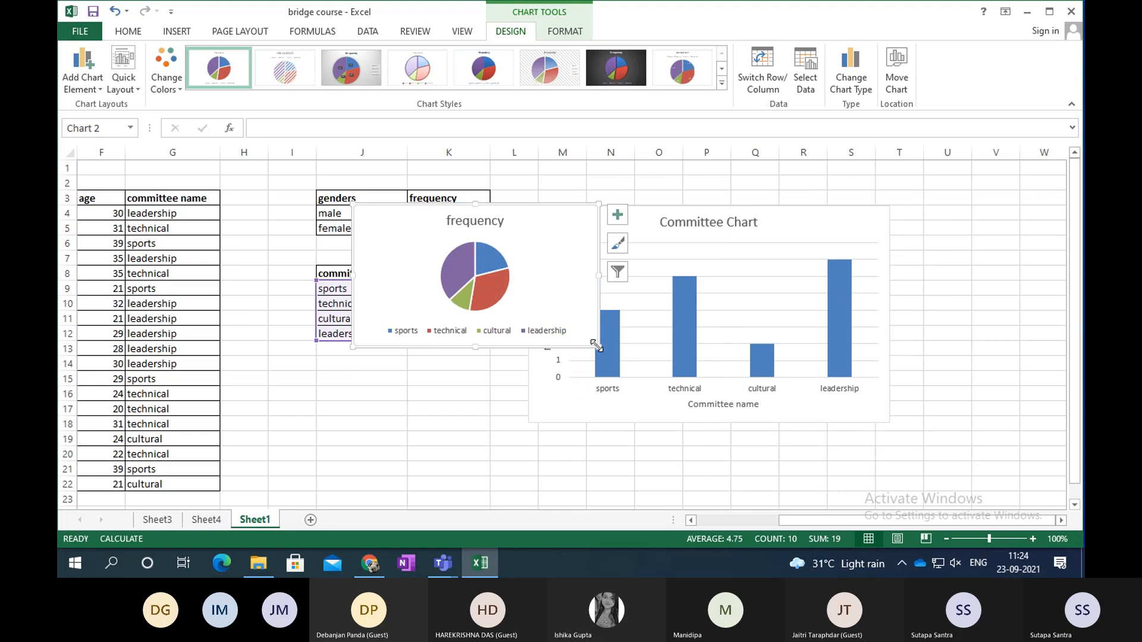
left_click_drag(416, 224, 334, 380)
left_click_drag(1074, 321, 1075, 333)
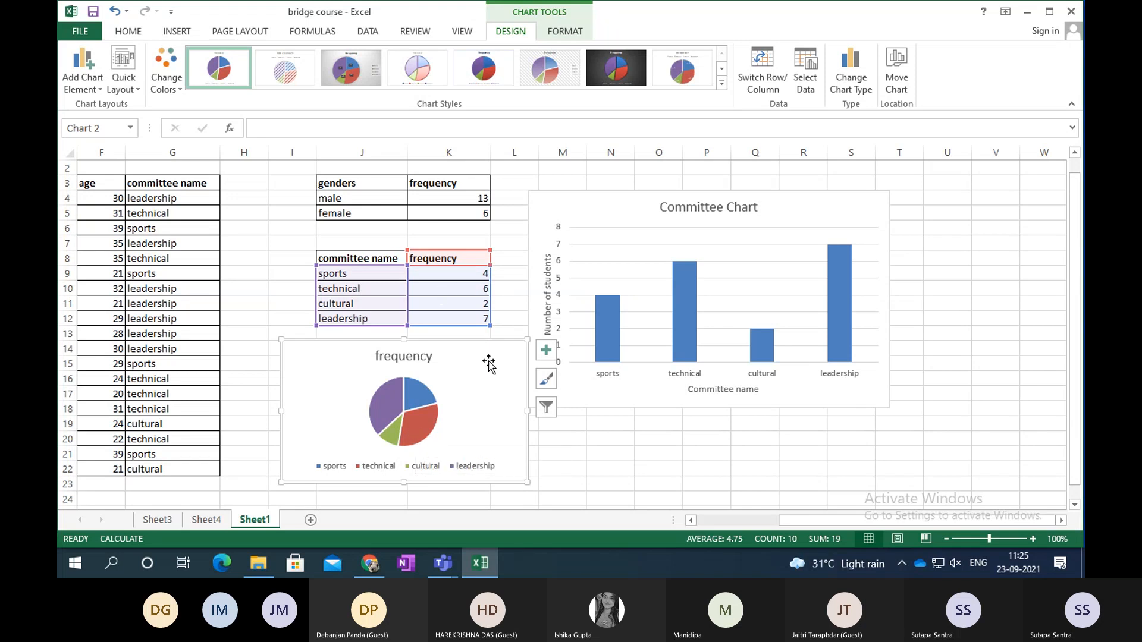
Add data labels to the pie chart that show both value and percentage.
left_click(553, 355)
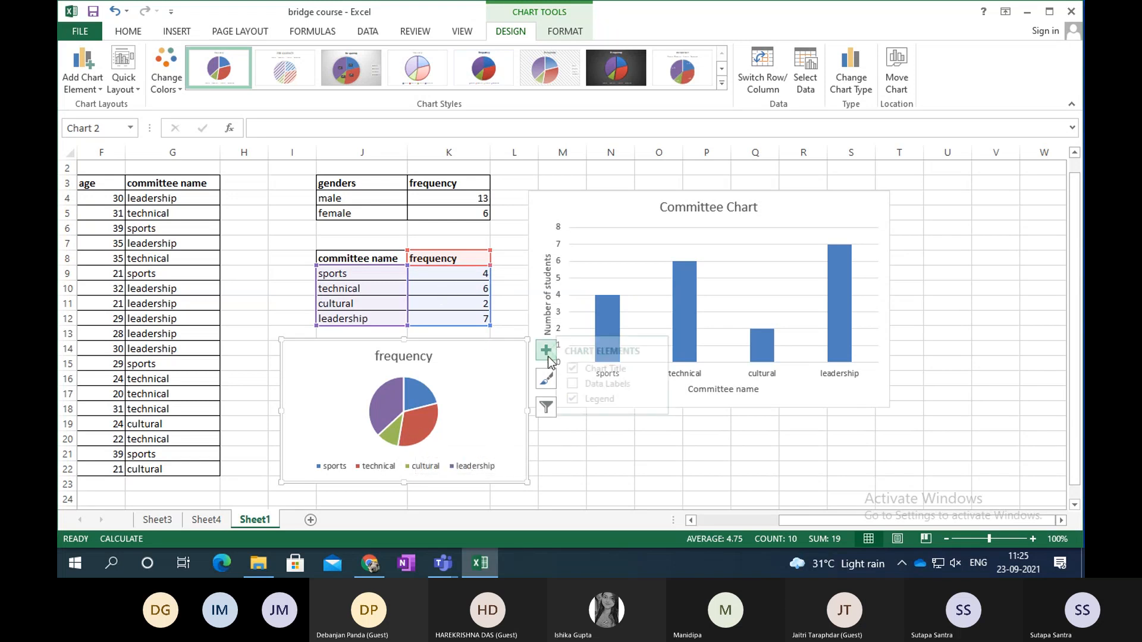
left_click(583, 384)
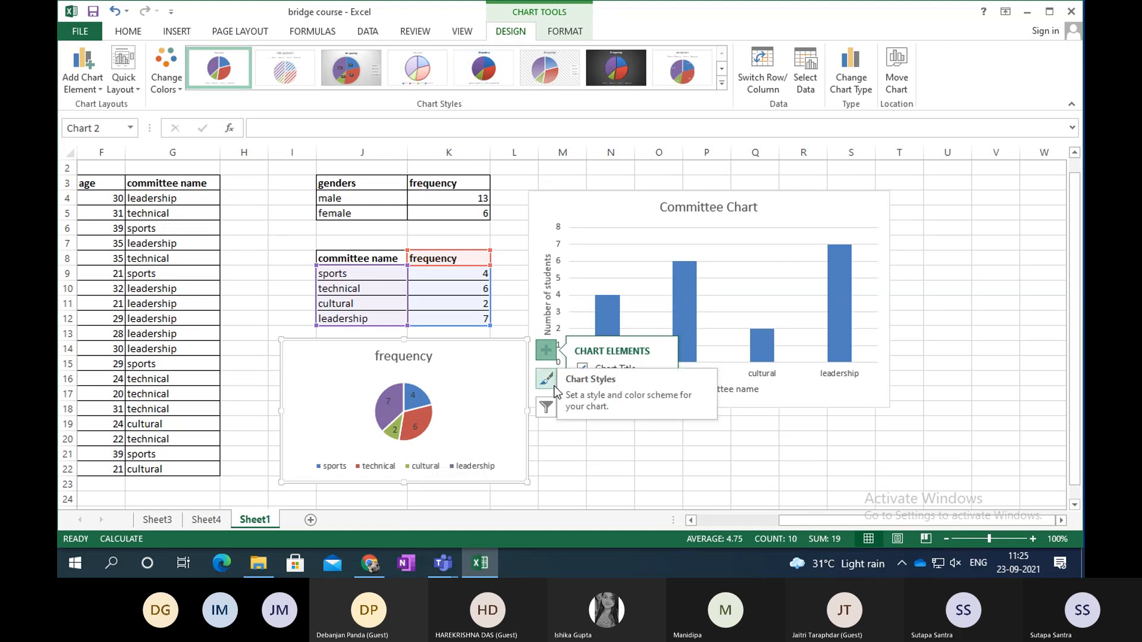
right_click(419, 427)
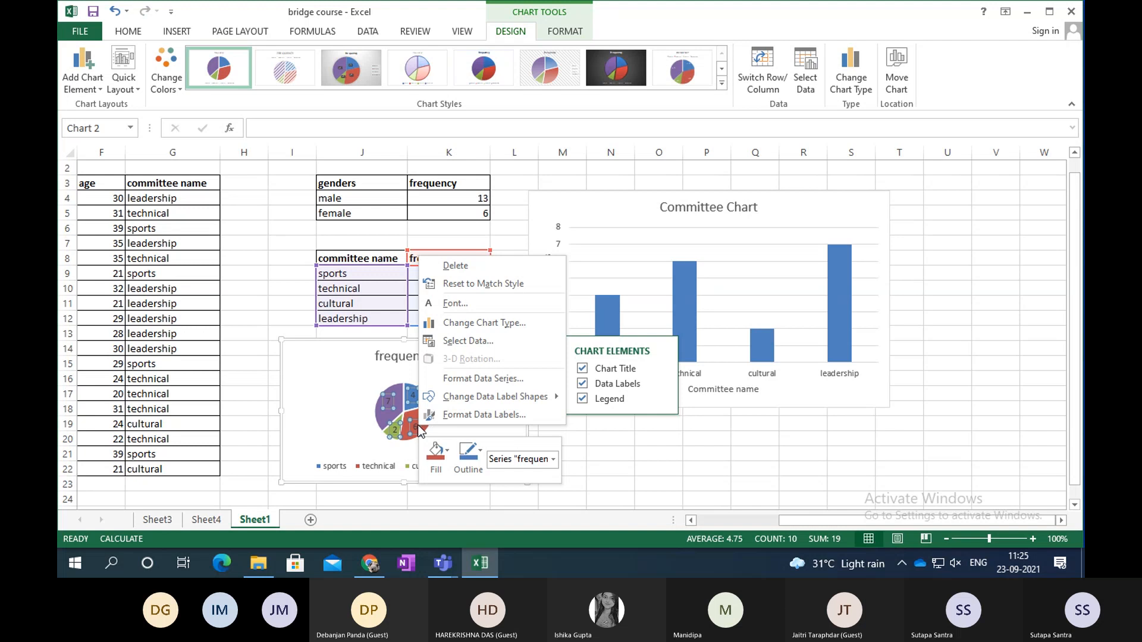
left_click(468, 415)
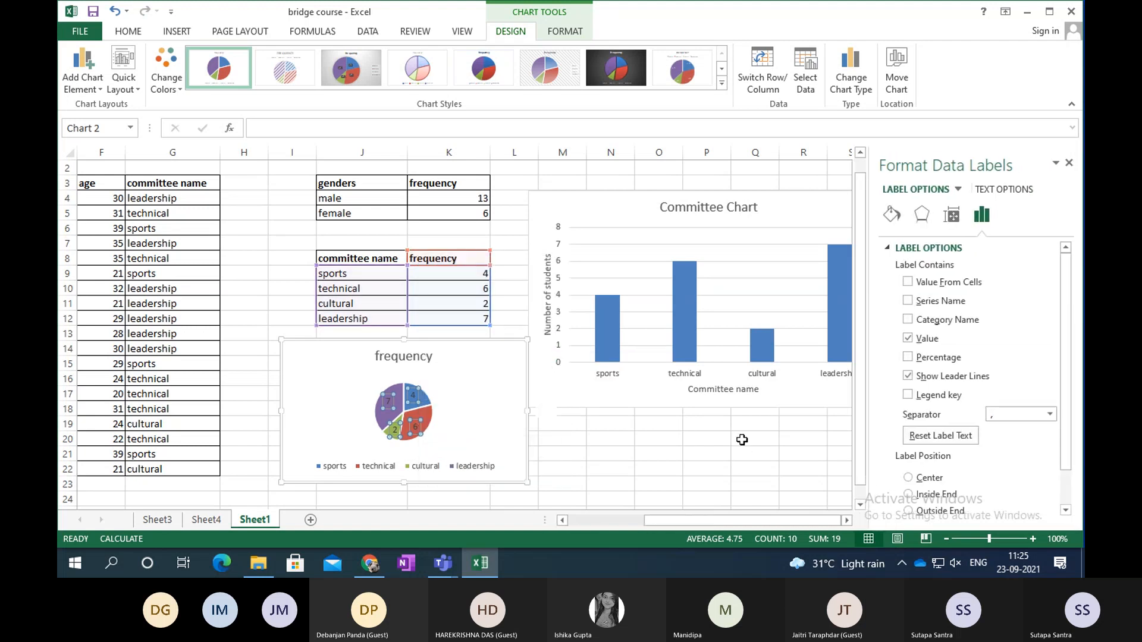
left_click(909, 282)
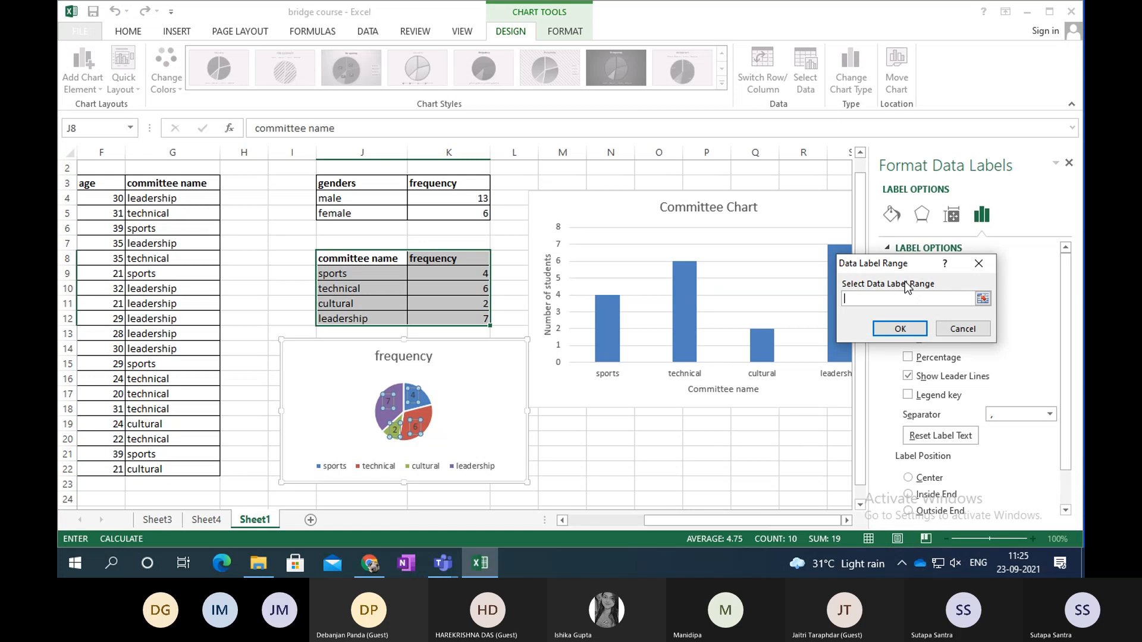
left_click(952, 329)
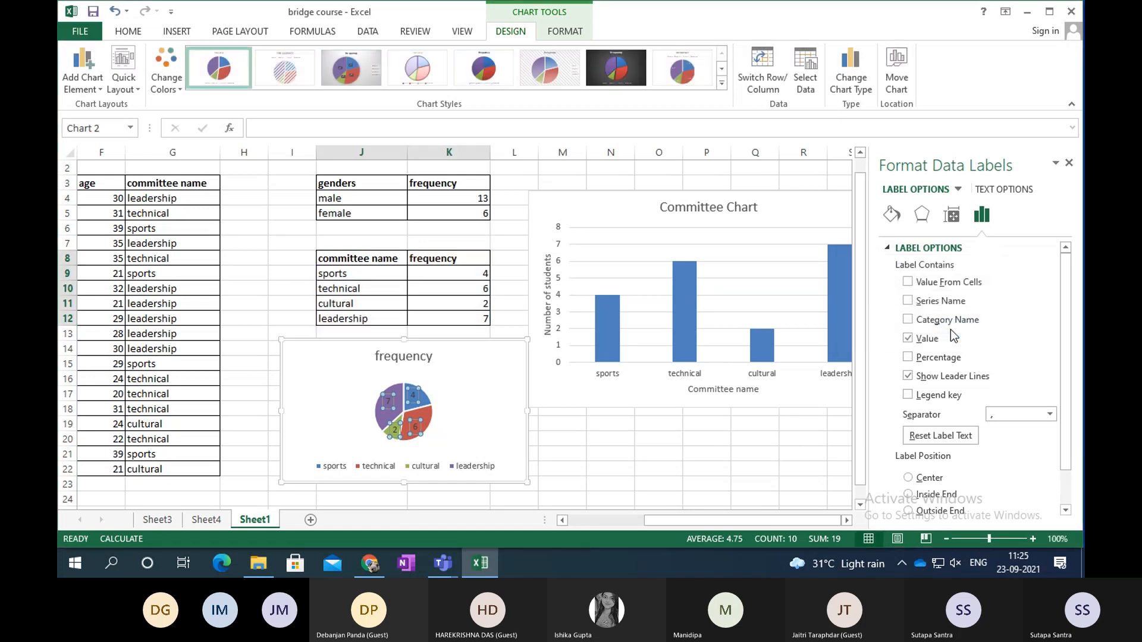
left_click(909, 358)
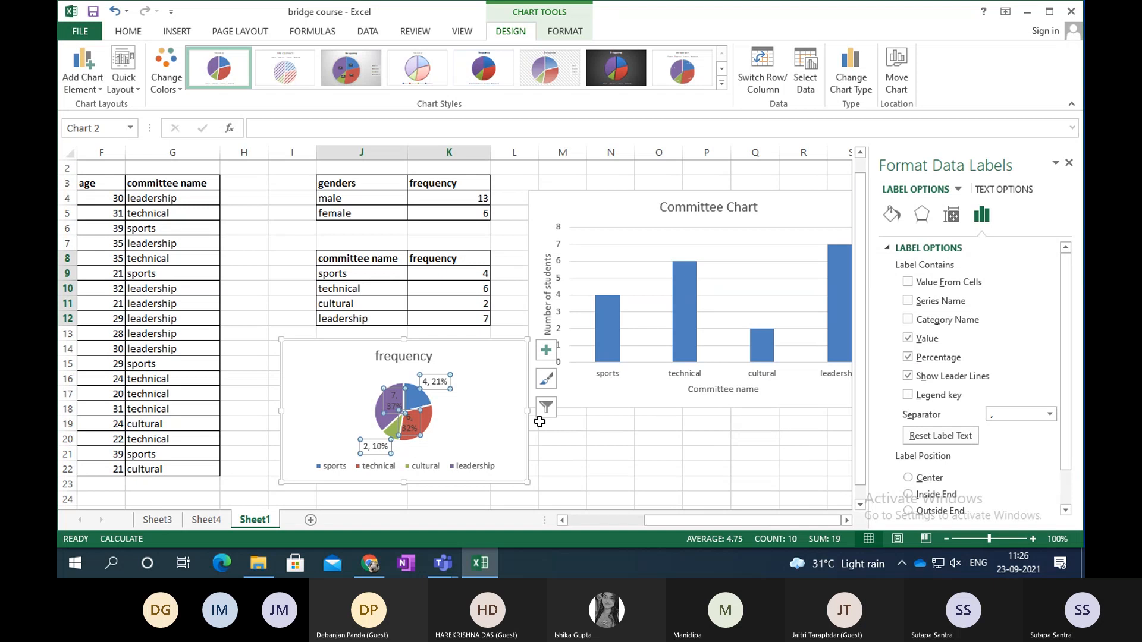
Close the label formatting options and move the pie chart beside the Committee Chart's lower right corner.
left_click_drag(482, 353, 782, 408)
left_click(1069, 162)
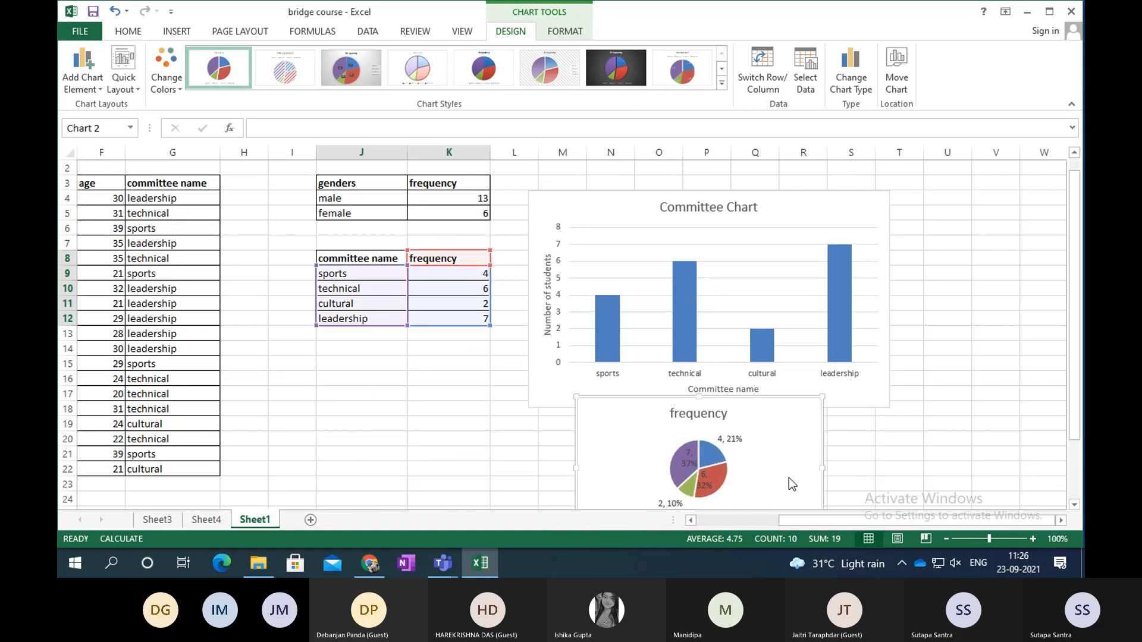
left_click_drag(792, 483, 1028, 230)
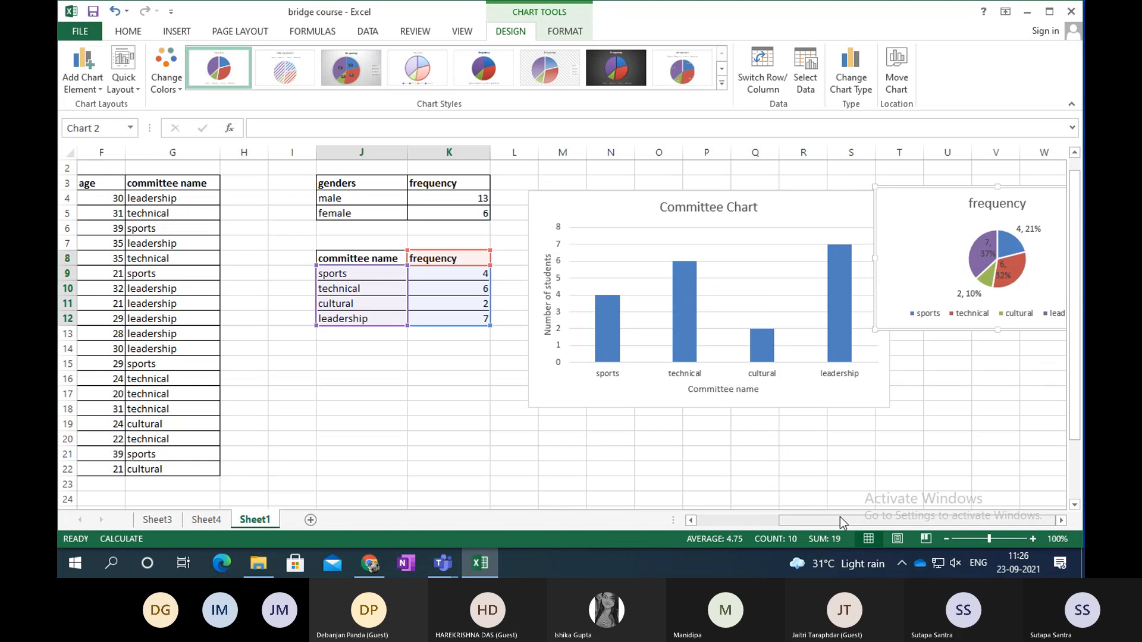
left_click(1053, 520)
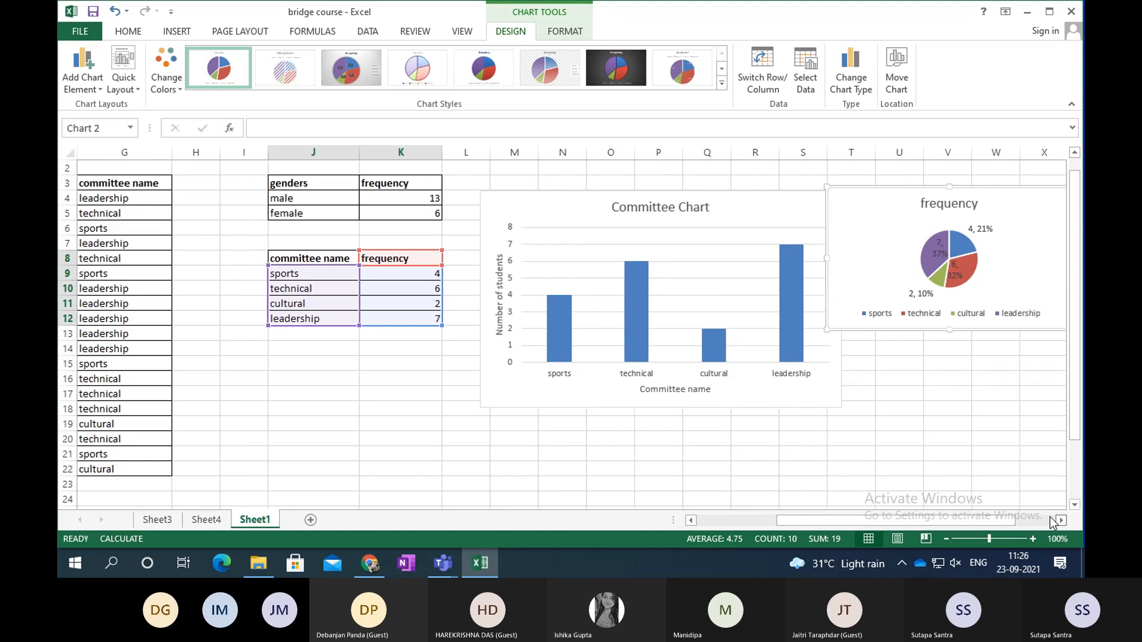
left_click_drag(943, 277, 965, 343)
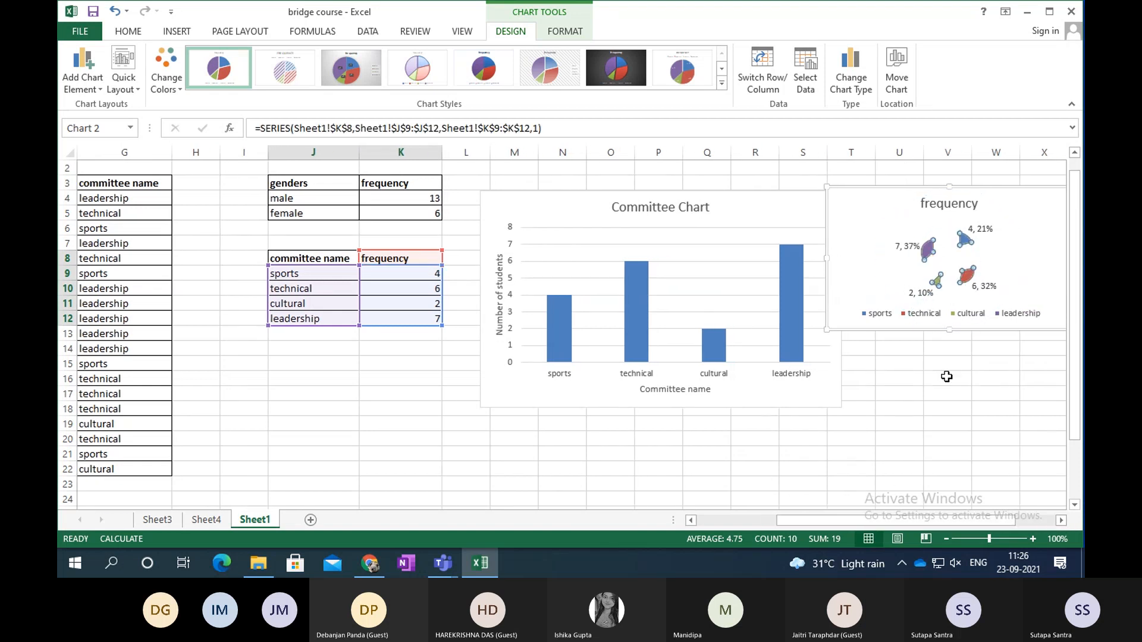
key("ctrl+z")
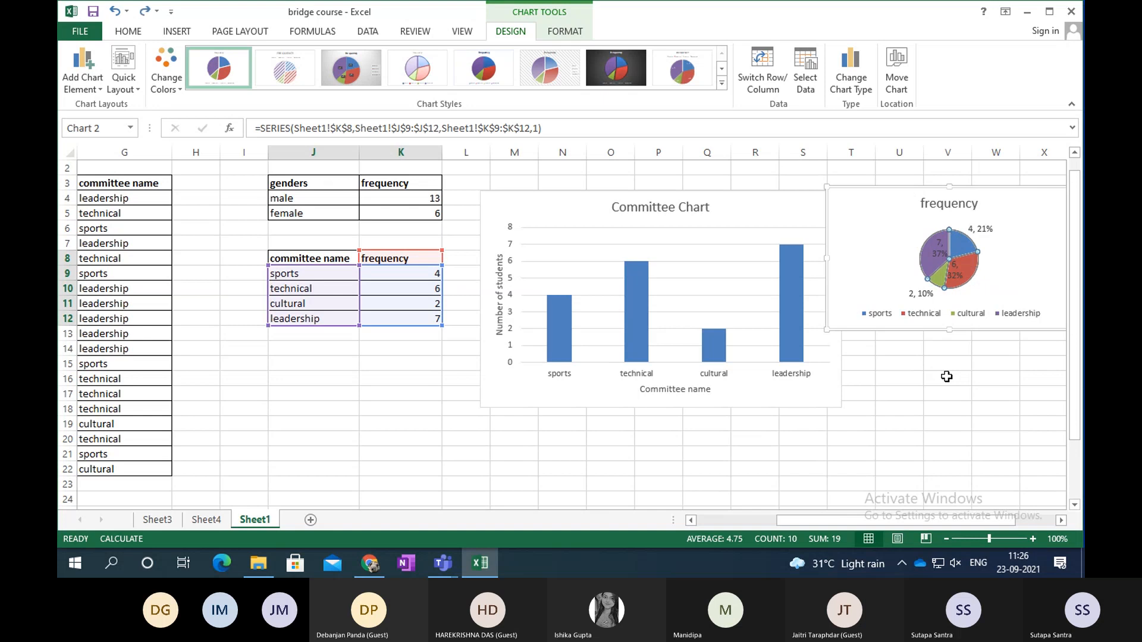
left_click_drag(1017, 199, 1039, 357)
left_click(373, 420)
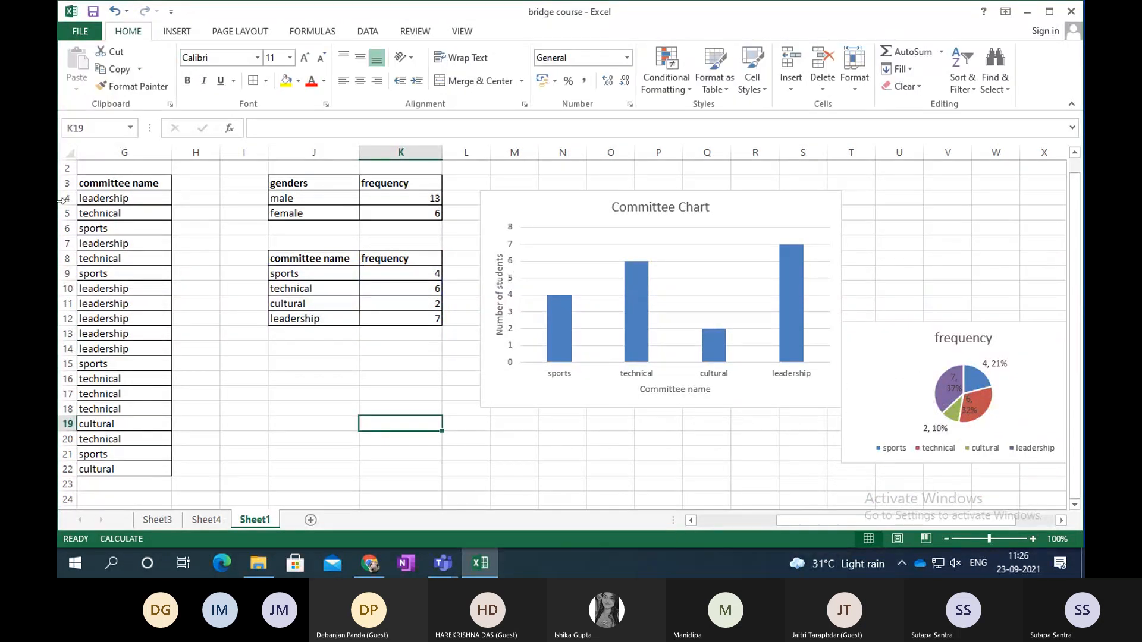
Total the committee frequencies in K13 with =SUM(K9:K12).
left_click(400, 334)
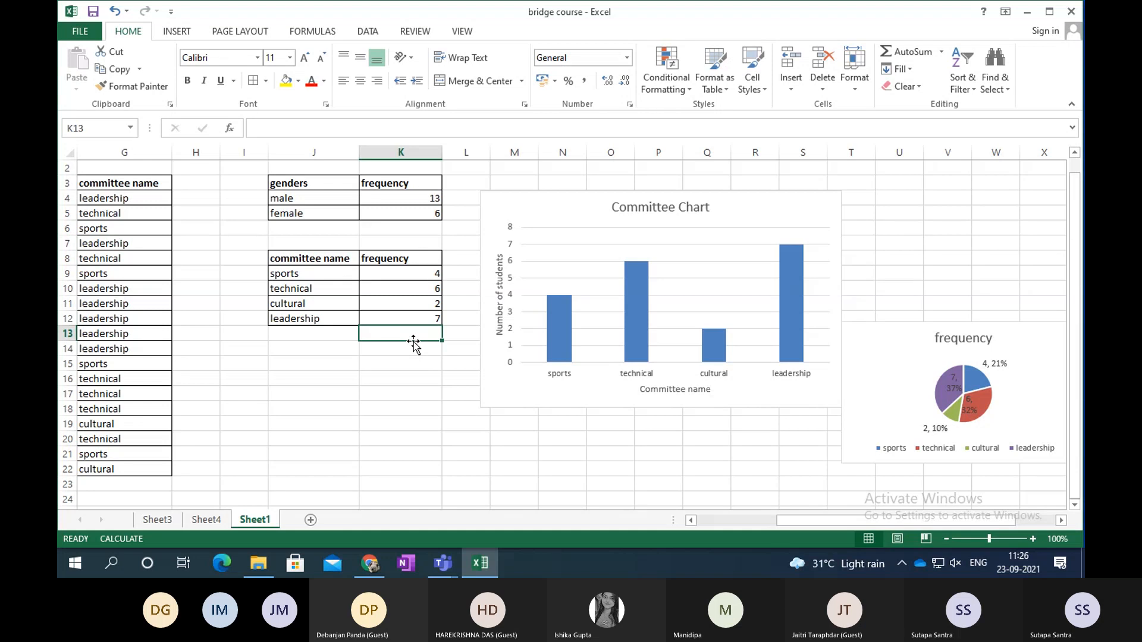
type("=")
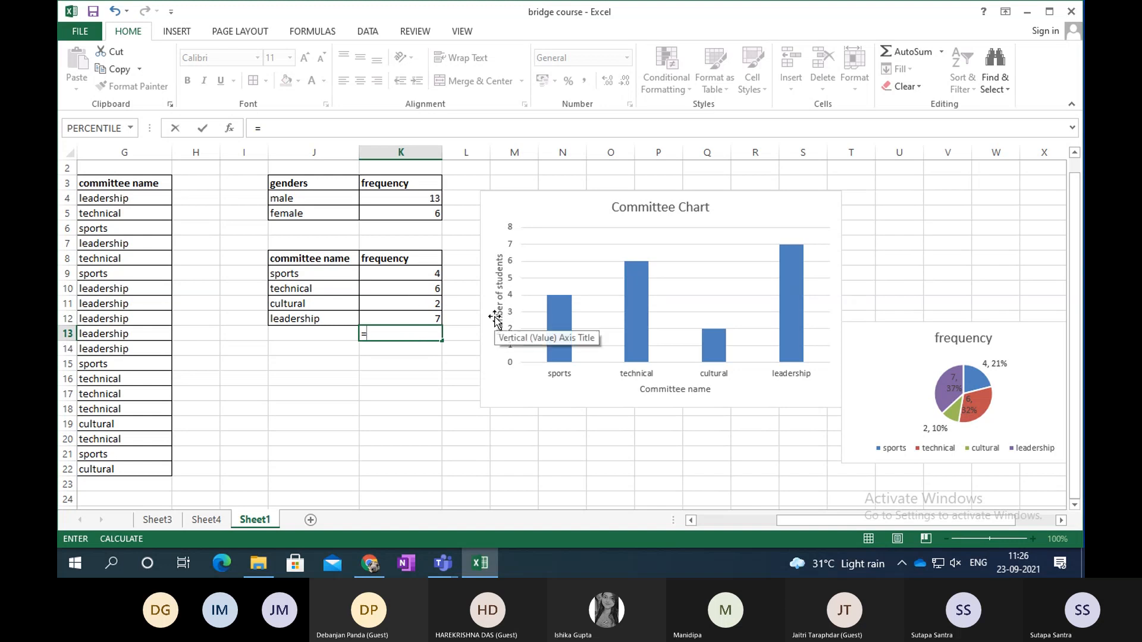
type("sum(")
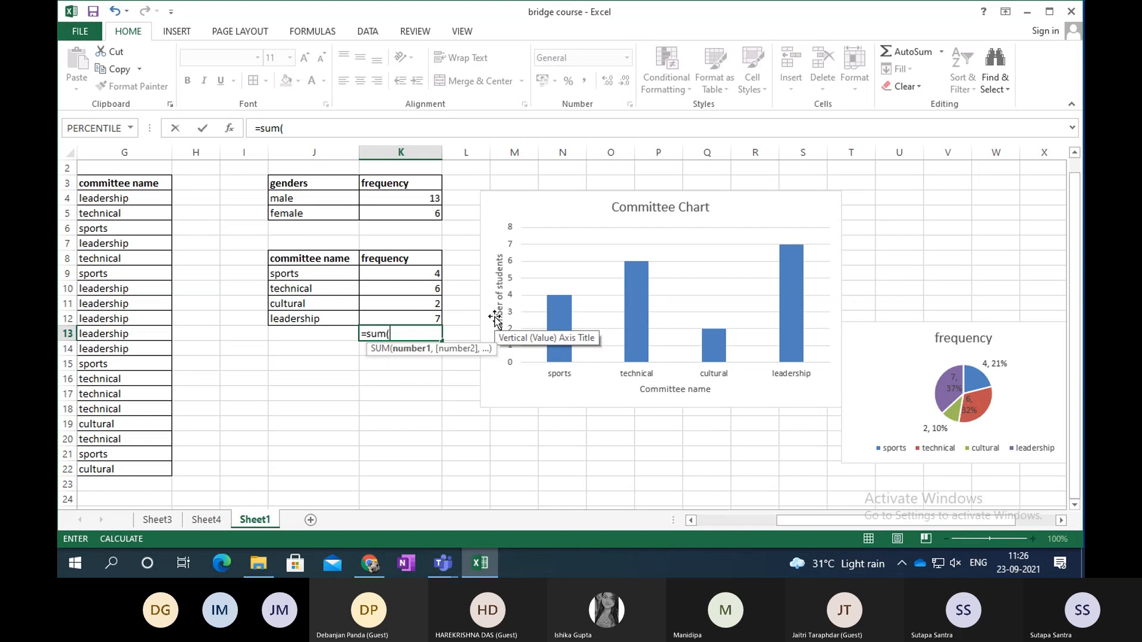
left_click_drag(426, 273, 424, 320)
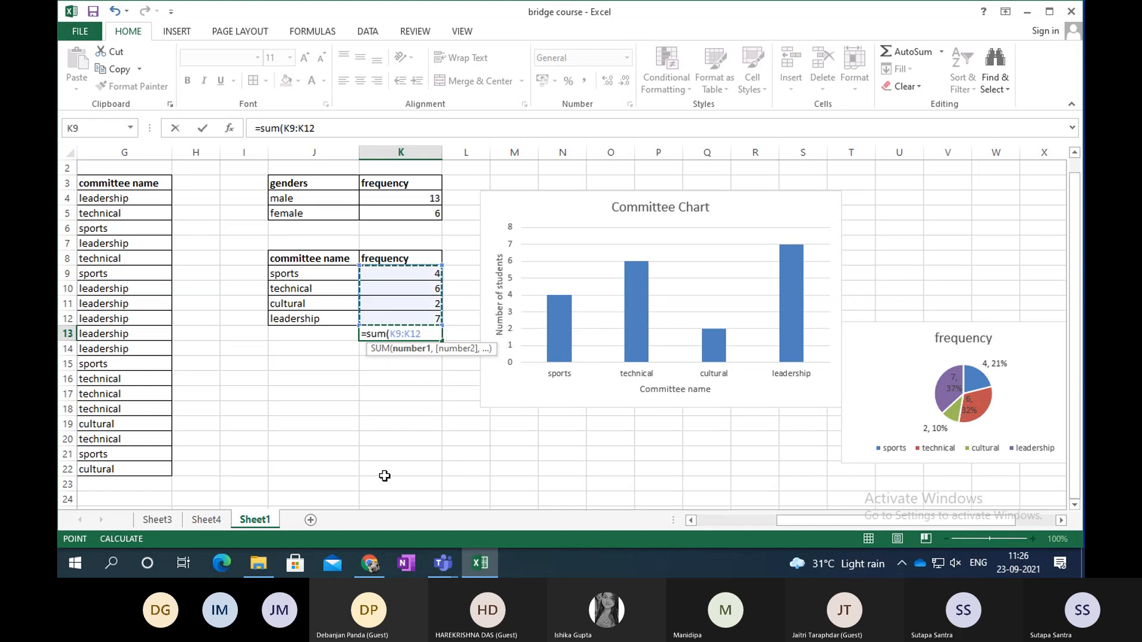
type(")")
key("Return")
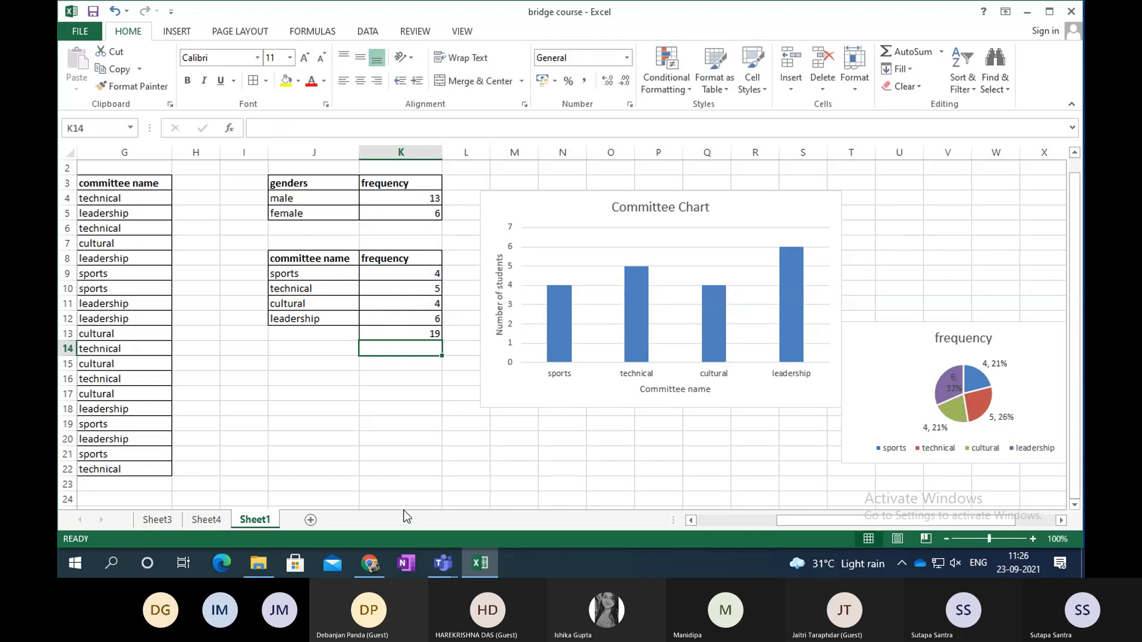
left_click(430, 469)
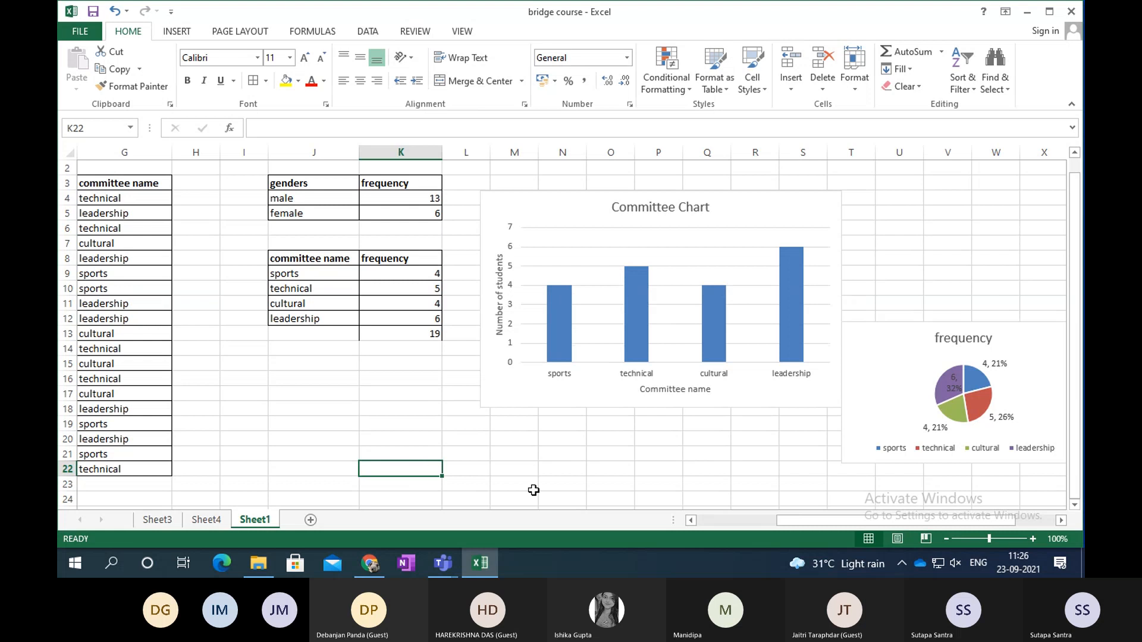
left_click_drag(787, 523, 815, 520)
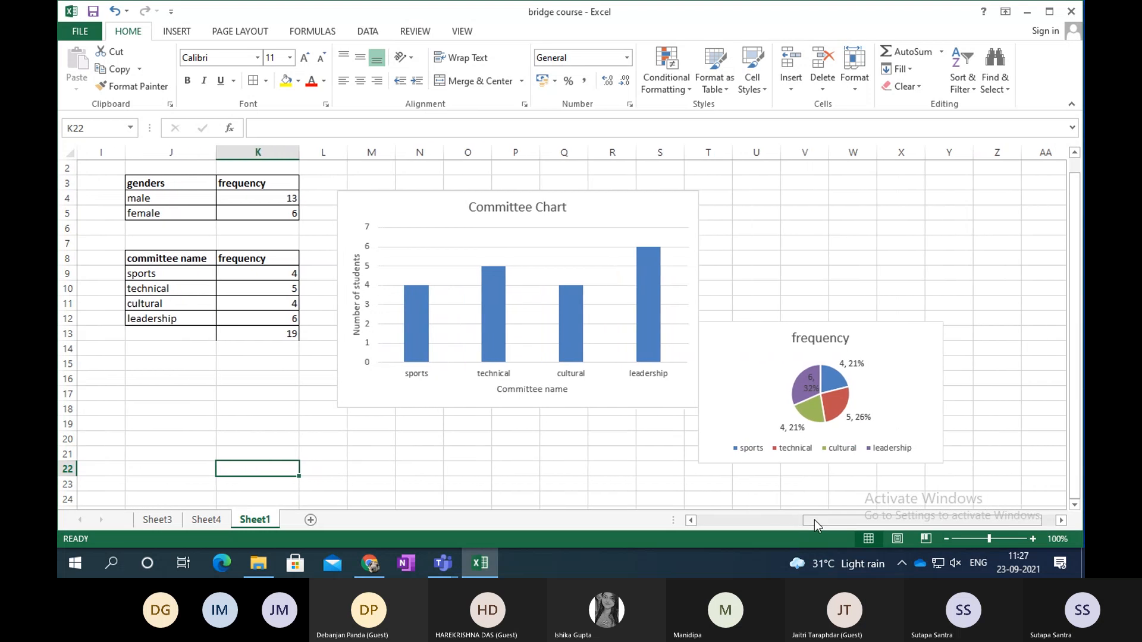